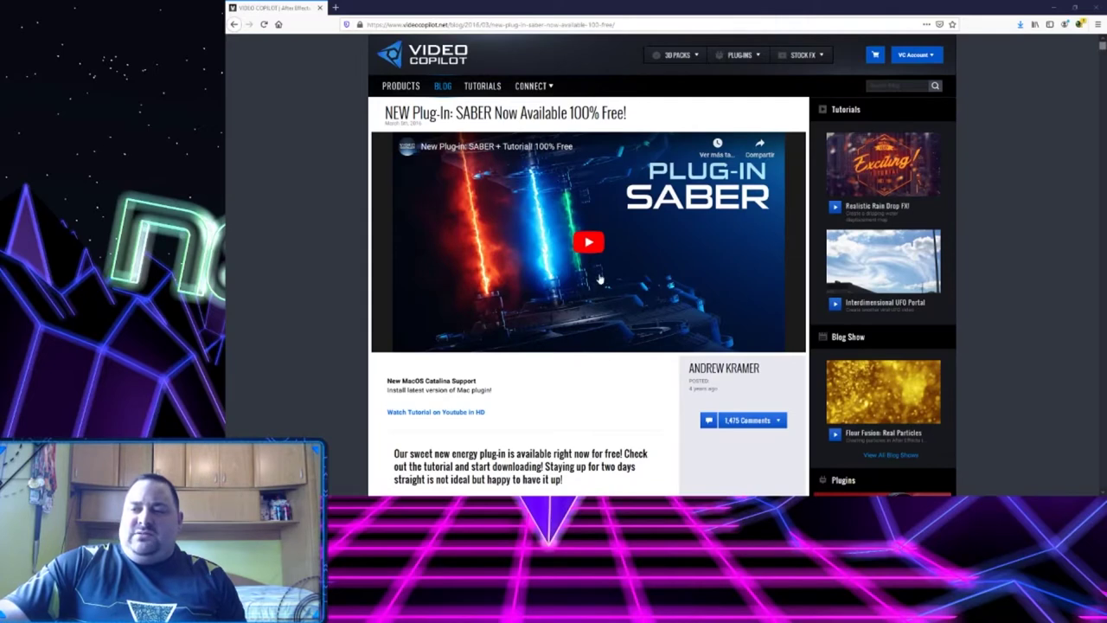
# Play the SABER tutorial, jump to the blue beam demo near 2:50, and pause it.
pyautogui.scroll(-1, 599, 279)
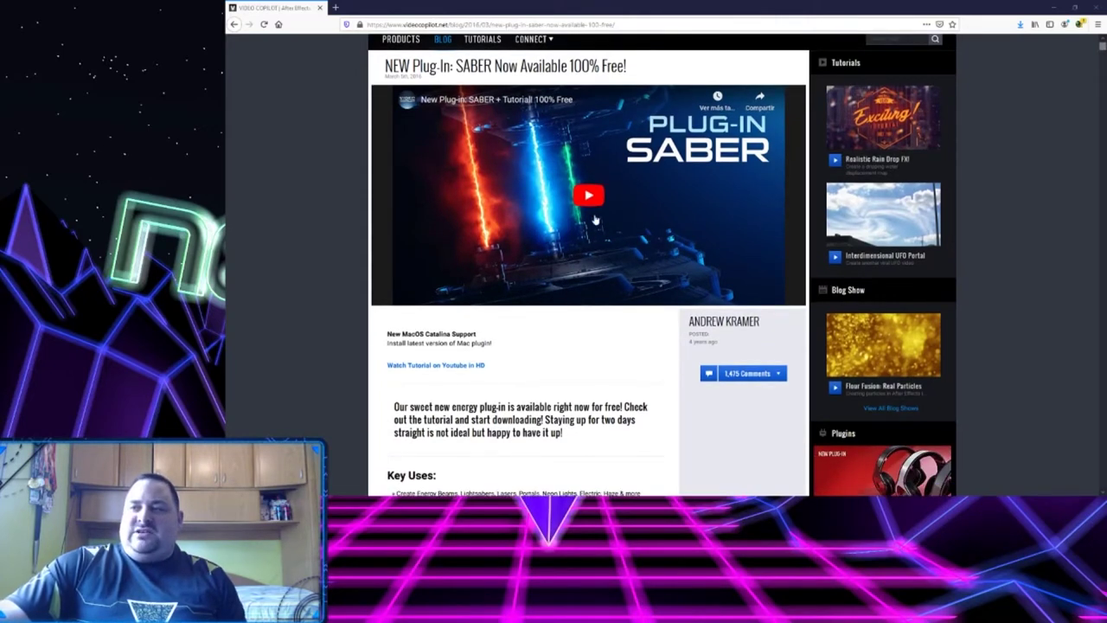
pyautogui.click(600, 201)
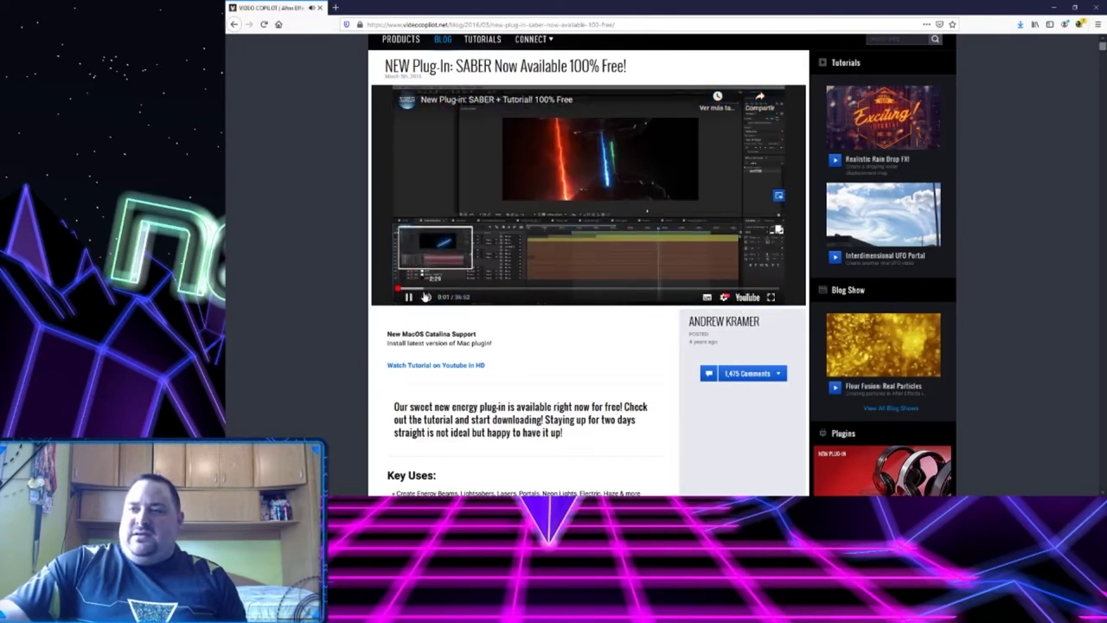
pyautogui.click(427, 289)
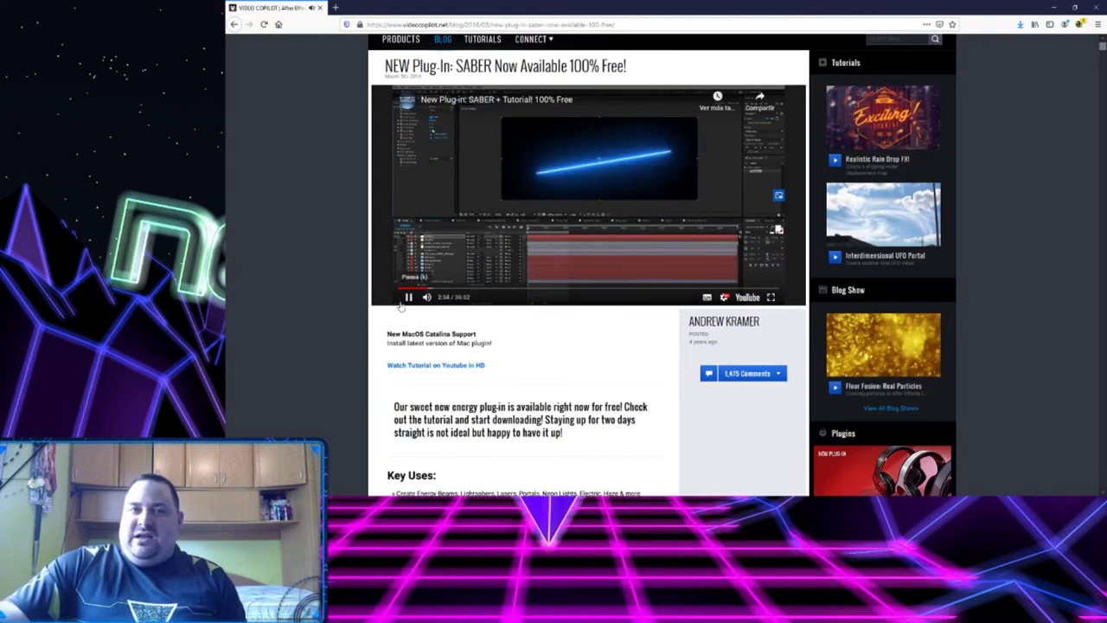
pyautogui.click(406, 298)
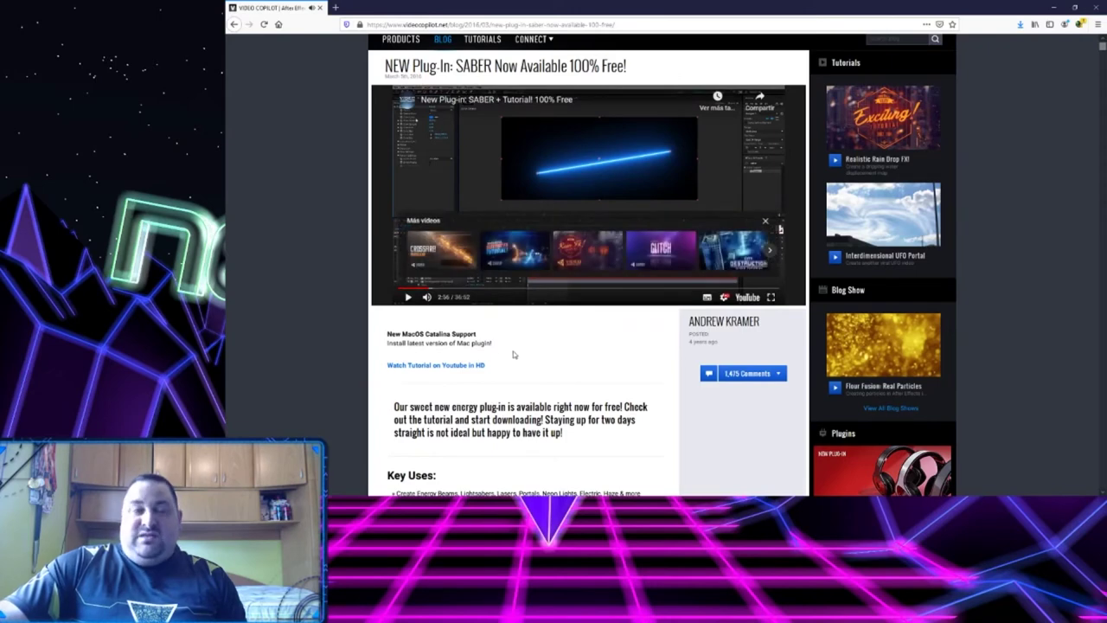
# Scroll down the blog post to the DOWNLOAD PLUG-IN buttons.
pyautogui.scroll(-4, 559, 356)
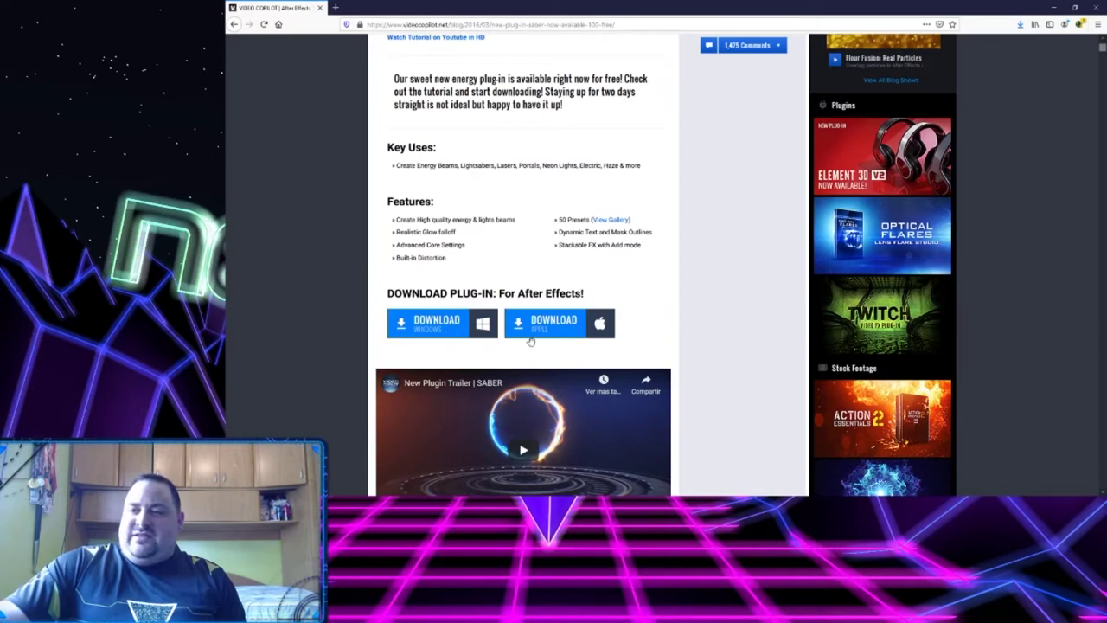
pyautogui.scroll(-2, 571, 321)
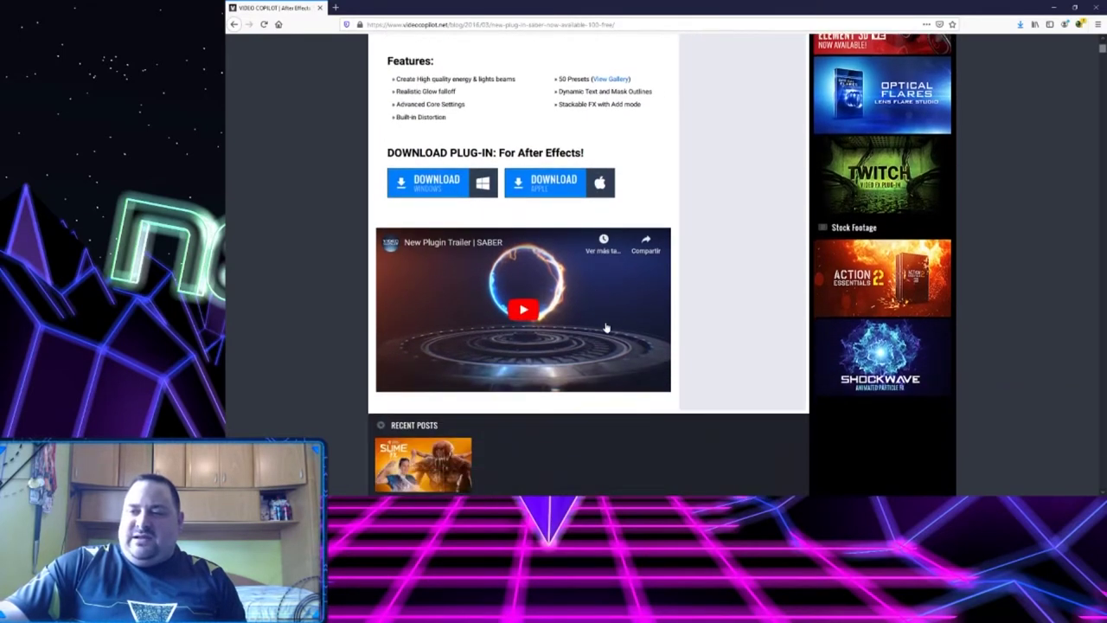
pyautogui.scroll(6, 608, 302)
pyautogui.scroll(1, 602, 279)
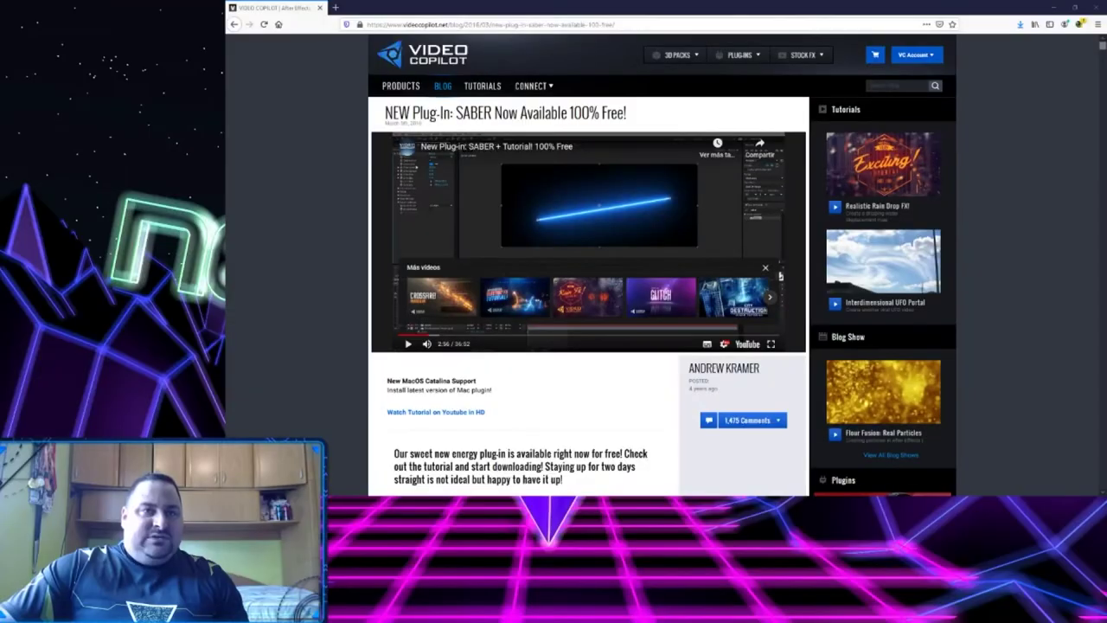
# Go to youtube.es and dismiss the promotional banner on the home page.
pyautogui.click(531, 24)
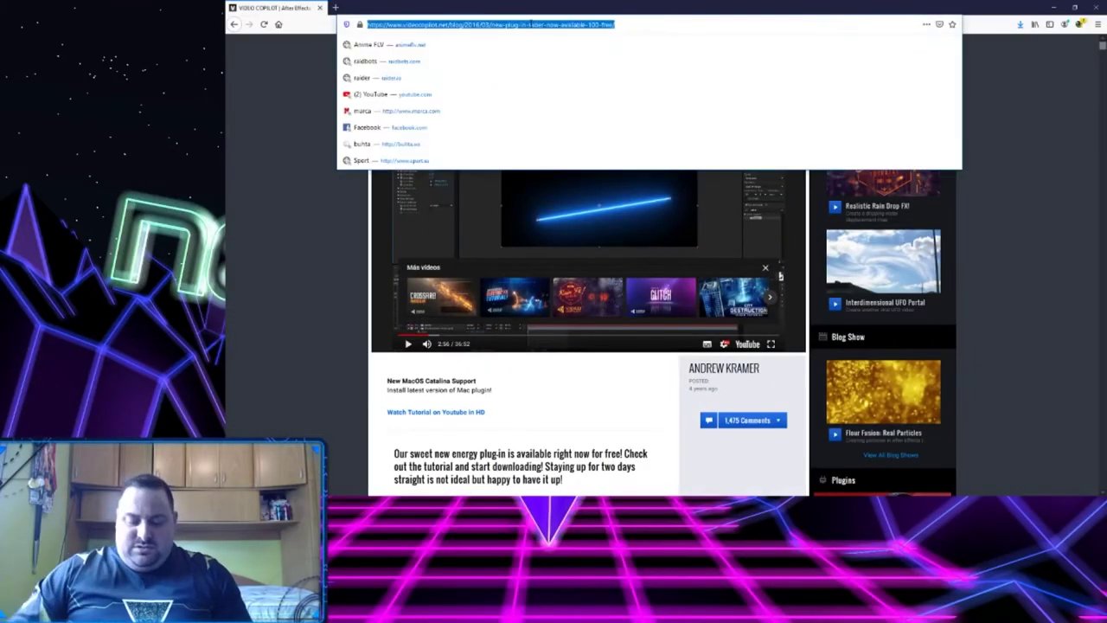
pyautogui.write('youtube.es')
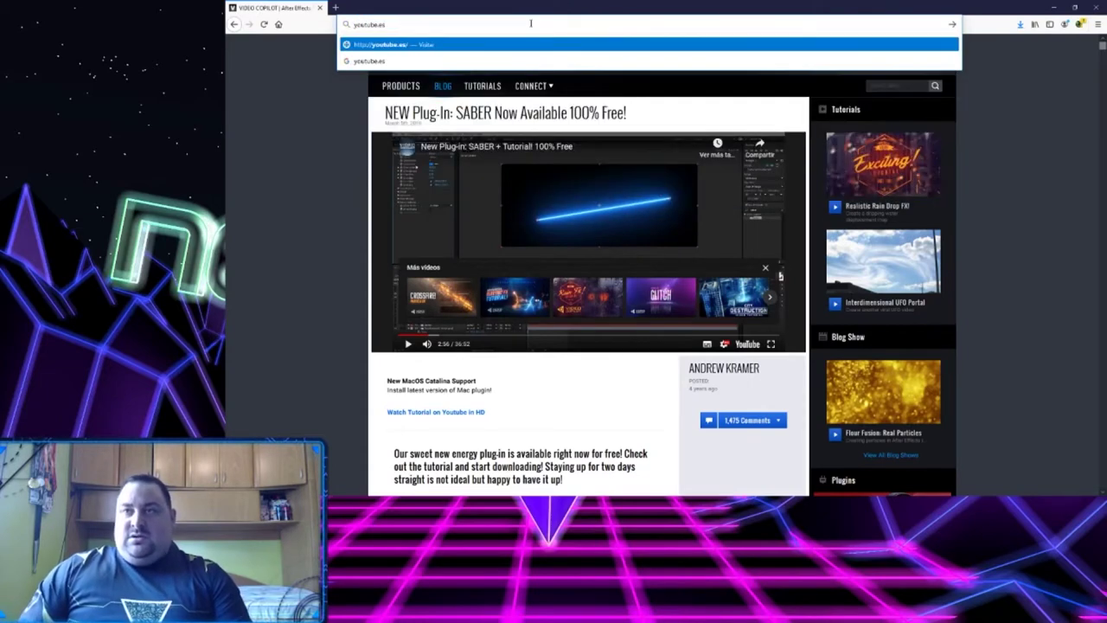
pyautogui.press('Return')
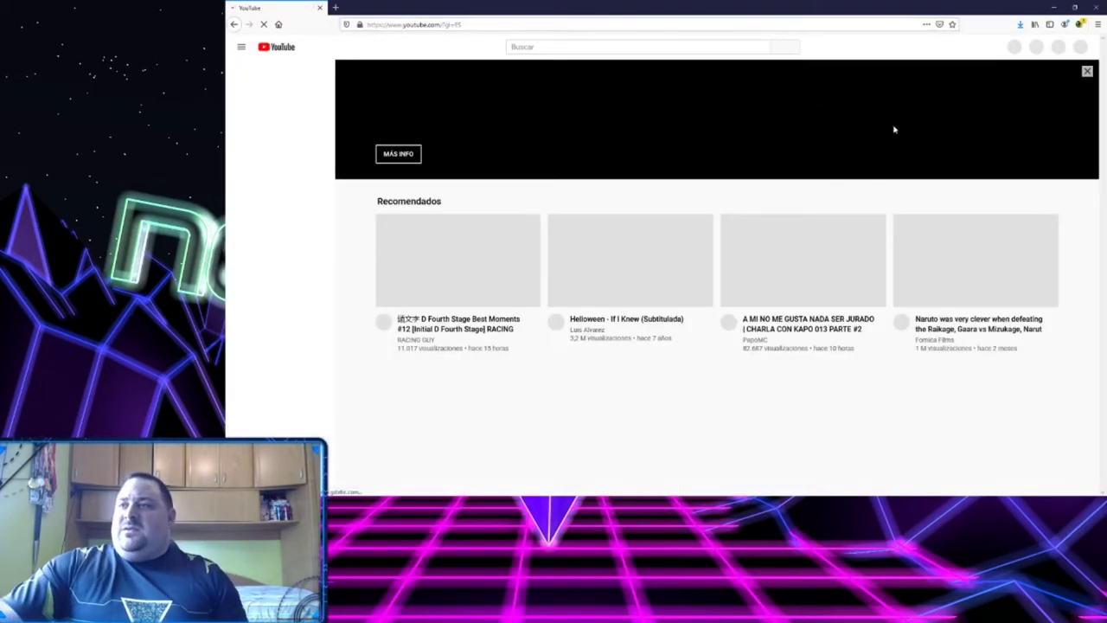
pyautogui.click(1088, 72)
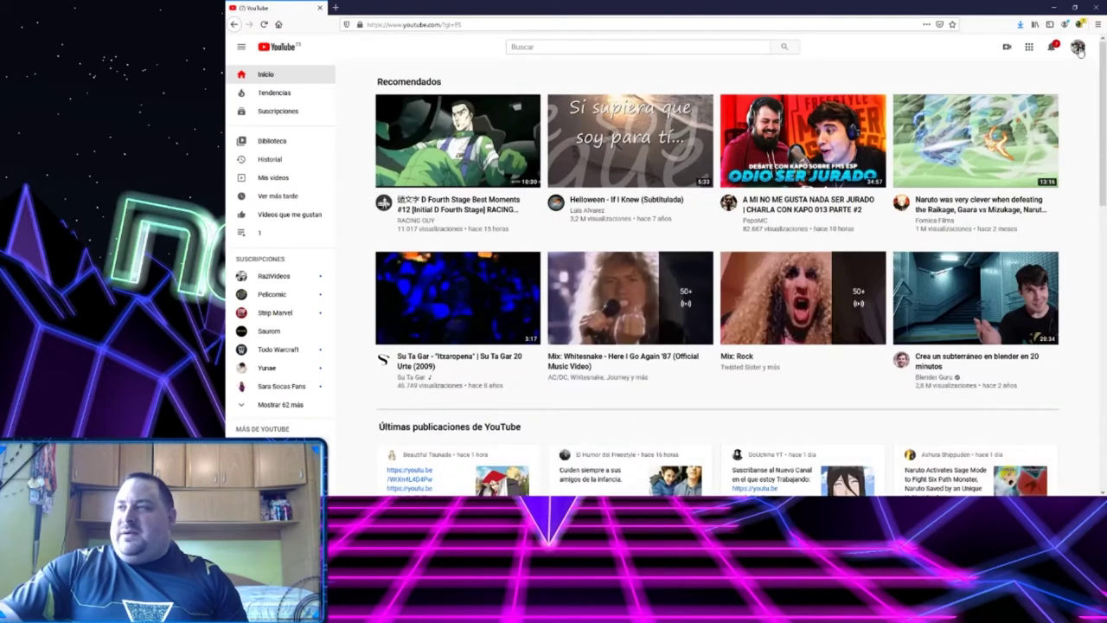
# Switch to the other YouTube account and open its Sceners New Skool channel page.
pyautogui.click(1079, 49)
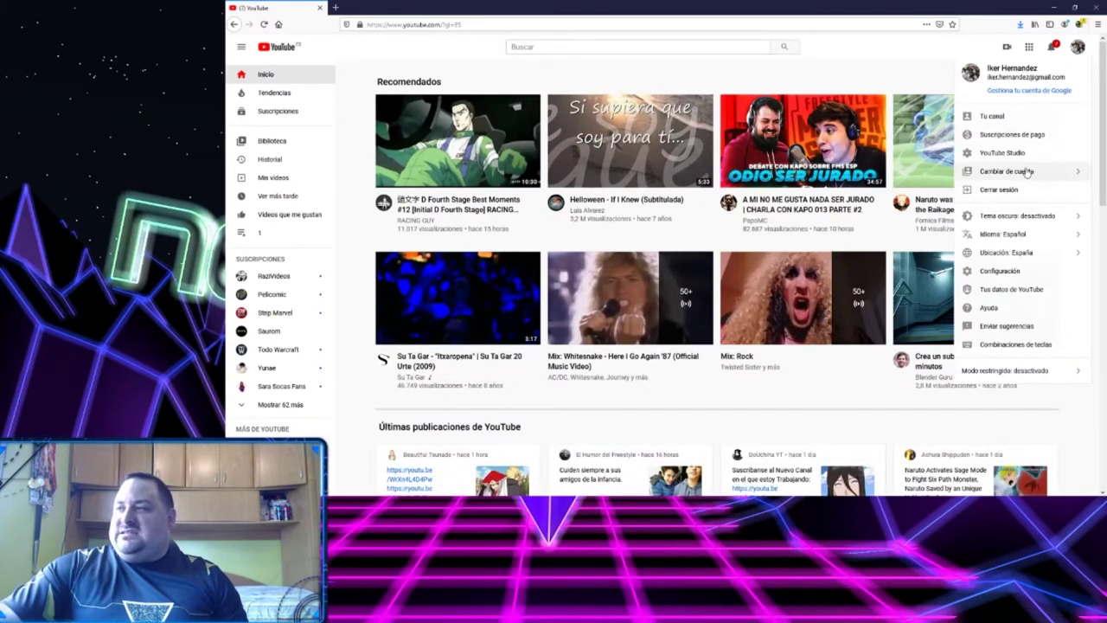
pyautogui.click(1026, 173)
pyautogui.click(1012, 109)
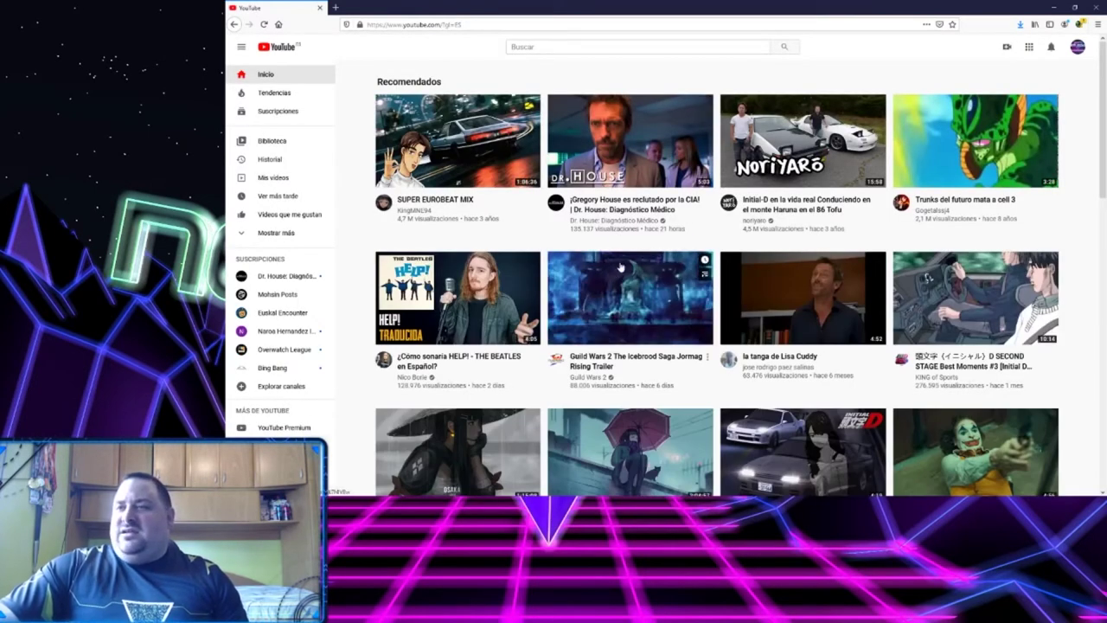
pyautogui.moveTo(775, 271)
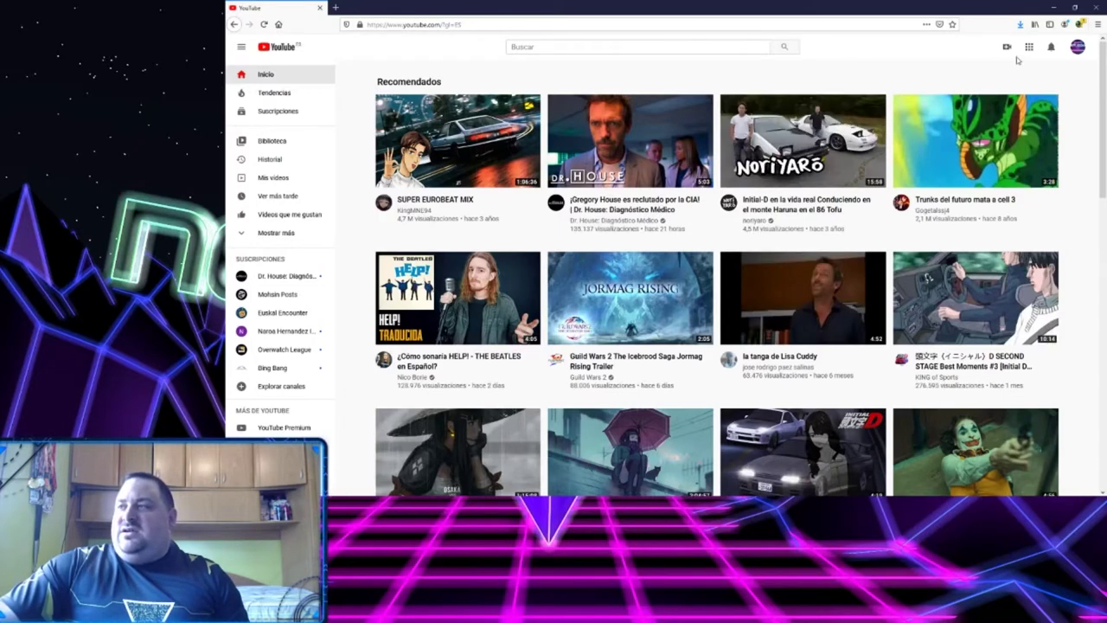
pyautogui.click(1076, 48)
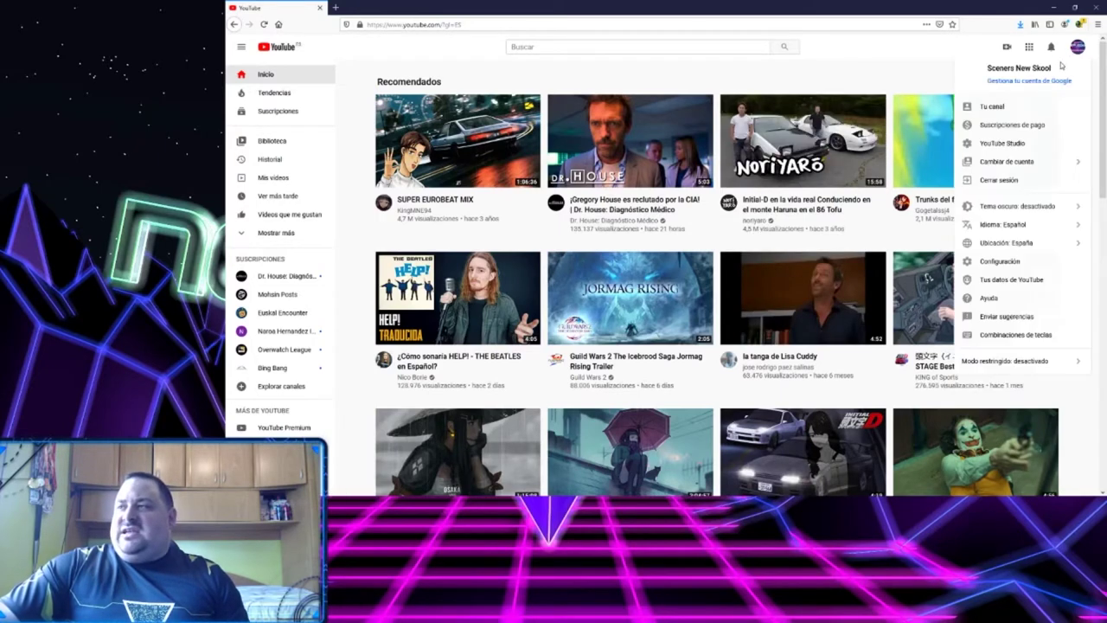
pyautogui.click(997, 109)
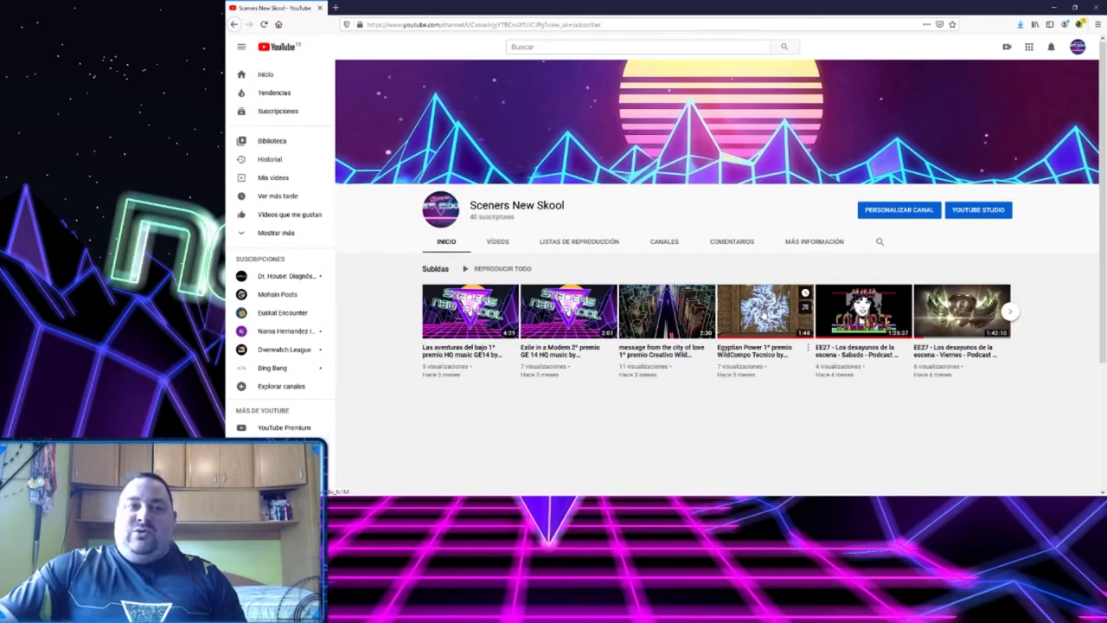
# Open the 'Egyptian Power 1º premio WildCompo Tecnico' video and skip ahead to 0:33.
pyautogui.click(726, 302)
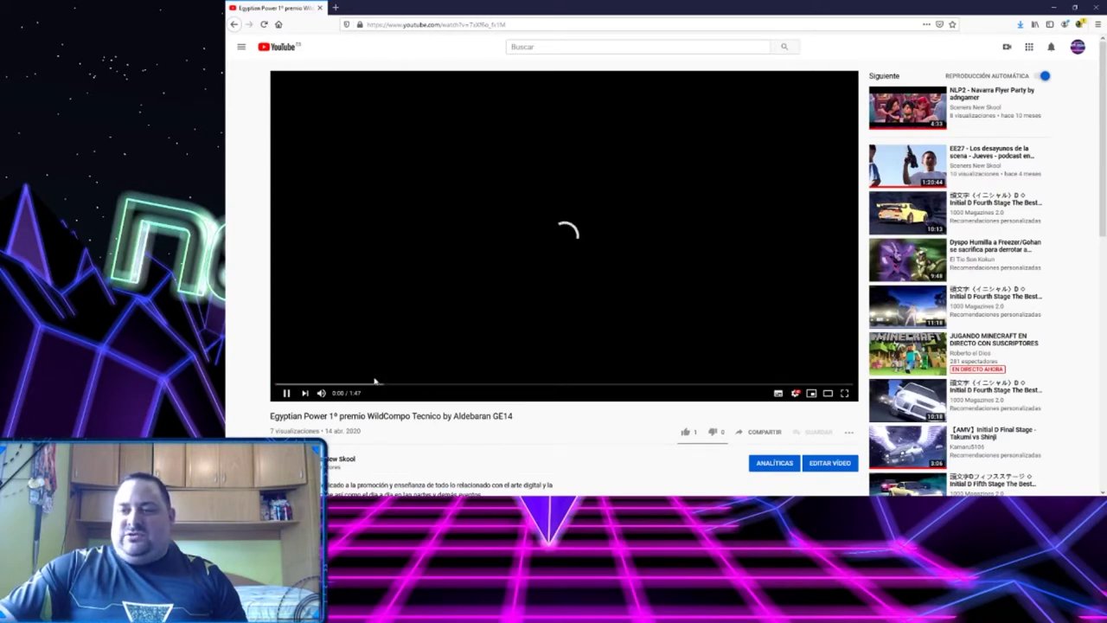
pyautogui.click(454, 385)
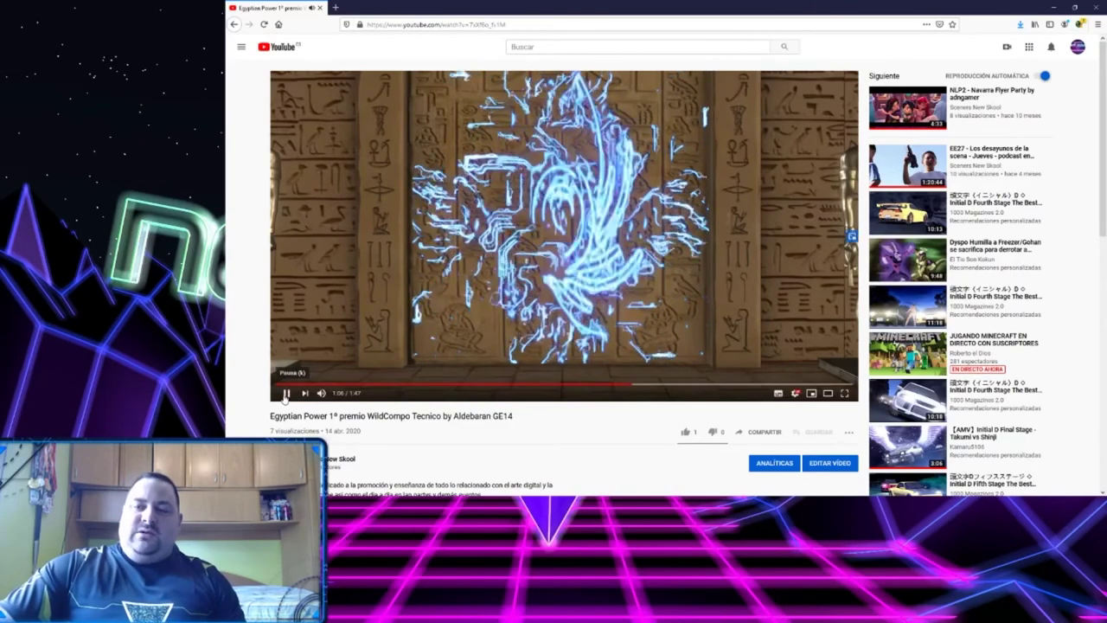
# Minimize the browser to reveal the Illustrator start screen.
pyautogui.click(1049, 9)
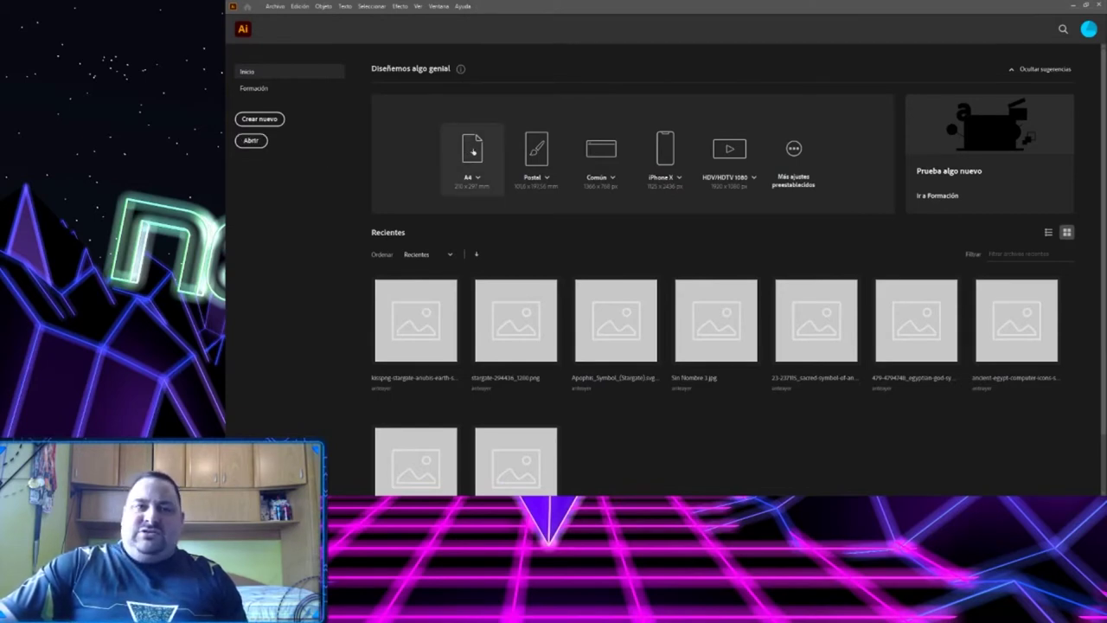
# Create a blank A4 document, then open euskal.png from the Escritorio folder.
pyautogui.click(473, 151)
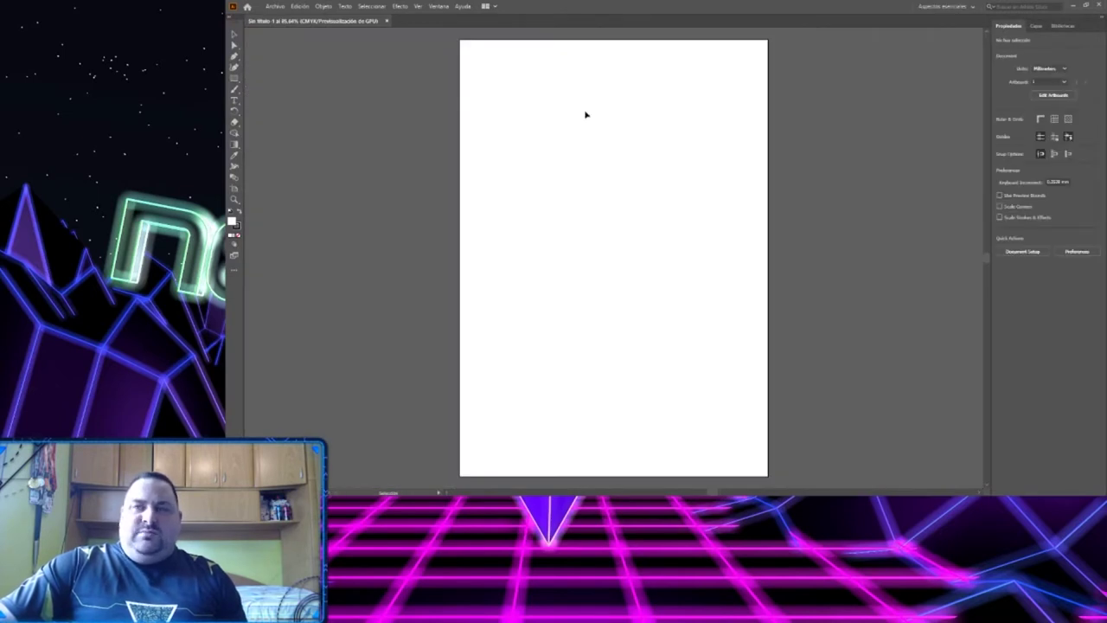
pyautogui.click(273, 7)
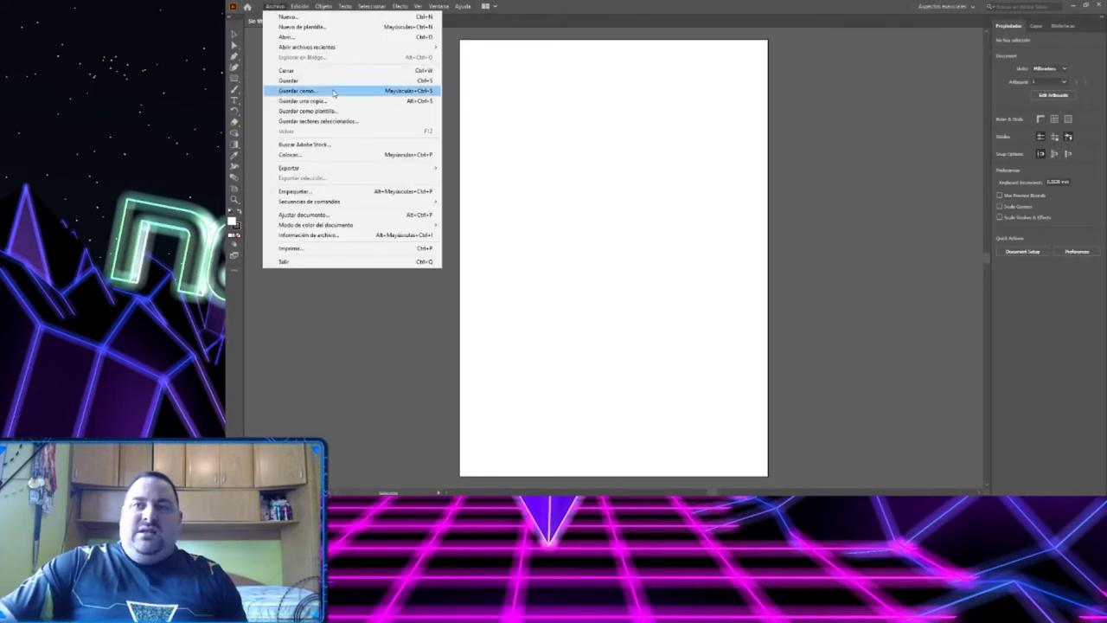
pyautogui.click(310, 40)
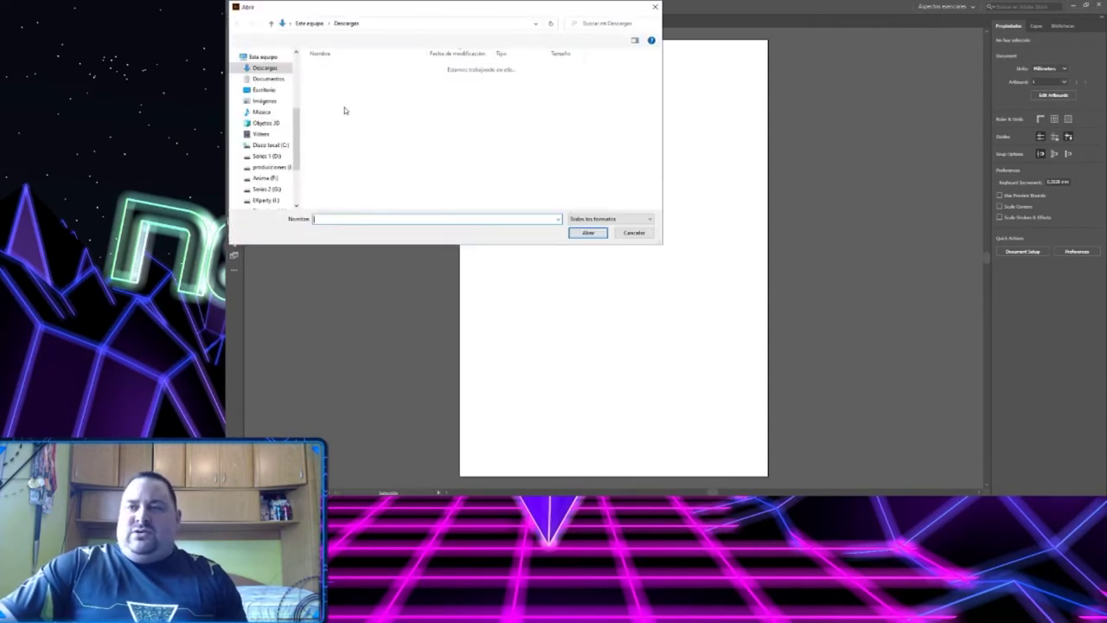
pyautogui.click(264, 89)
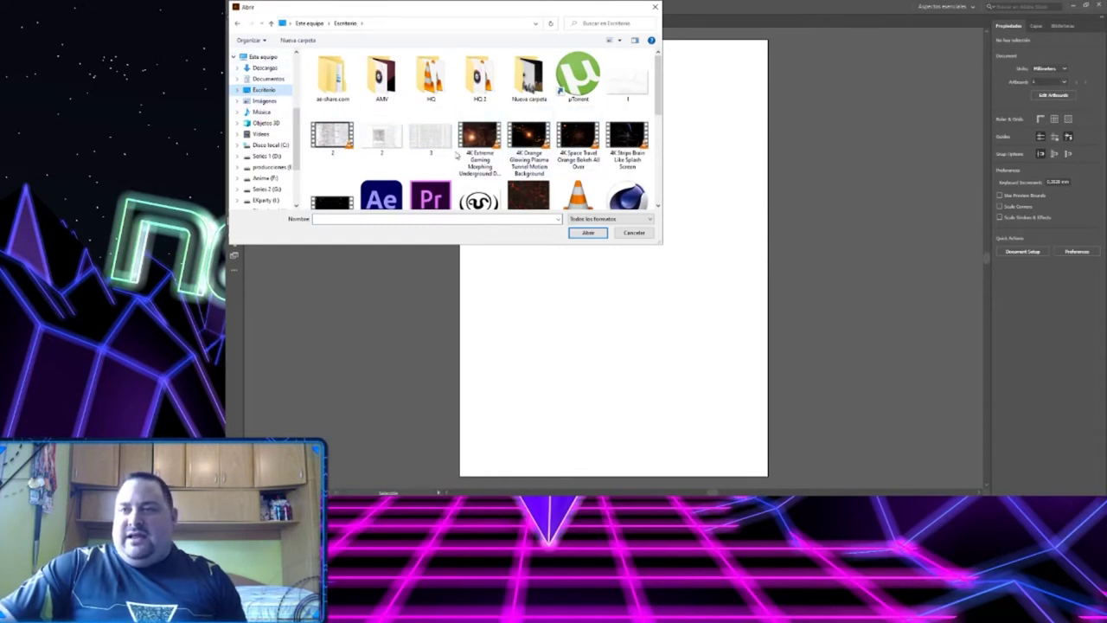
pyautogui.scroll(-1, 456, 154)
pyautogui.scroll(-3, 457, 121)
pyautogui.scroll(-2, 457, 87)
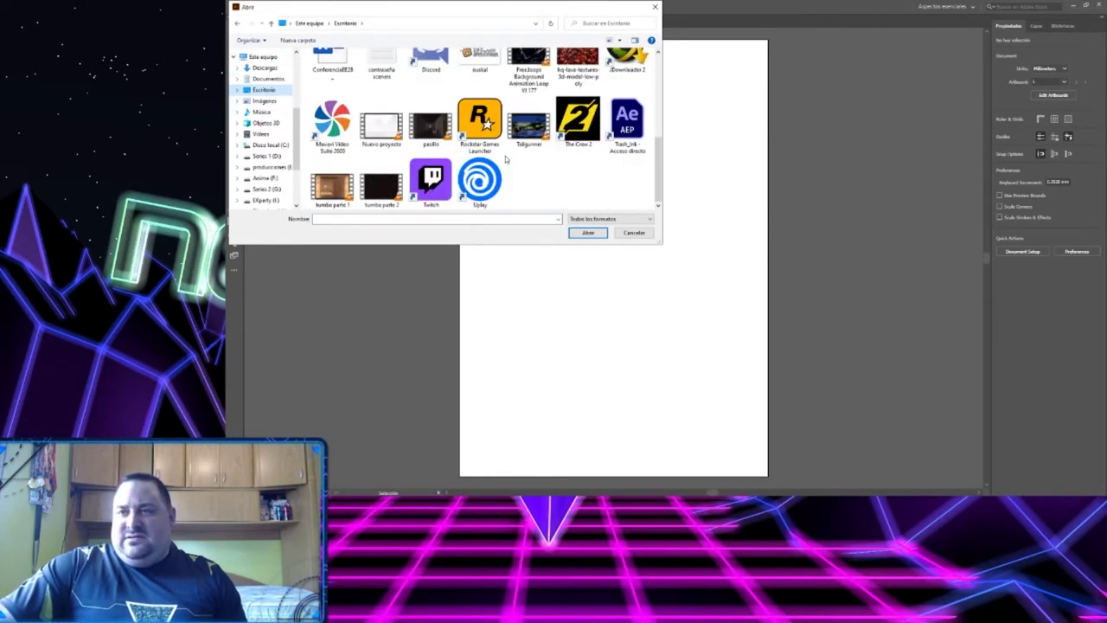
pyautogui.click(475, 68)
pyautogui.click(585, 233)
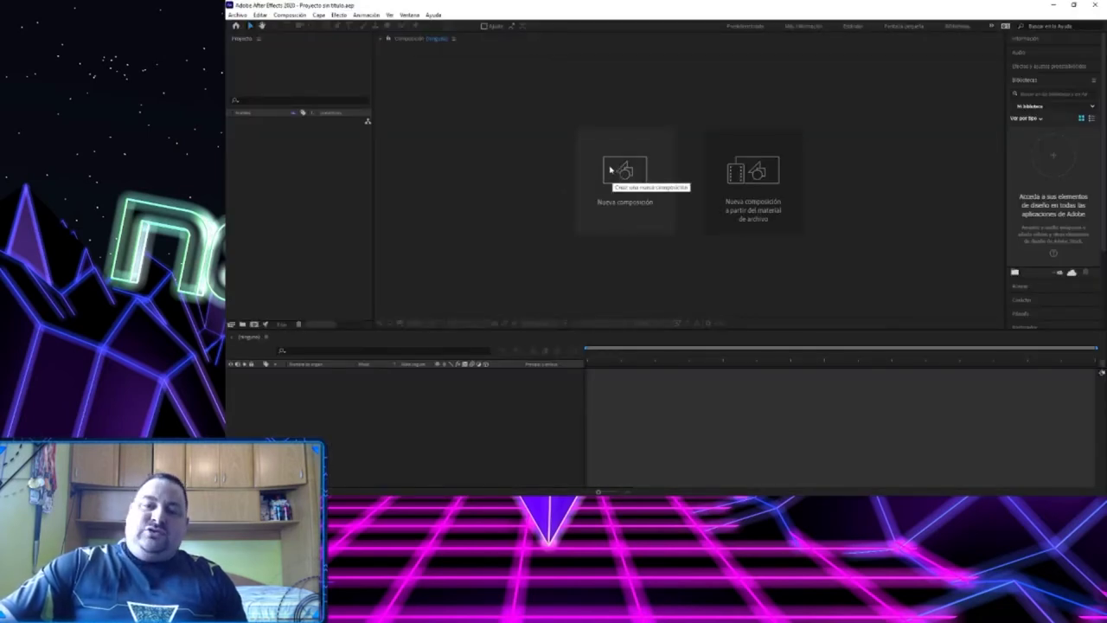
# Create the 1920×1080 Comp 1 with default settings and view it at 50% magnification.
pyautogui.click(619, 178)
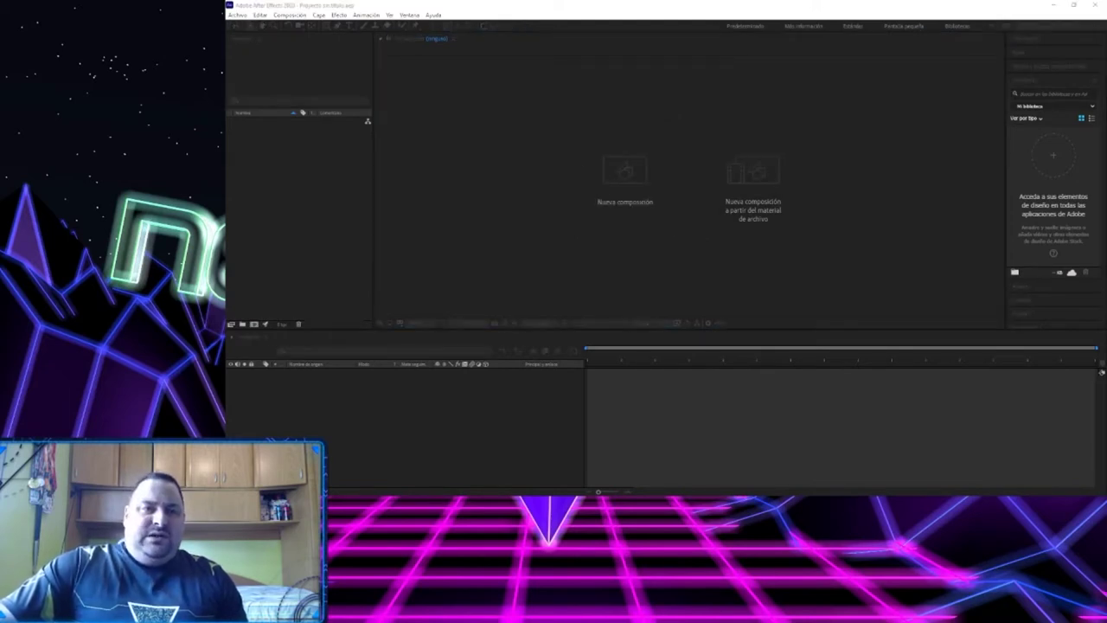
pyautogui.press('Return')
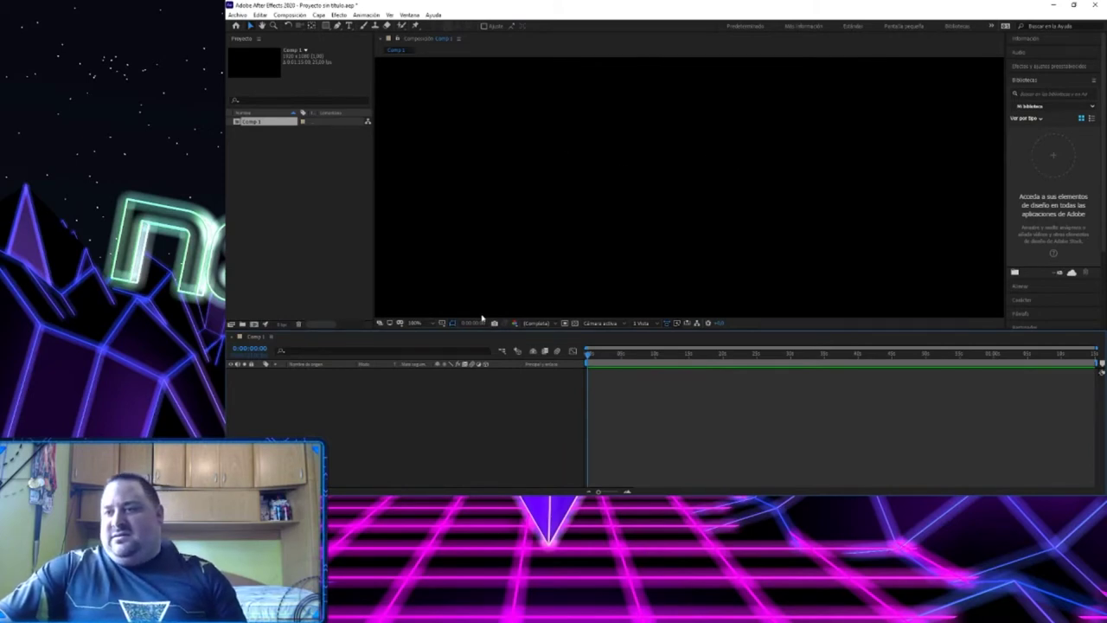
pyautogui.click(422, 324)
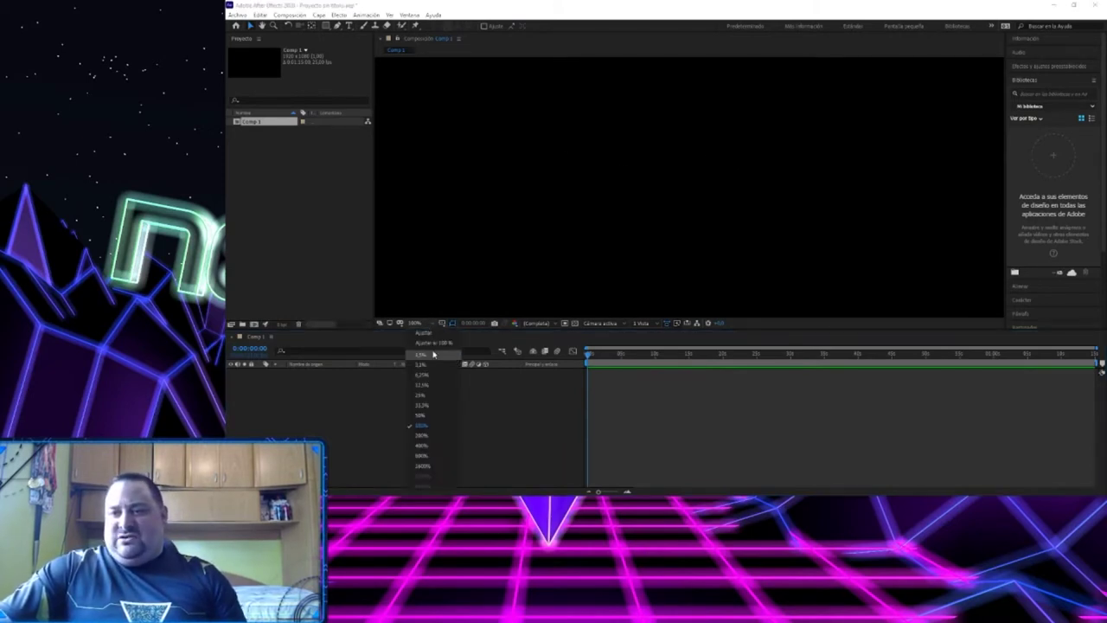
pyautogui.click(429, 418)
pyautogui.scroll(-1, 642, 211)
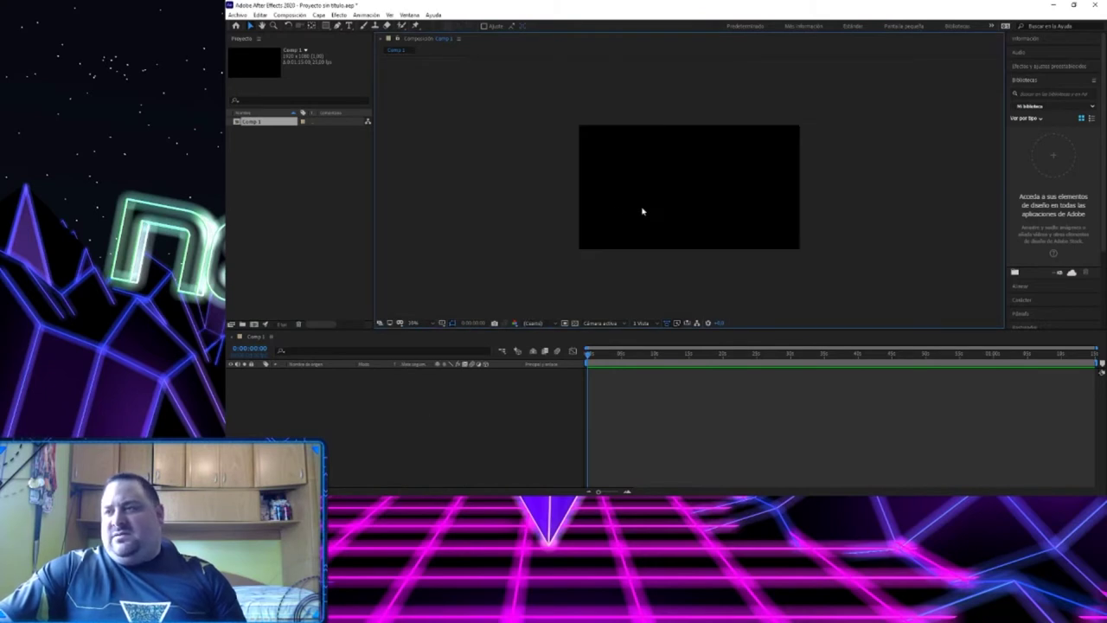
pyautogui.scroll(1, 643, 212)
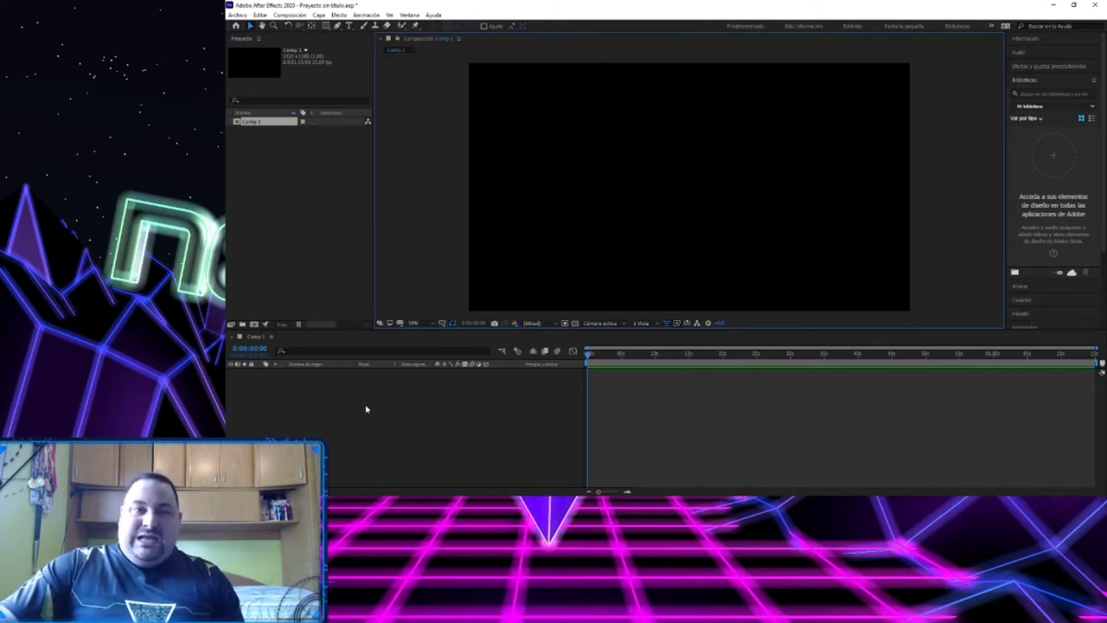
# Add the dark grey solid 'Sólido Gris oscuro 1' to Comp 1 and open it in the Layer viewer.
pyautogui.rightClick(410, 409)
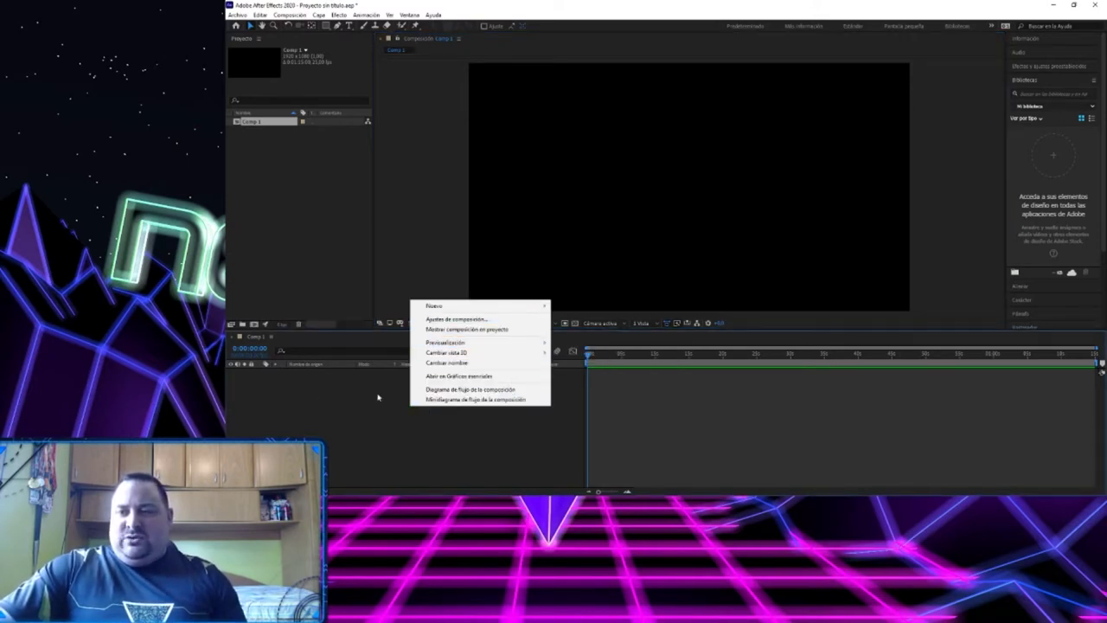
pyautogui.moveTo(546, 308)
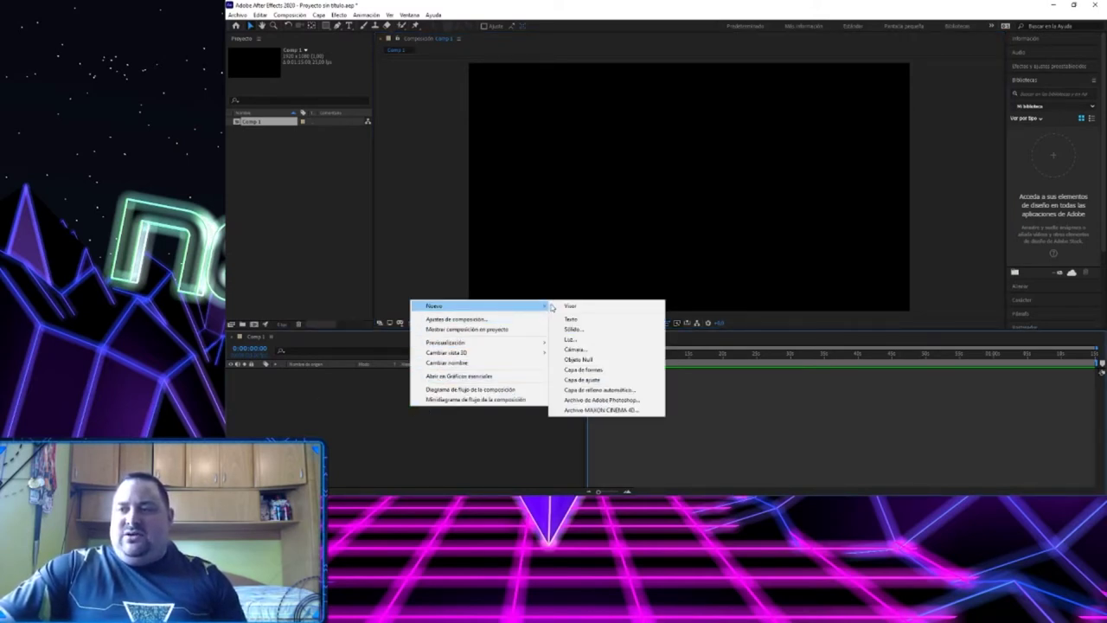
pyautogui.click(578, 333)
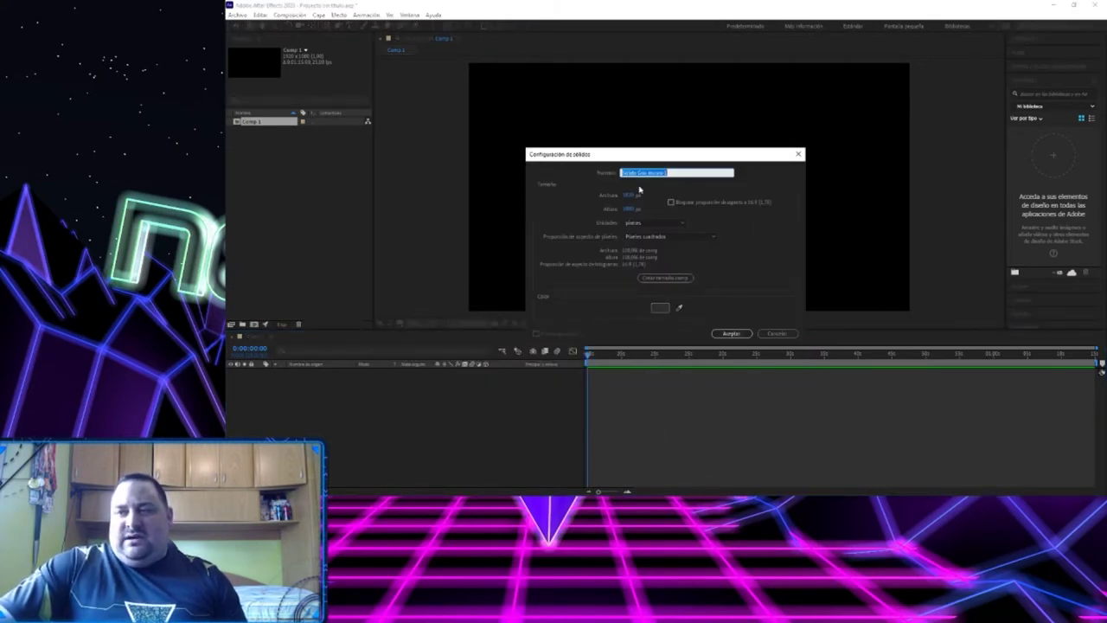
pyautogui.click(731, 333)
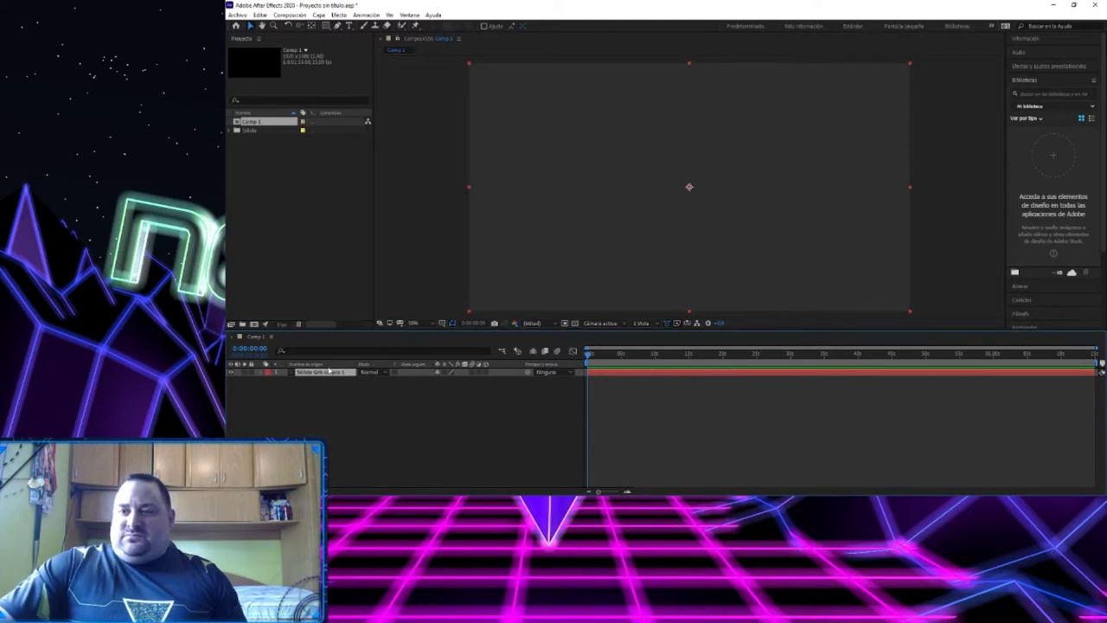
pyautogui.doubleClick(323, 374)
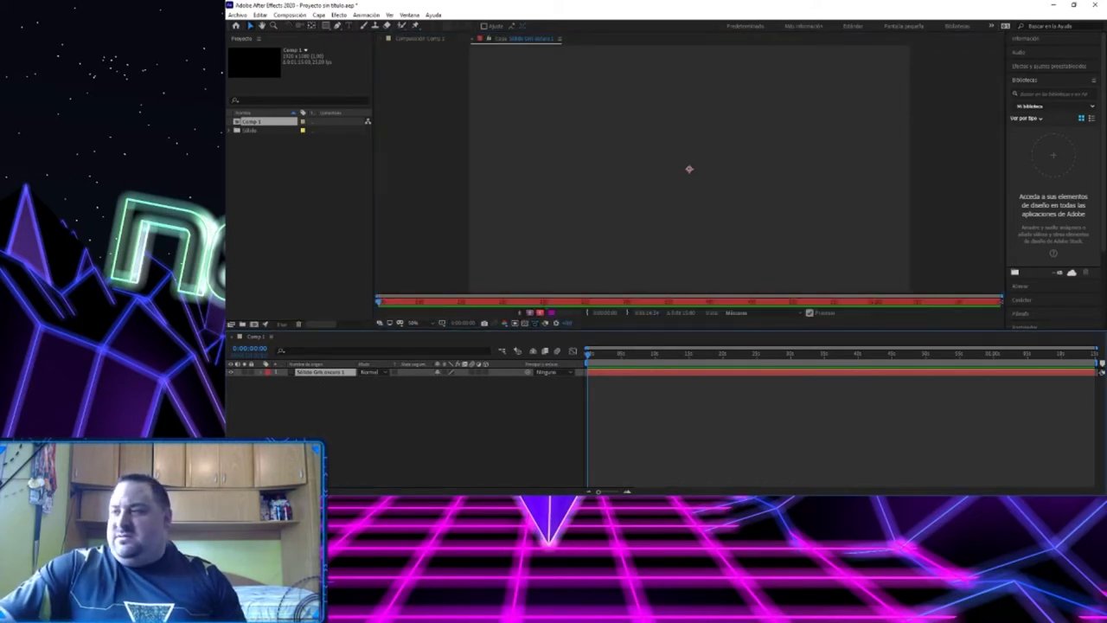
# Search Effects & Presets for 'saber' and drag Video Copilot Saber onto the dark grey solid.
pyautogui.click(1038, 67)
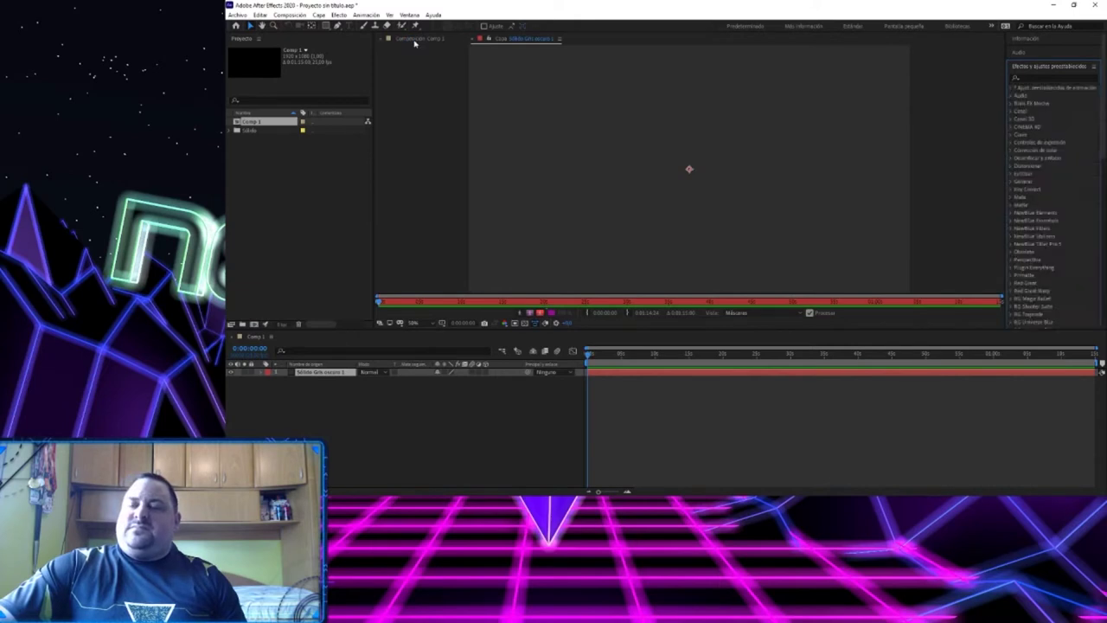
pyautogui.click(415, 40)
pyautogui.click(1033, 79)
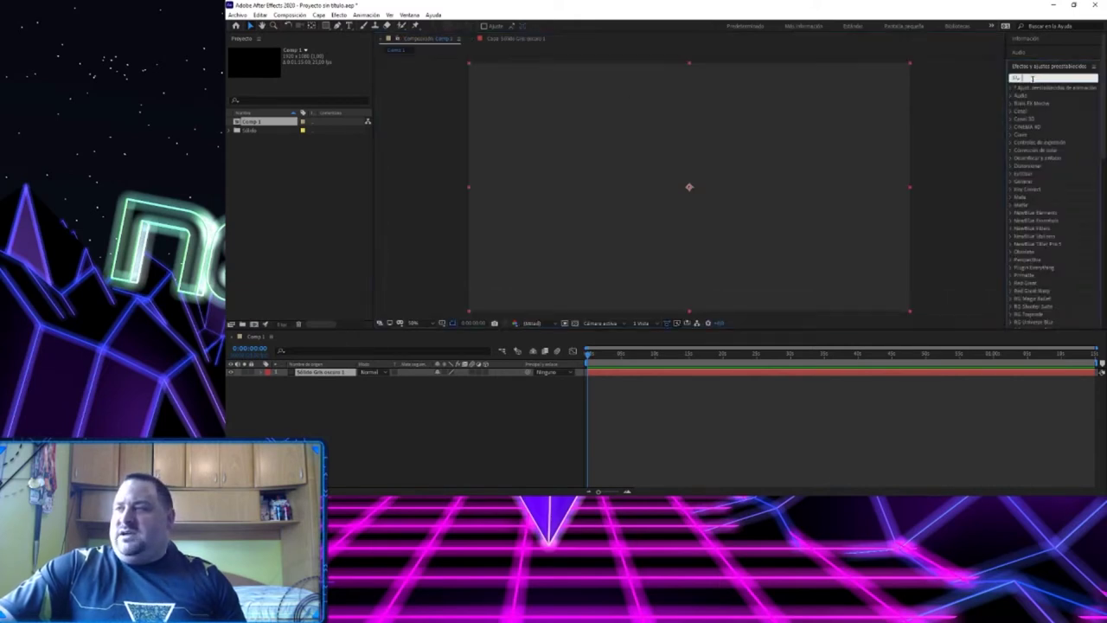
pyautogui.write('saber')
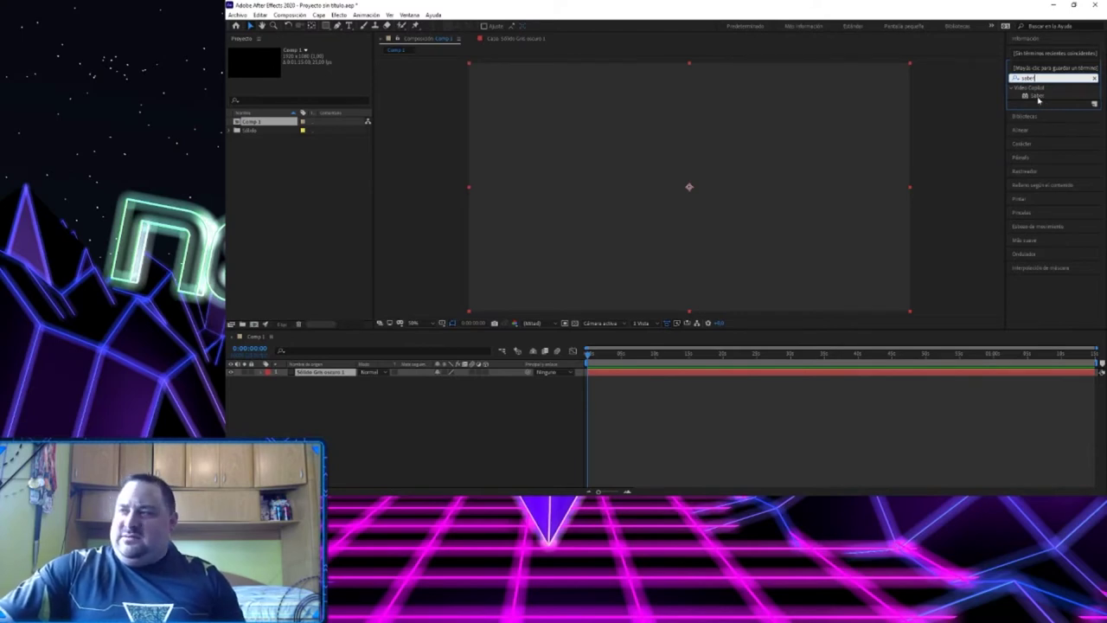
pyautogui.moveTo(1035, 96)
pyautogui.mouseDown()
pyautogui.moveTo(817, 135)
pyautogui.moveTo(691, 186)
pyautogui.mouseUp()
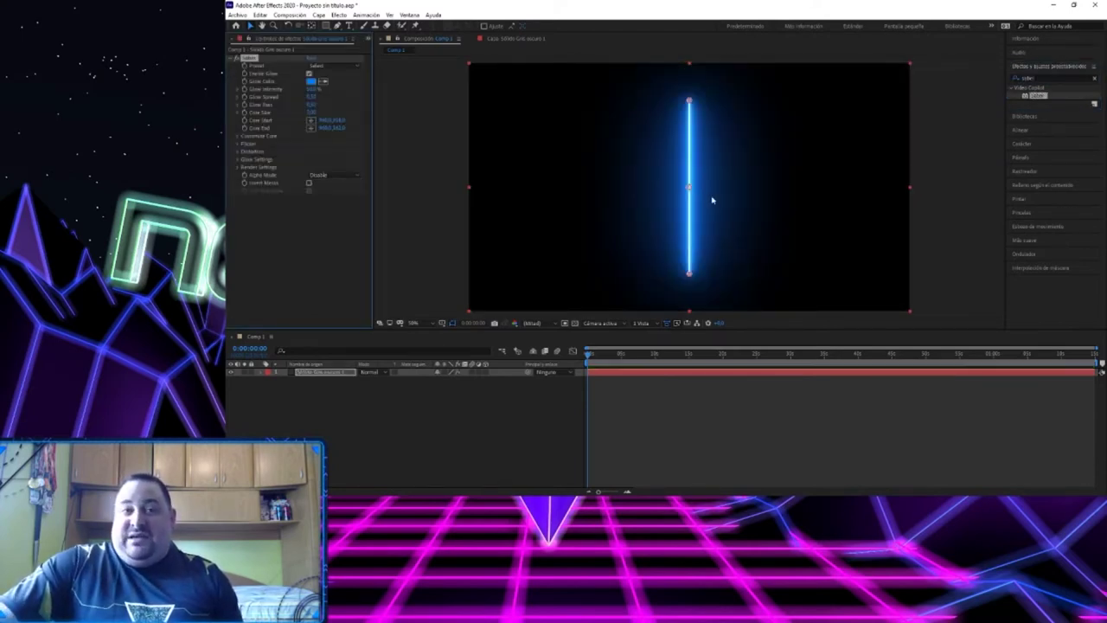
pyautogui.click(935, 195)
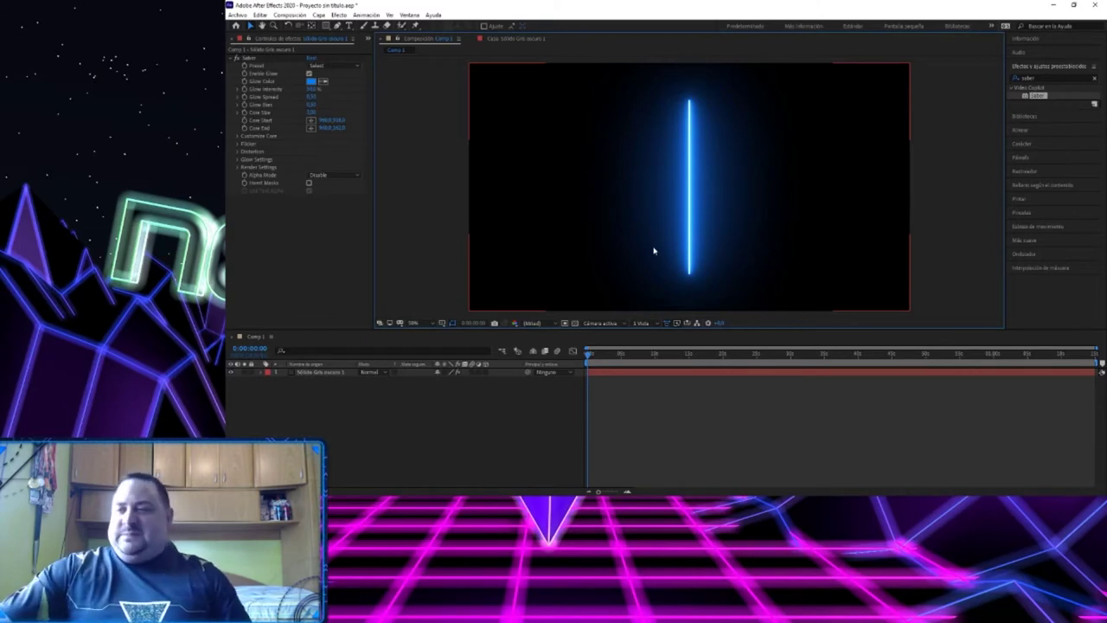
pyautogui.hotkey('ctrl', 'shift', 'a')
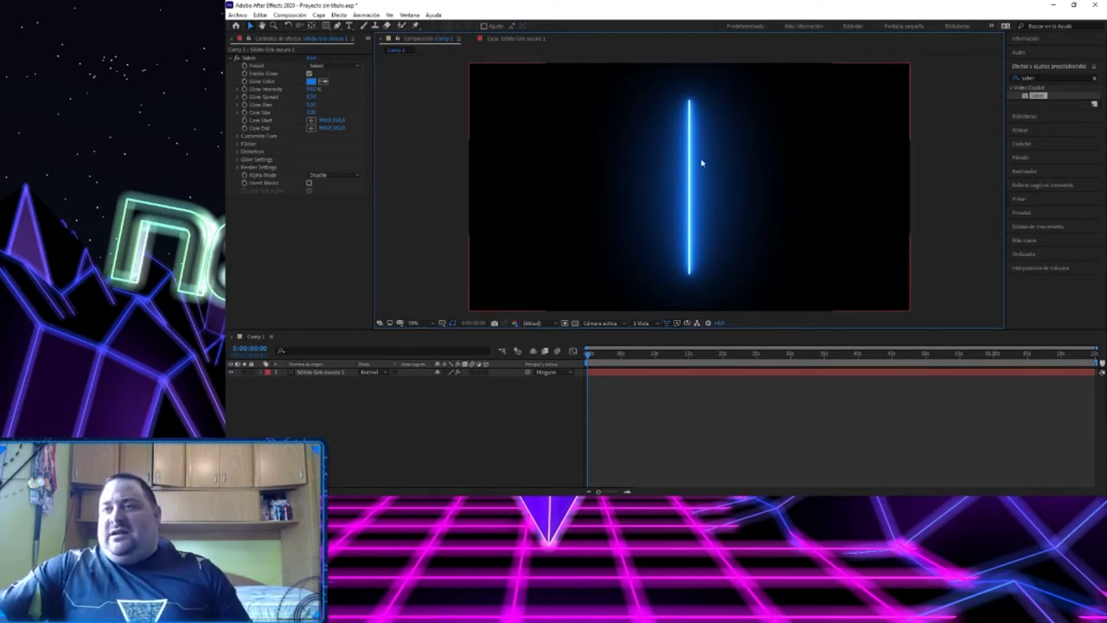
pyautogui.click(587, 218)
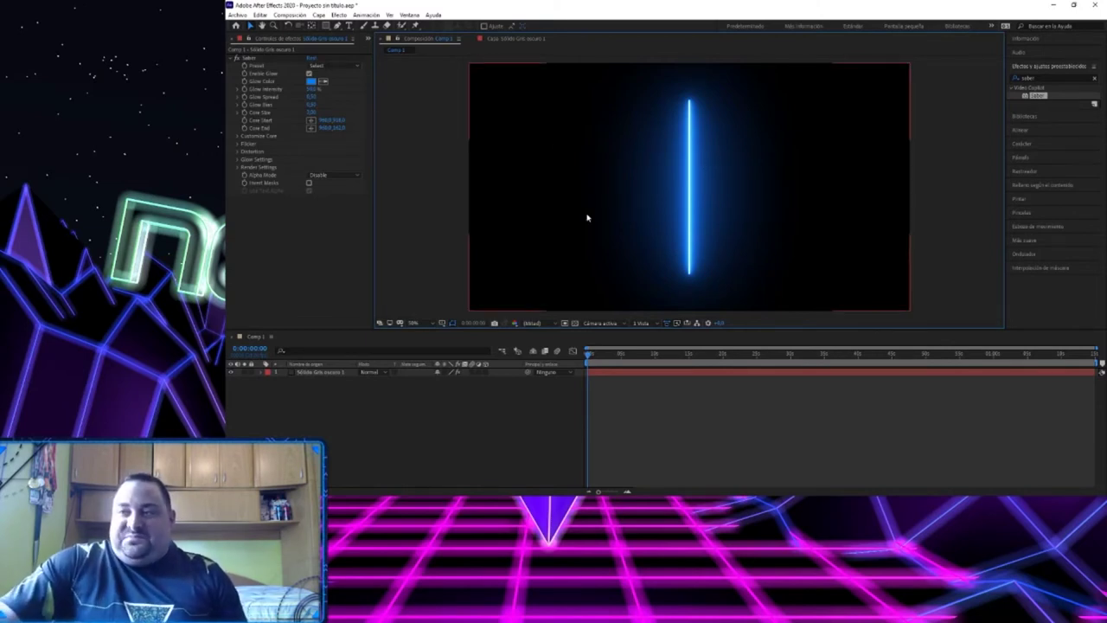
pyautogui.hotkey('ctrl', 'shift', 'a')
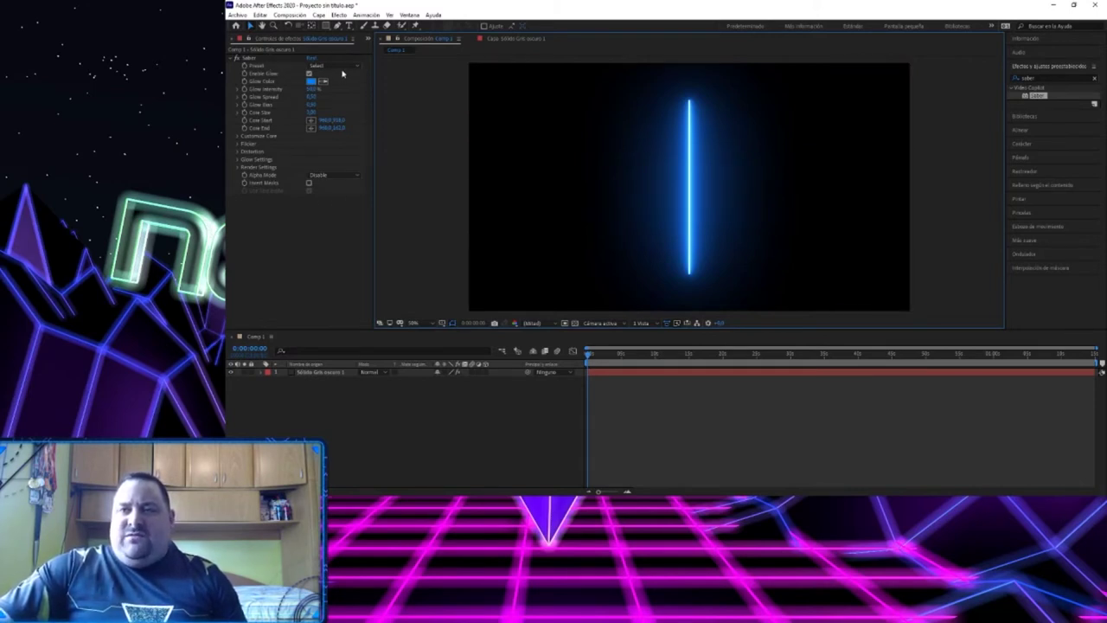
# Try Saber presets from Arc Reactor through Energy, settle on cyan Haze, then deselect everything.
pyautogui.click(358, 67)
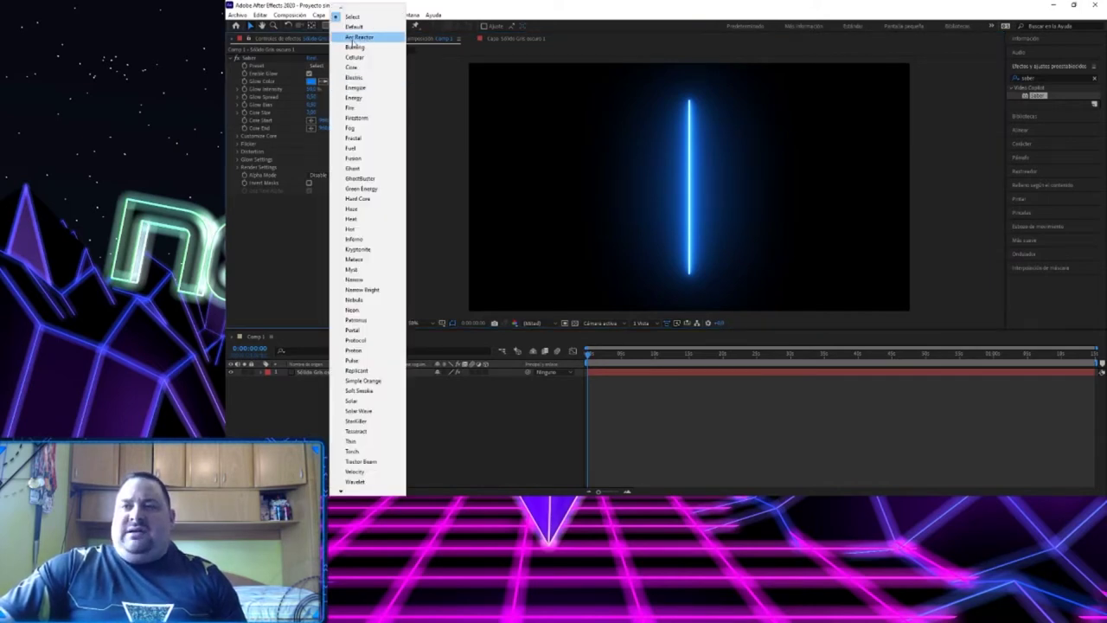
pyautogui.click(353, 40)
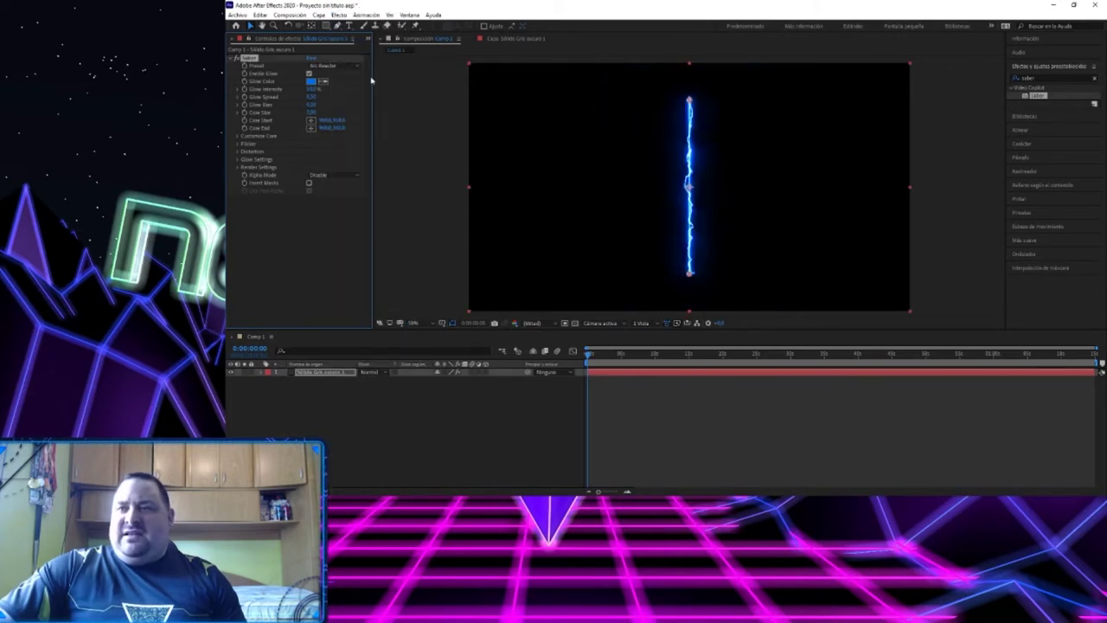
pyautogui.click(353, 65)
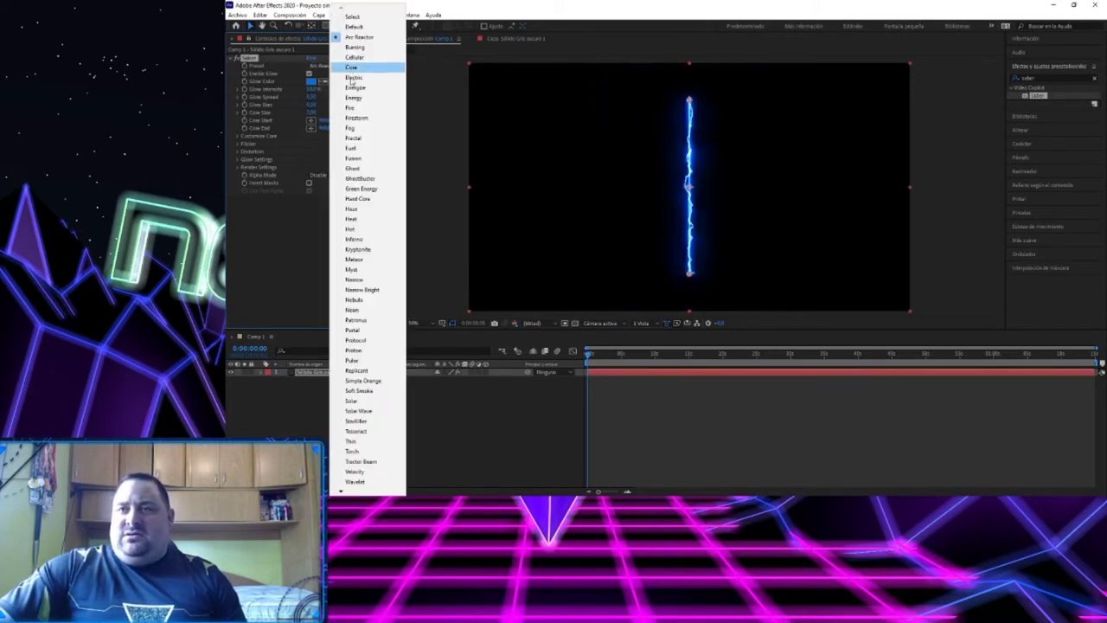
pyautogui.click(354, 52)
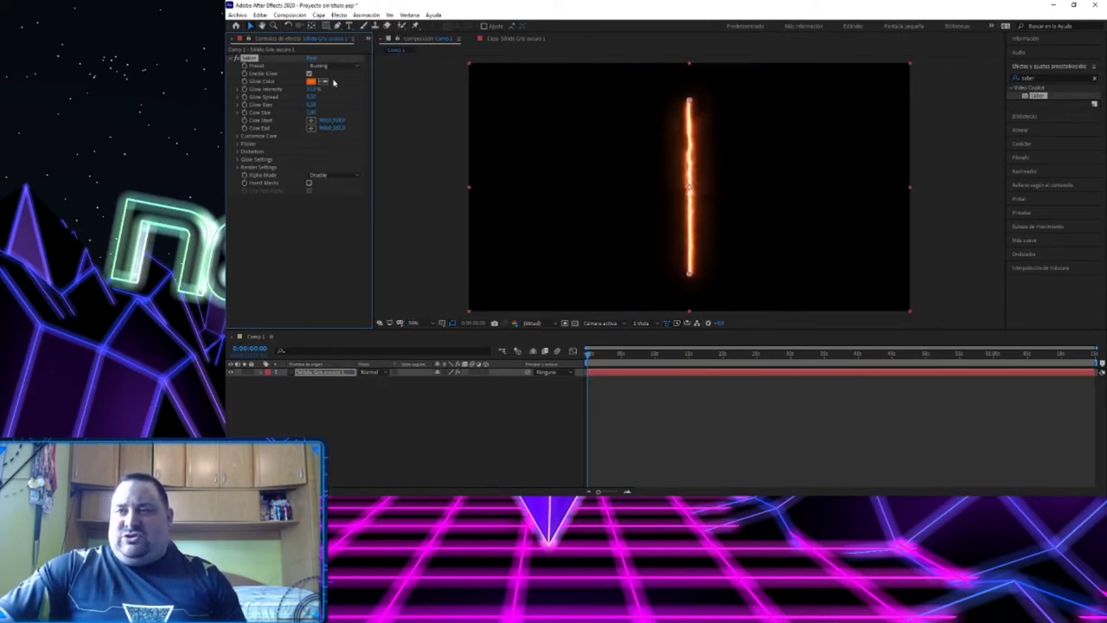
pyautogui.click(346, 66)
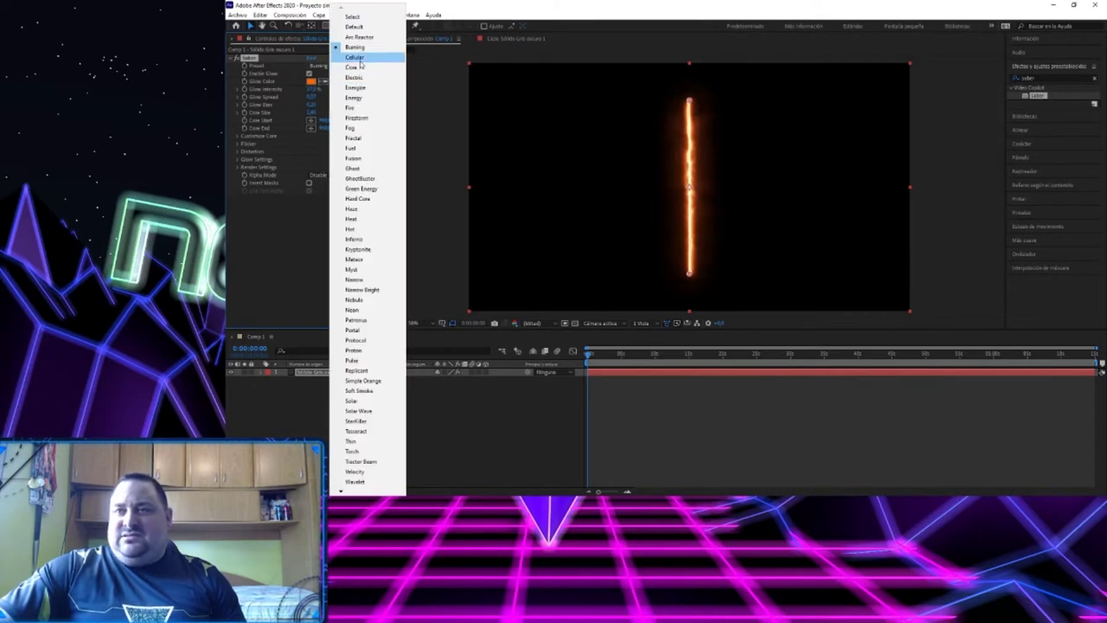
pyautogui.click(362, 57)
pyautogui.click(352, 67)
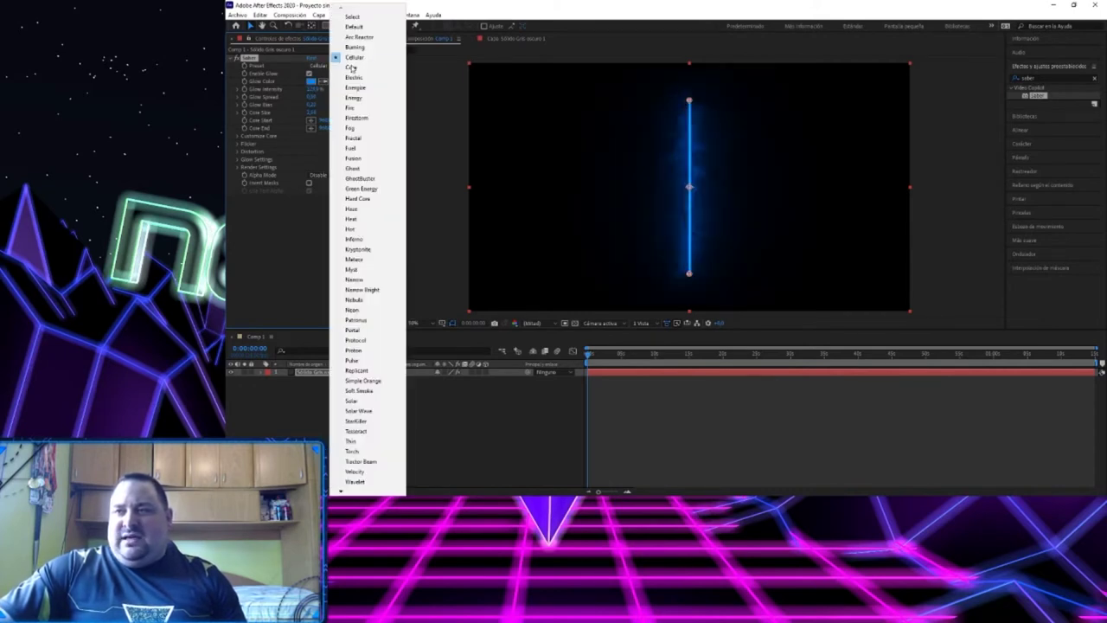
pyautogui.click(361, 81)
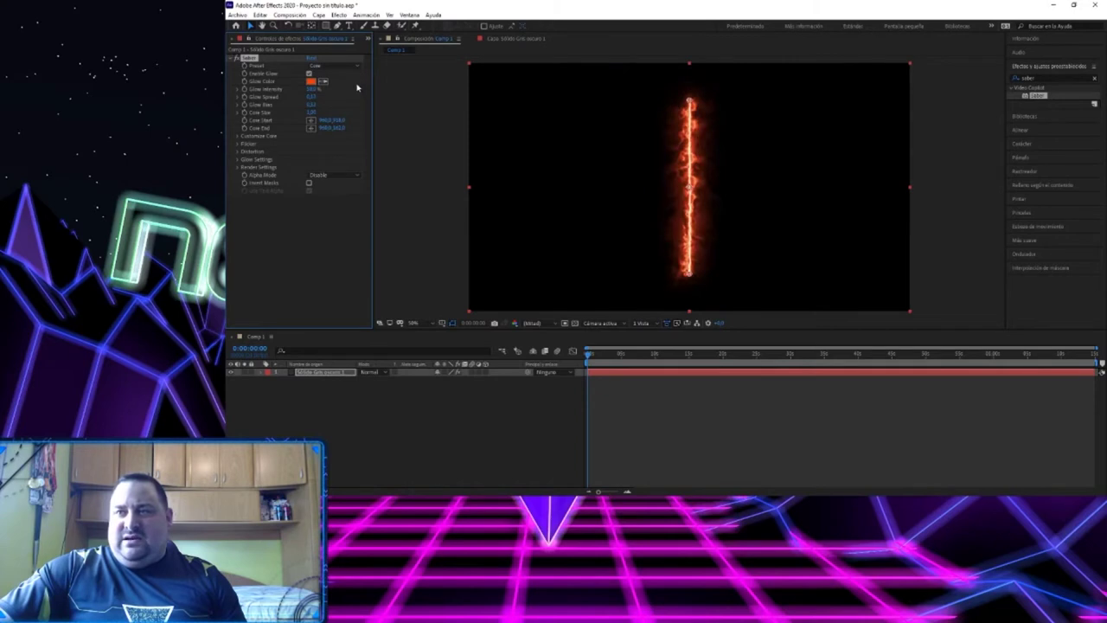
pyautogui.click(345, 66)
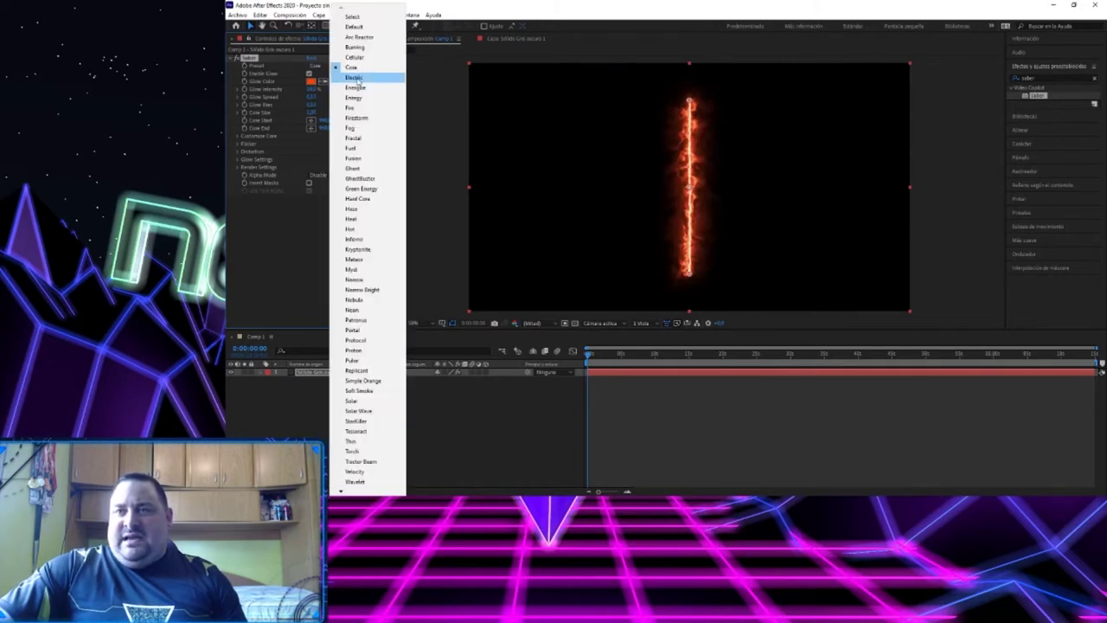
pyautogui.click(357, 81)
pyautogui.click(354, 67)
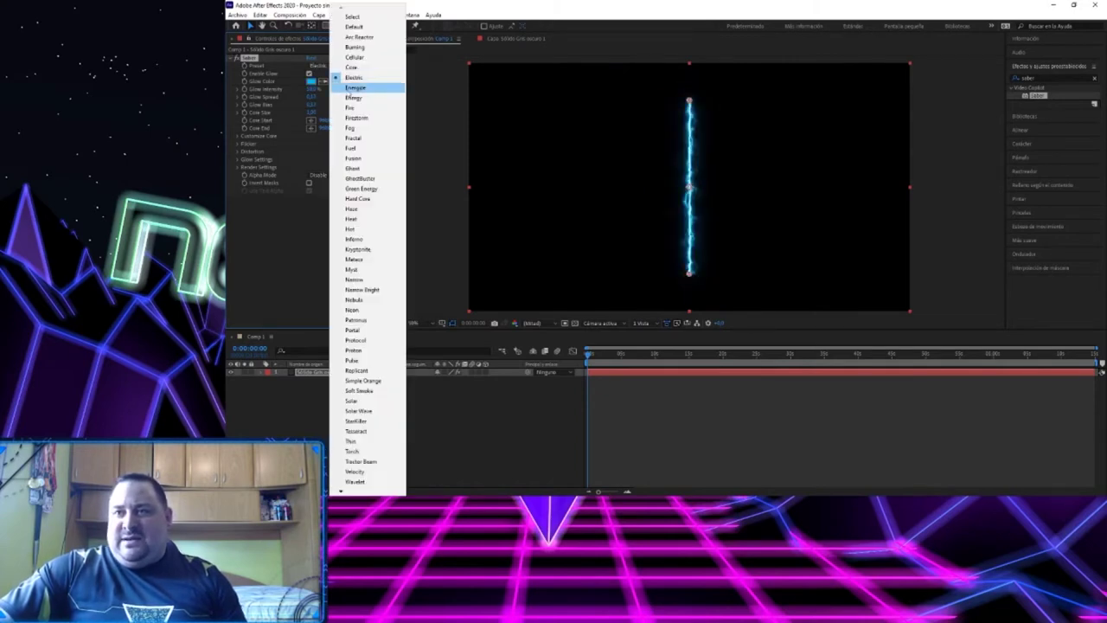
pyautogui.click(354, 88)
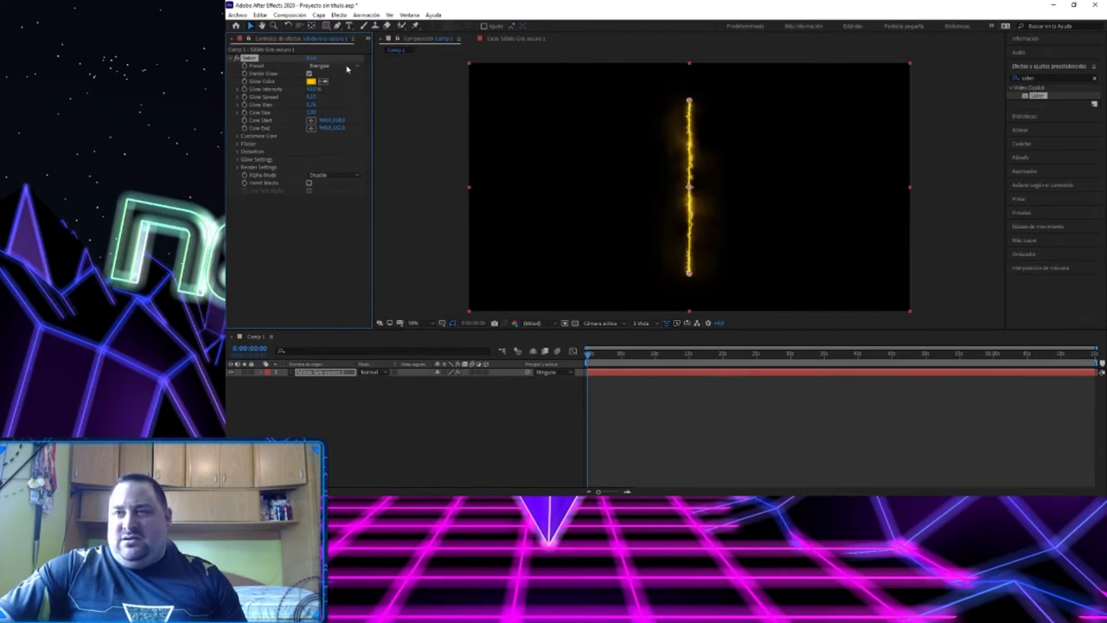
pyautogui.click(354, 67)
pyautogui.click(353, 98)
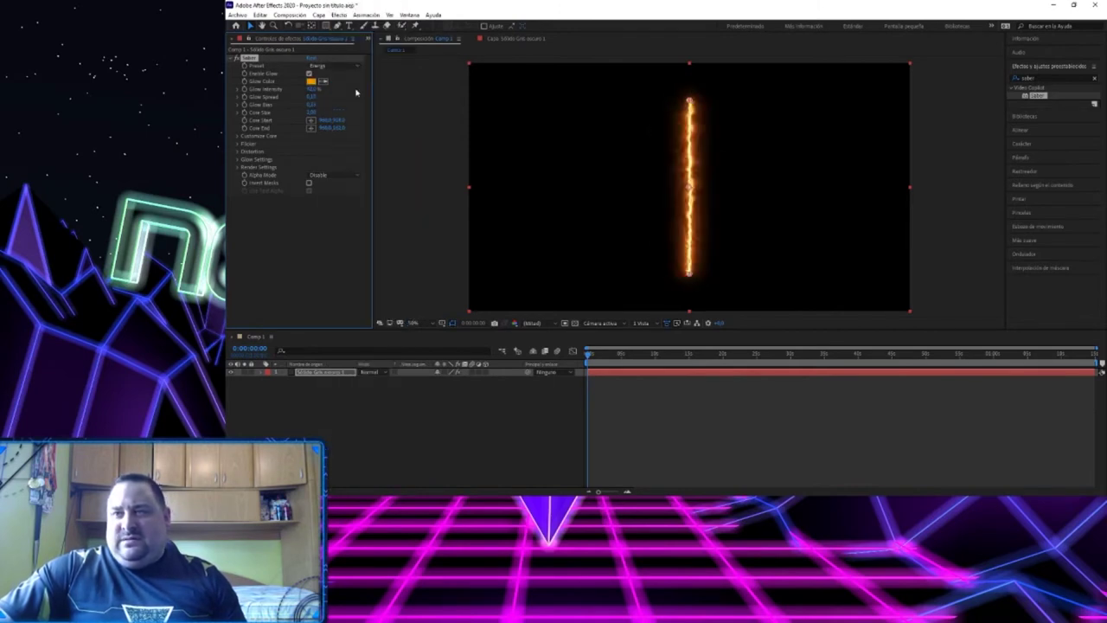
pyautogui.click(350, 69)
pyautogui.click(357, 163)
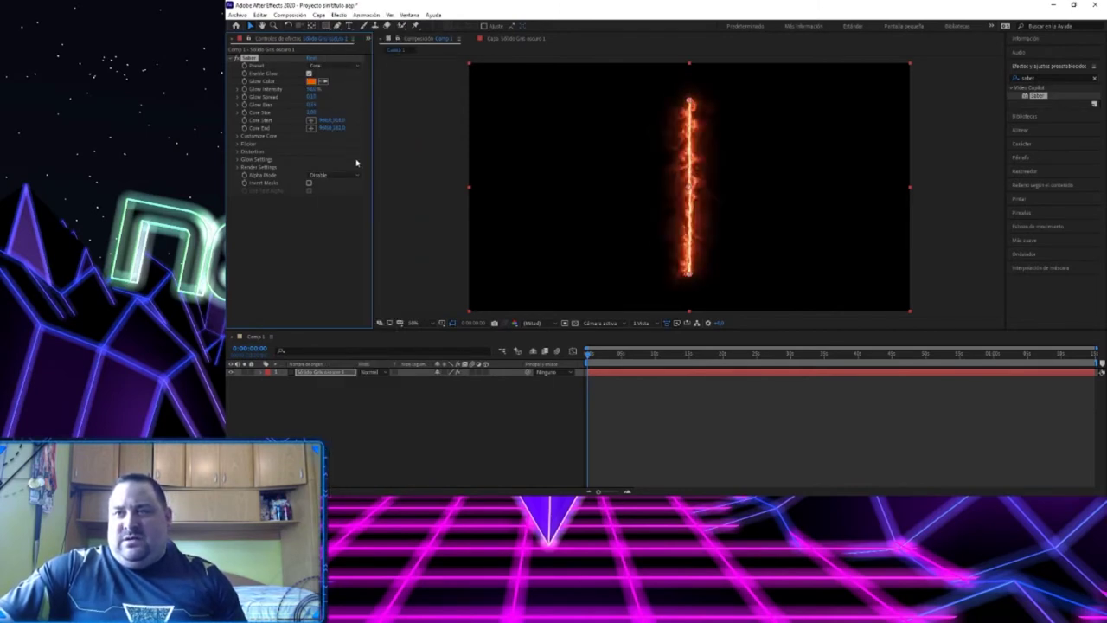
pyautogui.click(355, 66)
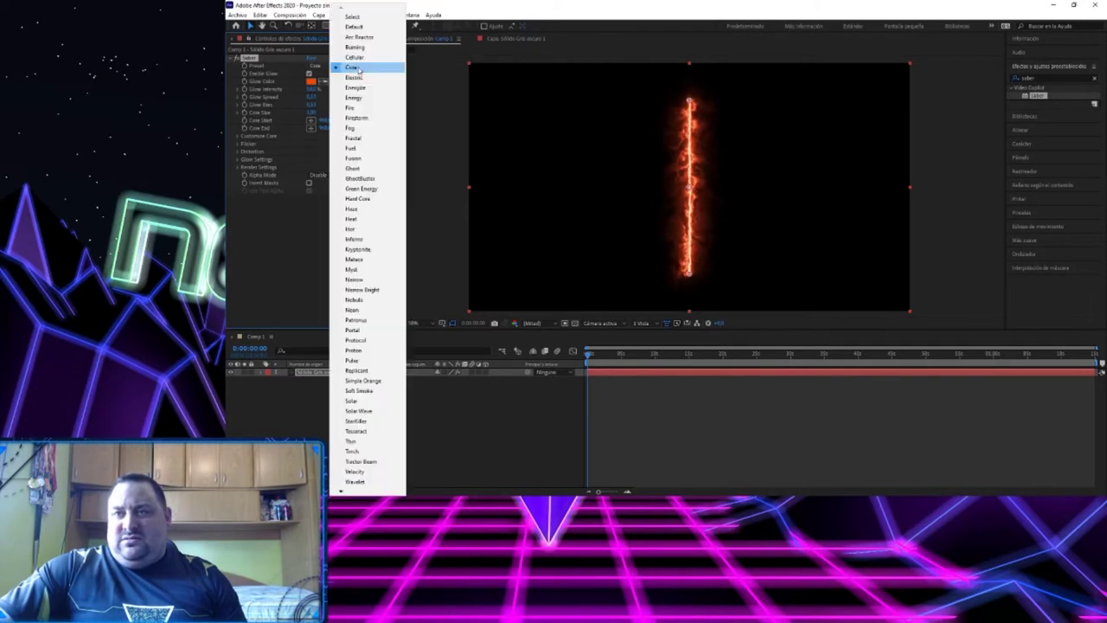
pyautogui.click(352, 208)
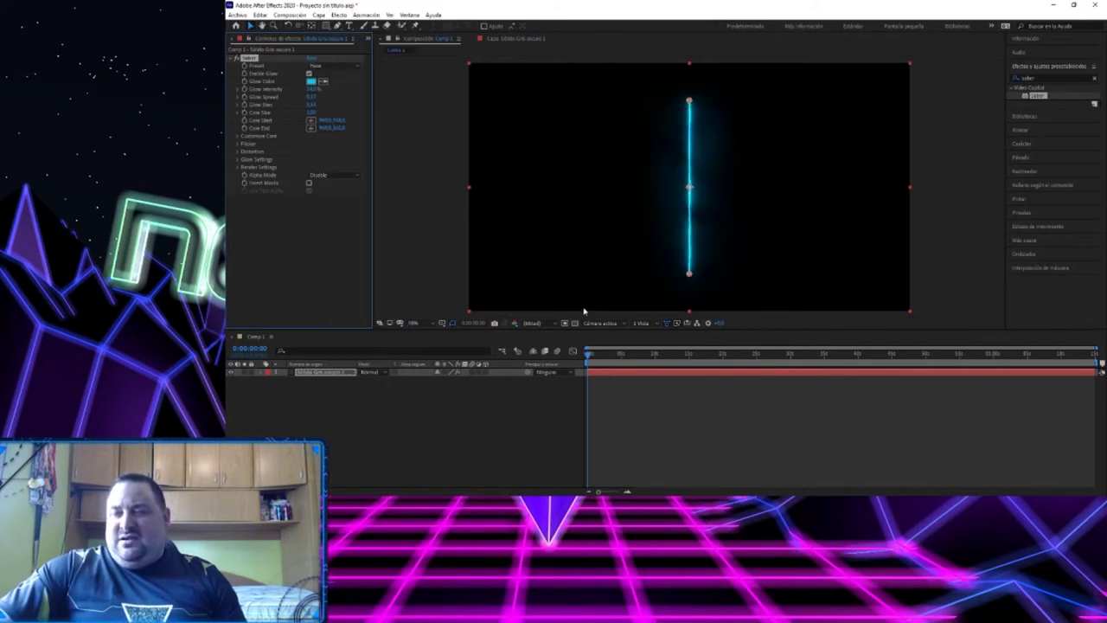
pyautogui.click(323, 274)
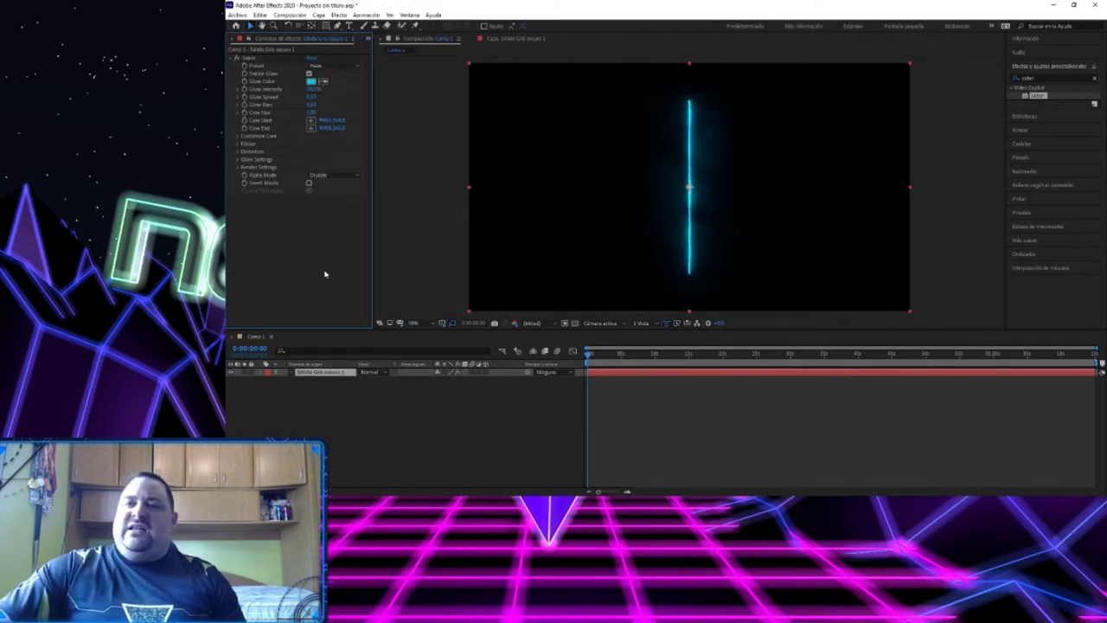
pyautogui.click(353, 444)
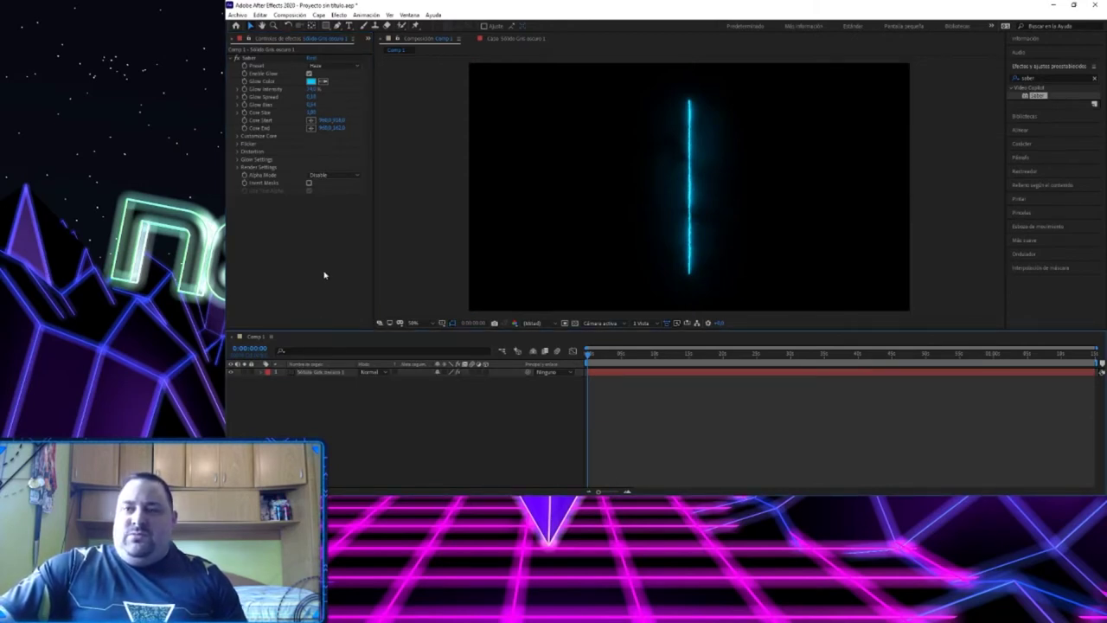
# Return to the Euskal logo in Illustrator and browse the Edición and Objeto menus.
pyautogui.hotkey('alt', 'Tab')
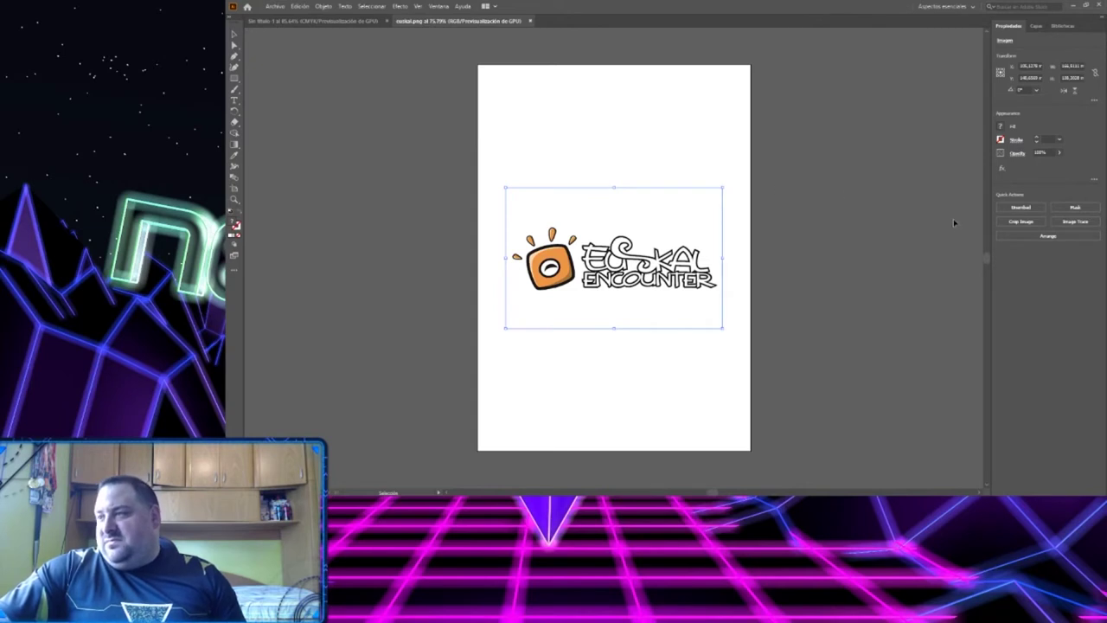
pyautogui.click(302, 7)
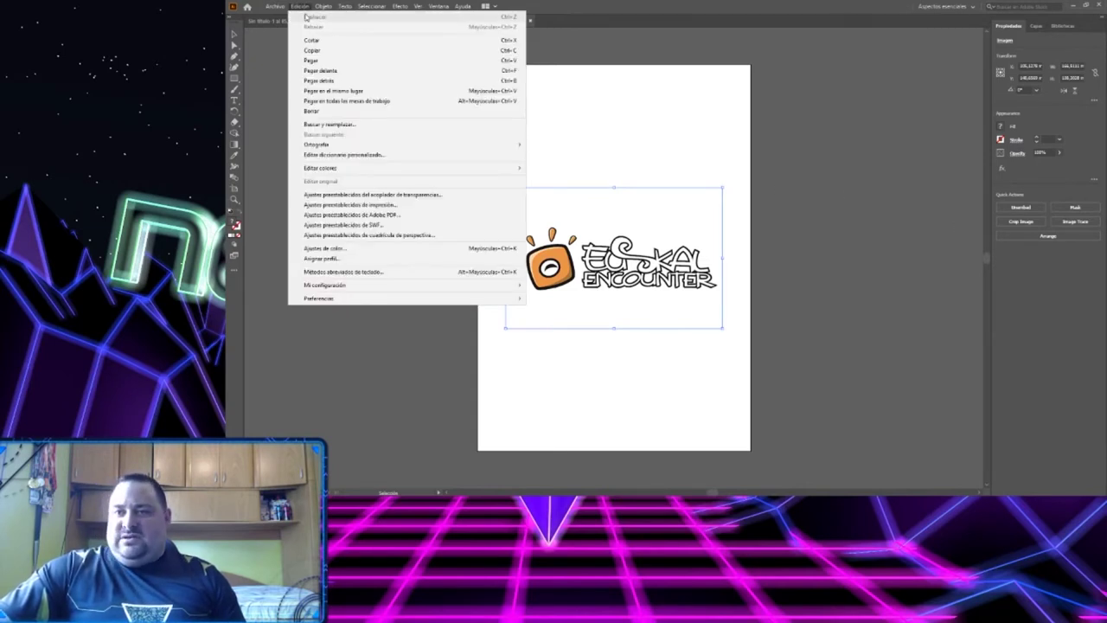
pyautogui.click(303, 7)
pyautogui.click(322, 7)
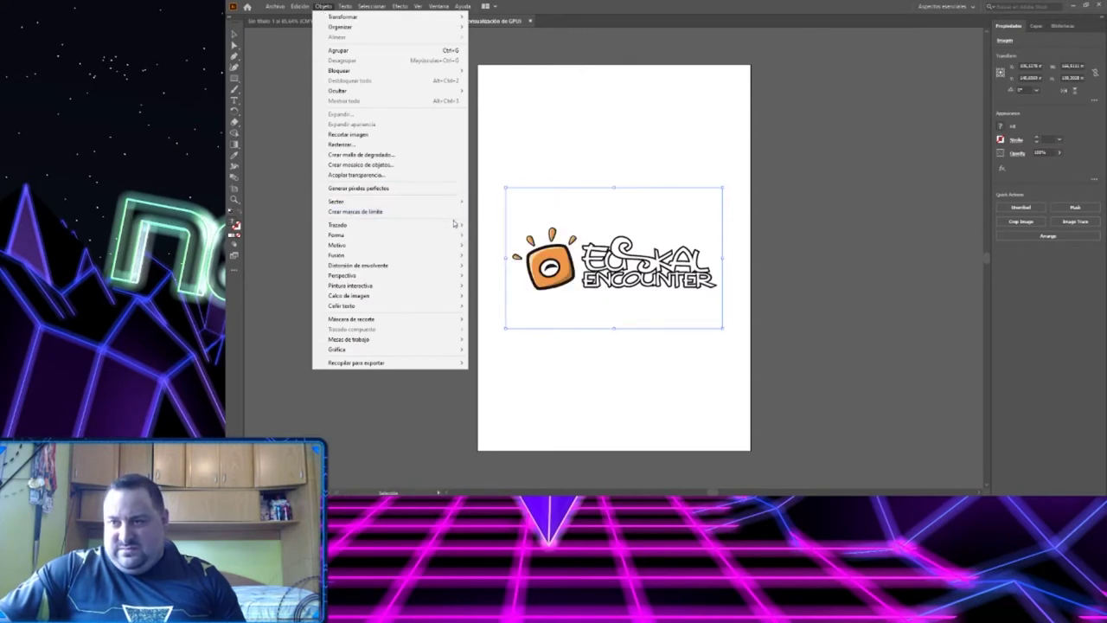
pyautogui.moveTo(442, 225)
pyautogui.moveTo(437, 246)
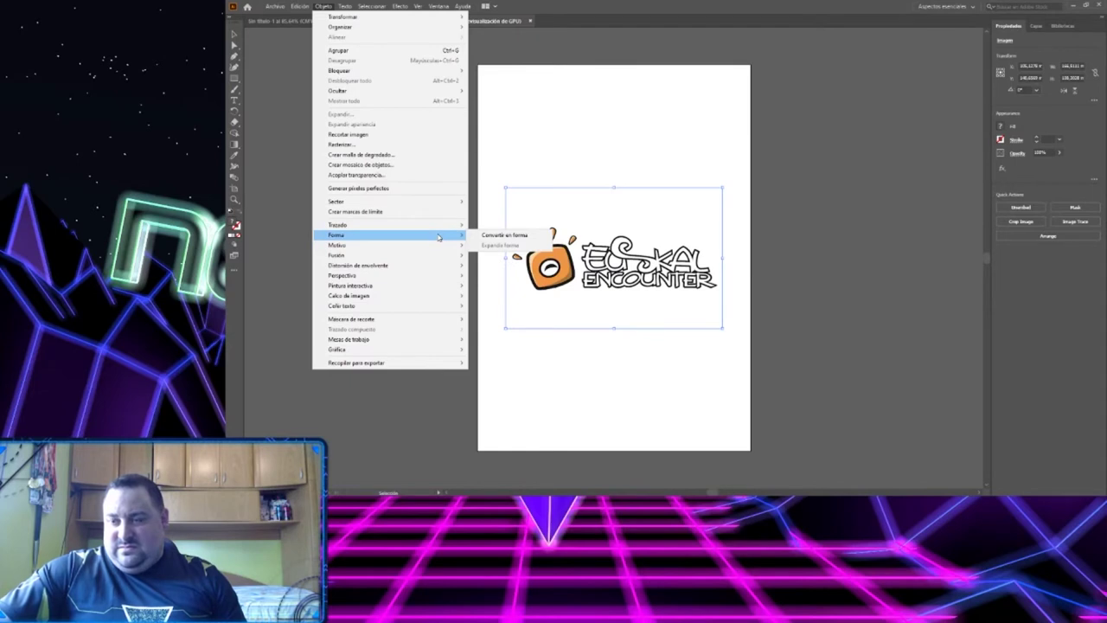
pyautogui.moveTo(442, 279)
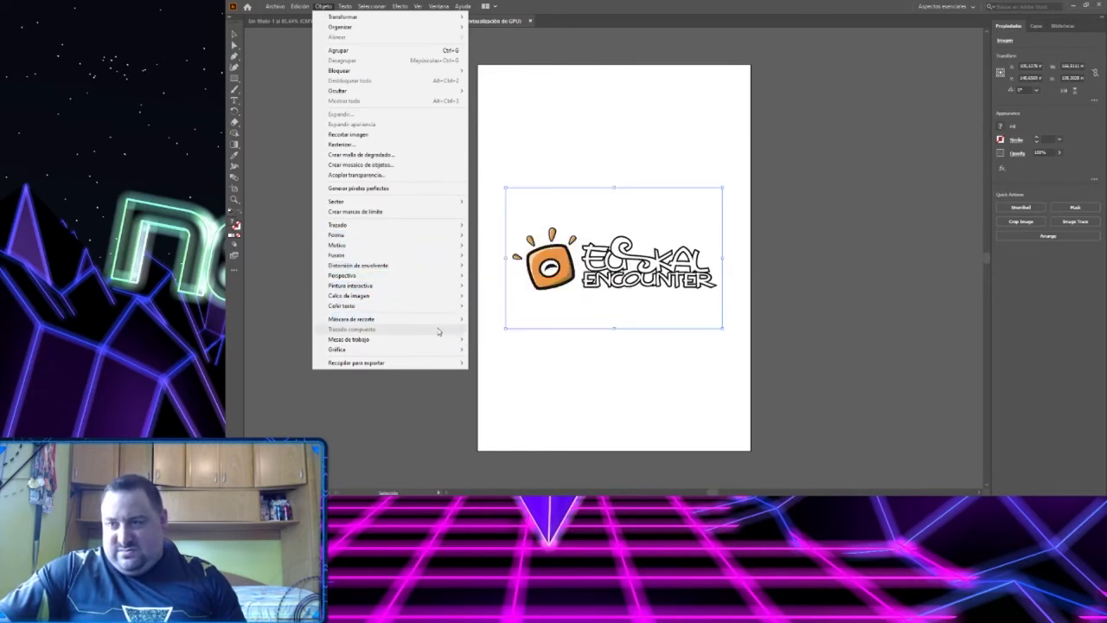
pyautogui.moveTo(442, 338)
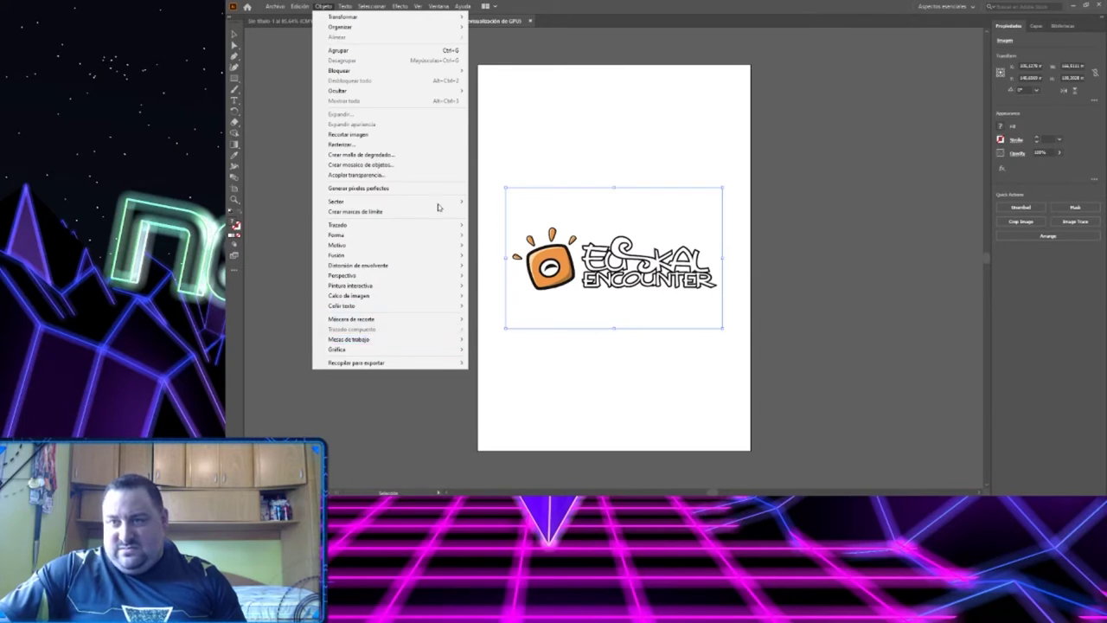
pyautogui.moveTo(415, 225)
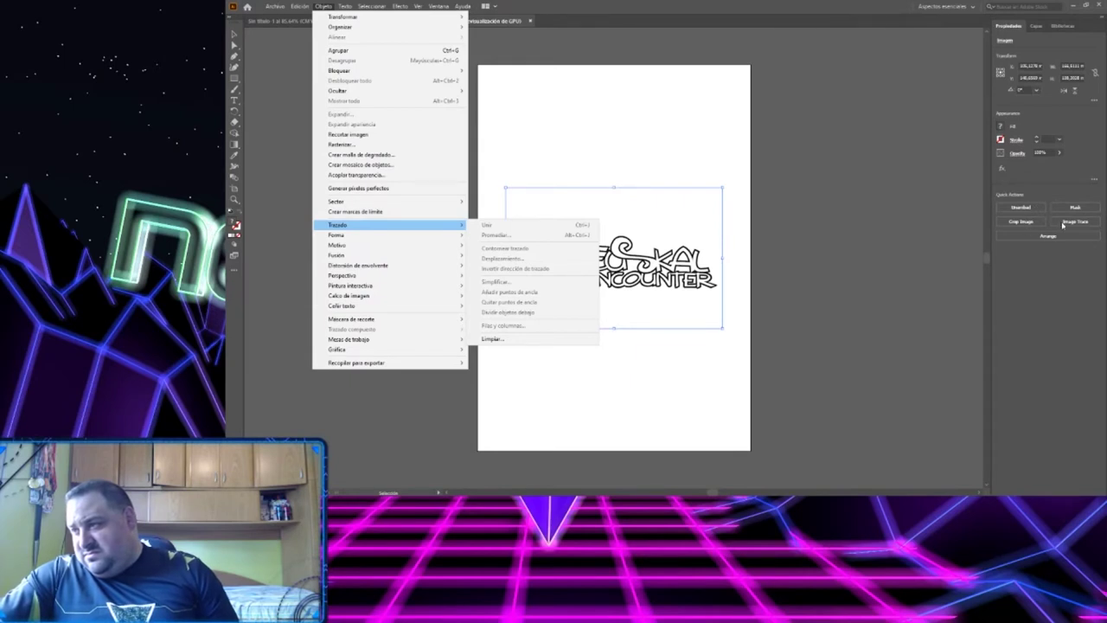
# Cancel a trial crop, then Image Trace the logo with the 'Logotipo en blanco y negro' preset.
pyautogui.click(1042, 223)
pyautogui.click(1034, 223)
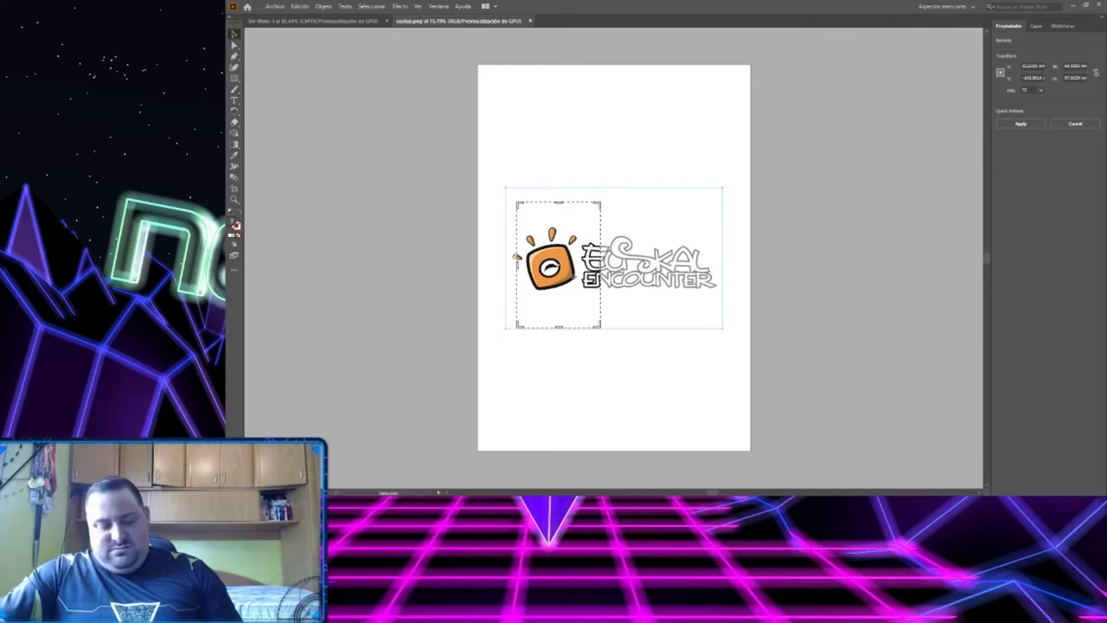
pyautogui.press('Escape')
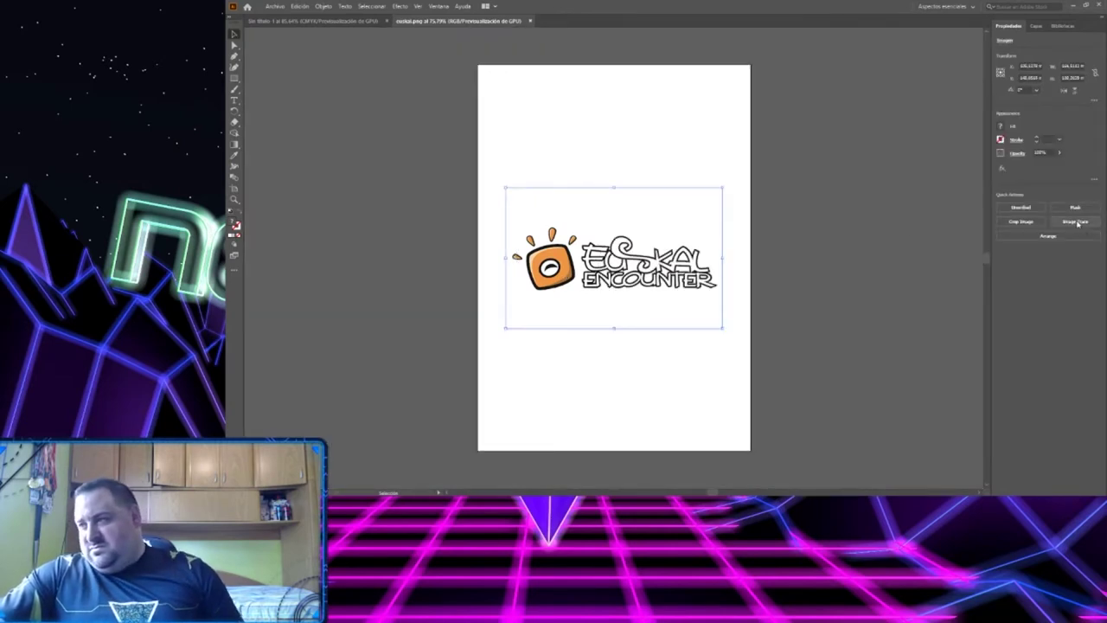
pyautogui.click(1068, 222)
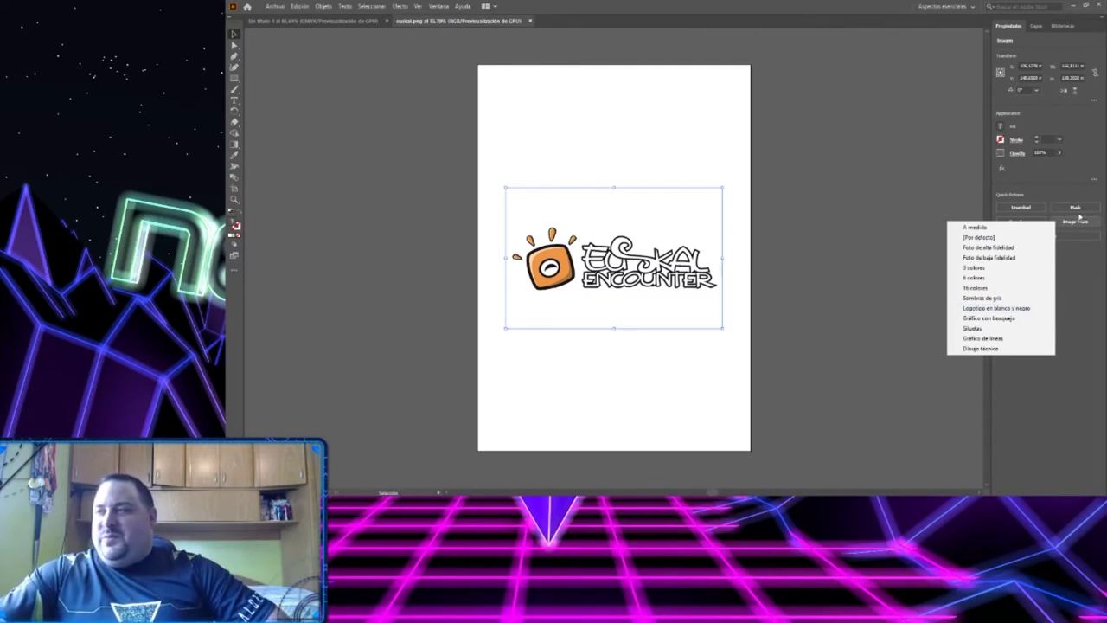
pyautogui.click(1010, 309)
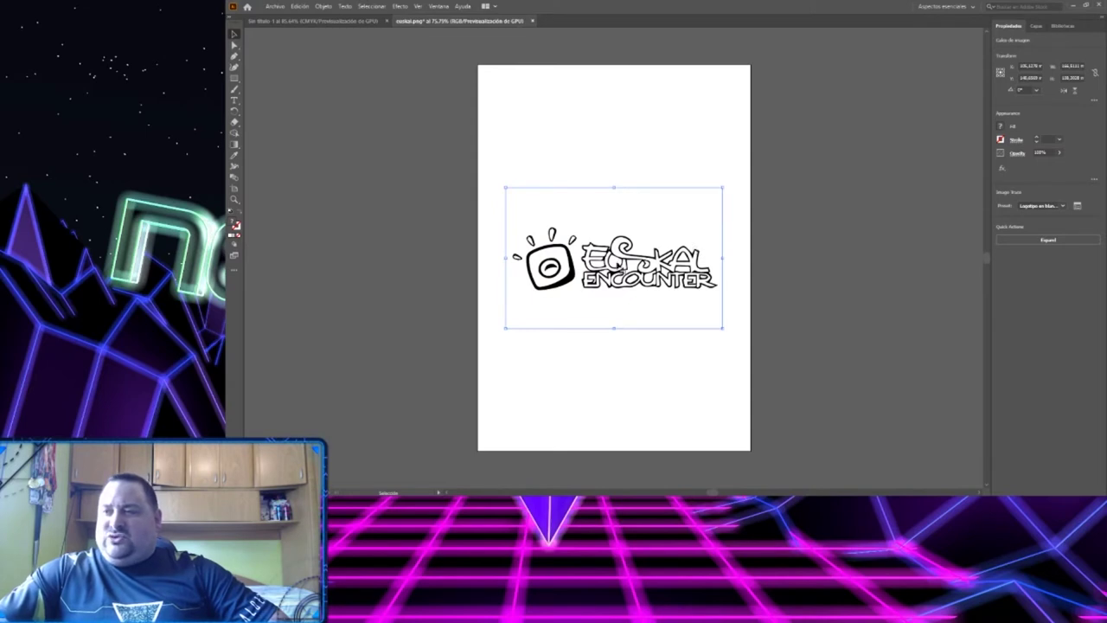
# Expand the traced logo and ungroup it into separate vector paths.
pyautogui.click(1048, 240)
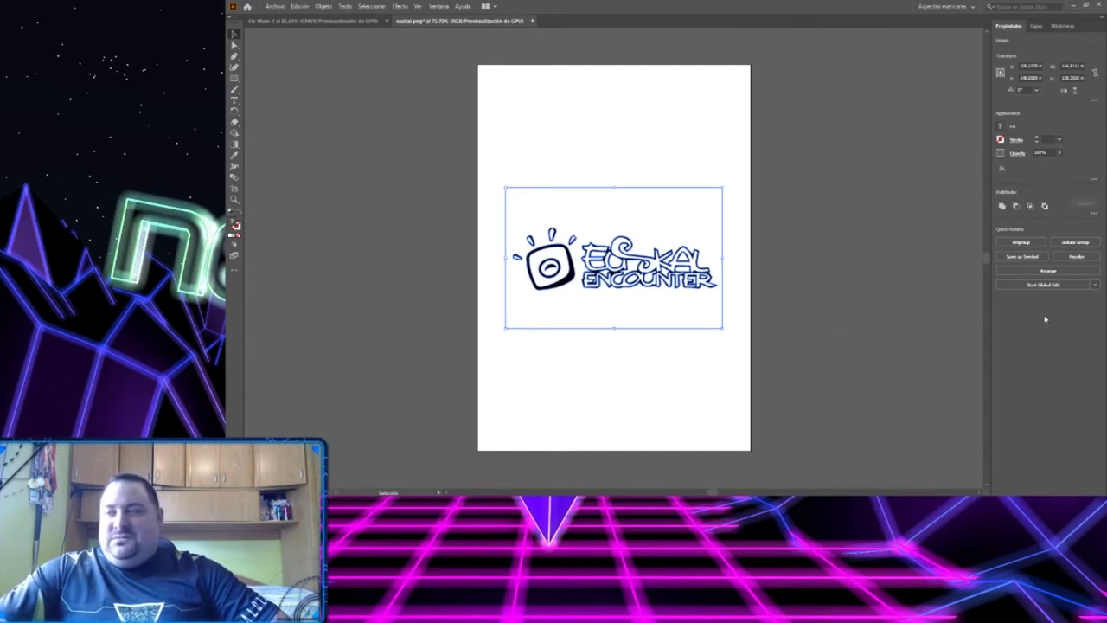
pyautogui.click(1025, 243)
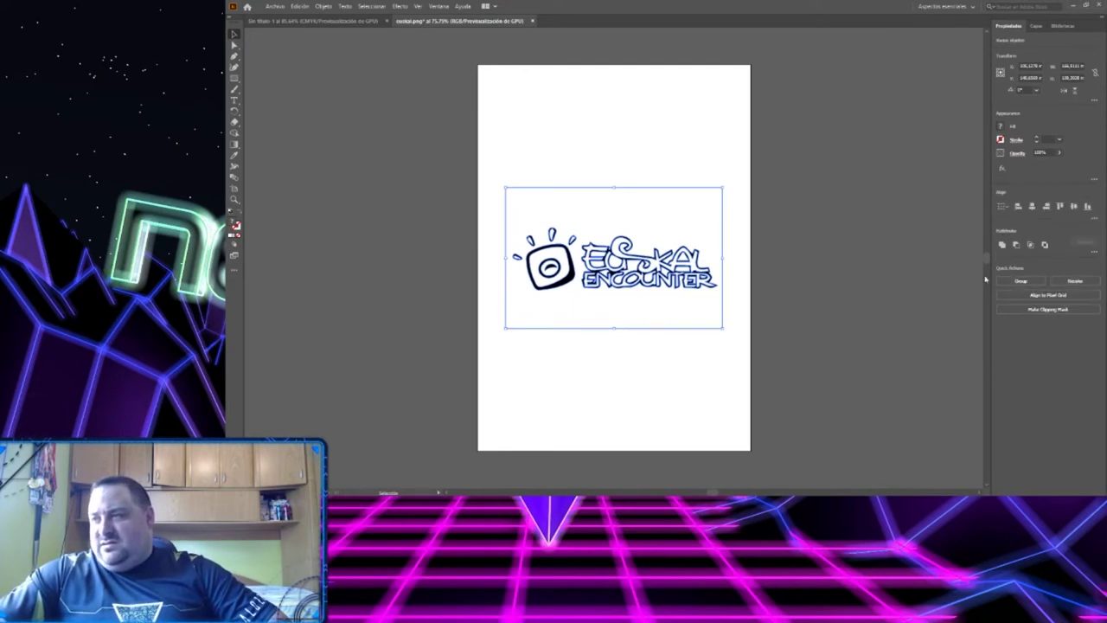
pyautogui.click(812, 245)
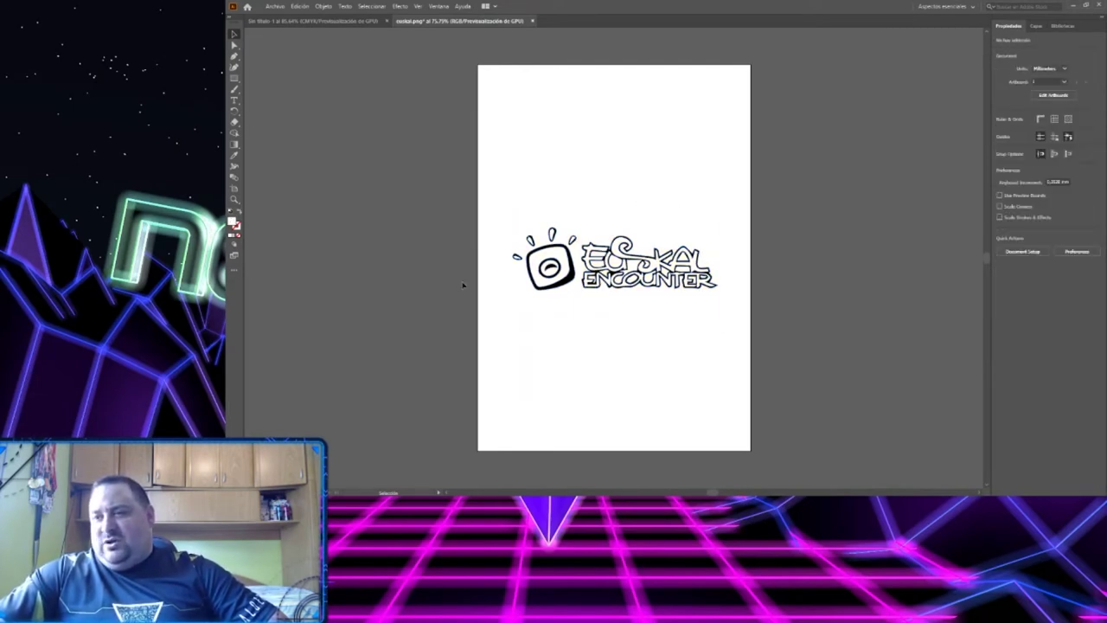
# Delete a stray logo copy and move the whole logo right of the artboard.
pyautogui.click(646, 217)
pyautogui.moveTo(630, 216); pyautogui.dragTo(891, 142)
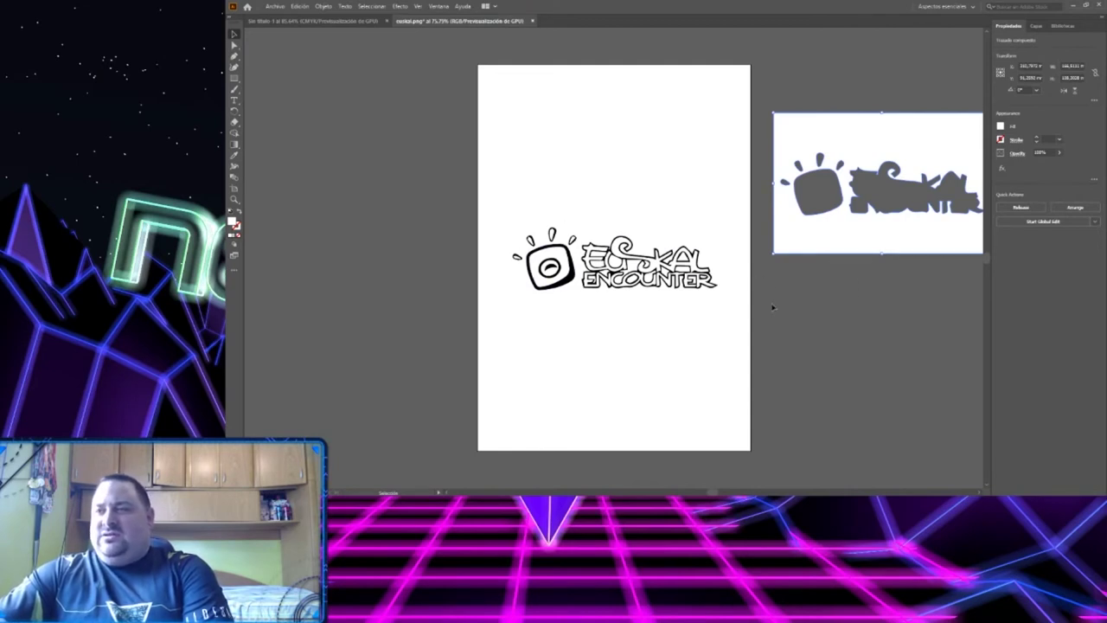
pyautogui.press('Delete')
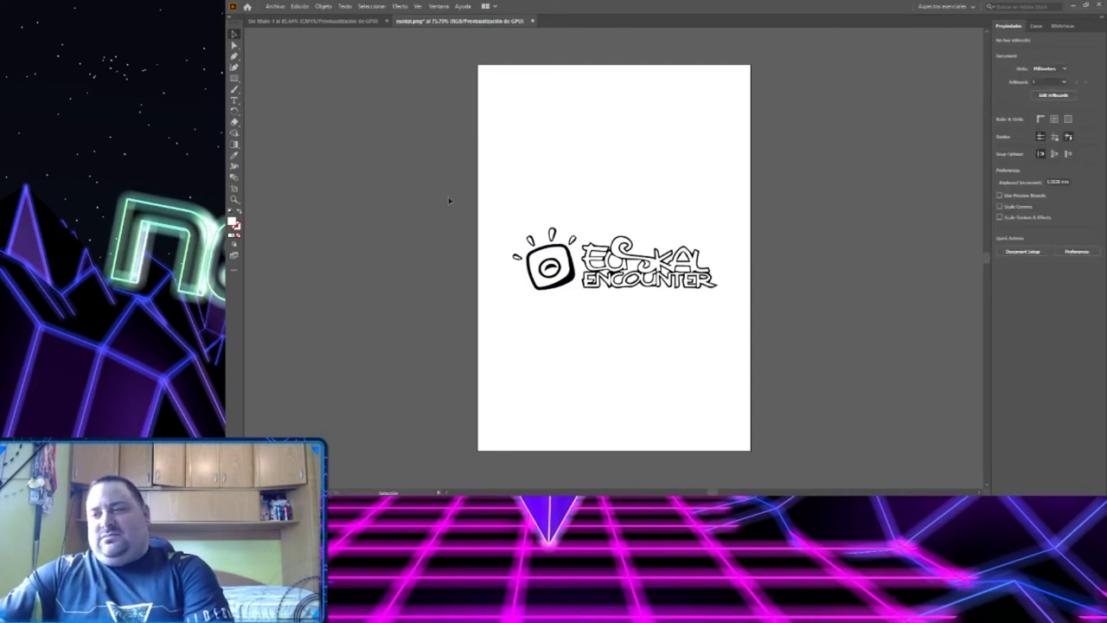
pyautogui.moveTo(449, 205); pyautogui.dragTo(778, 324)
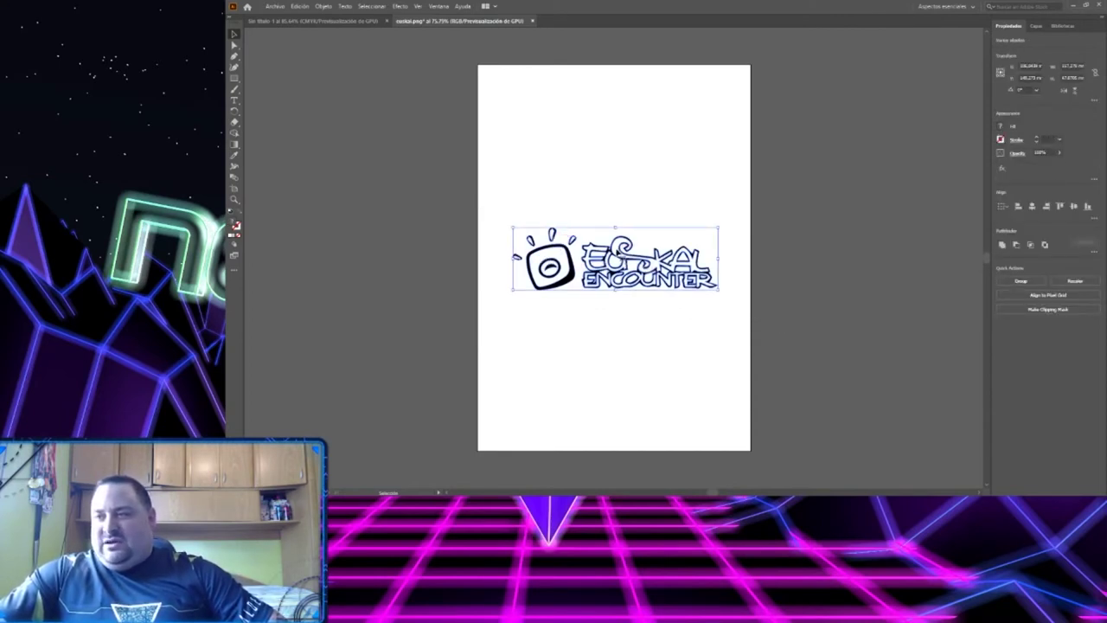
pyautogui.moveTo(623, 257); pyautogui.dragTo(861, 230)
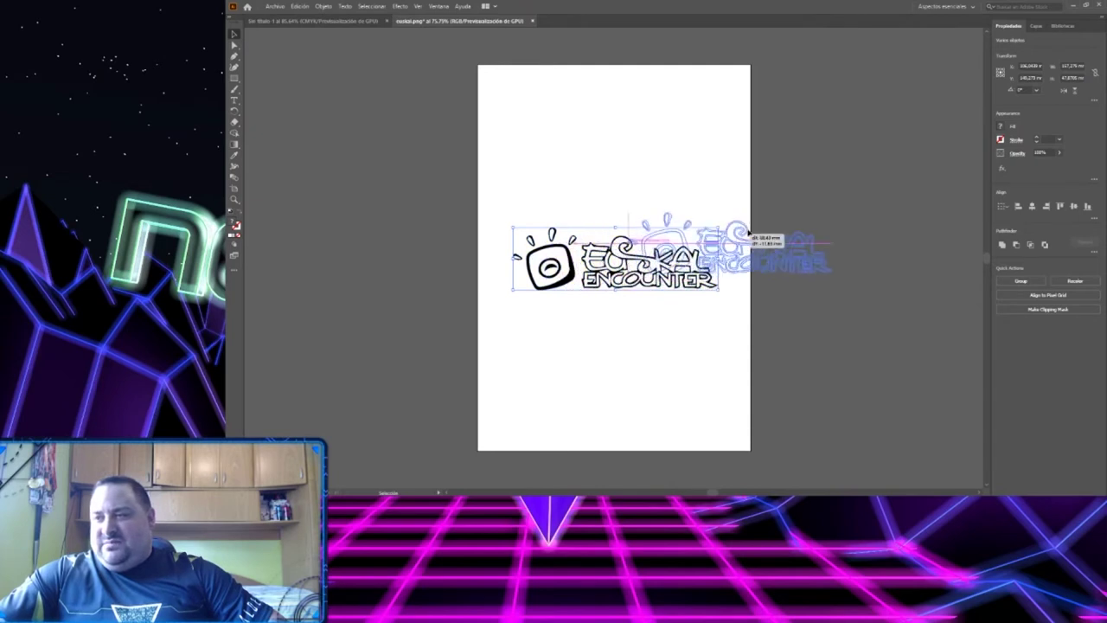
pyautogui.click(865, 313)
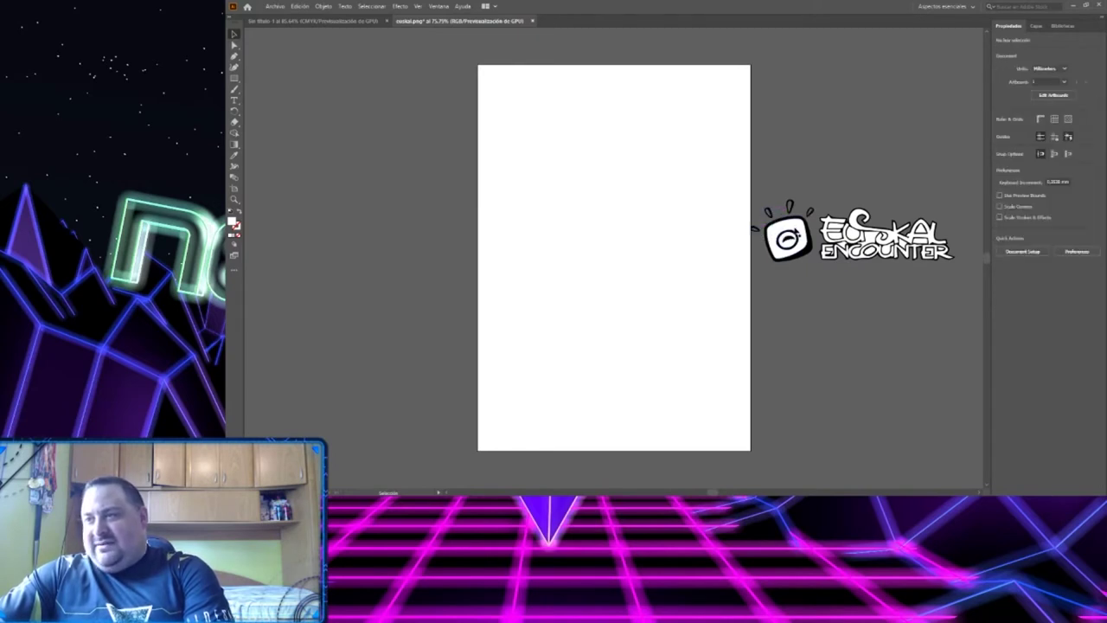
pyautogui.click(788, 242)
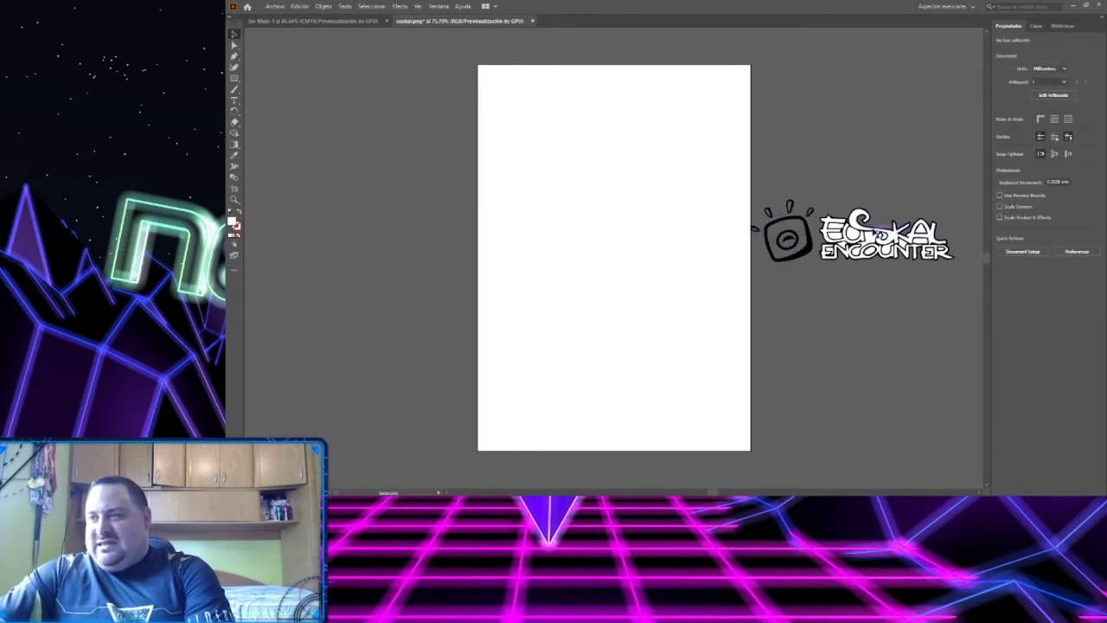
pyautogui.click(852, 232)
pyautogui.click(829, 234)
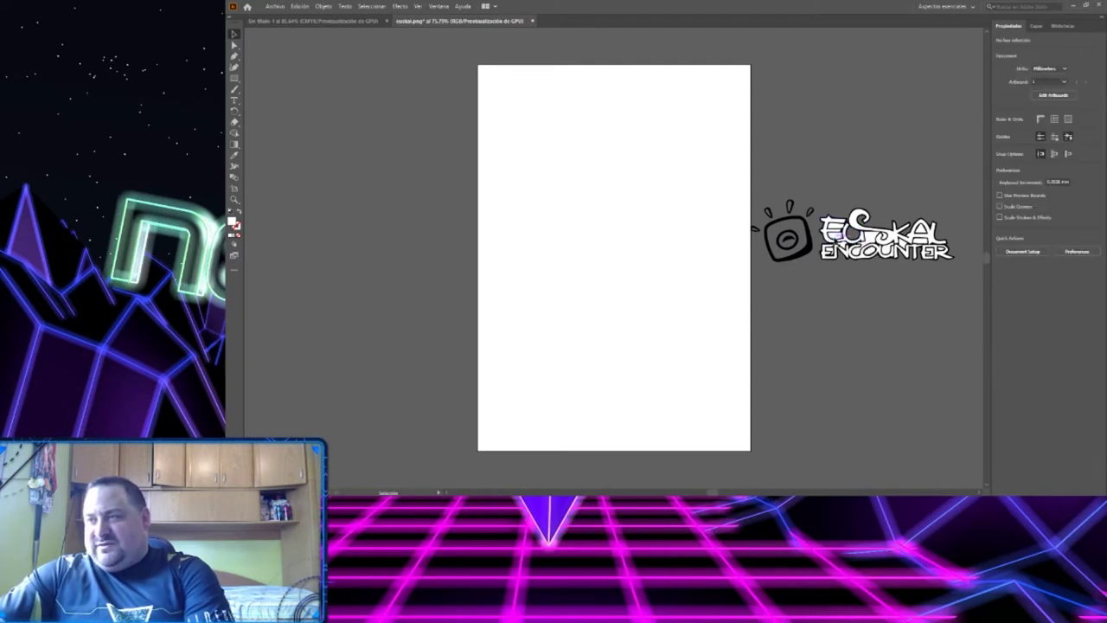
pyautogui.click(837, 237)
pyautogui.click(841, 230)
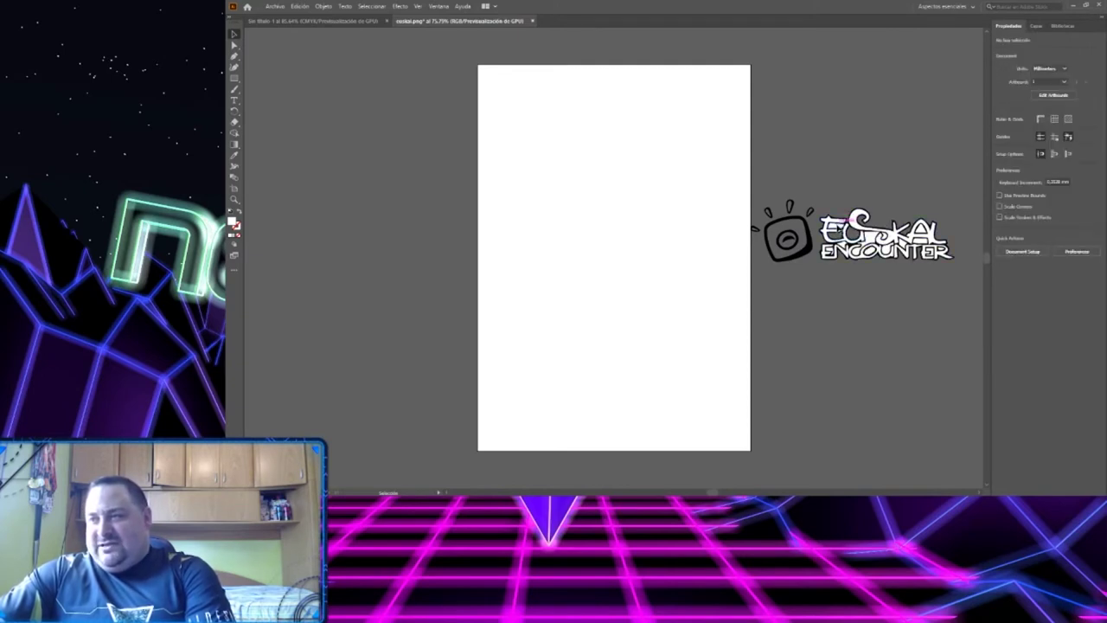
pyautogui.click(838, 226)
pyautogui.click(841, 227)
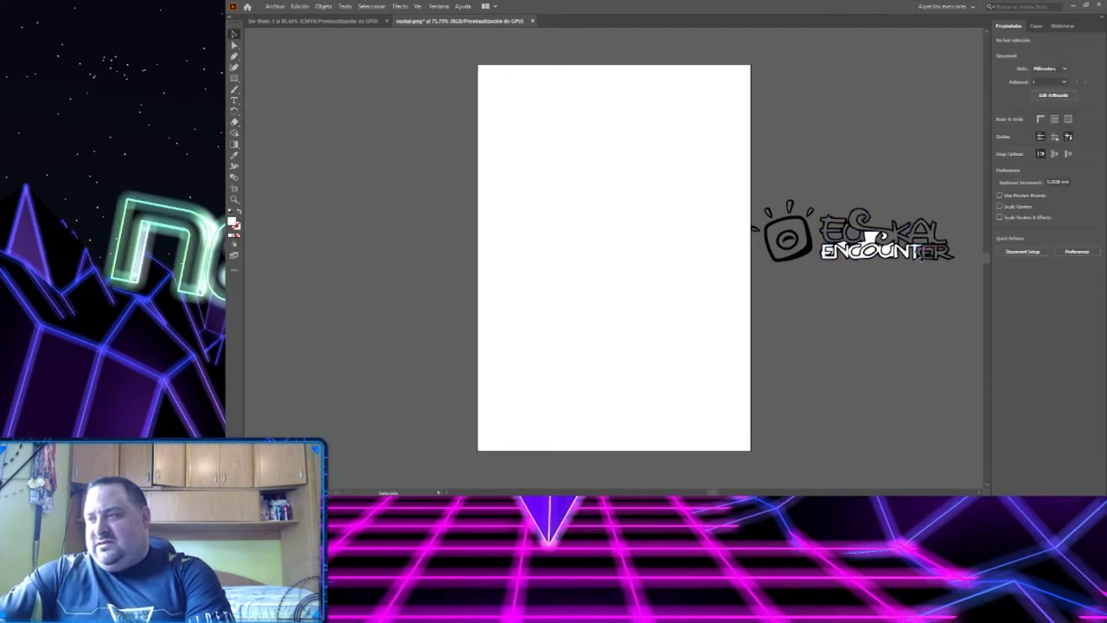
pyautogui.click(909, 258)
pyautogui.click(907, 257)
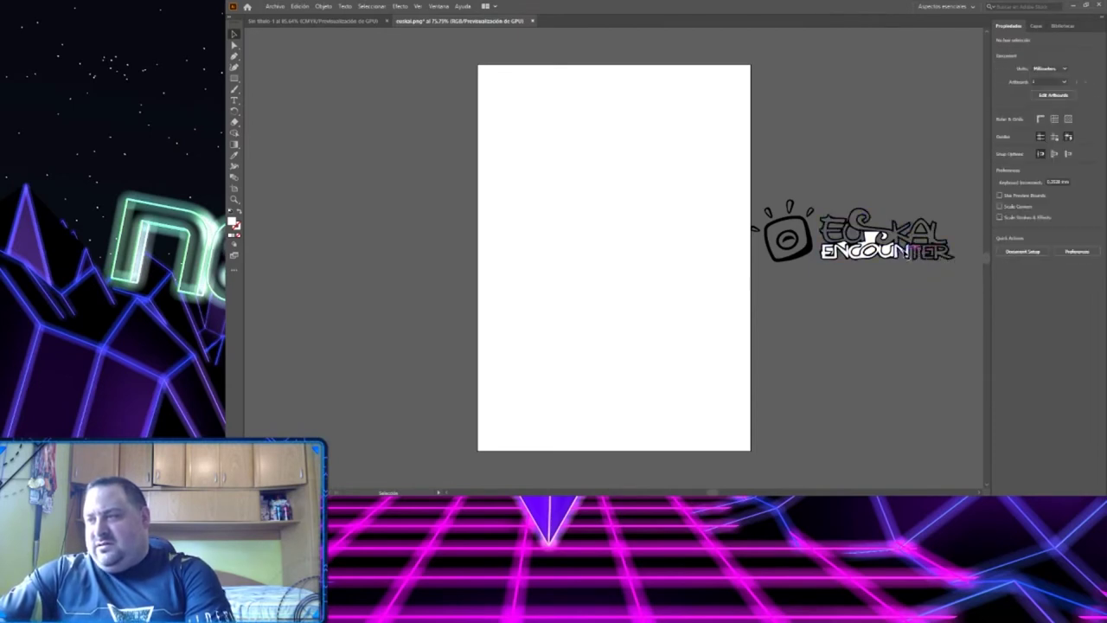
pyautogui.click(919, 251)
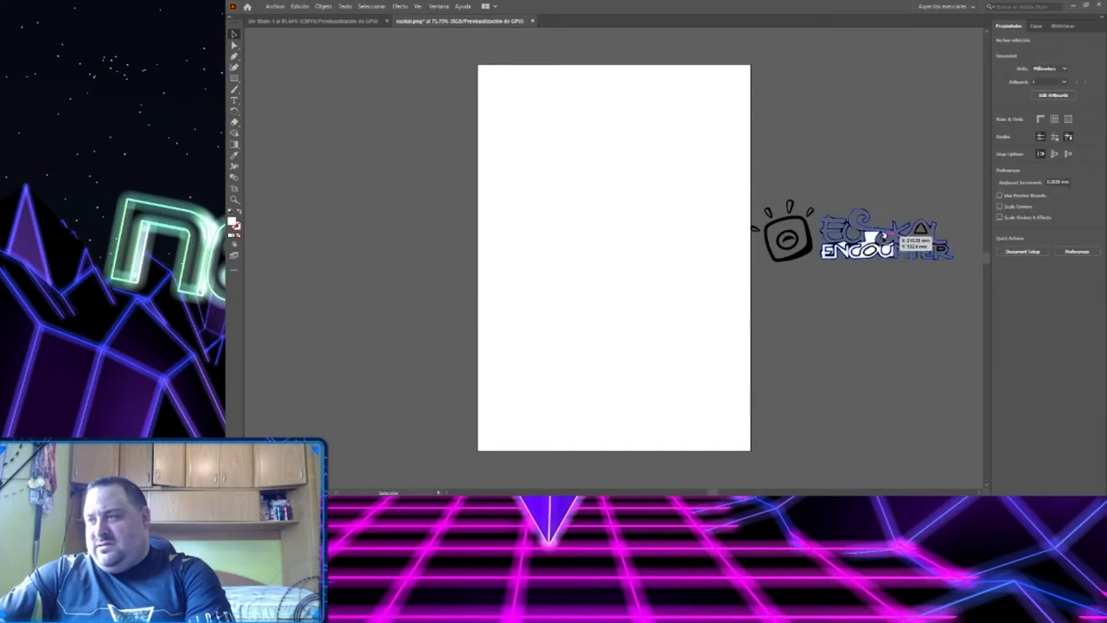
pyautogui.click(882, 239)
pyautogui.click(882, 240)
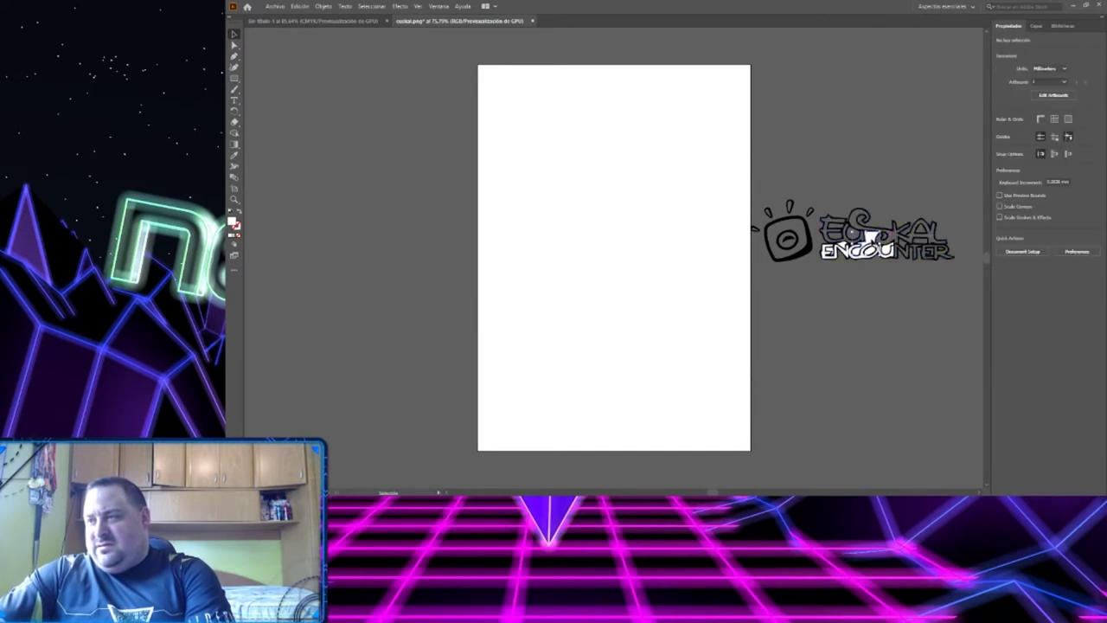
pyautogui.click(886, 251)
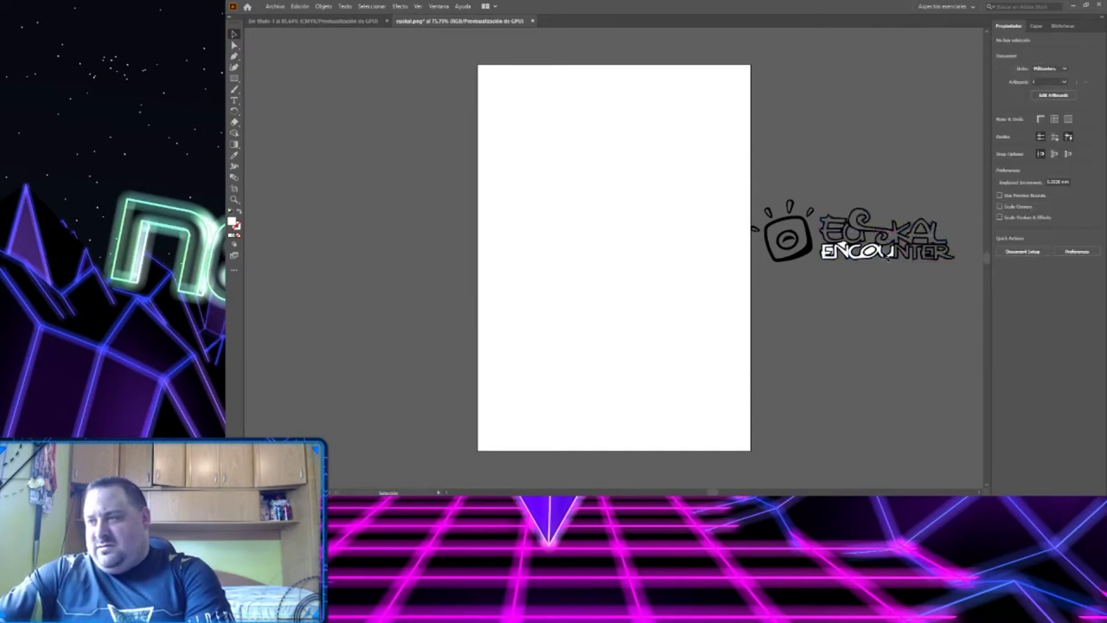
pyautogui.click(843, 250)
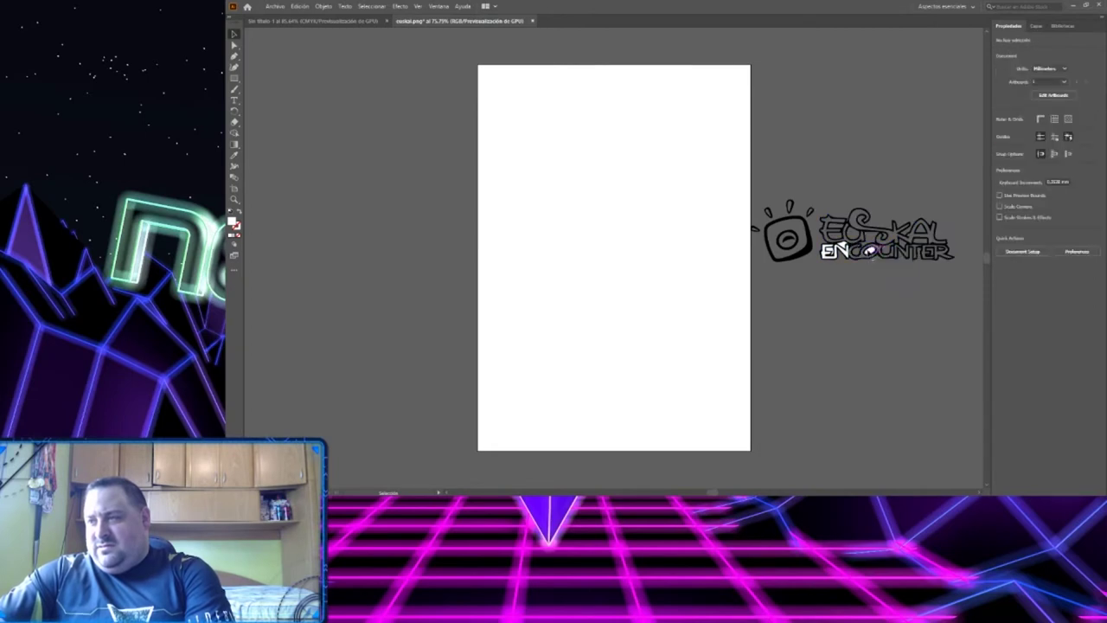
pyautogui.click(842, 249)
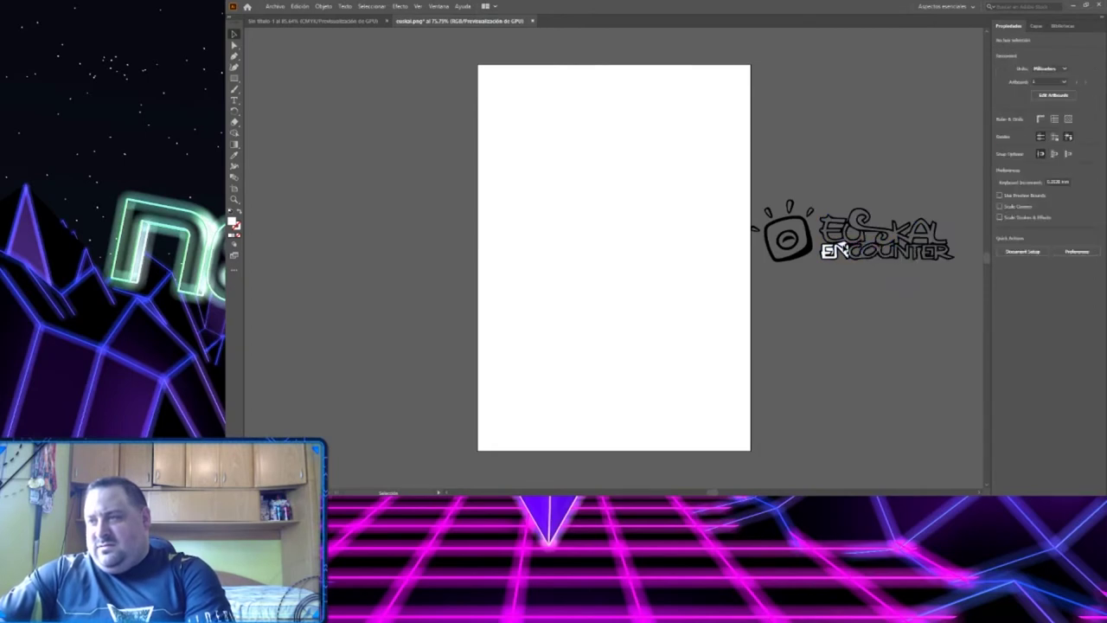
pyautogui.click(852, 252)
pyautogui.click(828, 251)
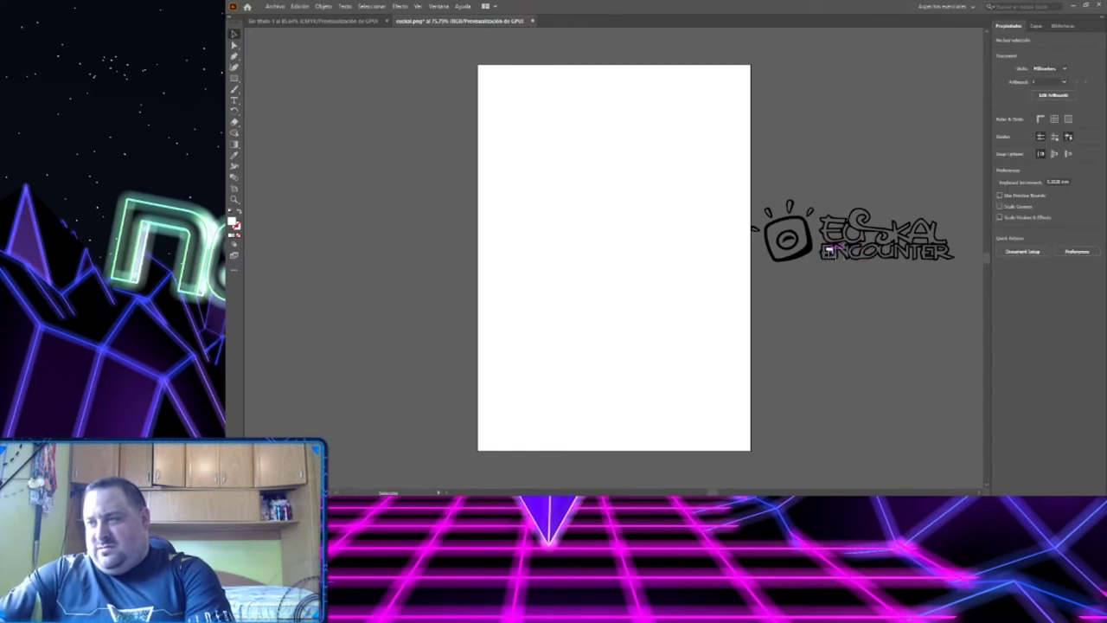
pyautogui.click(828, 251)
pyautogui.click(887, 272)
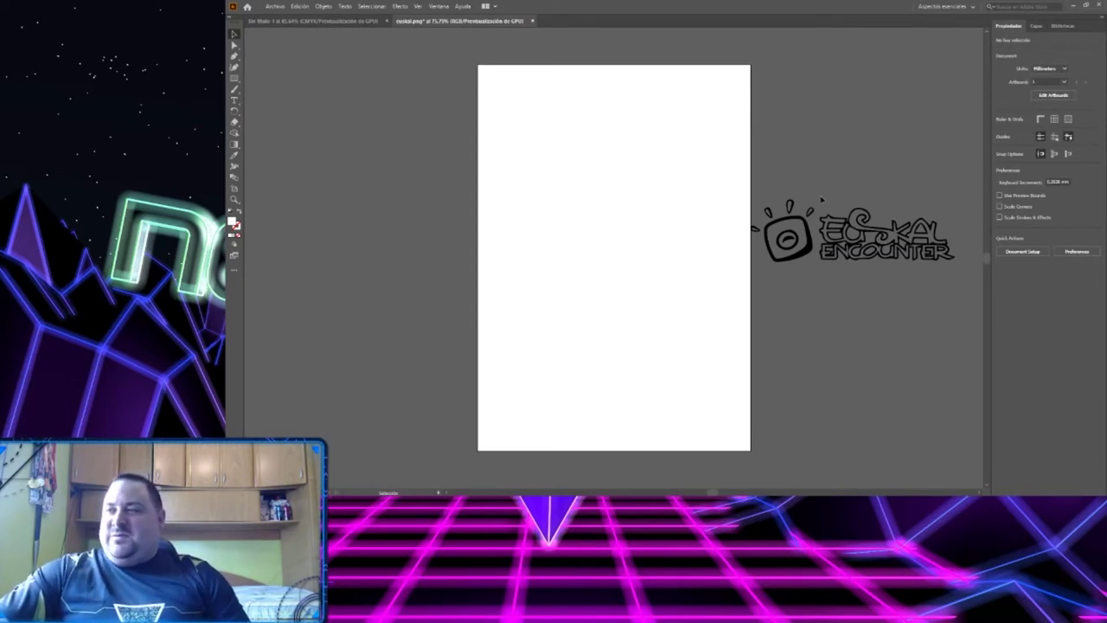
# Select the logo's camera icon, then minimize Illustrator to bring After Effects forward.
pyautogui.moveTo(761, 187); pyautogui.dragTo(741, 283)
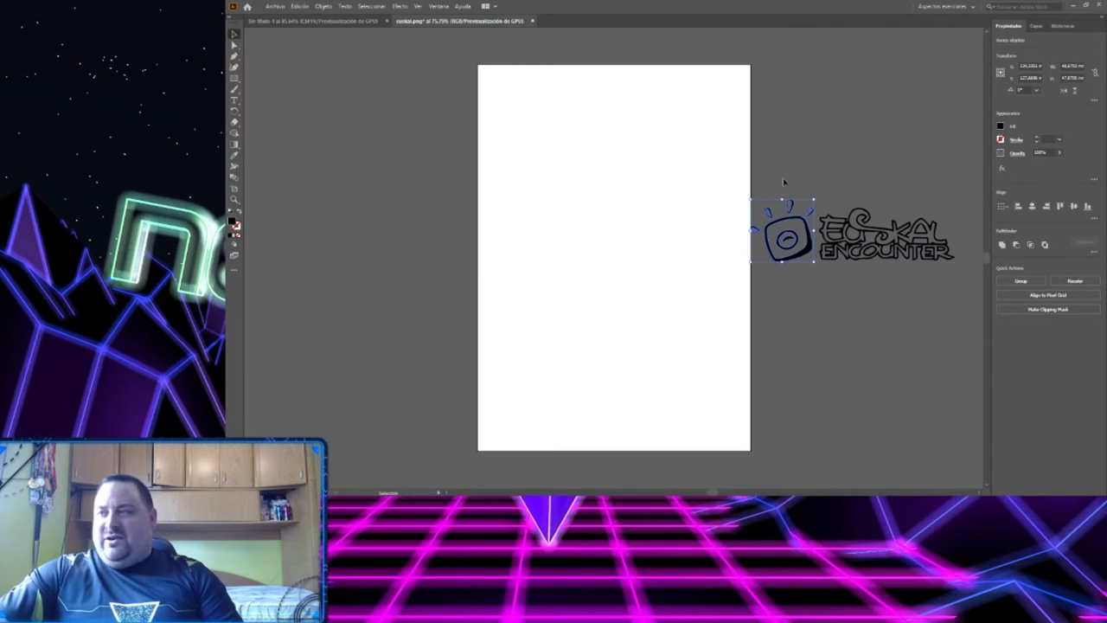
pyautogui.click(816, 307)
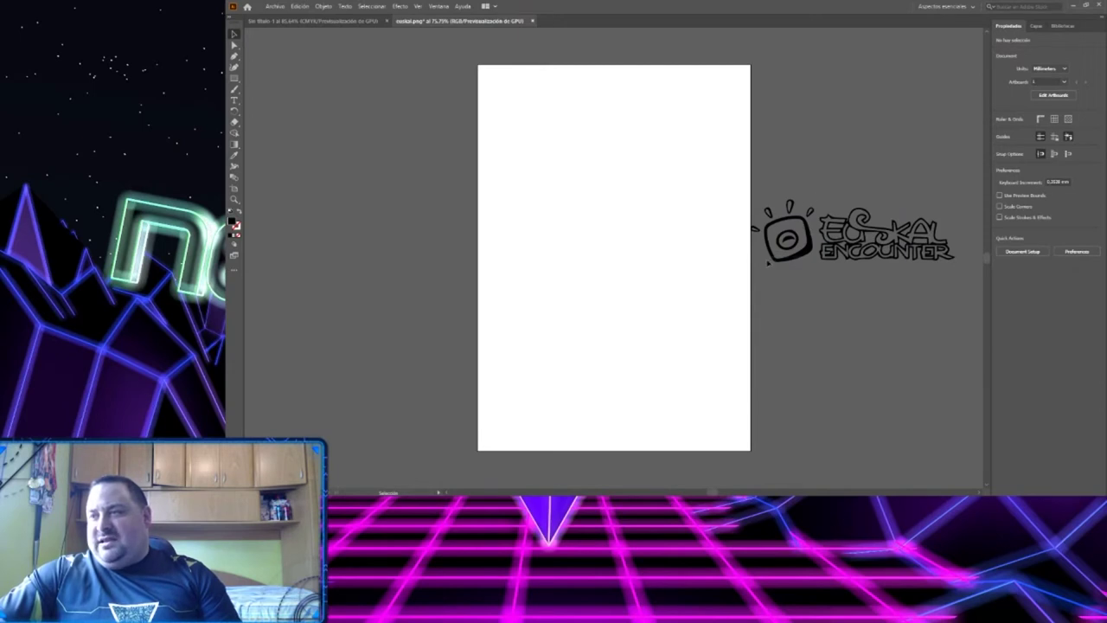
pyautogui.moveTo(746, 281); pyautogui.dragTo(801, 256)
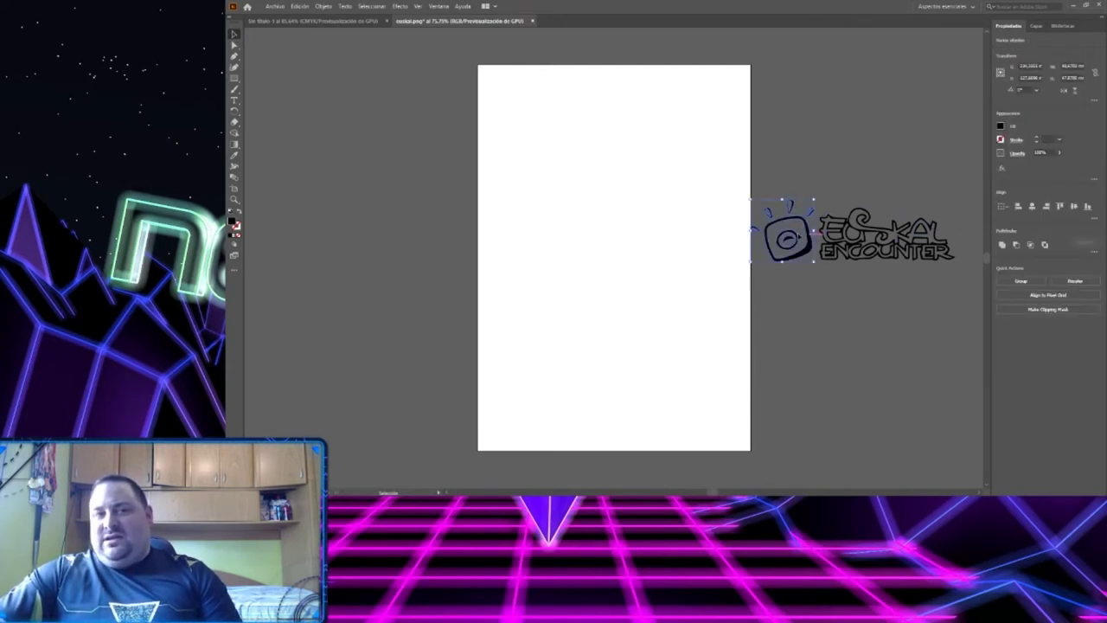
pyautogui.press('a')
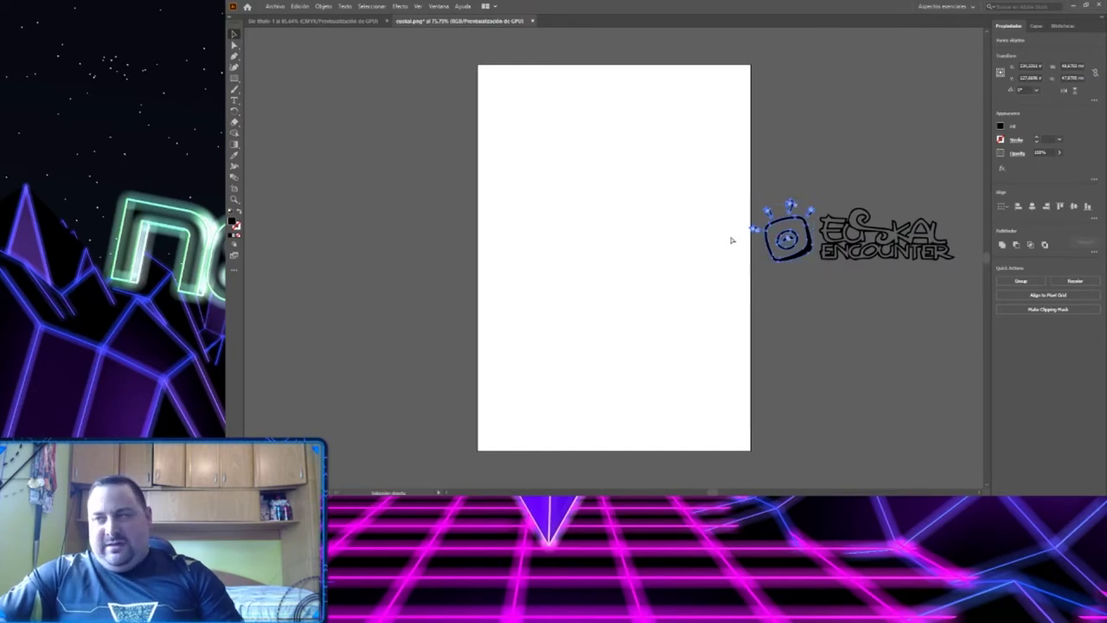
pyautogui.press('v')
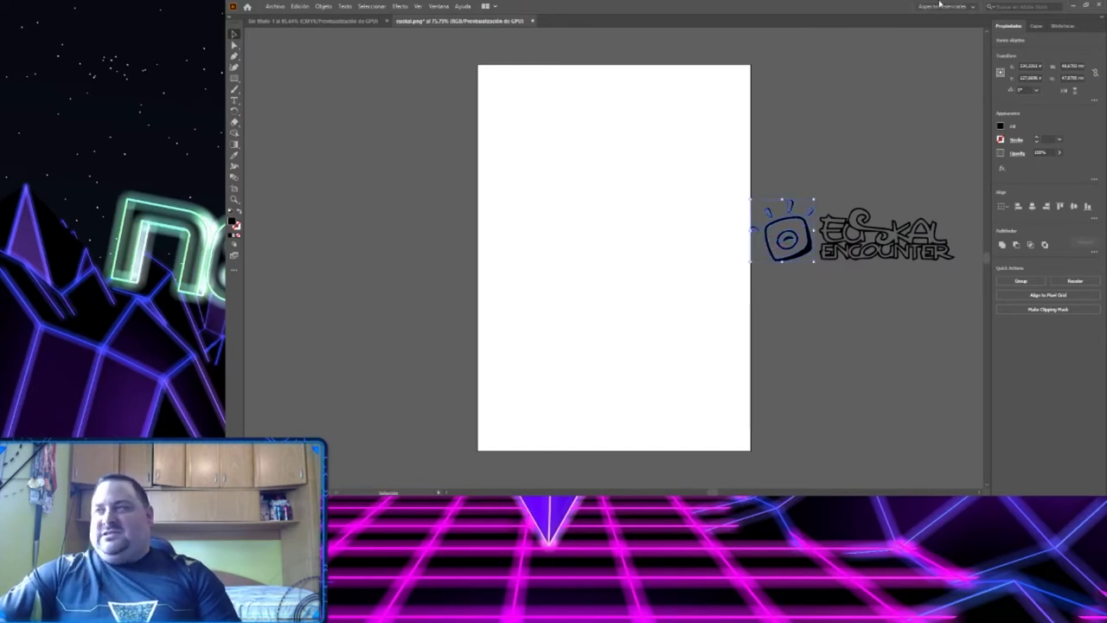
pyautogui.click(1073, 7)
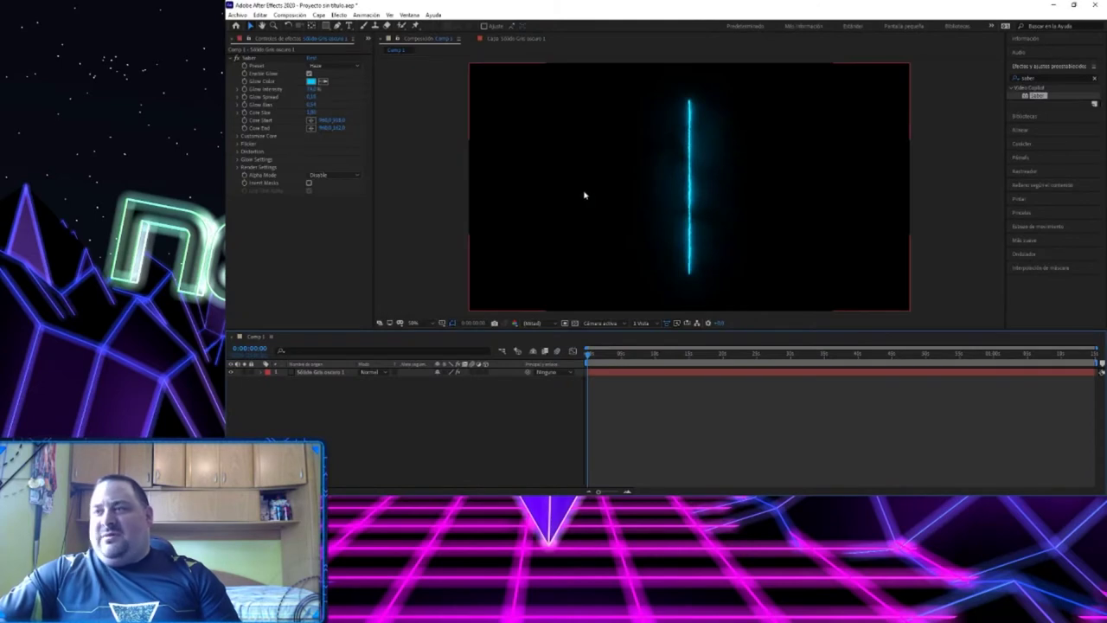
# Back in Illustrator, scale up the selected camera icon.
pyautogui.click(338, 372)
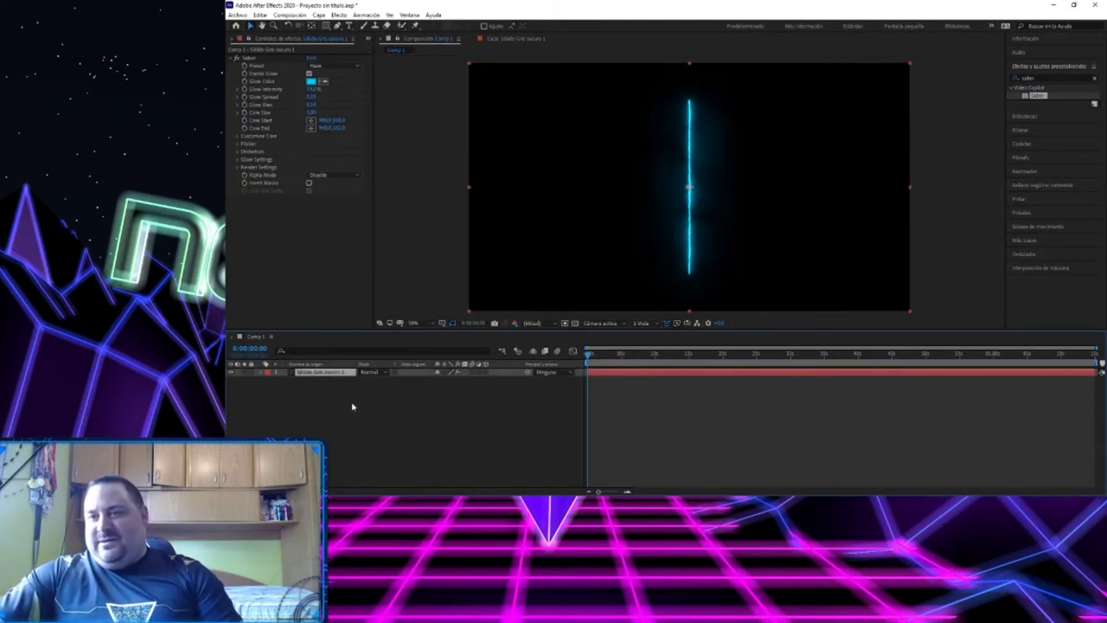
pyautogui.click(352, 406)
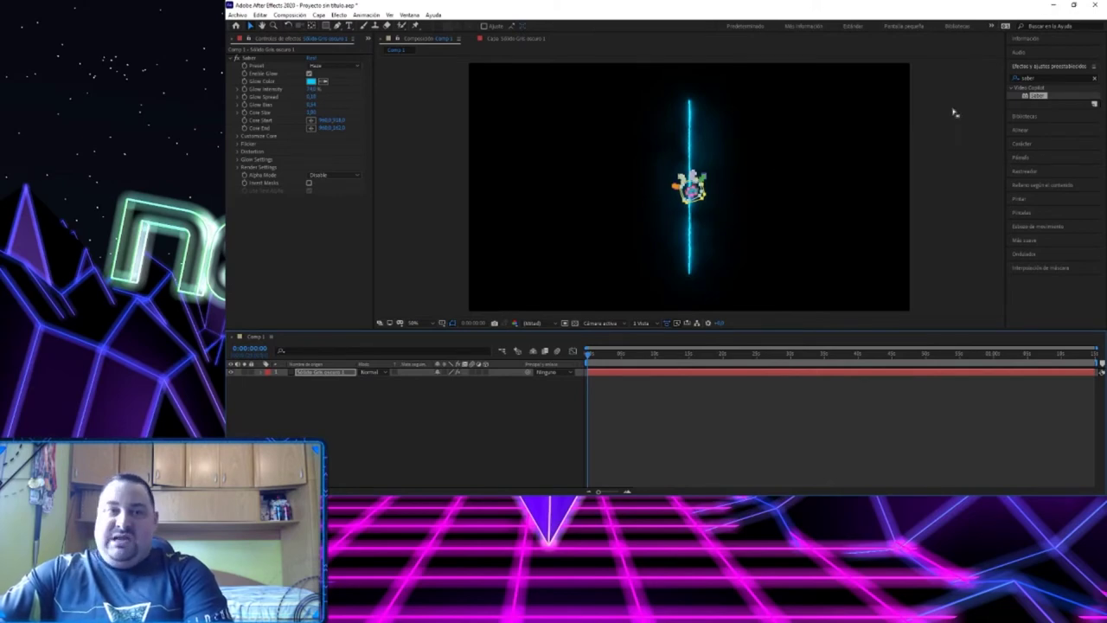
pyautogui.click(1050, 7)
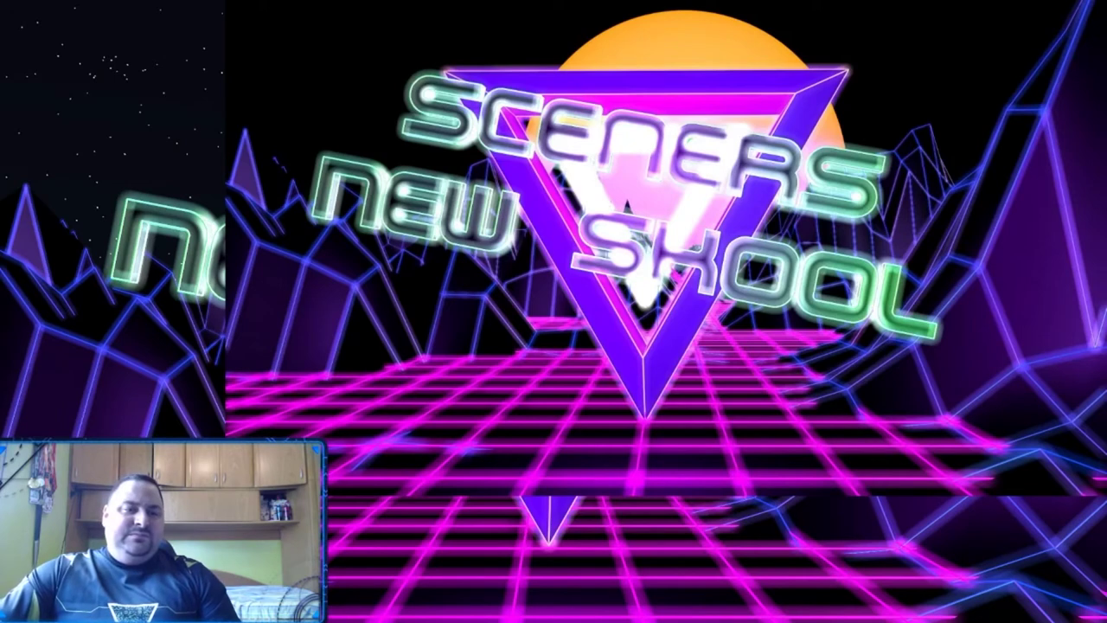
pyautogui.hotkey('alt', 'Tab')
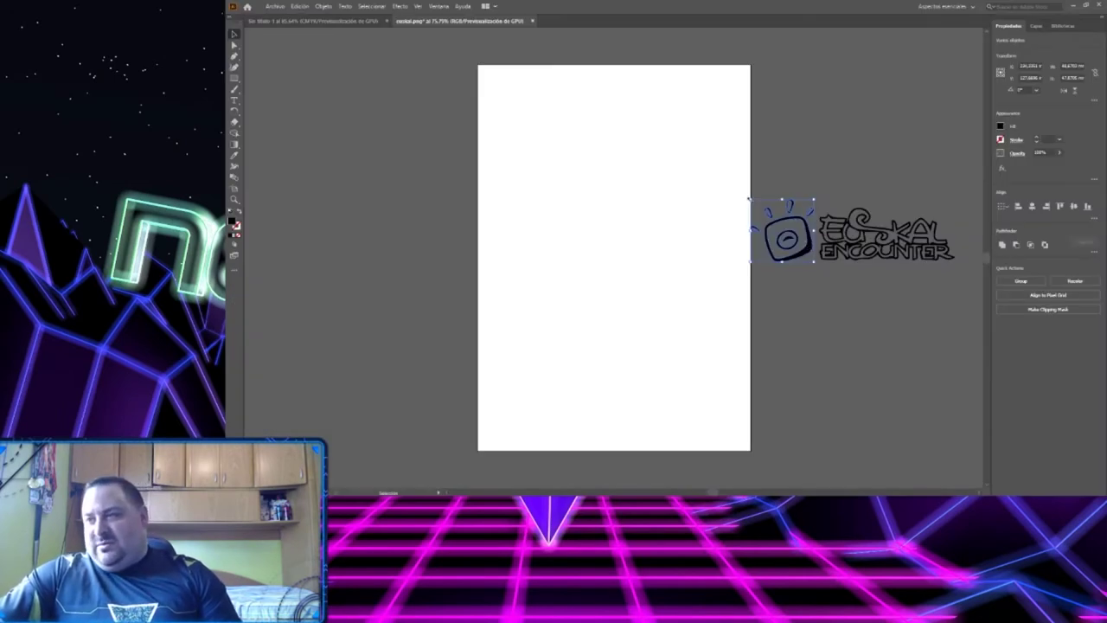
pyautogui.moveTo(748, 198); pyautogui.dragTo(636, 88)
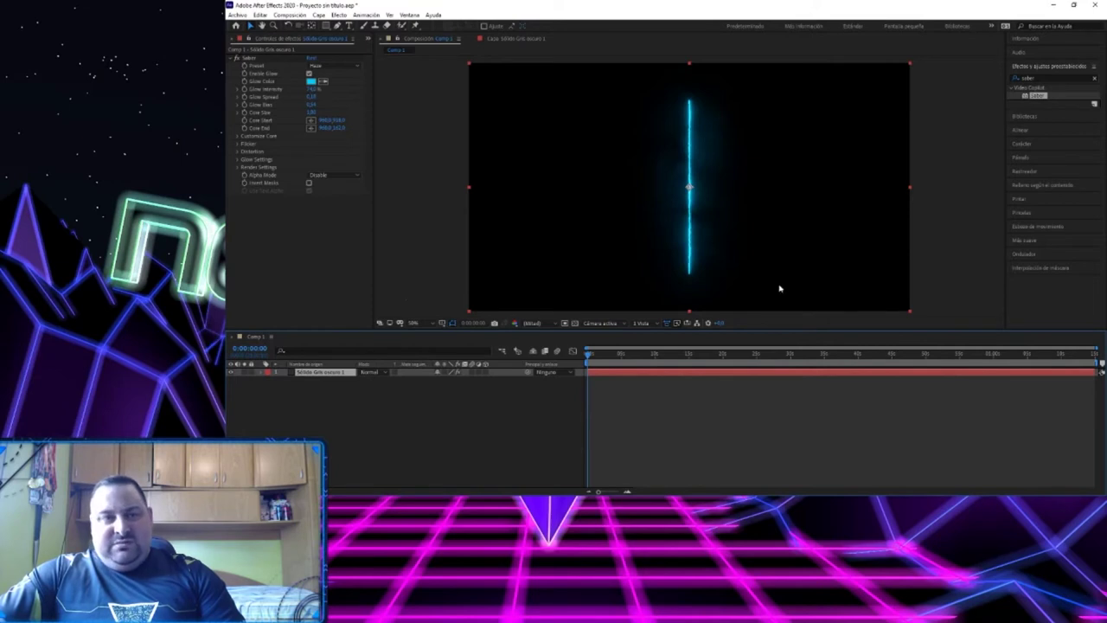
# Paste the camera icon outlines onto the solid layer as masks and show its Saber settings.
pyautogui.hotkey('ctrl', 'v')
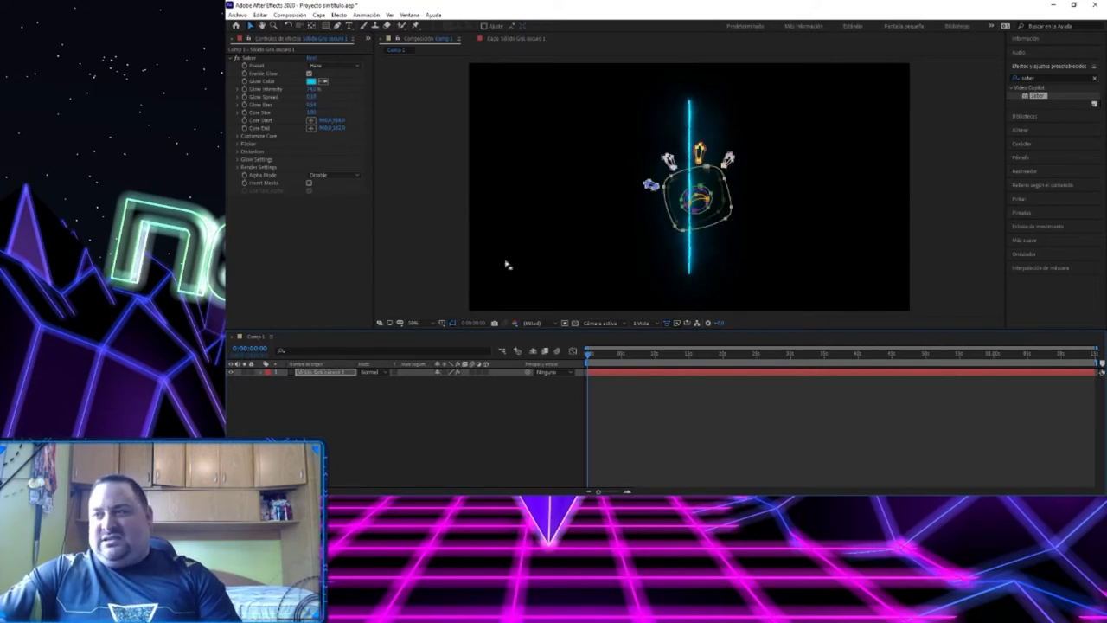
pyautogui.click(261, 373)
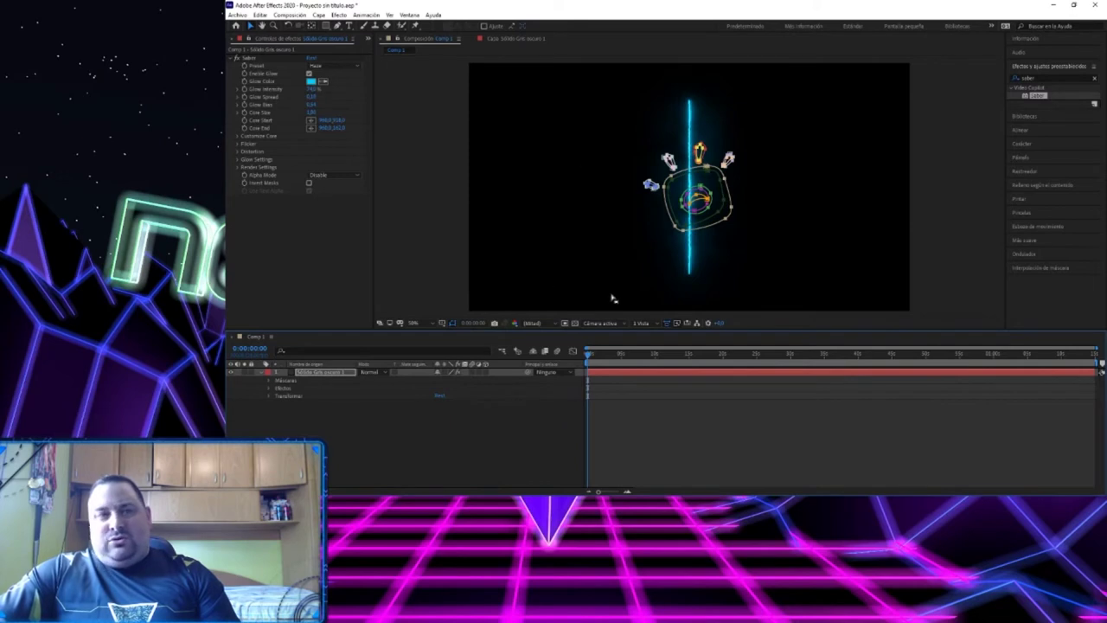
pyautogui.click(403, 181)
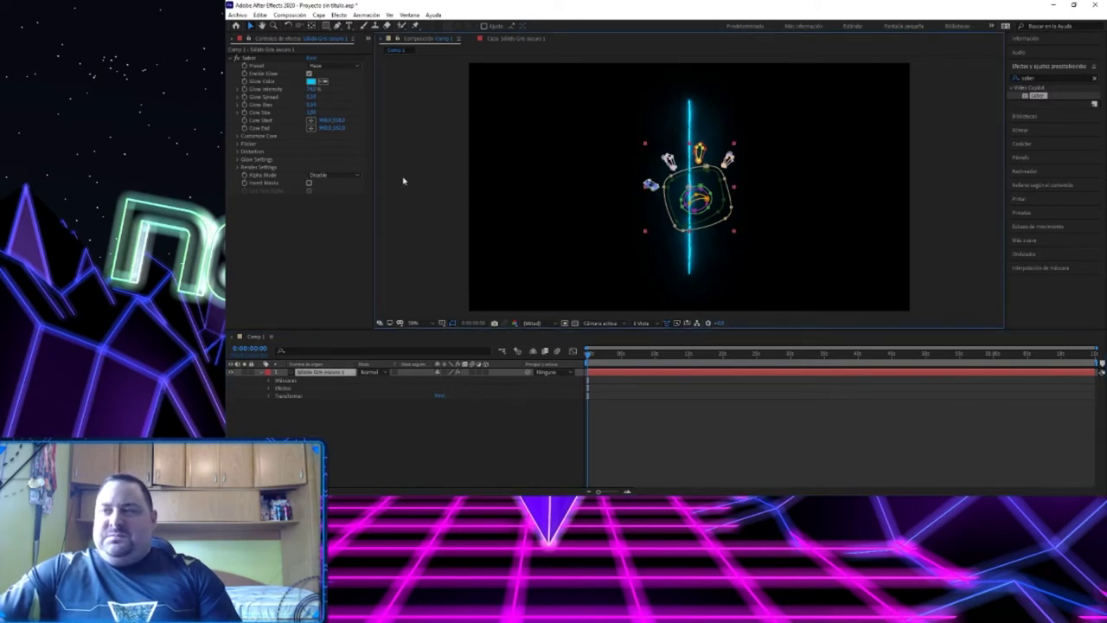
pyautogui.click(303, 276)
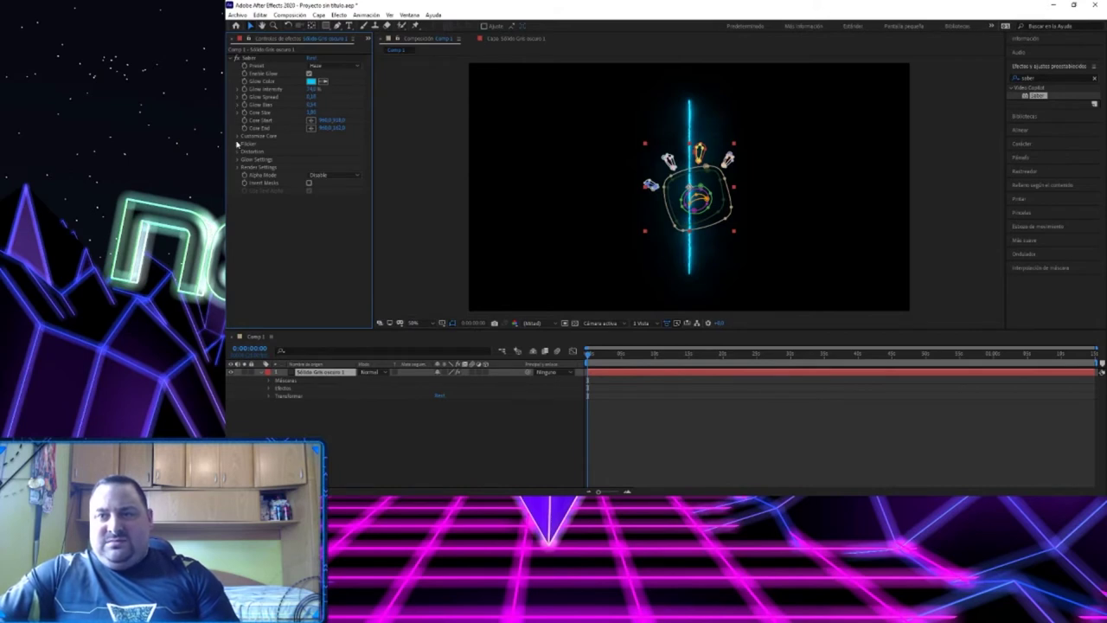
# Set Saber's Customize Core > Core Type to Layer Masks.
pyautogui.click(239, 137)
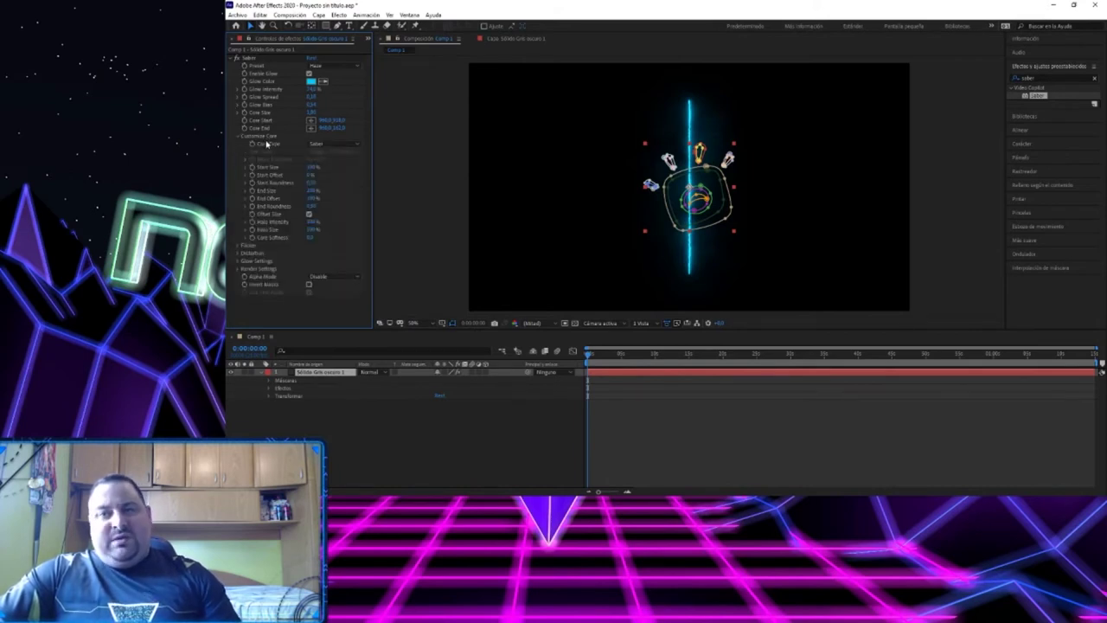
pyautogui.click(336, 145)
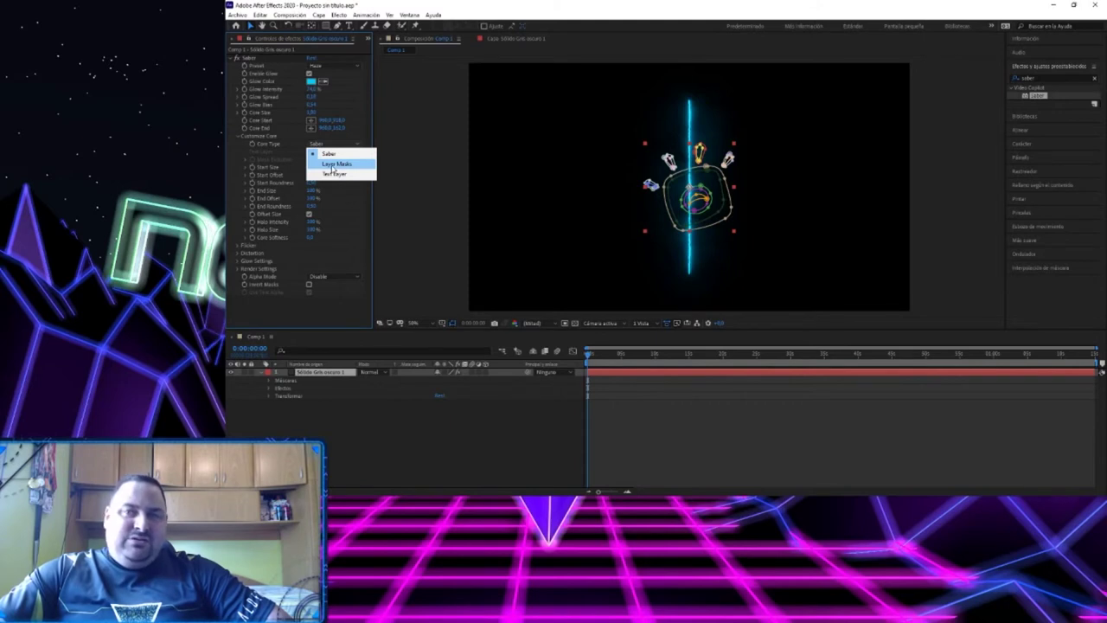
pyautogui.click(348, 167)
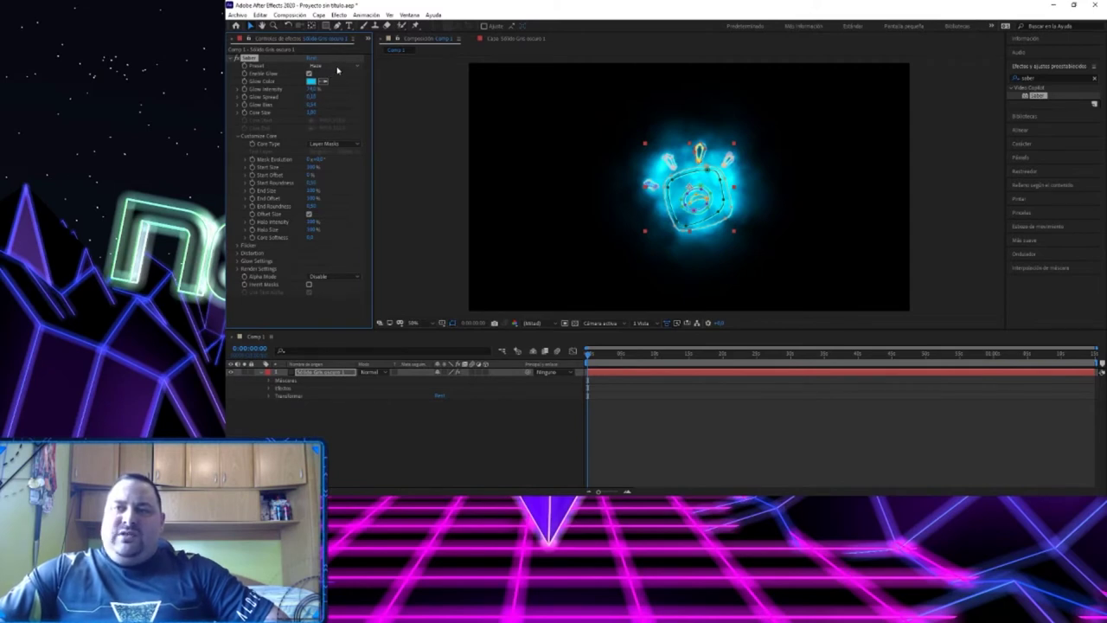
# Try Meteor and Narrow Bright, then apply Saber's Solar preset with glow intensity about 113%.
pyautogui.click(336, 66)
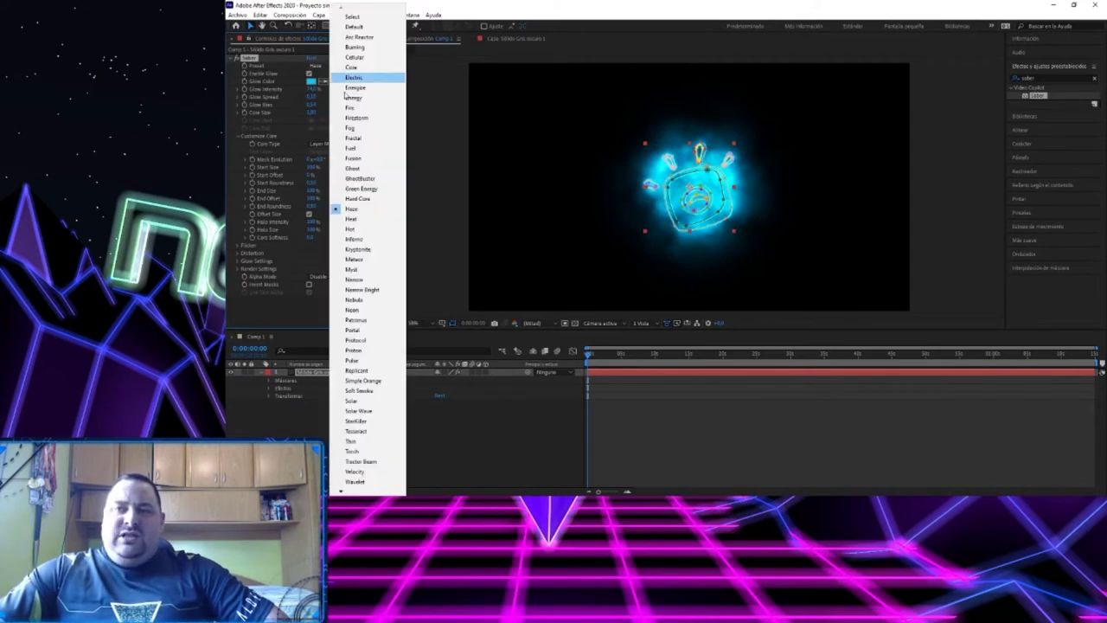
pyautogui.click(365, 259)
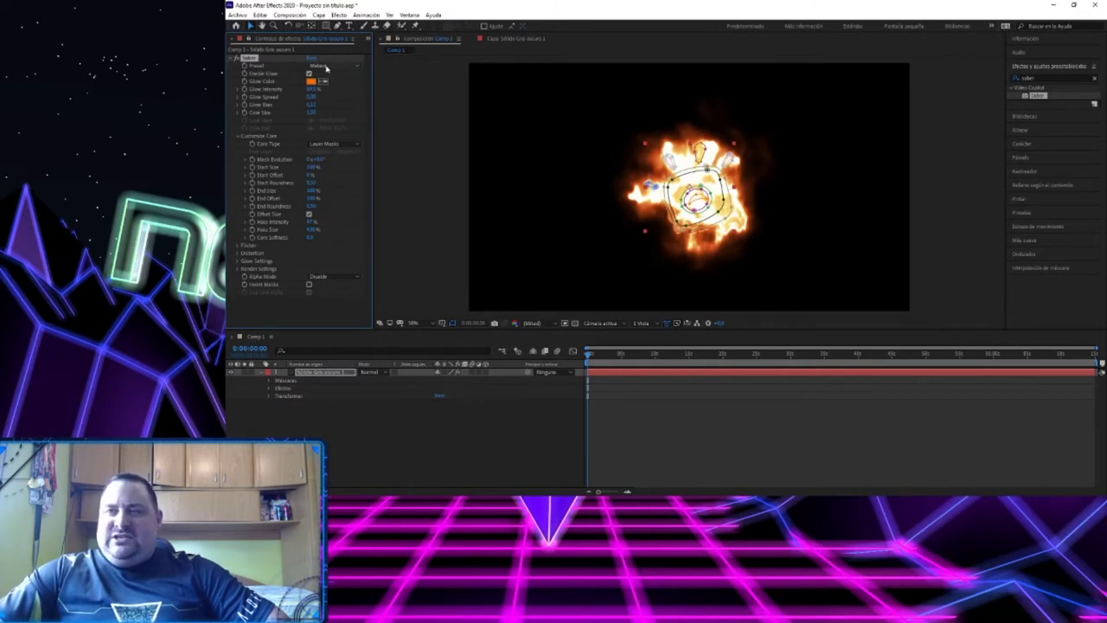
pyautogui.click(338, 67)
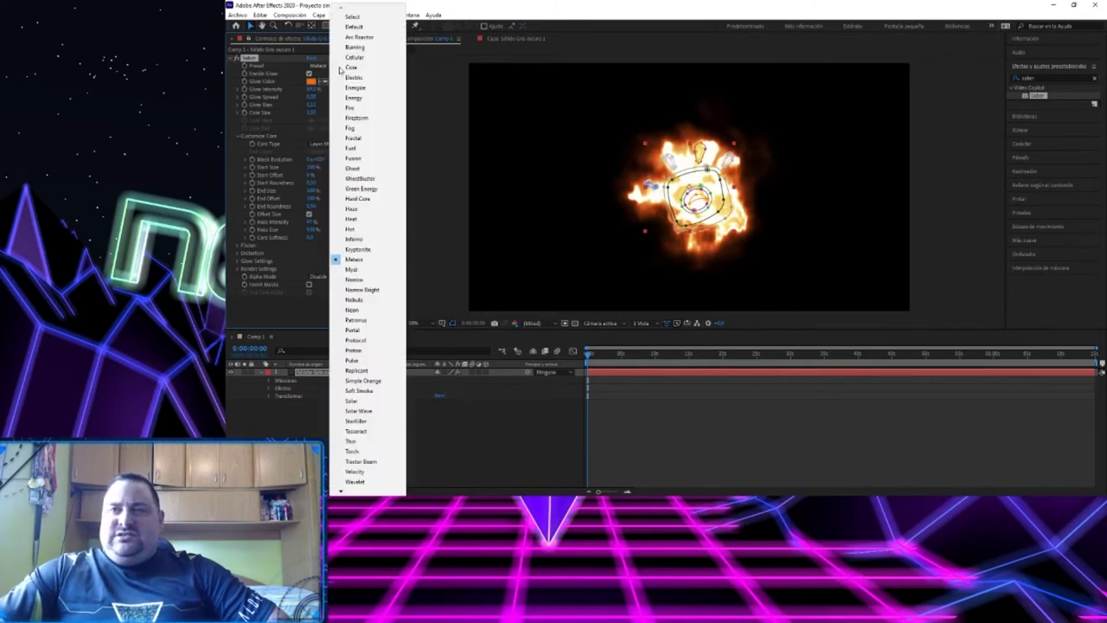
pyautogui.click(365, 291)
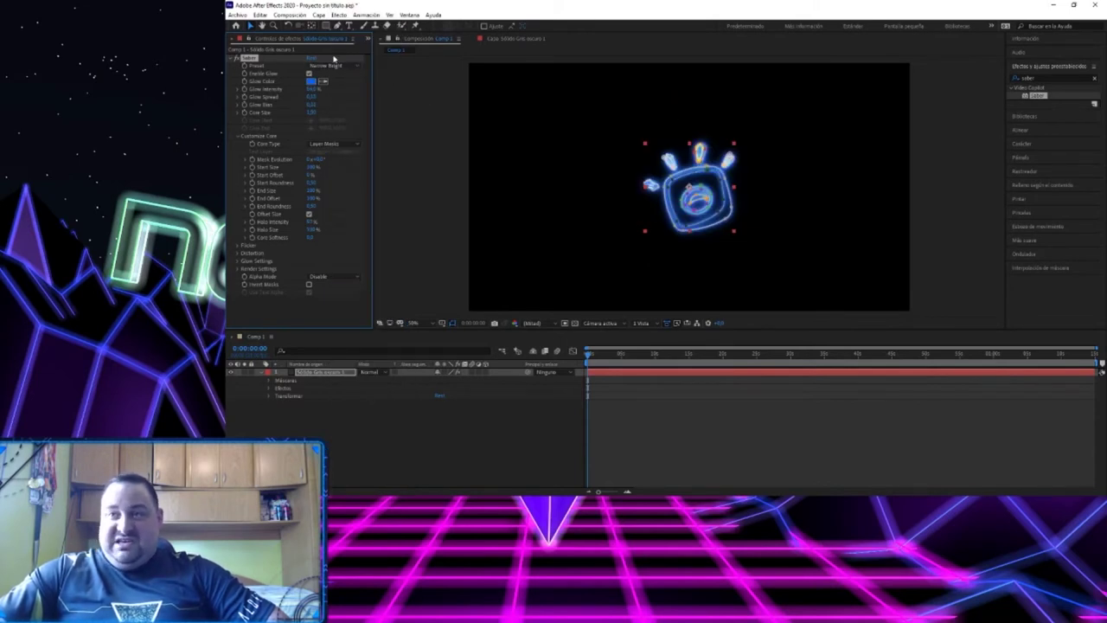
pyautogui.click(337, 67)
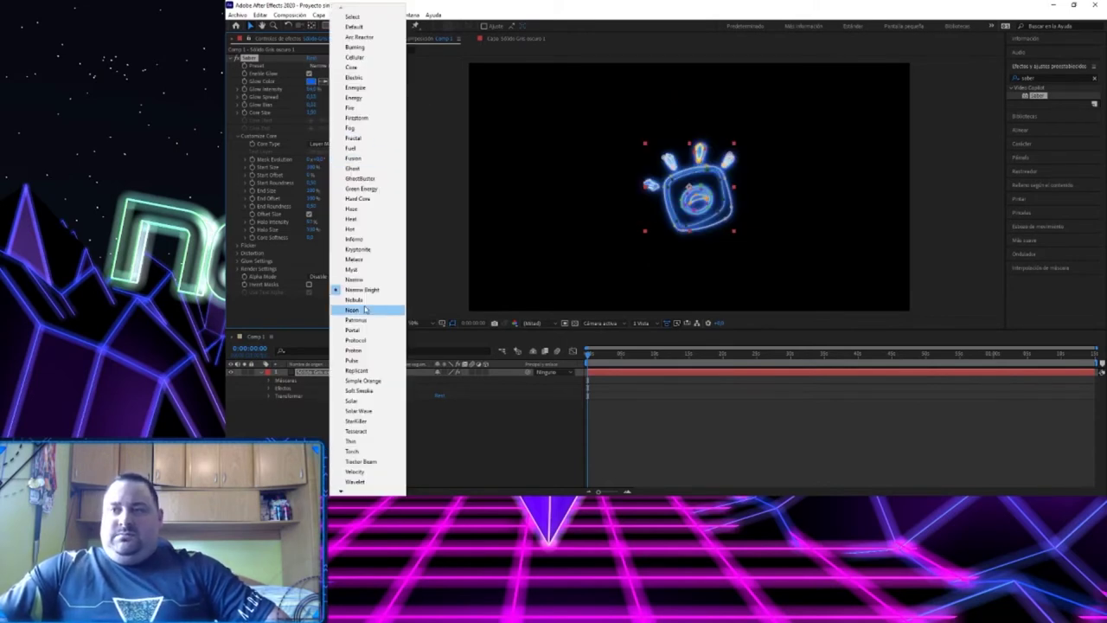
pyautogui.click(367, 401)
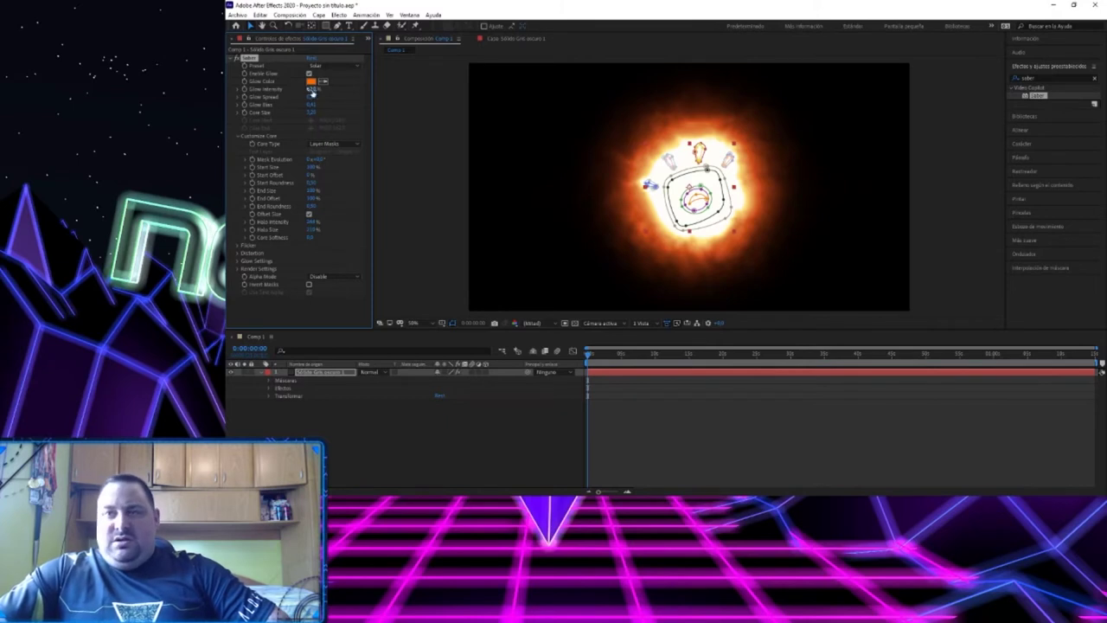
pyautogui.moveTo(312, 88); pyautogui.dragTo(293, 89)
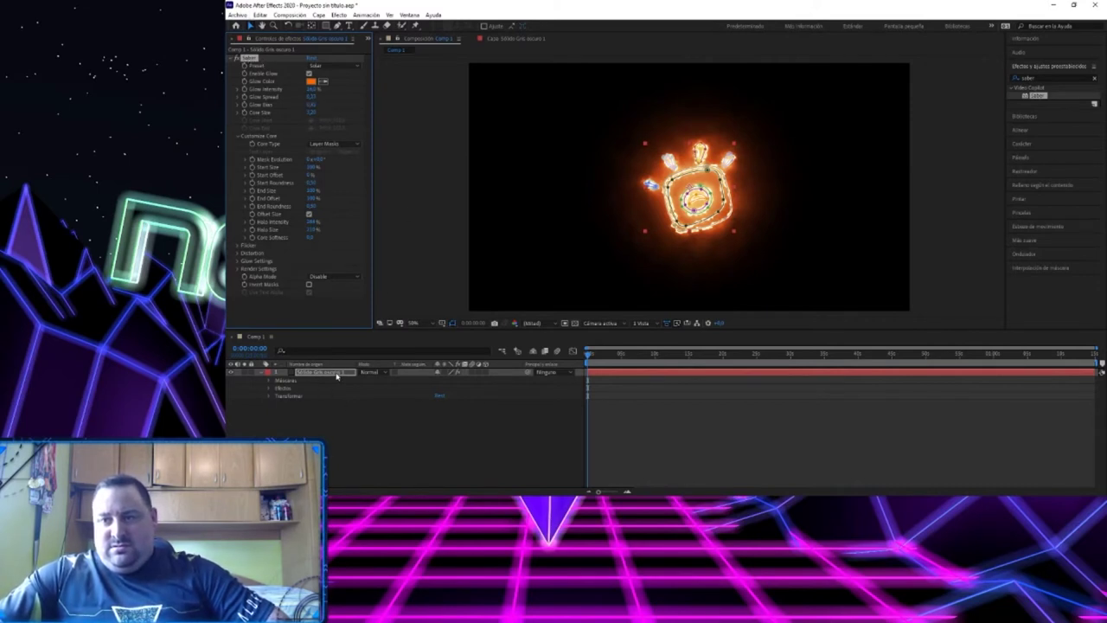
# Move the glowing icon up and left of centre and scrub the timeline to preview.
pyautogui.click(540, 152)
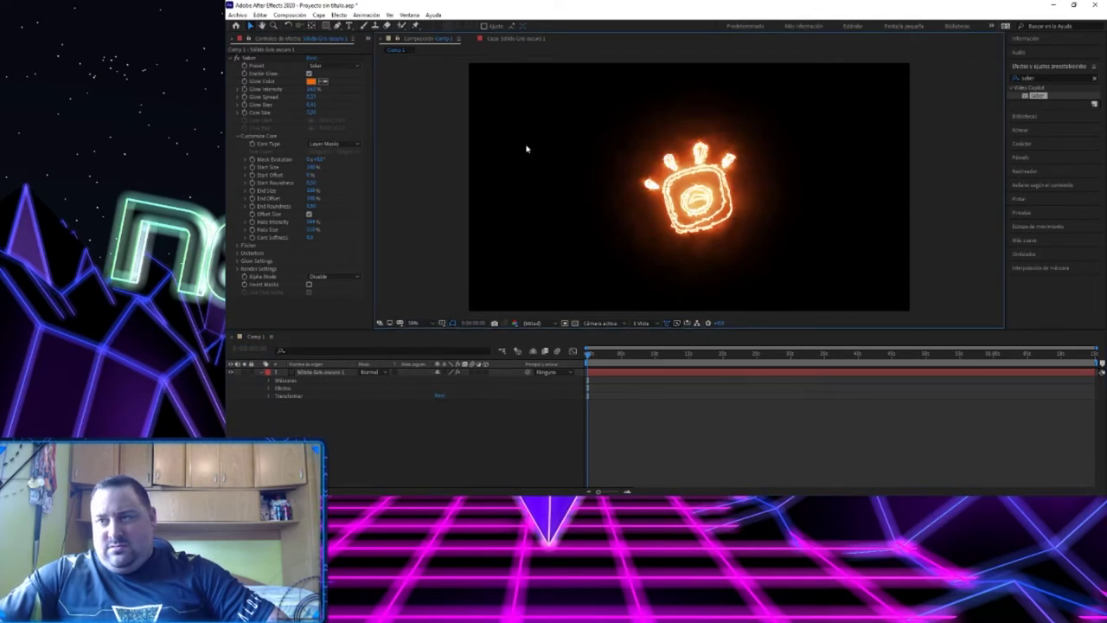
pyautogui.moveTo(692, 183)
pyautogui.mouseDown()
pyautogui.moveTo(564, 166)
pyautogui.moveTo(575, 177)
pyautogui.mouseUp()
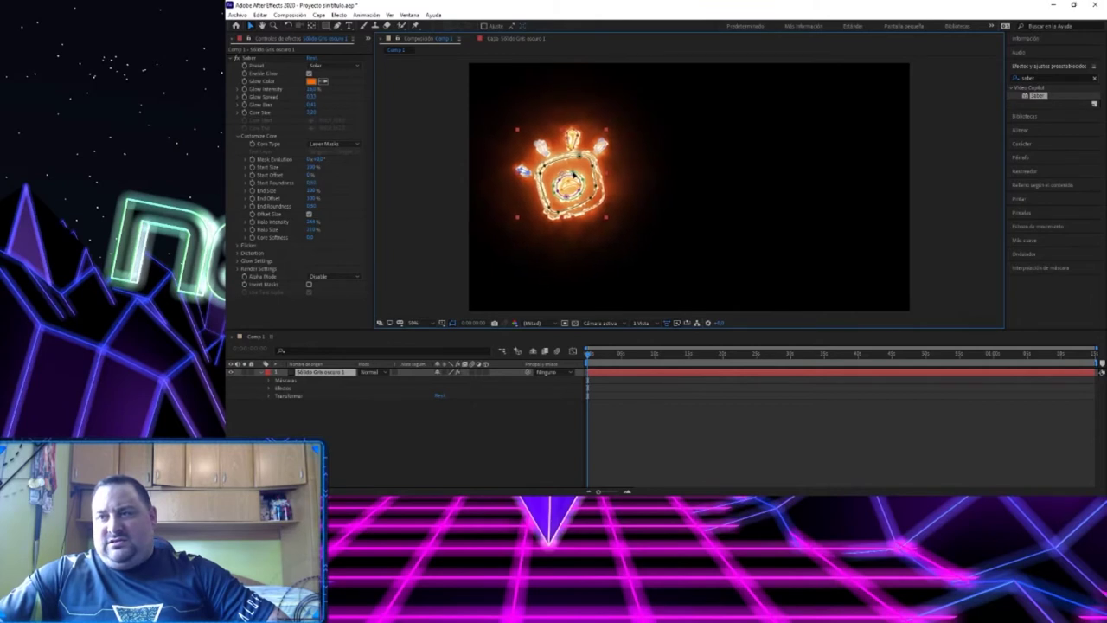
pyautogui.click(781, 183)
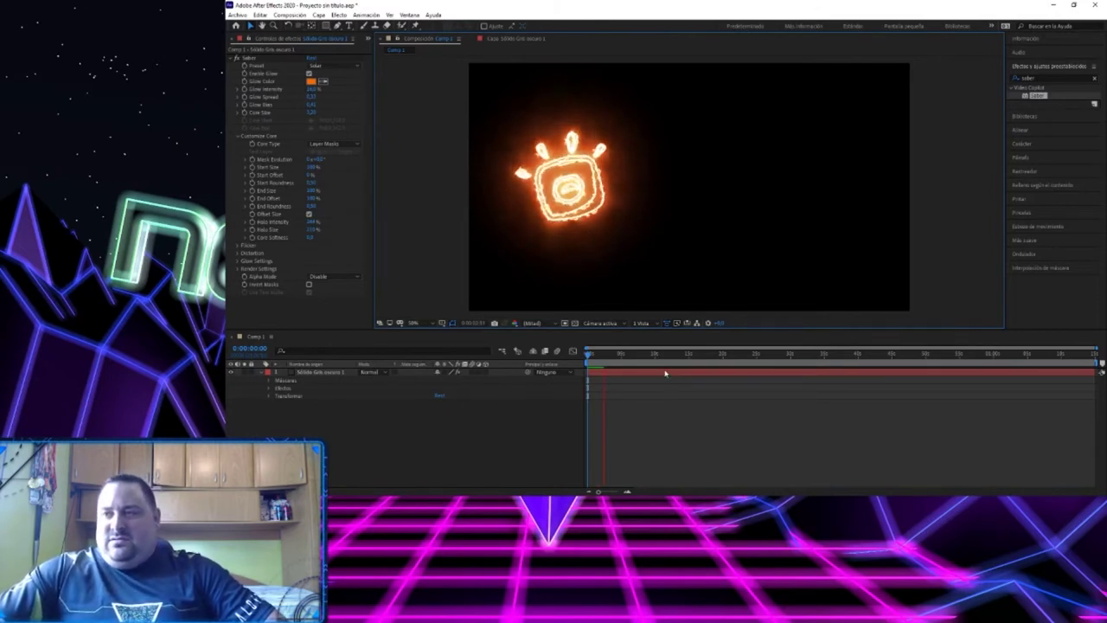
pyautogui.click(612, 354)
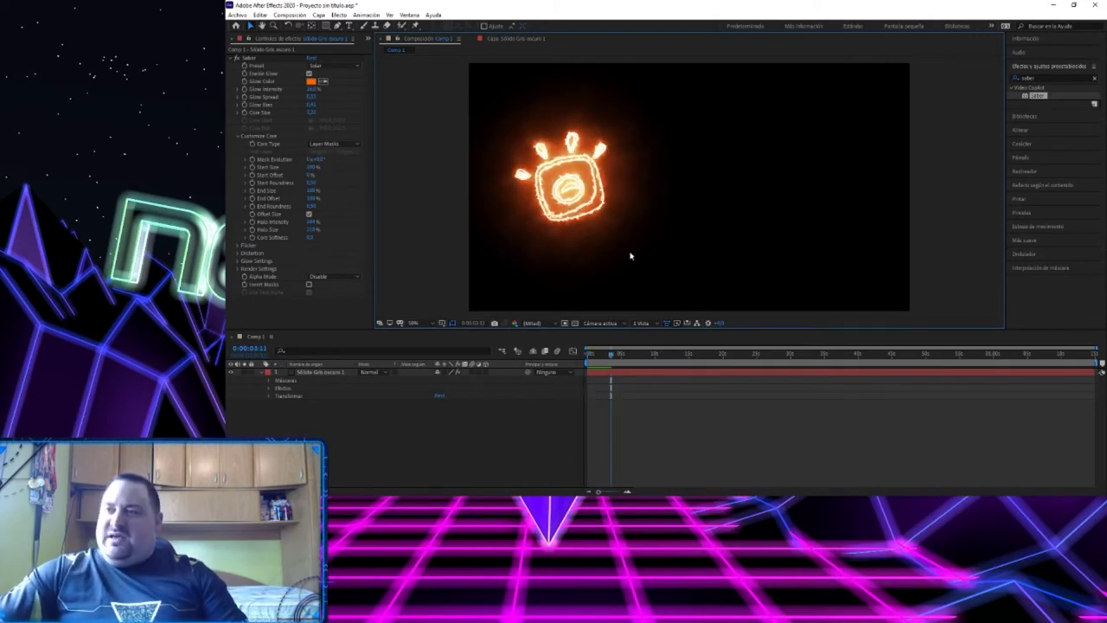
pyautogui.moveTo(611, 354); pyautogui.dragTo(587, 354)
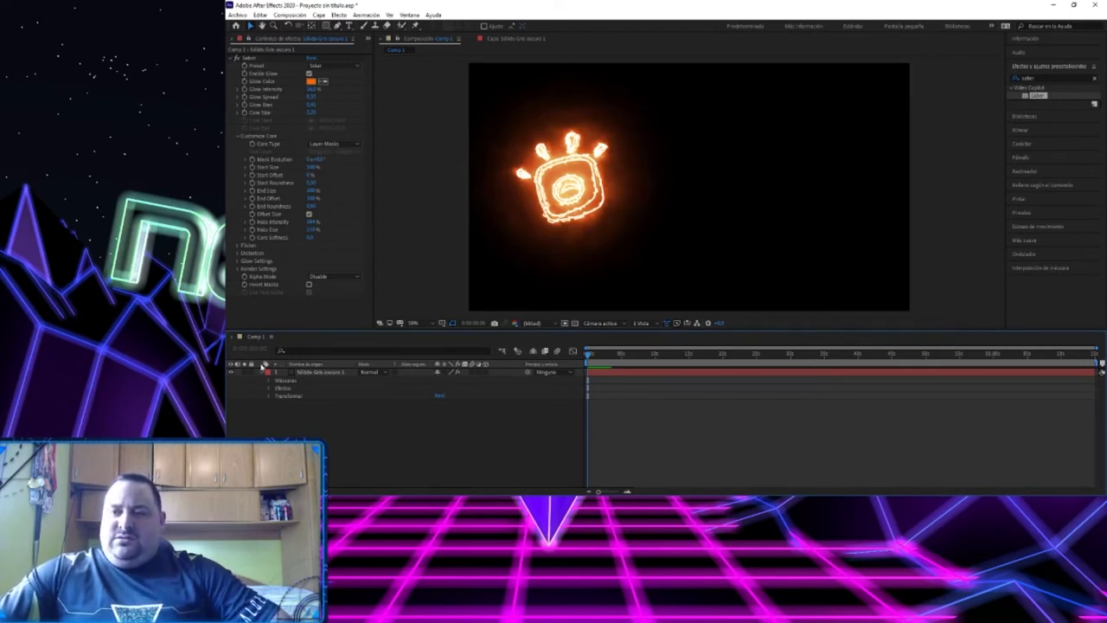
pyautogui.click(261, 373)
# Add a new solid layer to the composition via Nuevo > Sólido.
pyautogui.rightClick(307, 430)
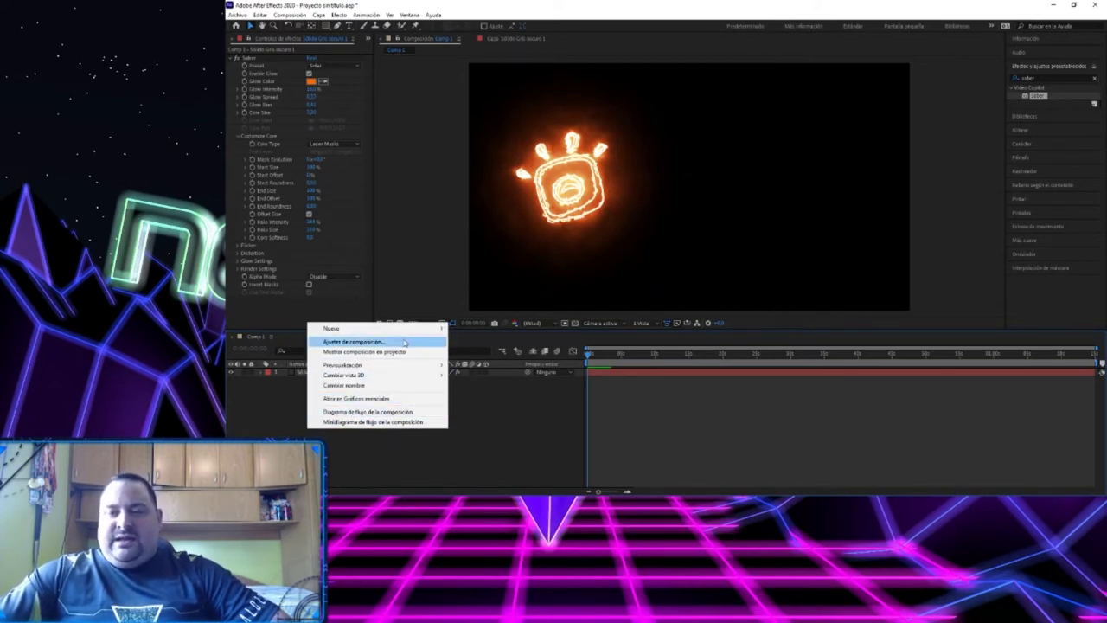
pyautogui.moveTo(423, 331)
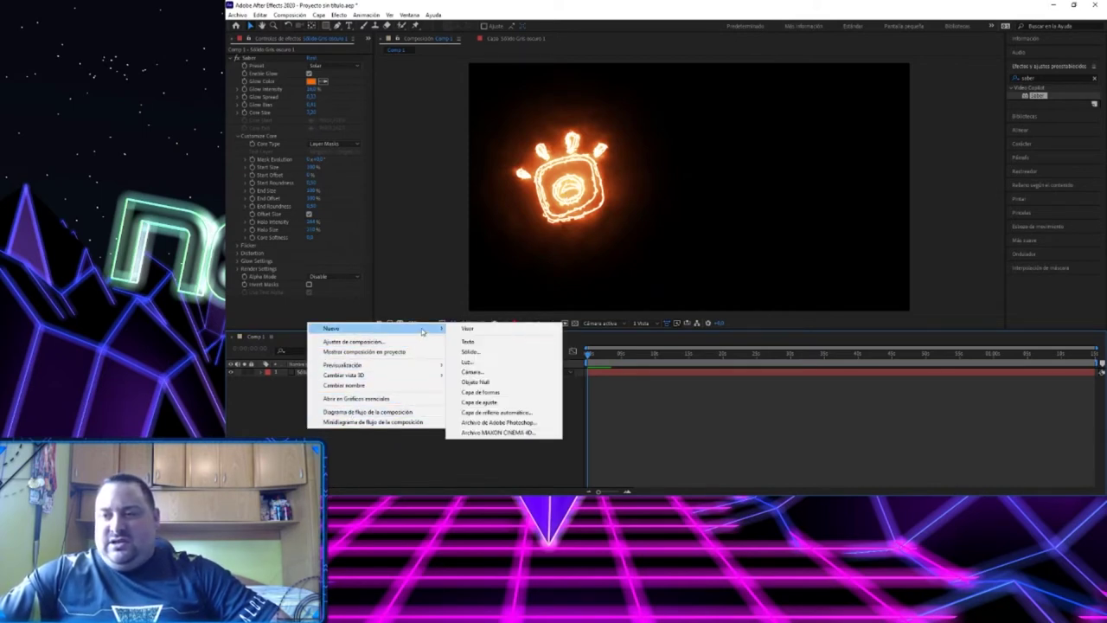
pyautogui.click(489, 353)
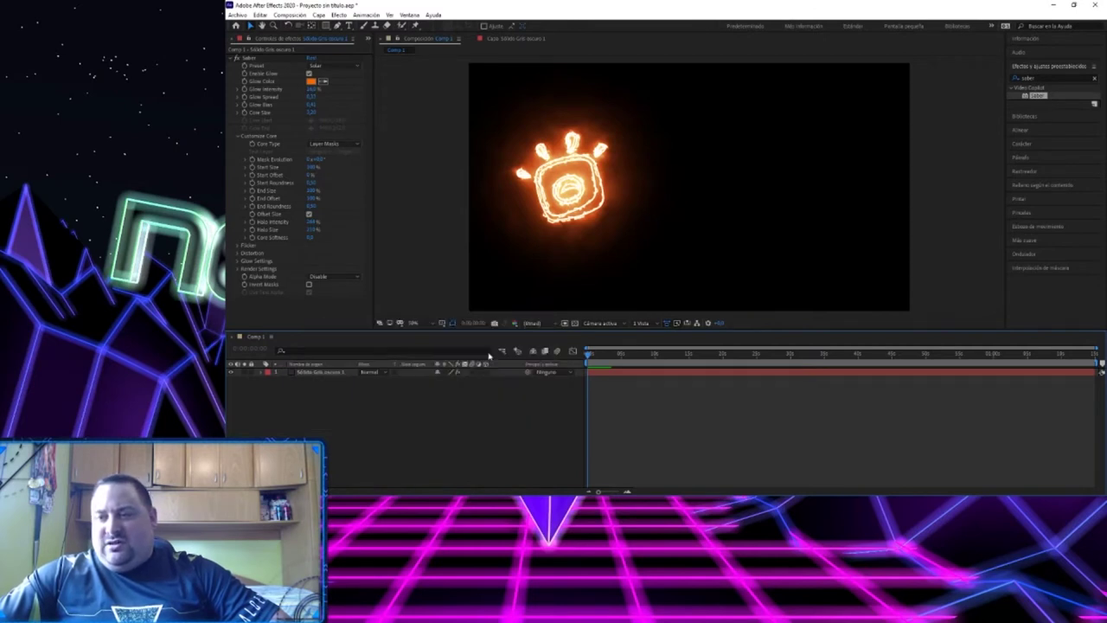
pyautogui.click(731, 333)
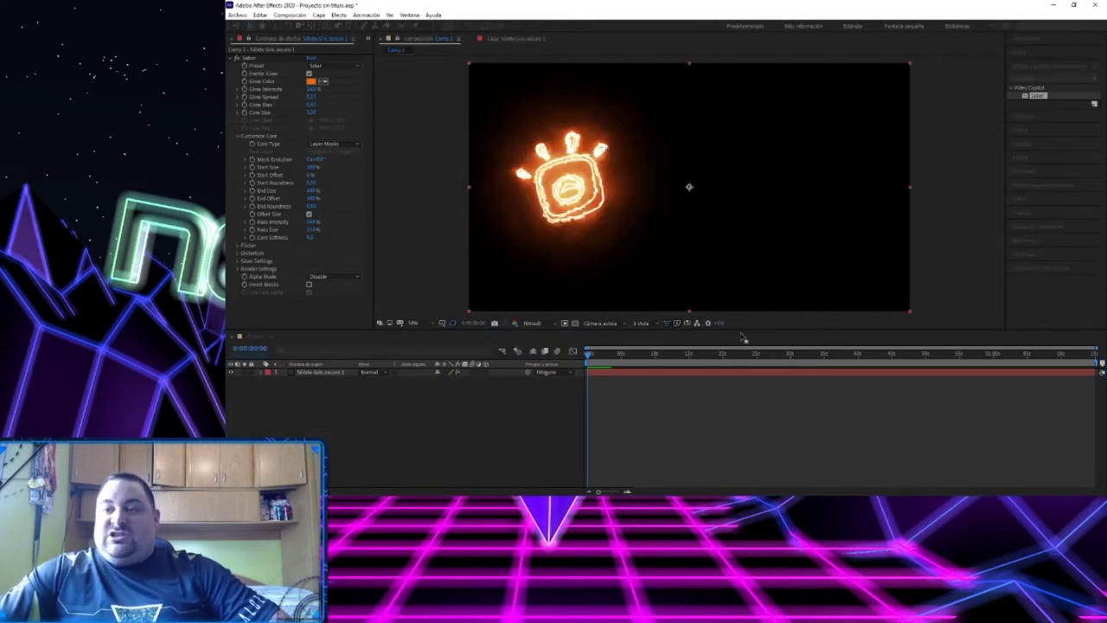
# Rename the icon's glowing saber layer to 'Brillos'.
pyautogui.click(319, 384)
pyautogui.rightClick(320, 385)
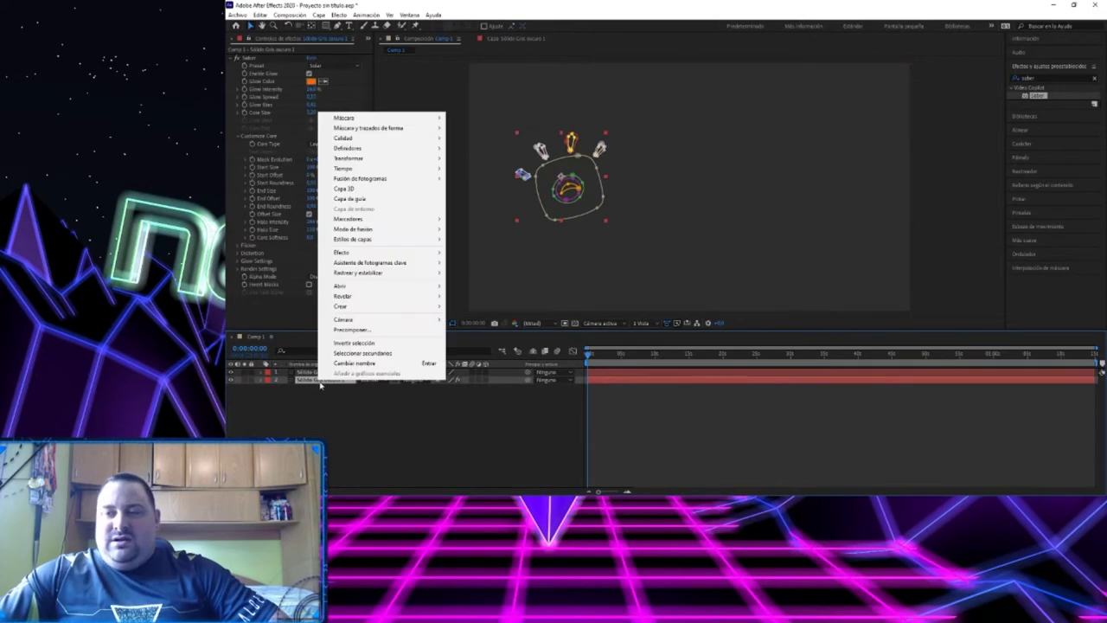
pyautogui.click(364, 364)
pyautogui.write('Beg')
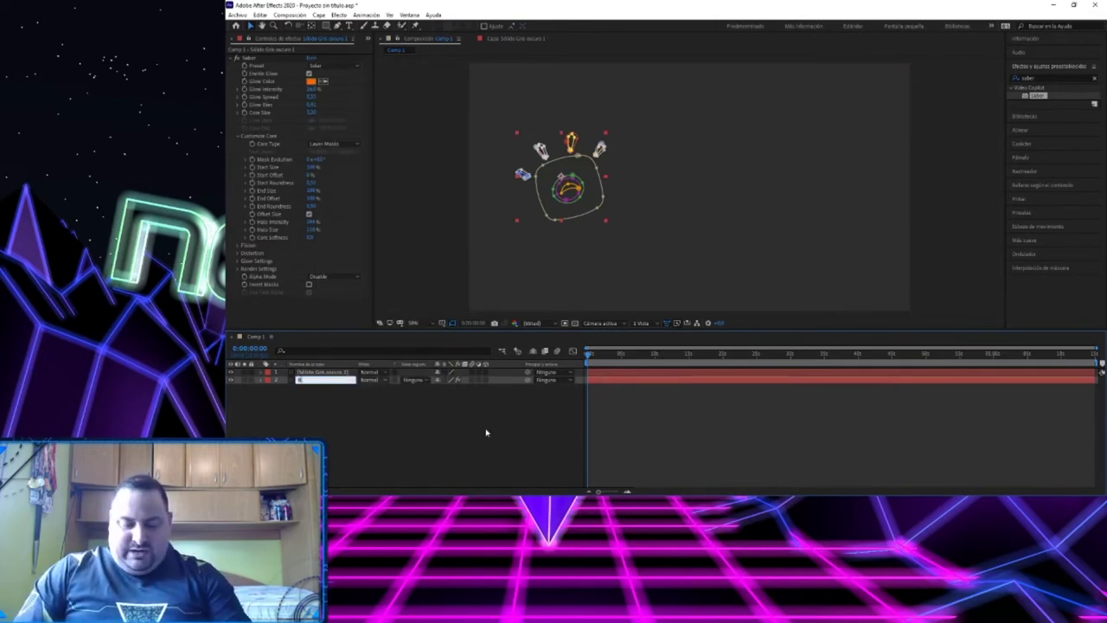
pyautogui.write('in')
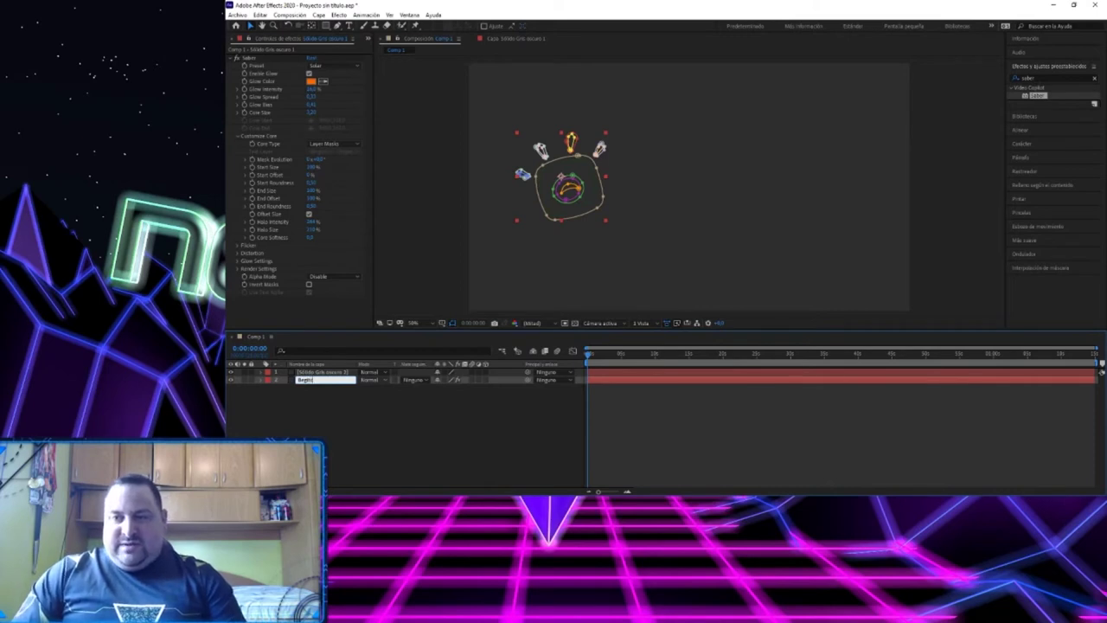
pyautogui.write('tos')
pyautogui.press('Return')
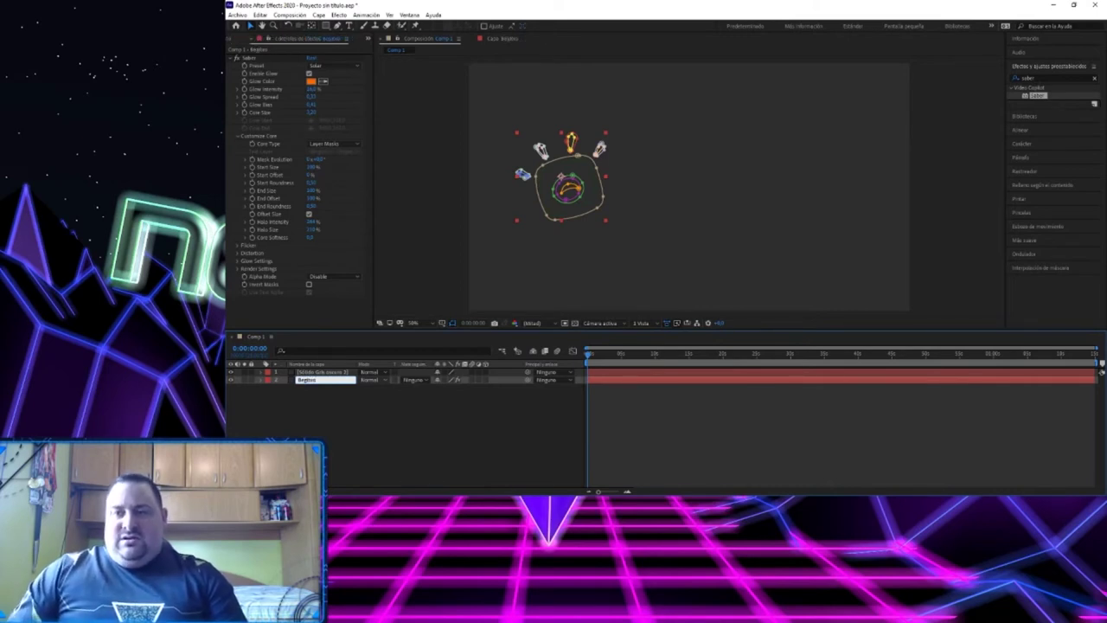
# Rename the new solid layer to 'Texto'.
pyautogui.click(315, 372)
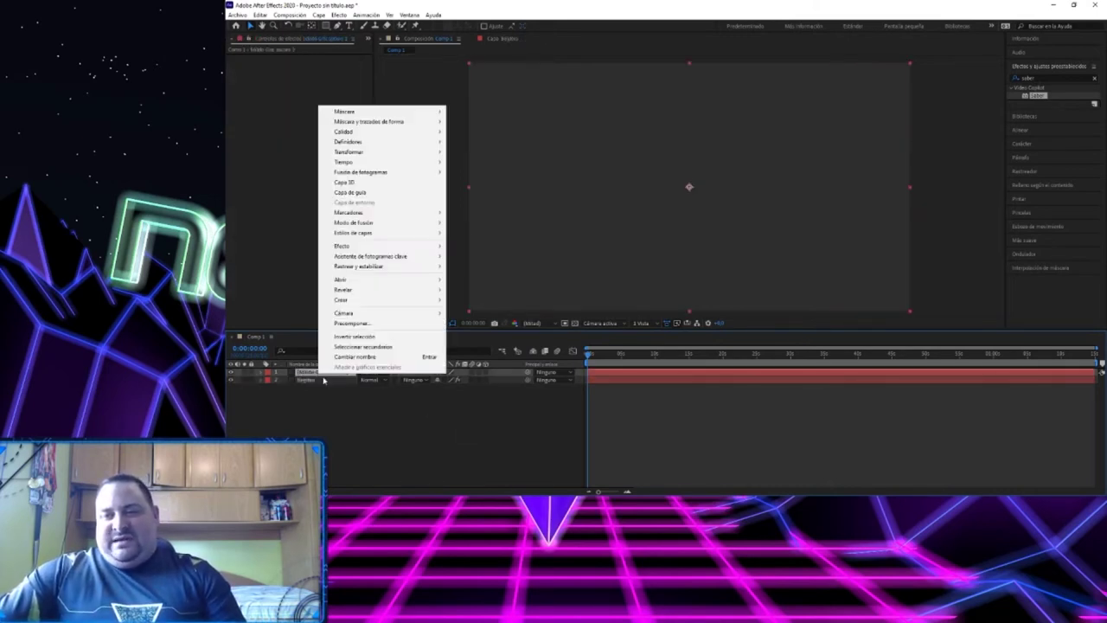
pyautogui.rightClick(318, 372)
pyautogui.click(361, 357)
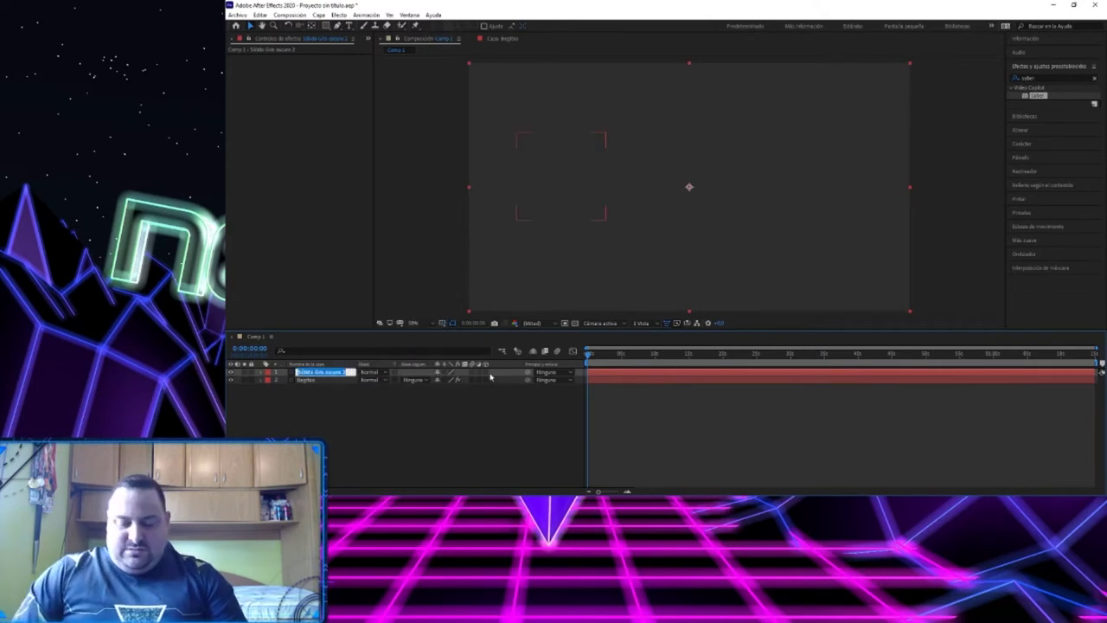
pyautogui.write('Texto')
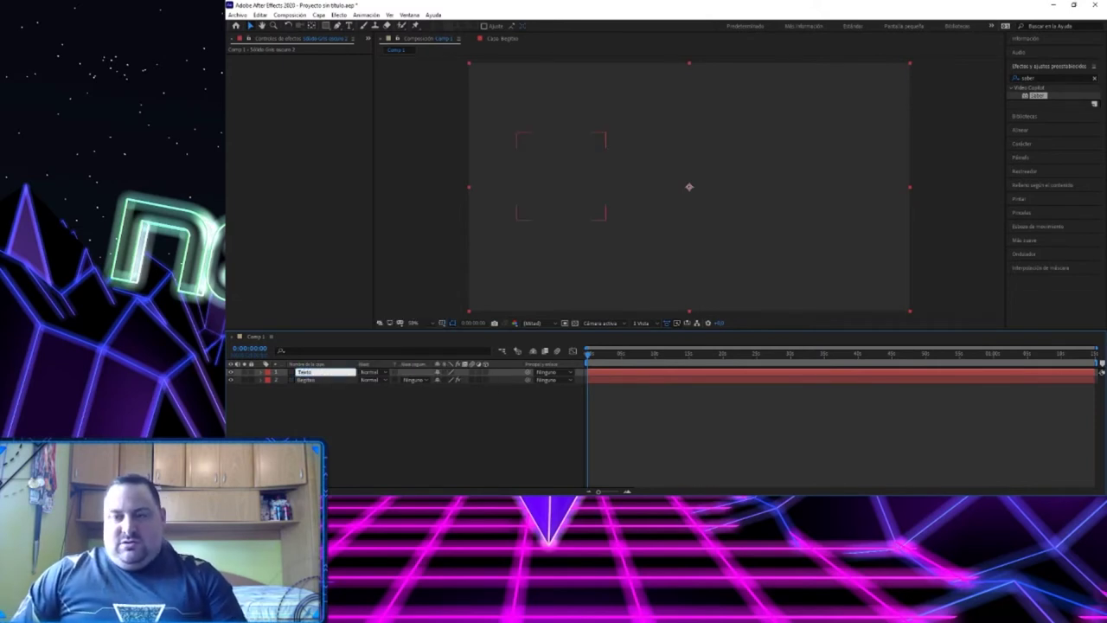
pyautogui.press('Return')
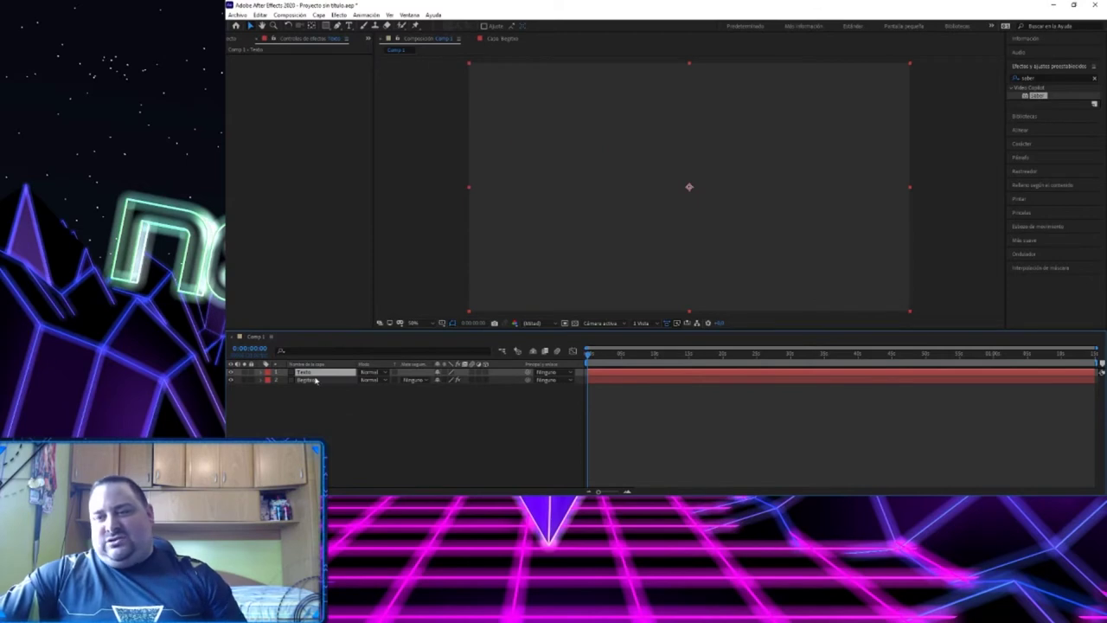
# Inspect the Texto and glowing icon layers in turn, then switch to Illustrator.
pyautogui.click(315, 380)
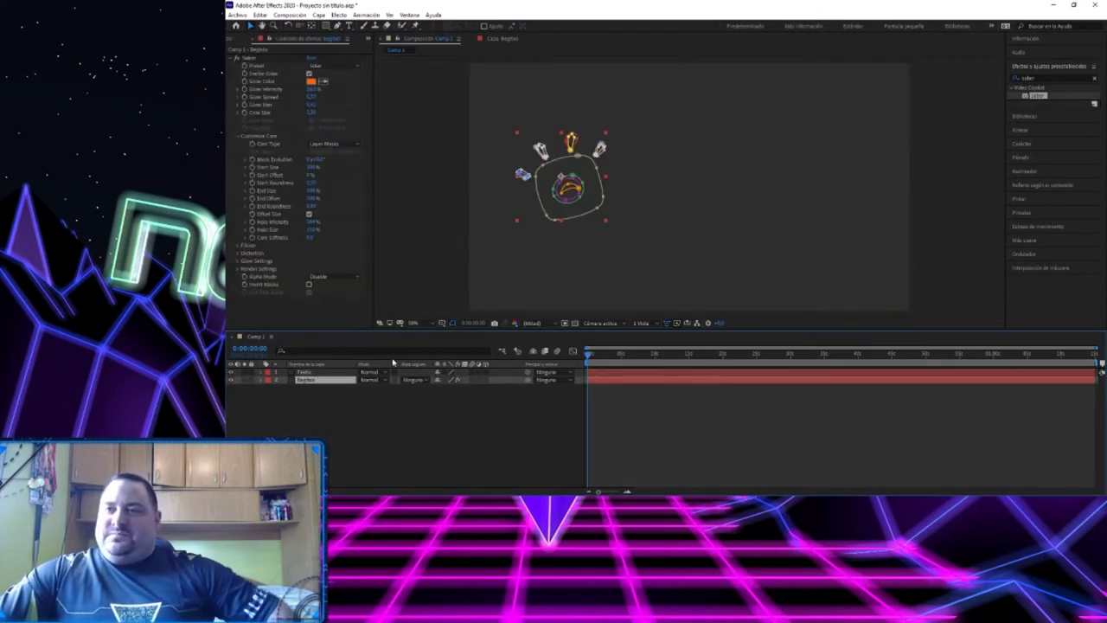
pyautogui.click(307, 373)
pyautogui.click(310, 379)
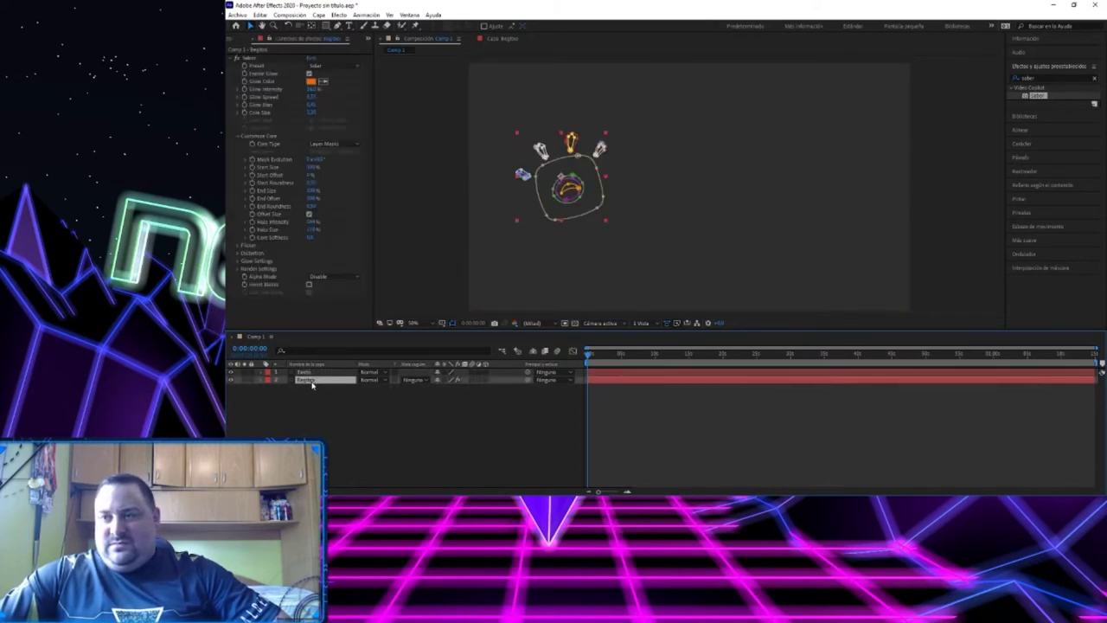
pyautogui.click(401, 227)
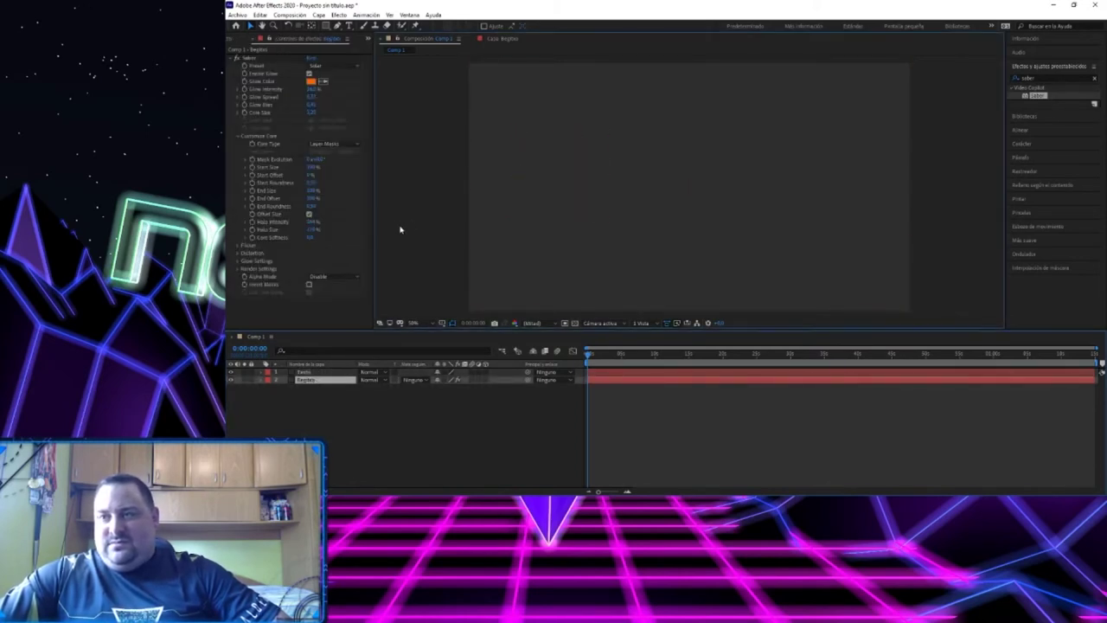
pyautogui.click(307, 381)
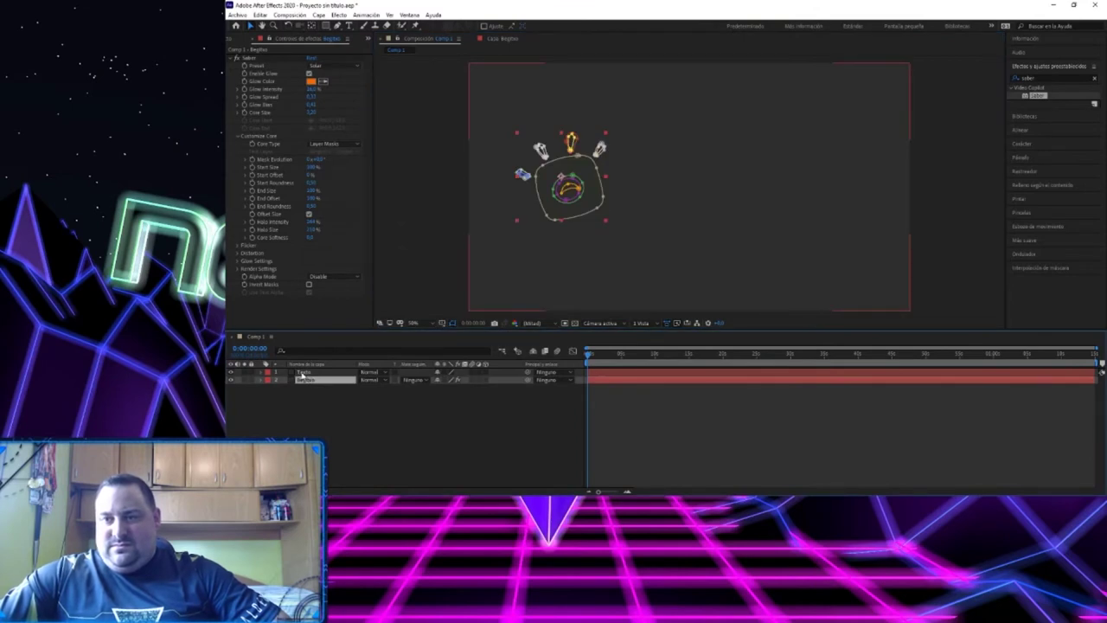
pyautogui.click(302, 372)
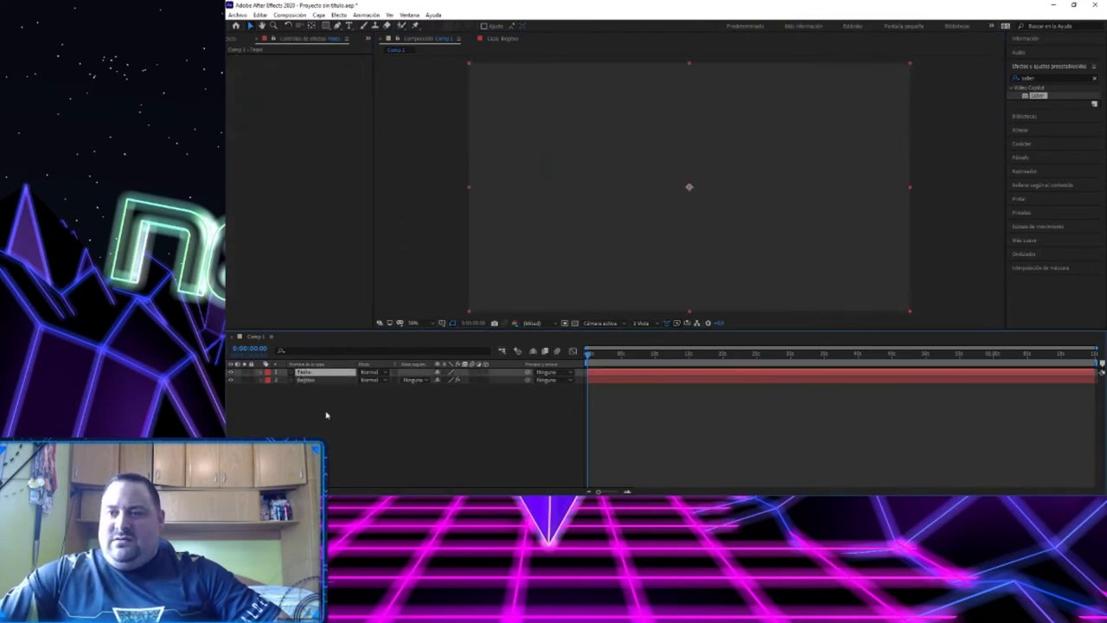
pyautogui.click(231, 383)
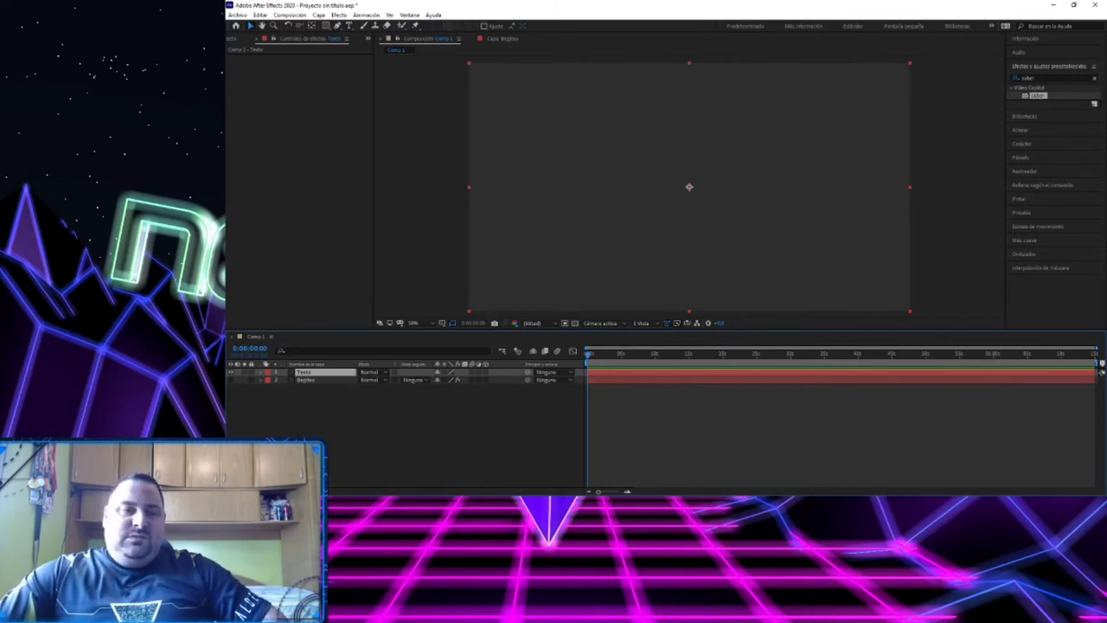
pyautogui.hotkey('alt', 'Tab')
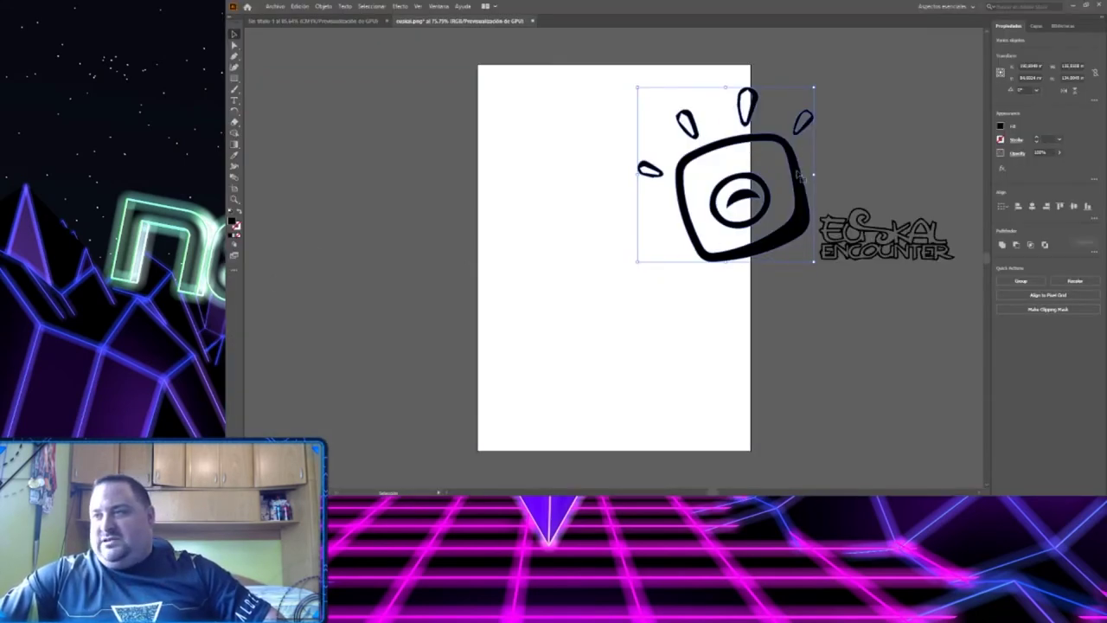
# Move the eye logo to the left pasteboard and scale up the EUSKAL ENCOUNTER lettering.
pyautogui.moveTo(799, 175); pyautogui.dragTo(422, 229)
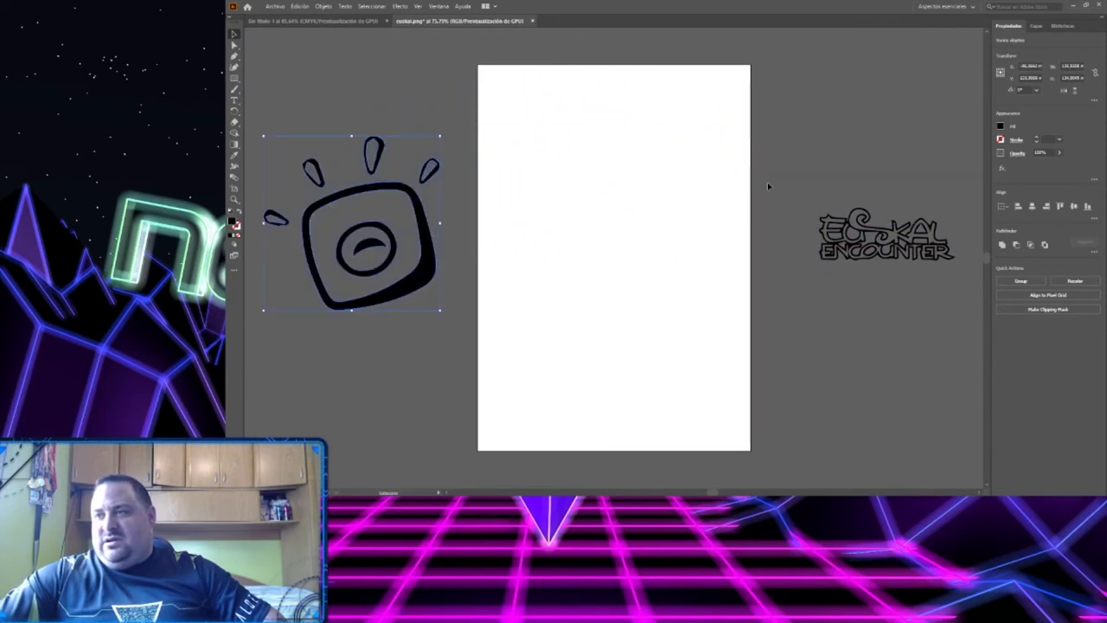
pyautogui.moveTo(945, 280); pyautogui.dragTo(939, 254)
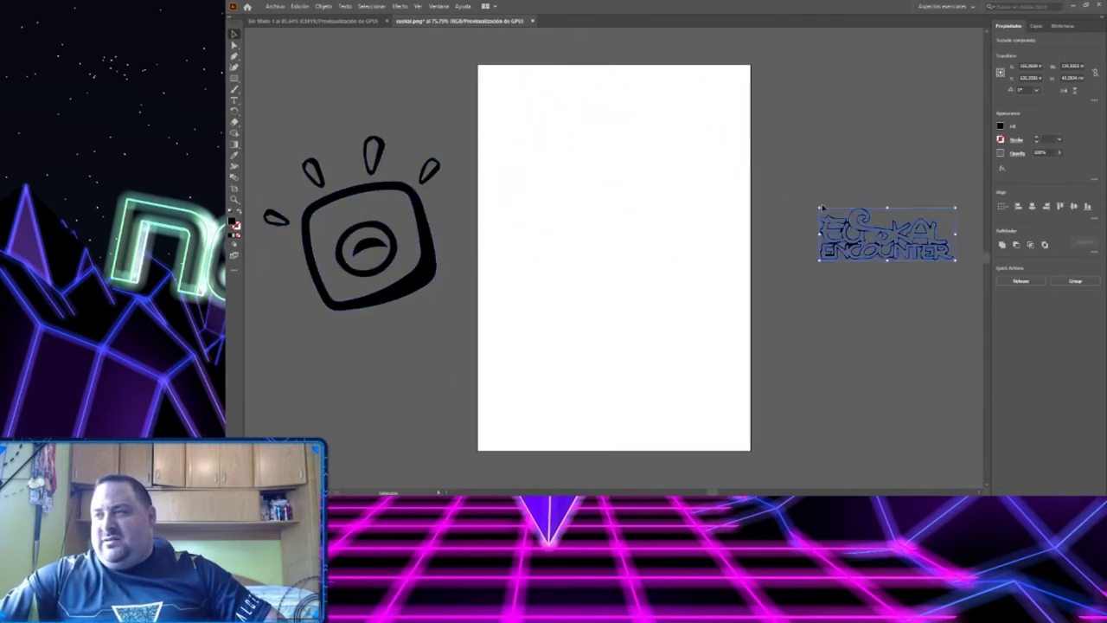
pyautogui.moveTo(819, 209); pyautogui.dragTo(685, 161)
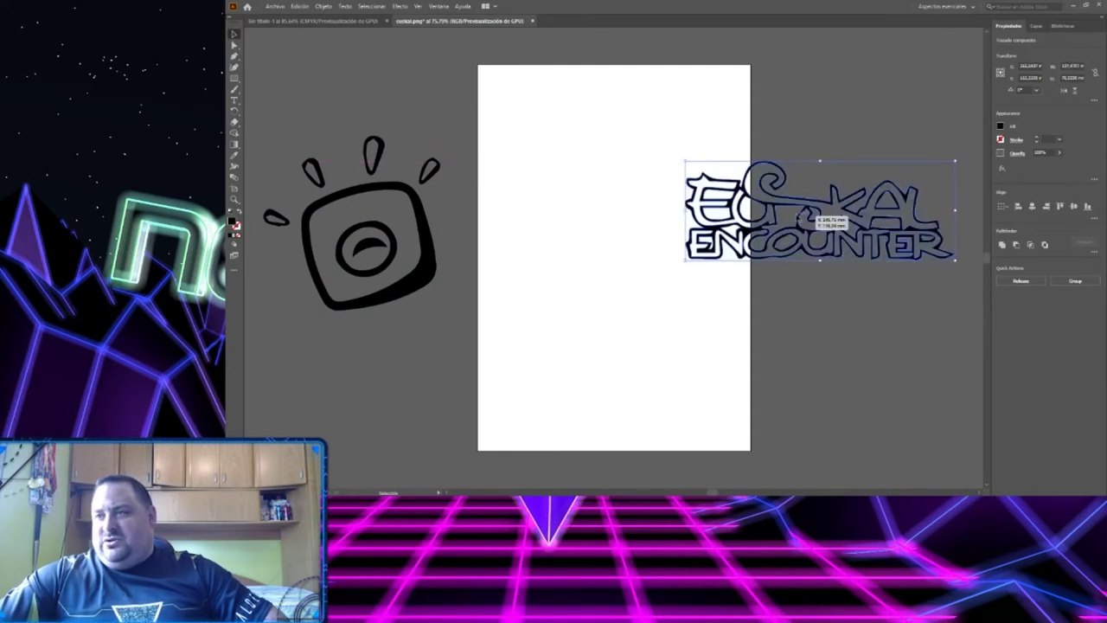
pyautogui.press('a')
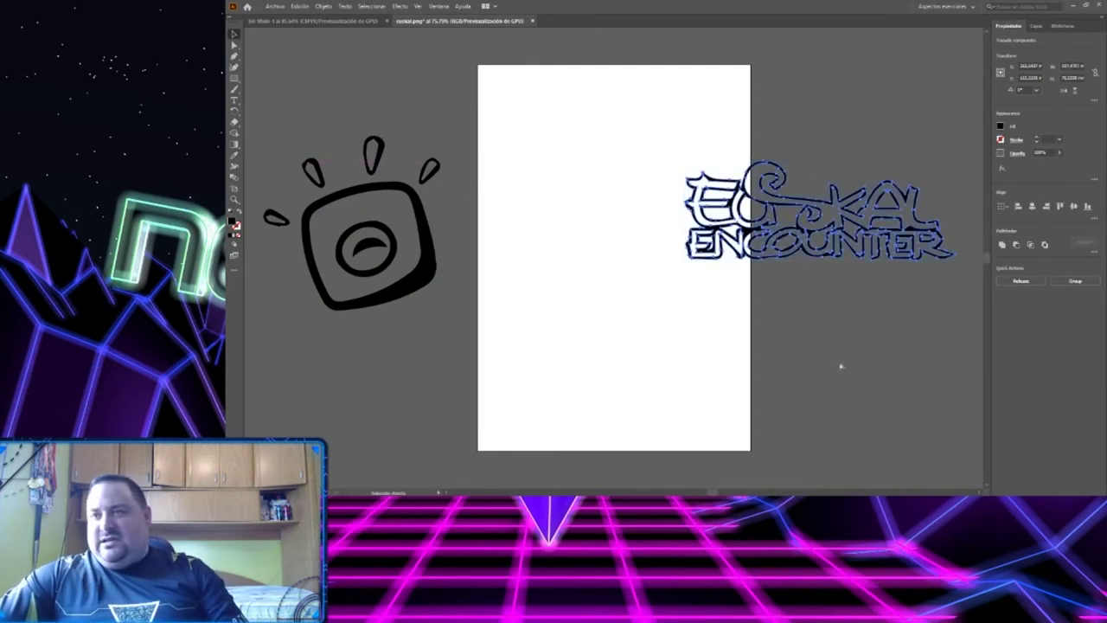
pyautogui.press('v')
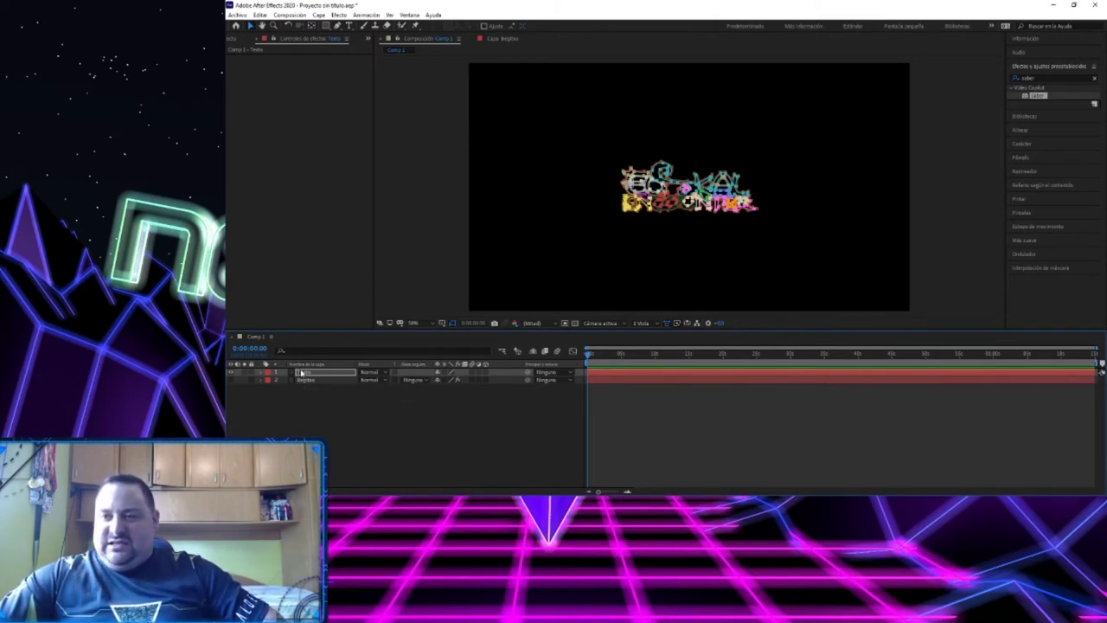
# Drag Video Copilot Saber from Effects & Presets onto the Texto layer's lettering.
pyautogui.click(394, 414)
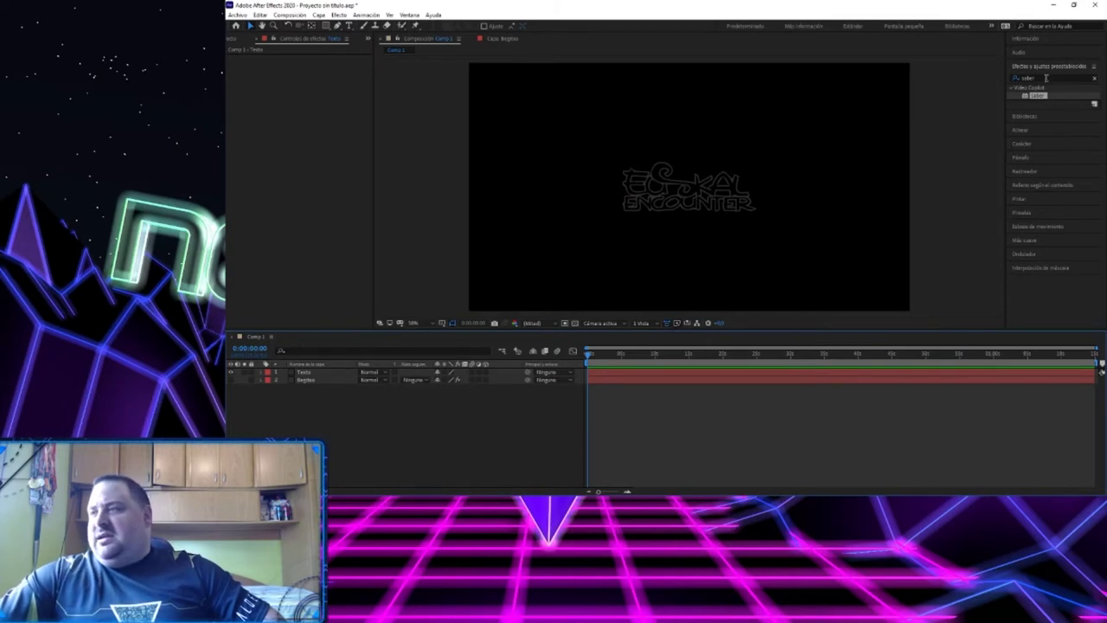
pyautogui.moveTo(1036, 99); pyautogui.dragTo(667, 206)
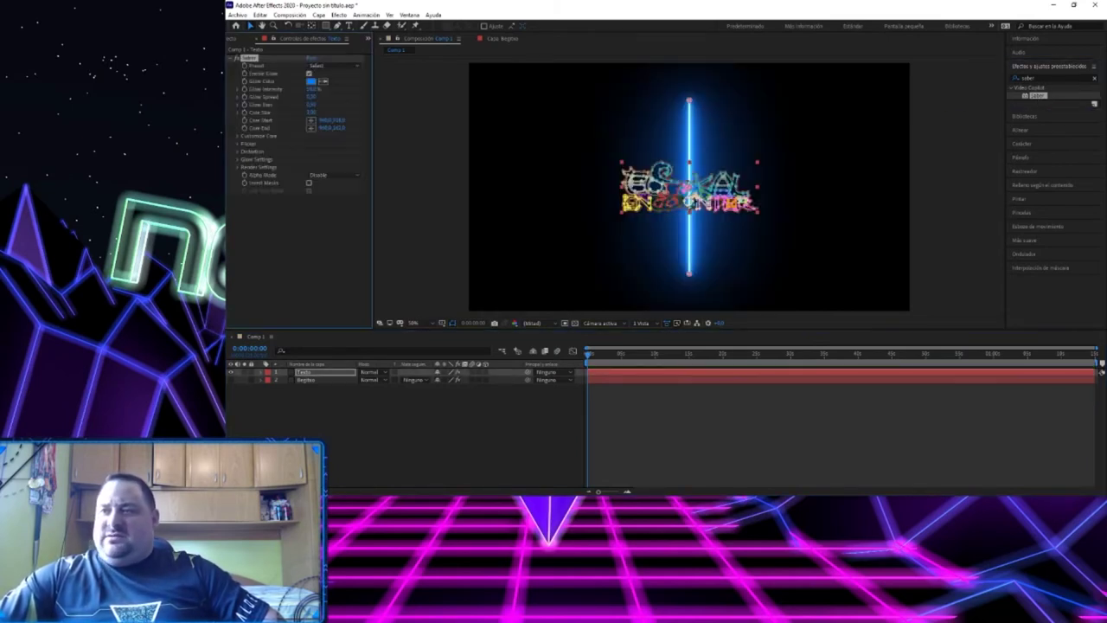
# Set Saber's Customize Core > Core Type to Layer Masks so the letter outlines glow.
pyautogui.click(238, 140)
pyautogui.click(338, 145)
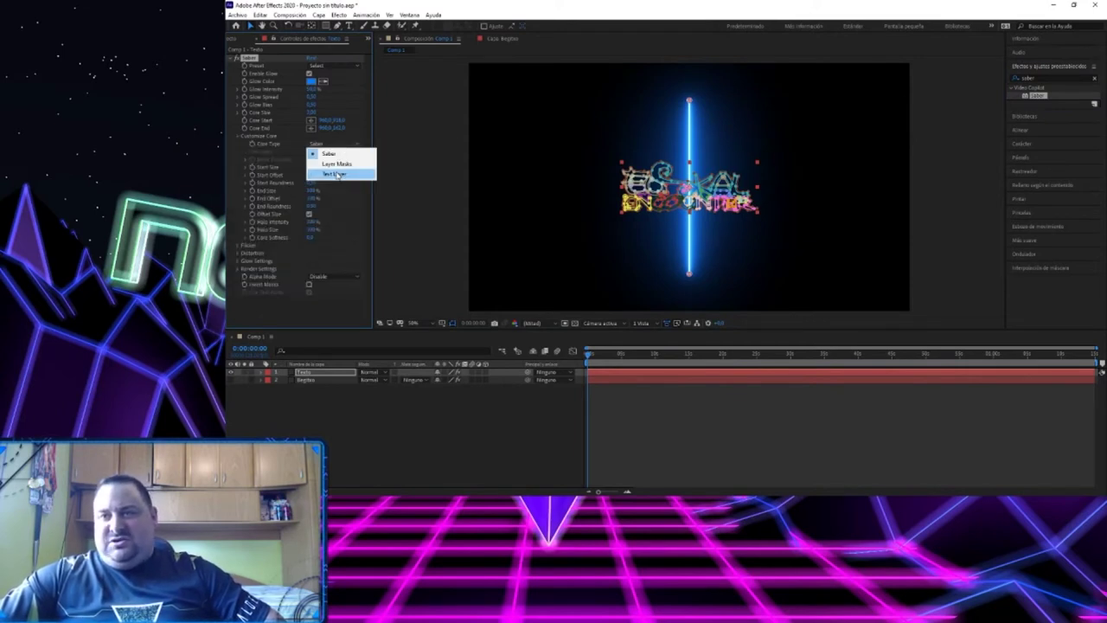
pyautogui.click(336, 163)
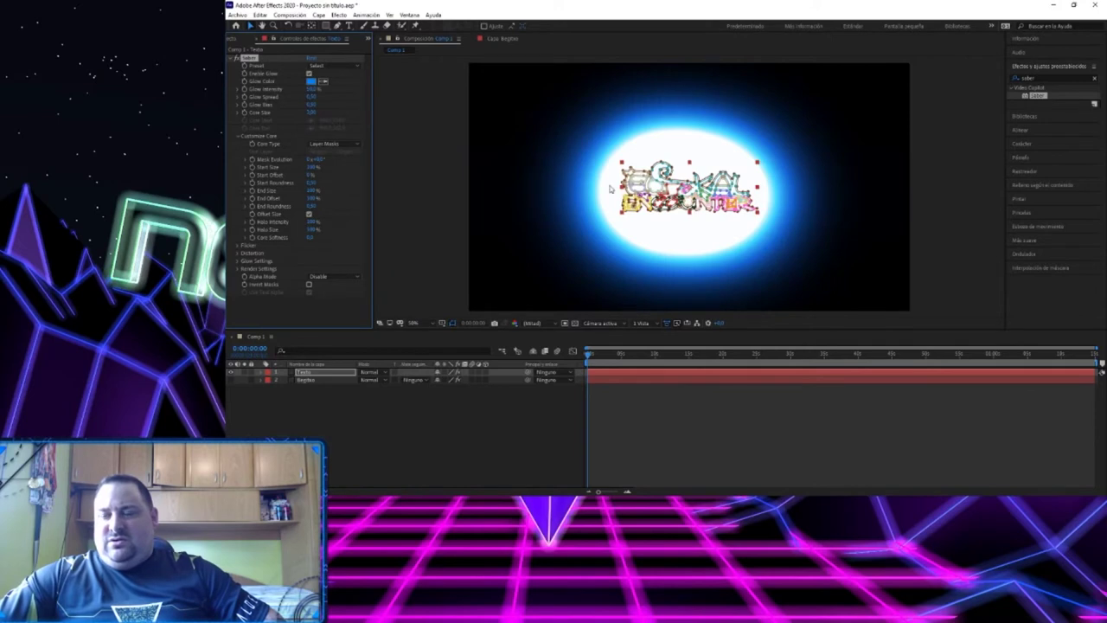
# Try the Hard Core preset on the title, then apply the Neon preset.
pyautogui.click(360, 69)
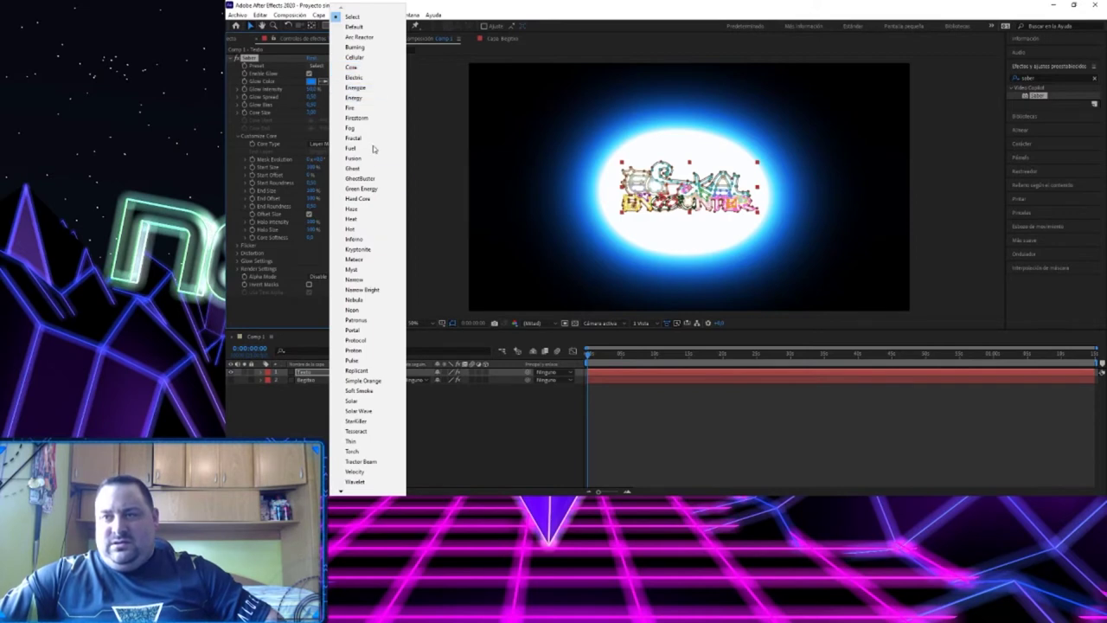
pyautogui.click(363, 203)
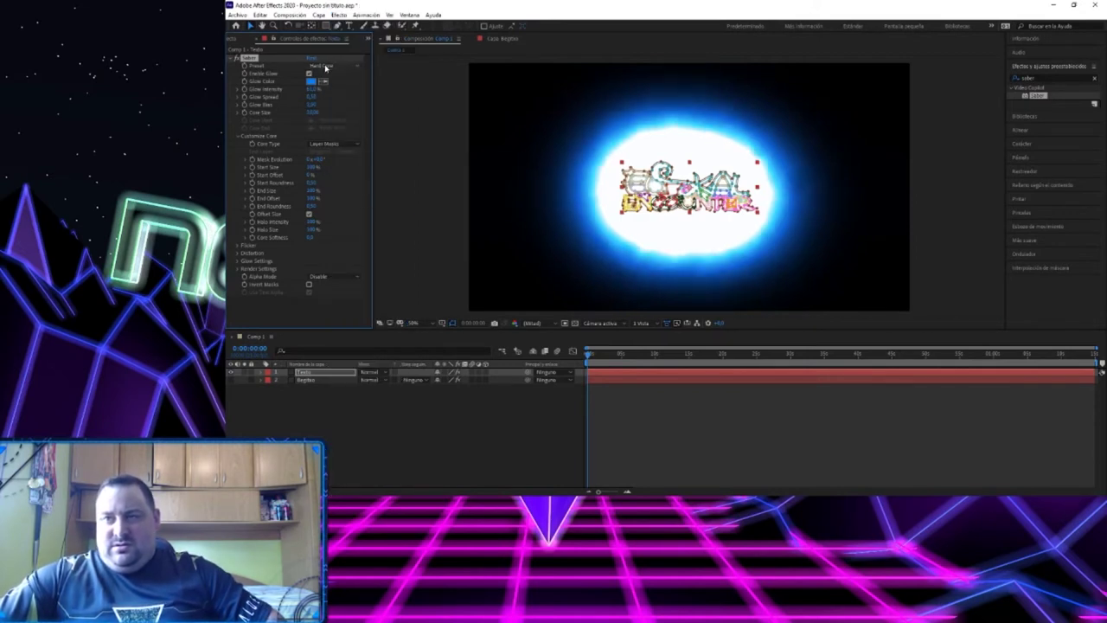
pyautogui.click(326, 67)
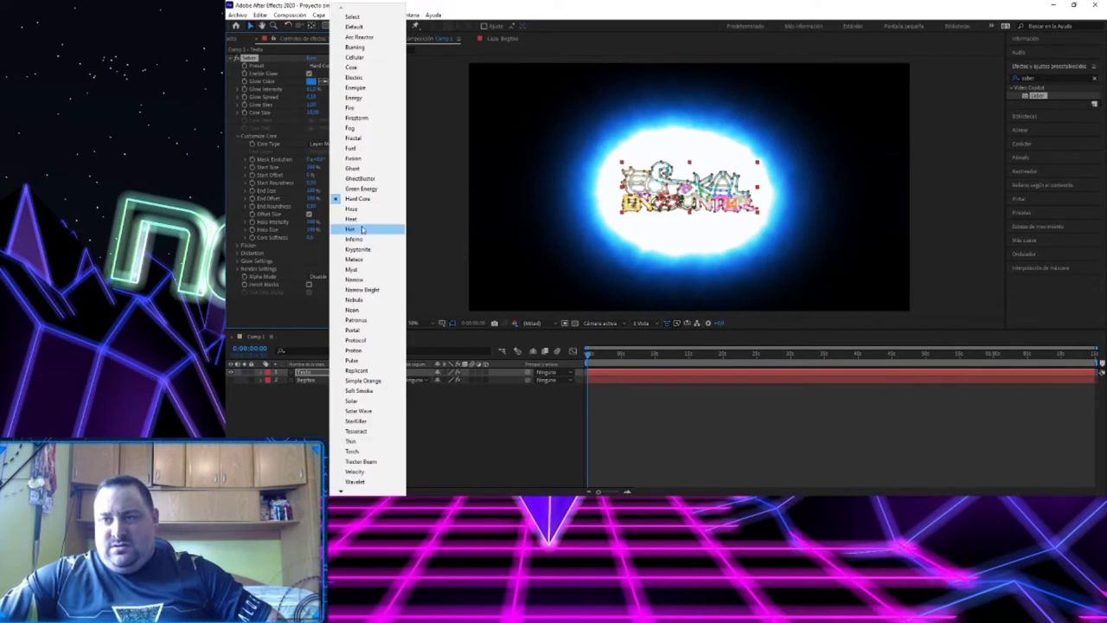
pyautogui.click(448, 210)
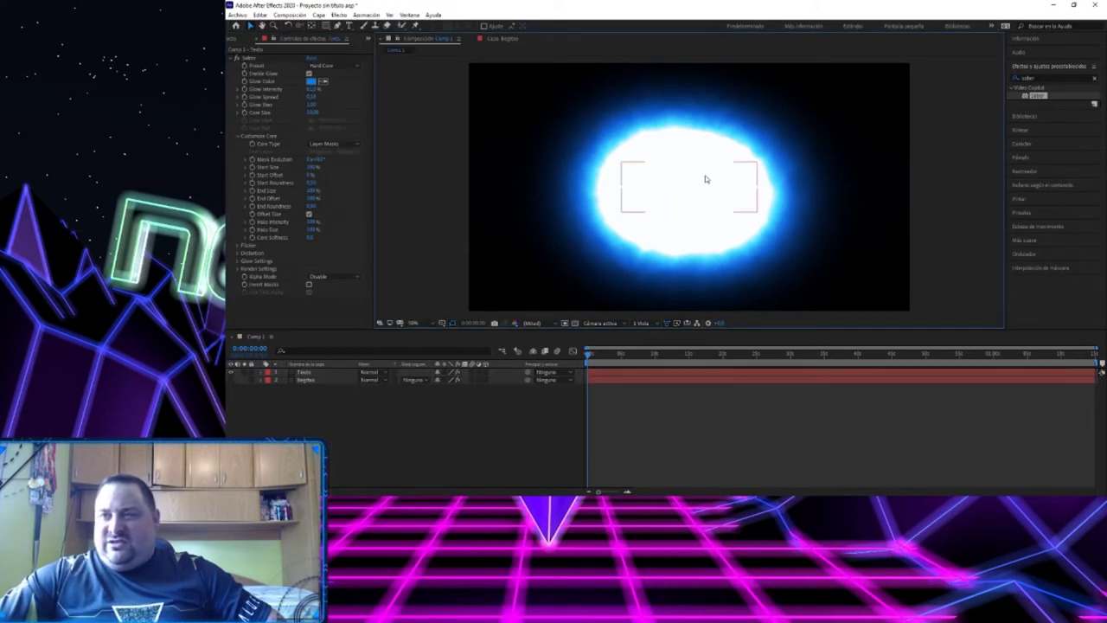
pyautogui.click(297, 93)
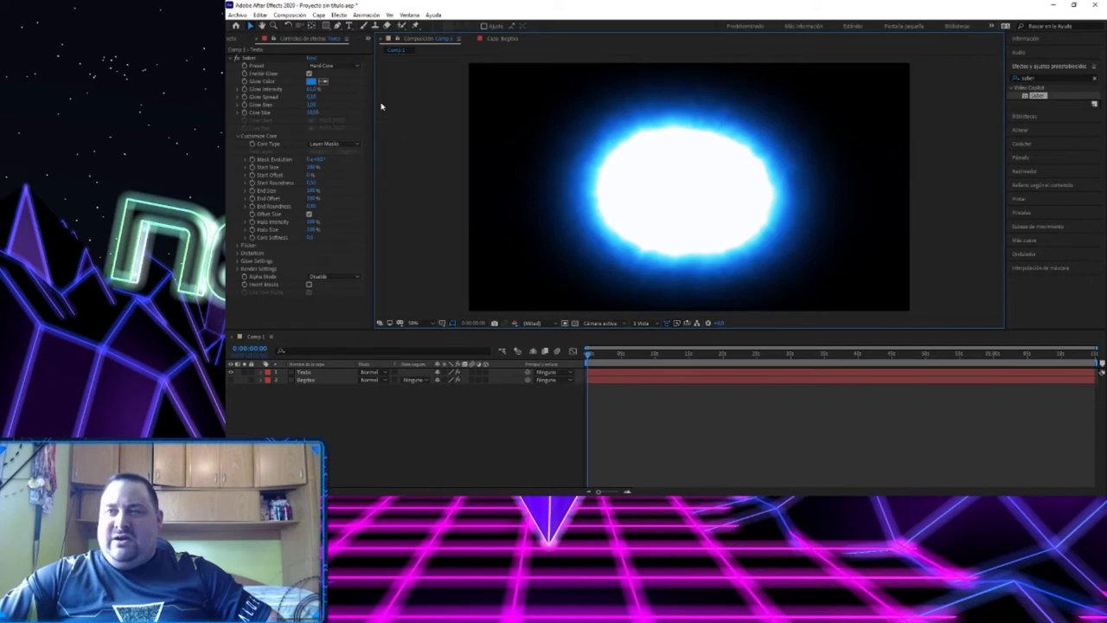
pyautogui.click(339, 65)
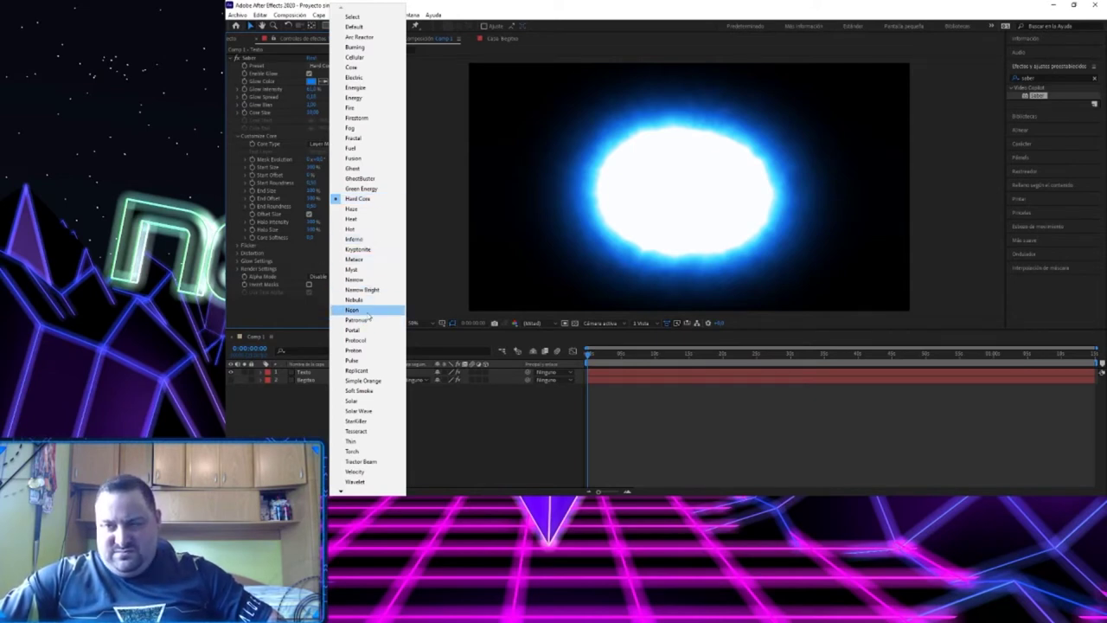
pyautogui.click(361, 309)
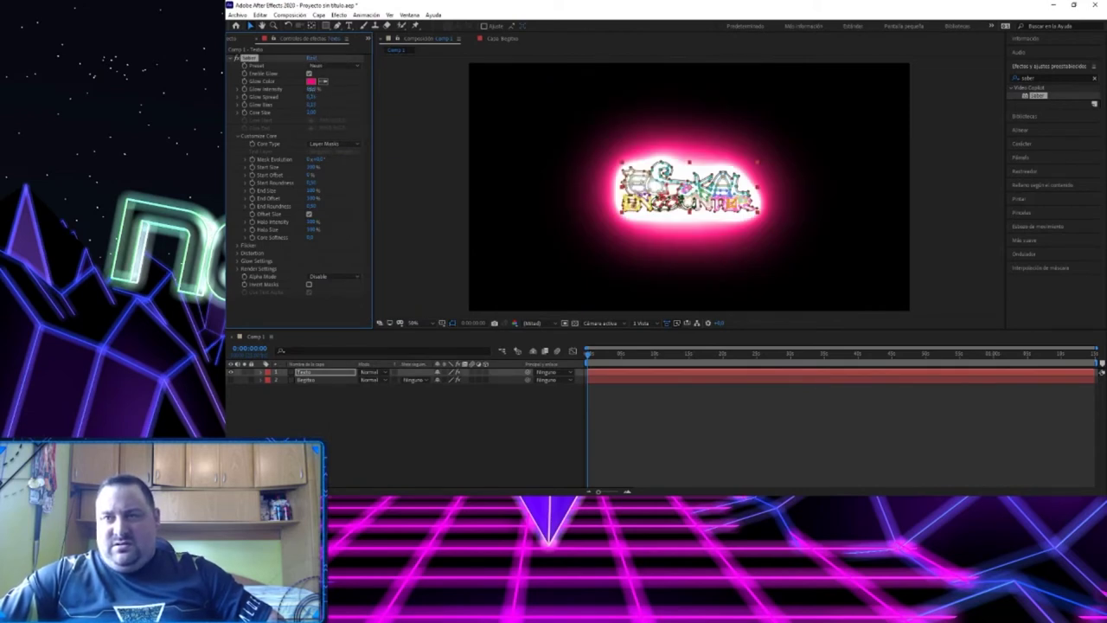
# Lower the Neon glow intensity, scale the title up, and bring up the Glow Color choice.
pyautogui.moveTo(311, 89); pyautogui.dragTo(264, 90)
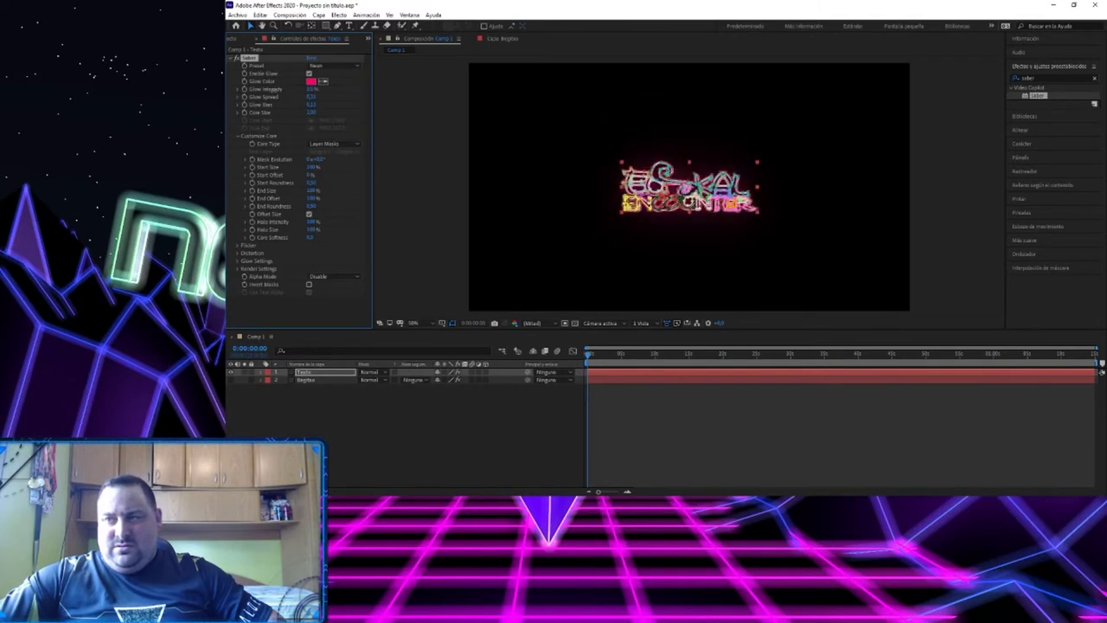
pyautogui.click(428, 173)
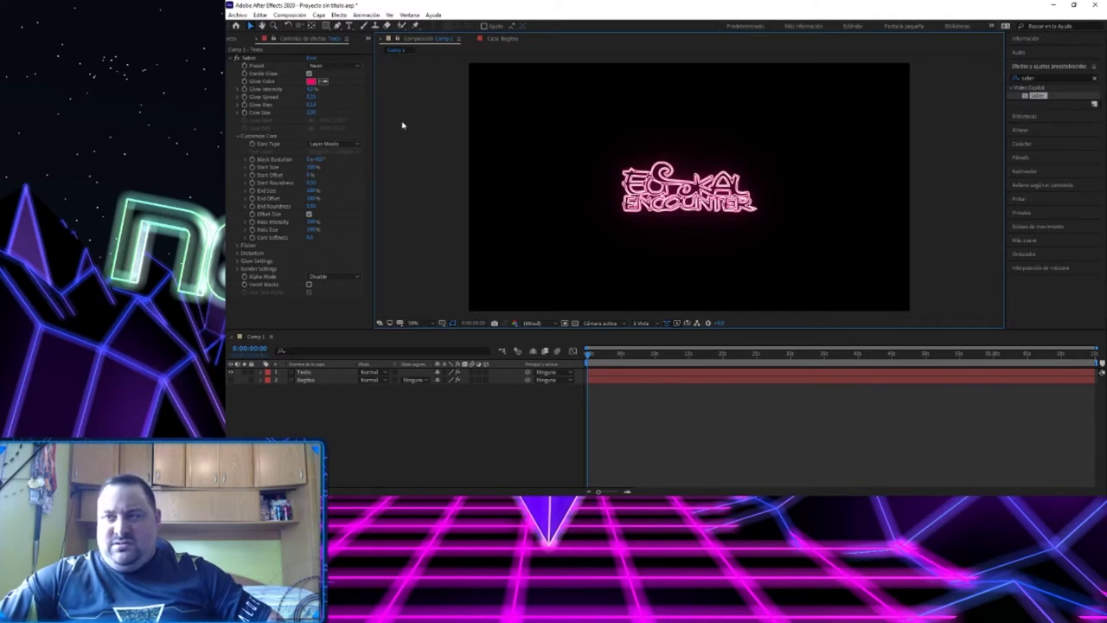
pyautogui.moveTo(413, 121); pyautogui.dragTo(846, 247)
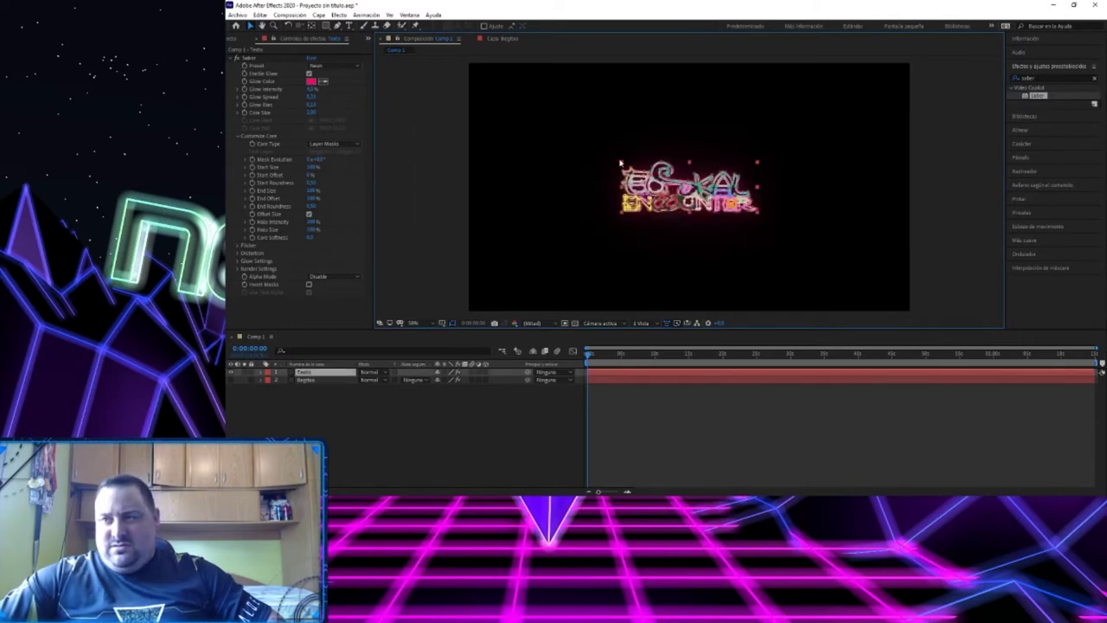
pyautogui.moveTo(620, 163); pyautogui.dragTo(554, 136)
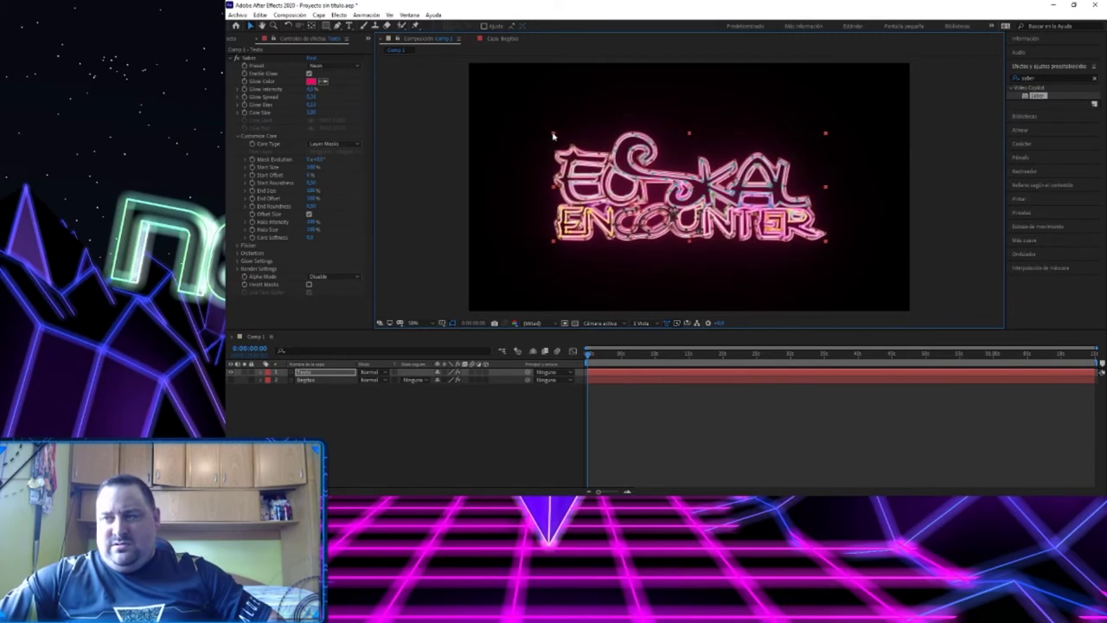
pyautogui.click(447, 163)
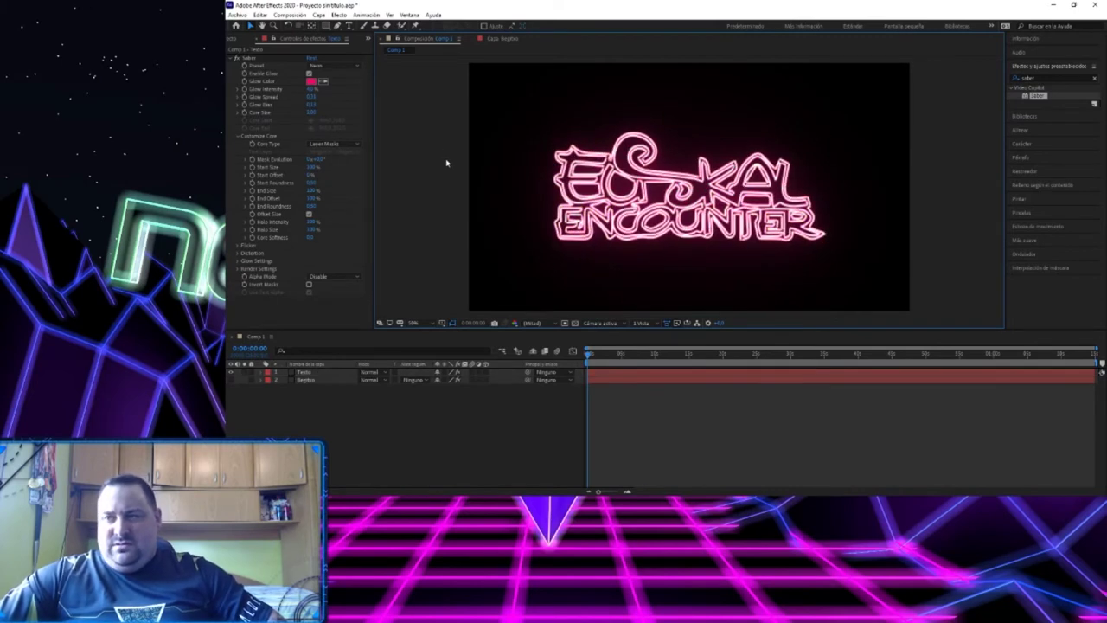
pyautogui.click(316, 82)
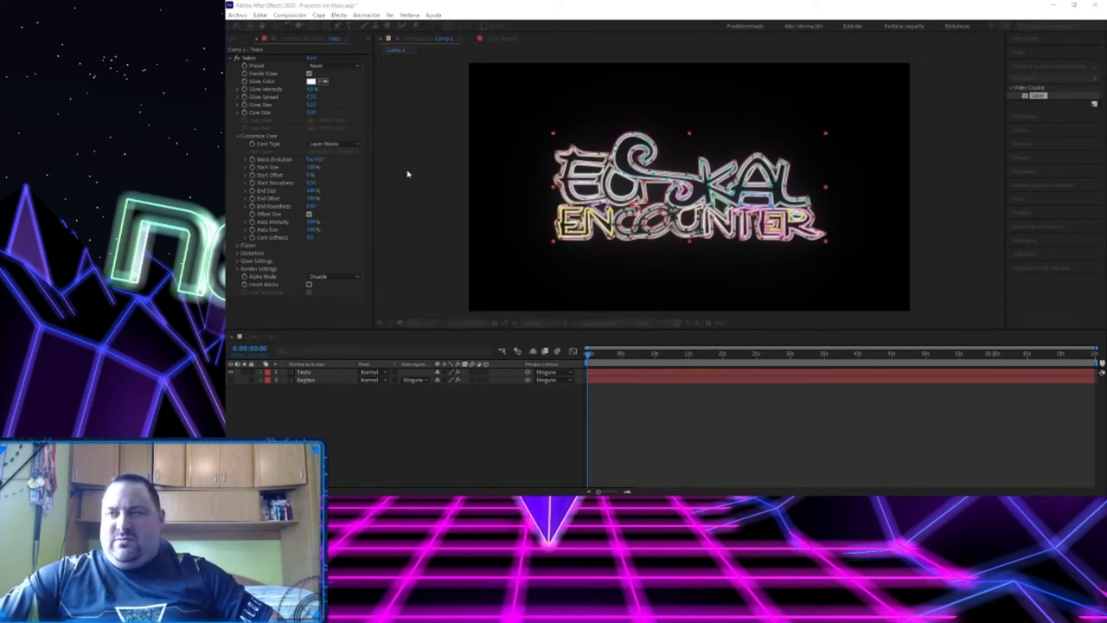
# Confirm white as the glow colour, tweak Glow Intensity, and move the playhead to about 0:00:03.
pyautogui.press('Return')
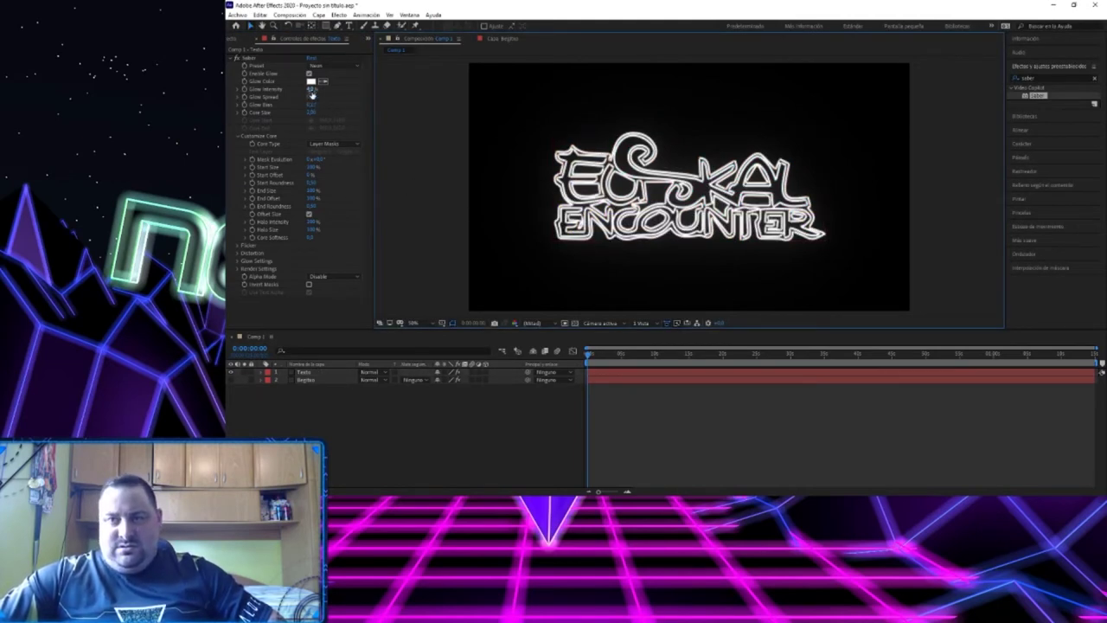
pyautogui.moveTo(312, 89); pyautogui.dragTo(315, 90)
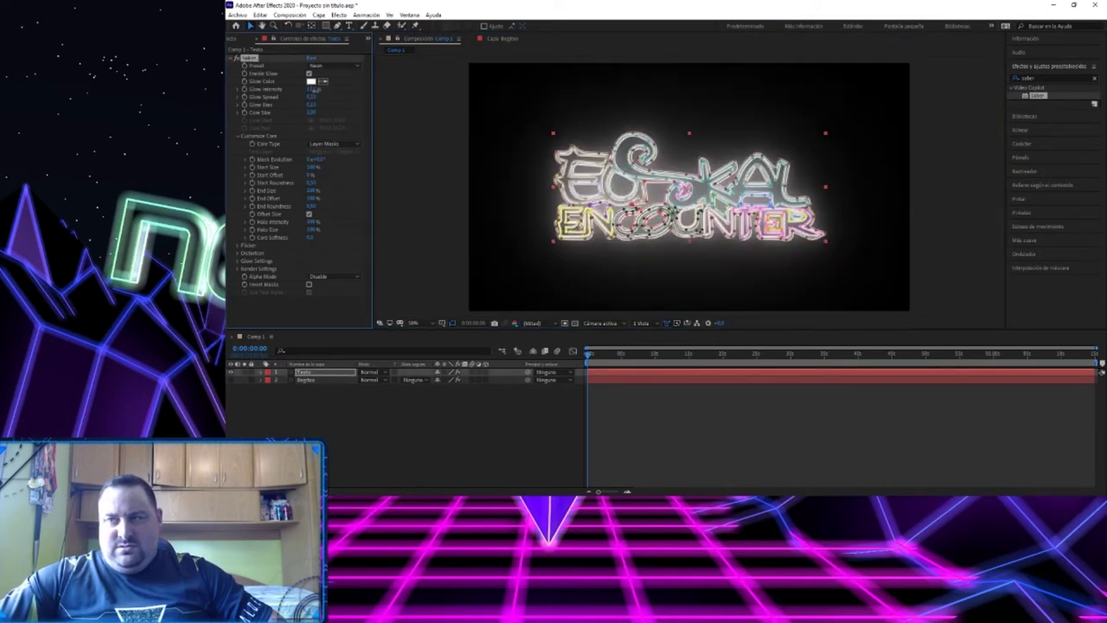
pyautogui.click(456, 159)
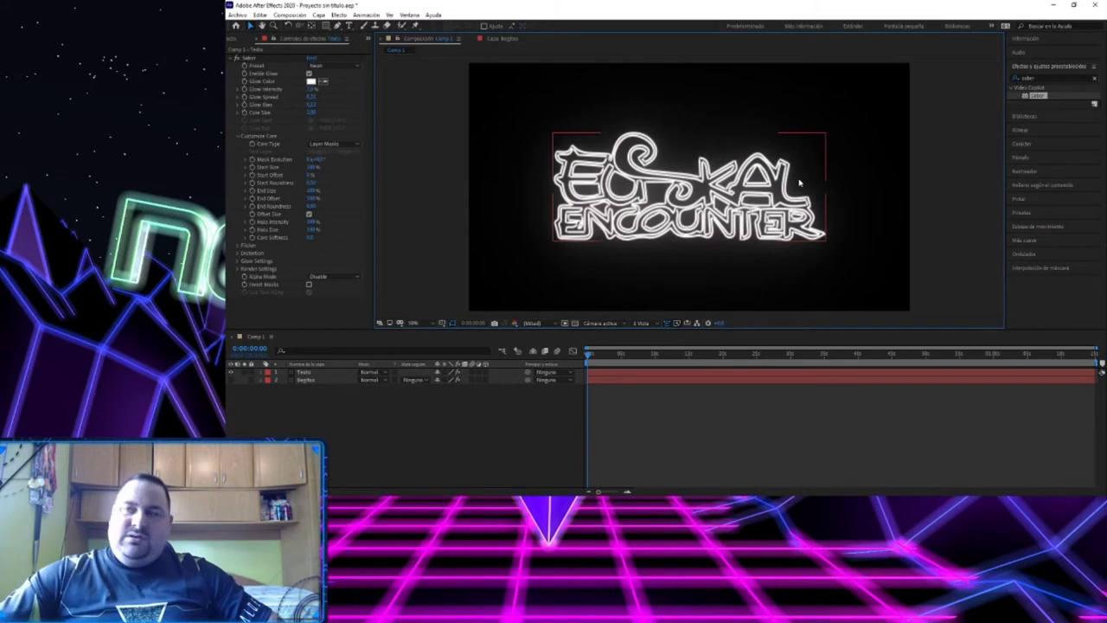
pyautogui.moveTo(604, 357); pyautogui.dragTo(615, 357)
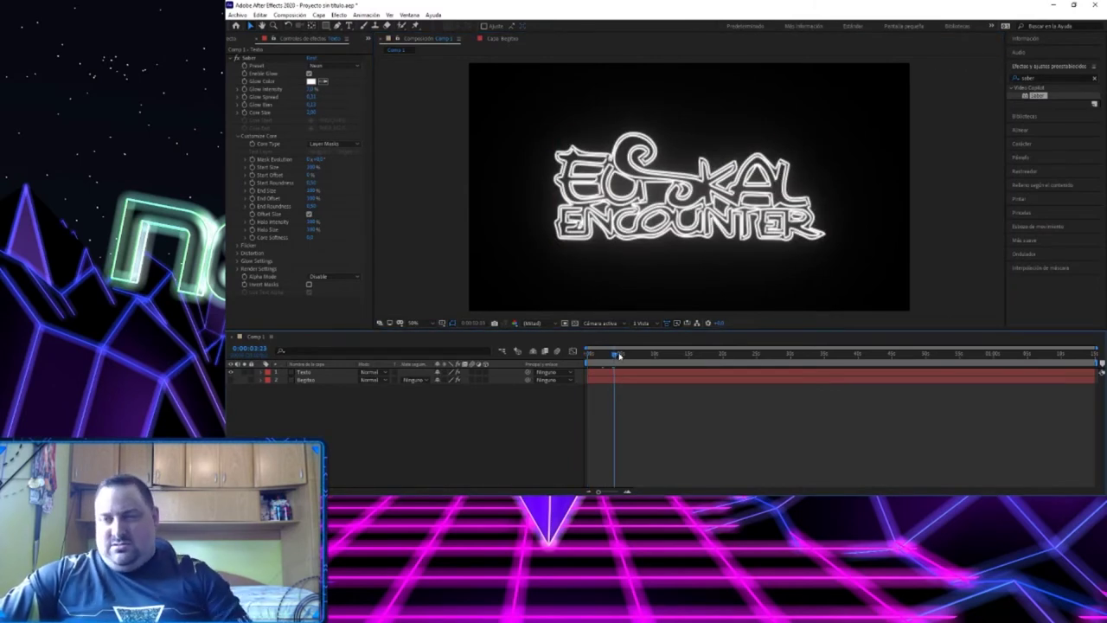
pyautogui.click(623, 355)
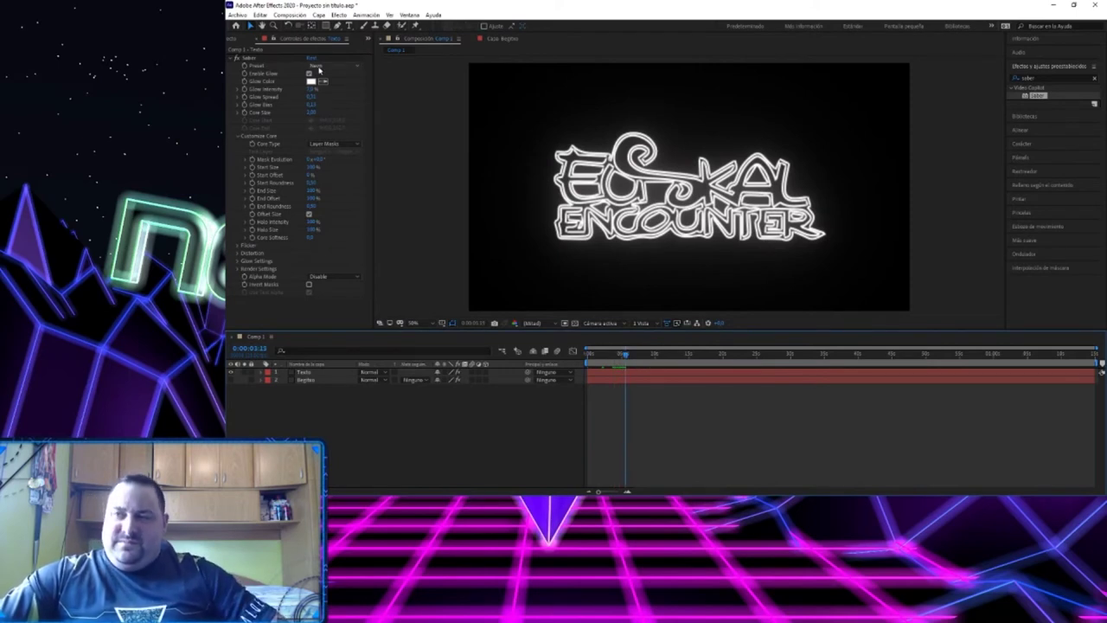
# Apply the Proton preset for an electric-blue glow, tune Glow Intensity lower, and stop the preview.
pyautogui.click(327, 65)
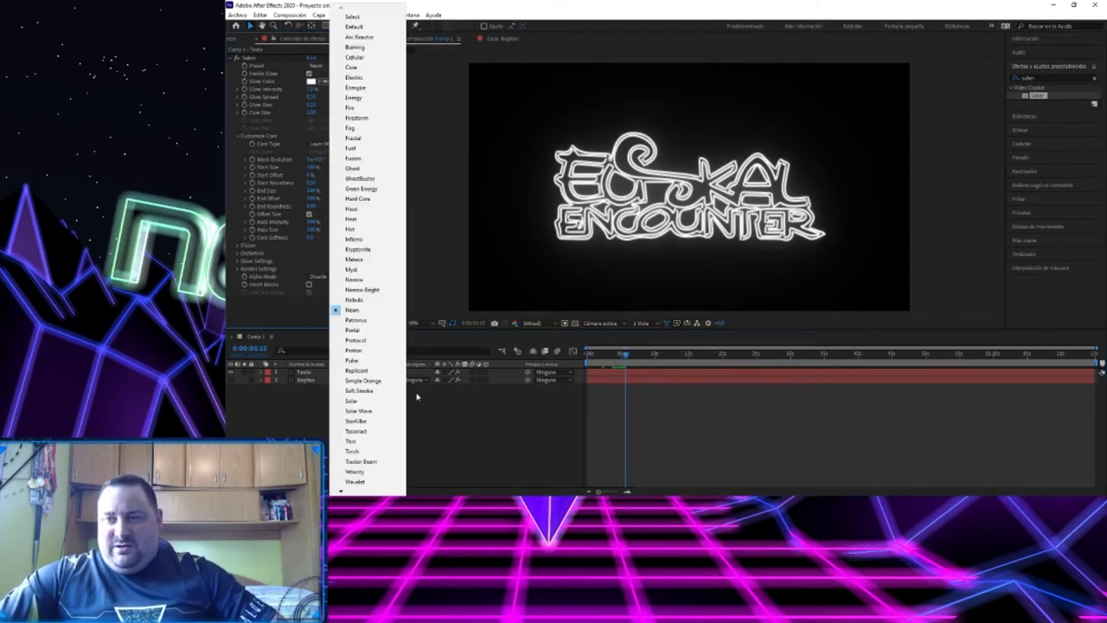
pyautogui.click(372, 351)
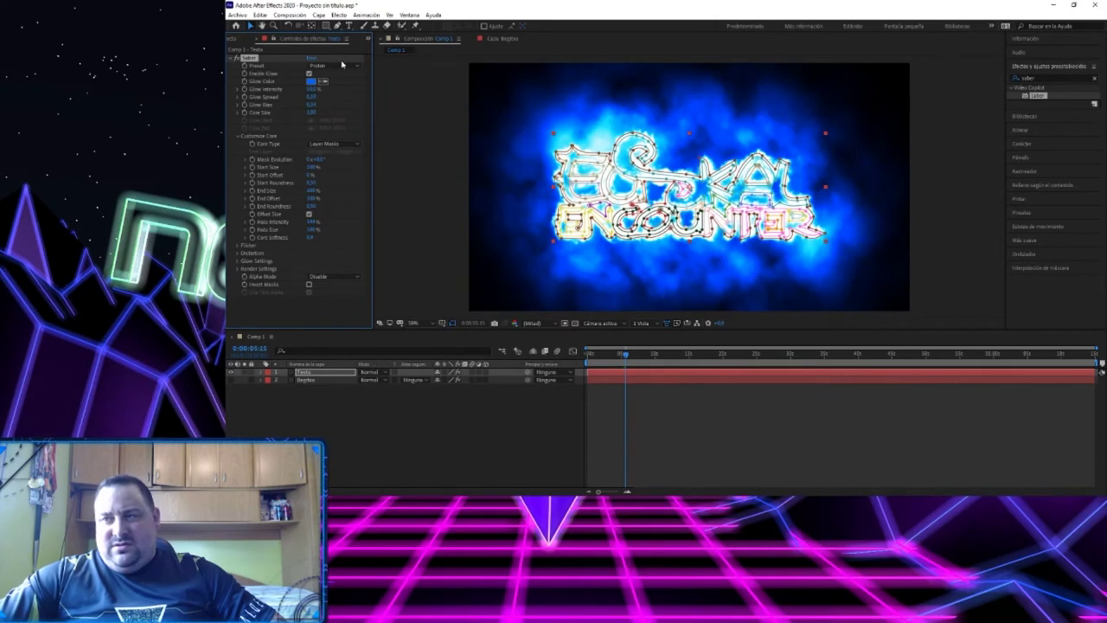
pyautogui.moveTo(313, 90); pyautogui.dragTo(297, 90)
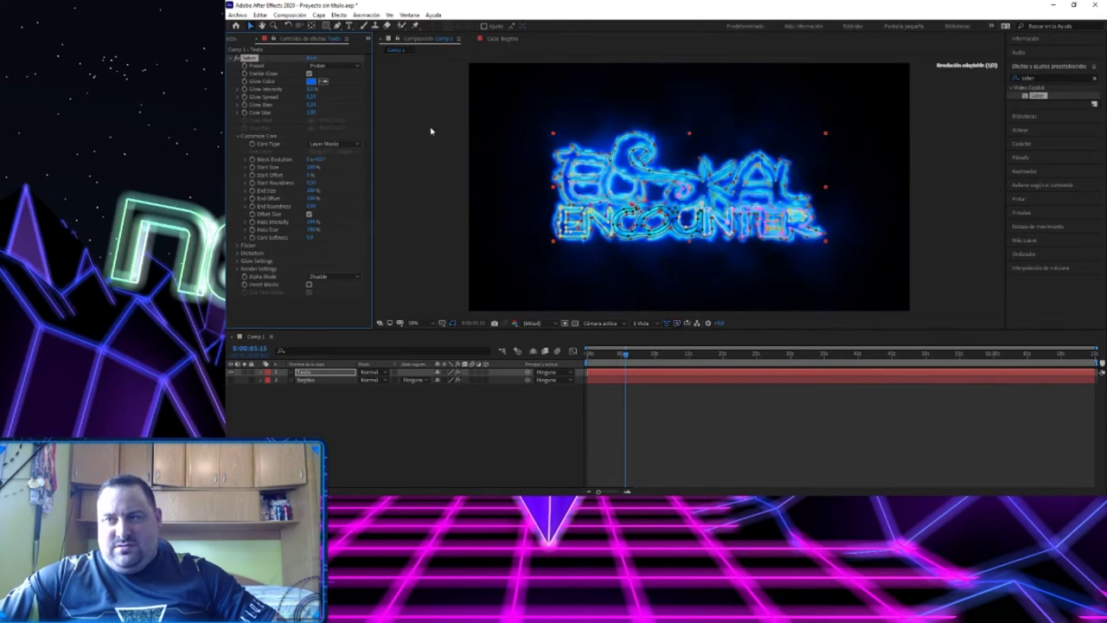
pyautogui.click(427, 158)
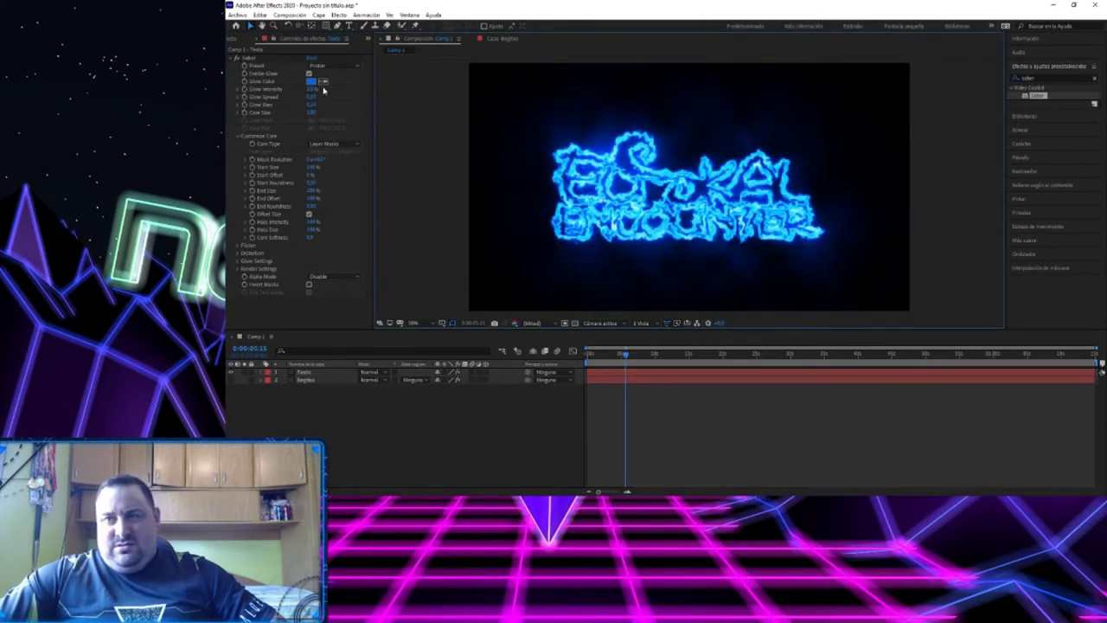
pyautogui.moveTo(312, 89); pyautogui.dragTo(327, 89)
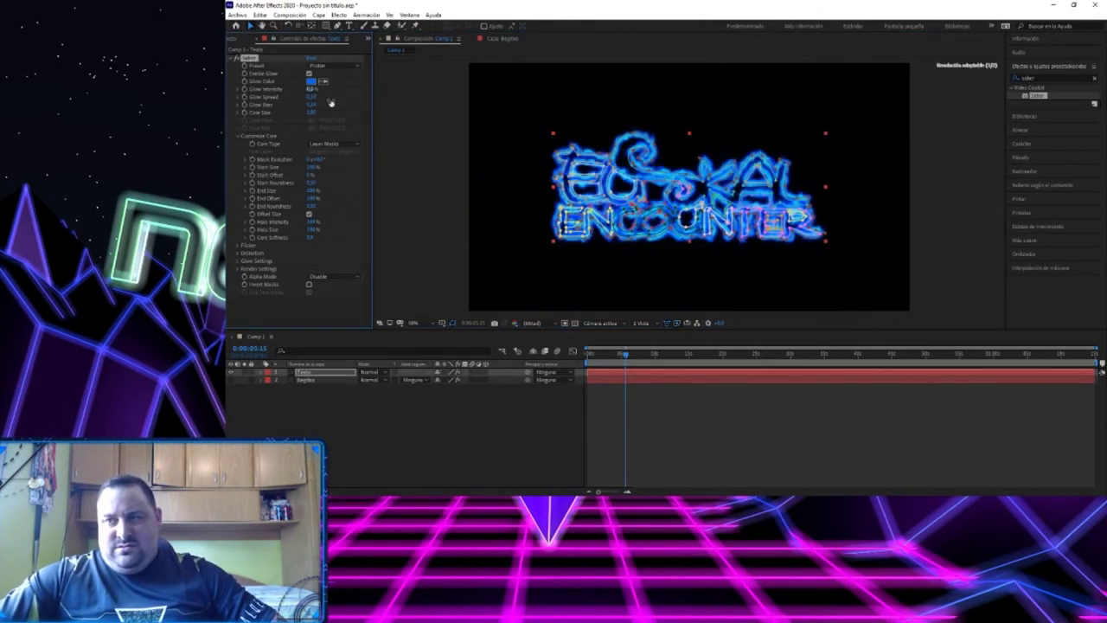
pyautogui.click(479, 201)
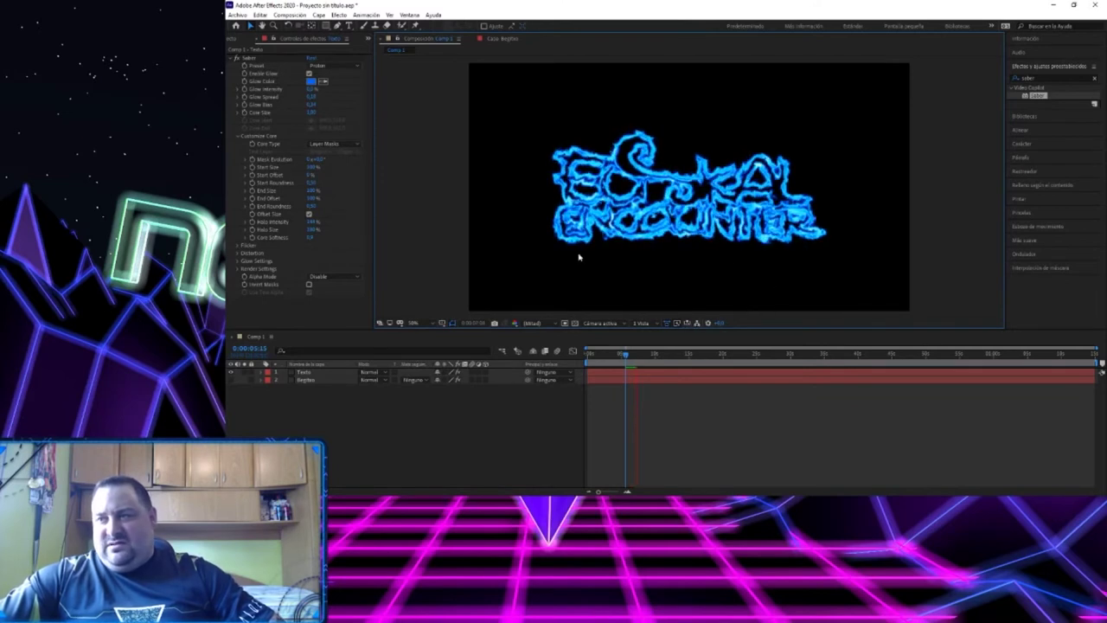
pyautogui.press('space')
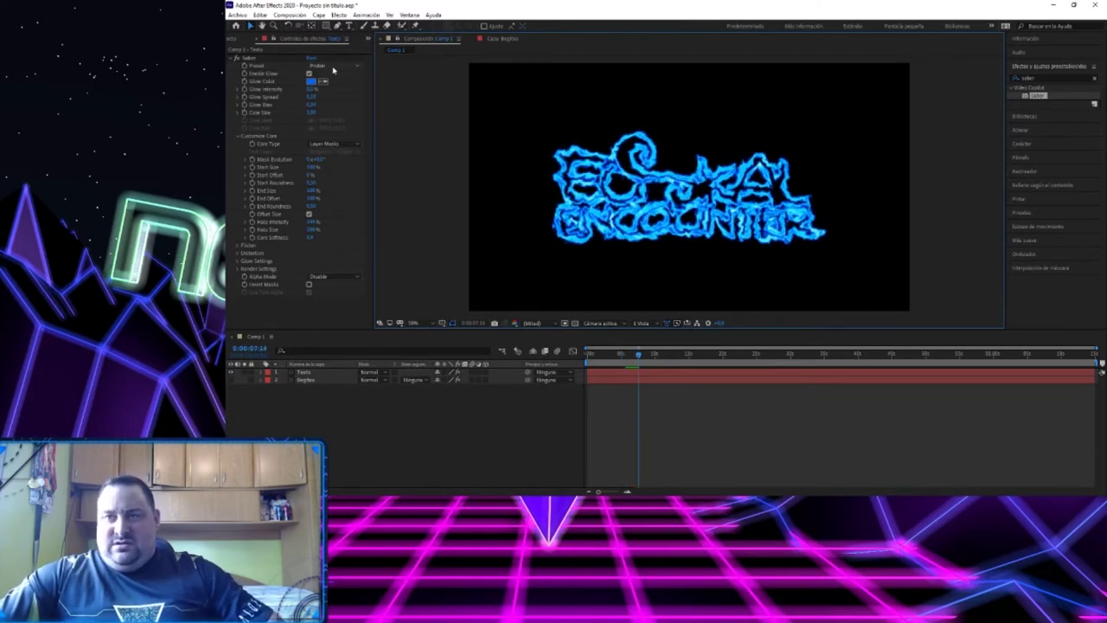
# Try the StarKiller, Electric (dimmed), Core and Energize Saber presets on the text.
pyautogui.click(332, 67)
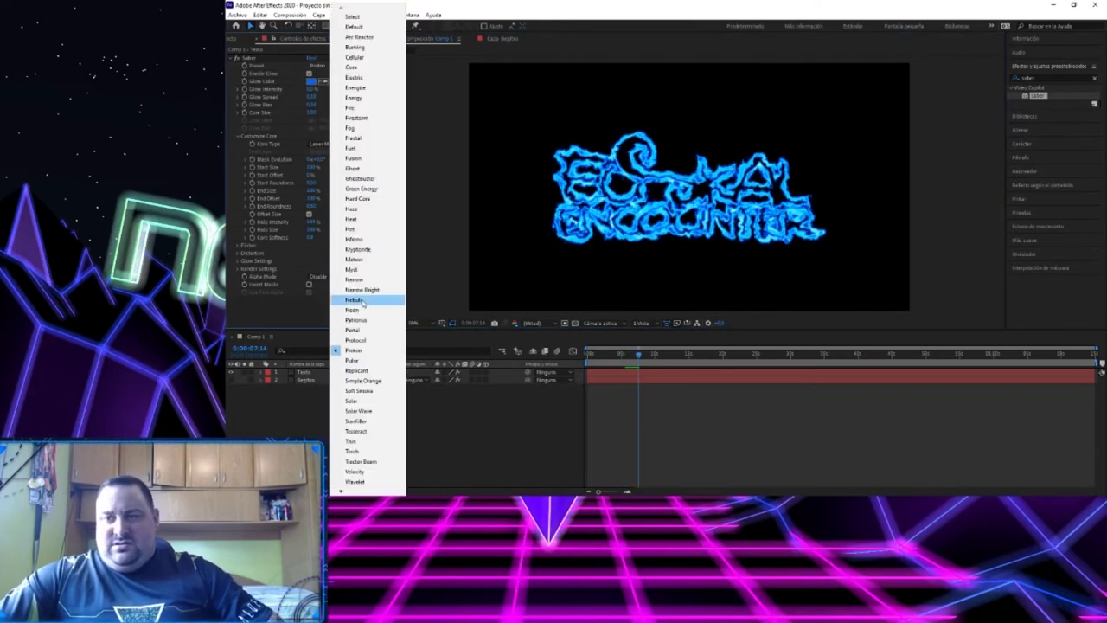
pyautogui.click(374, 422)
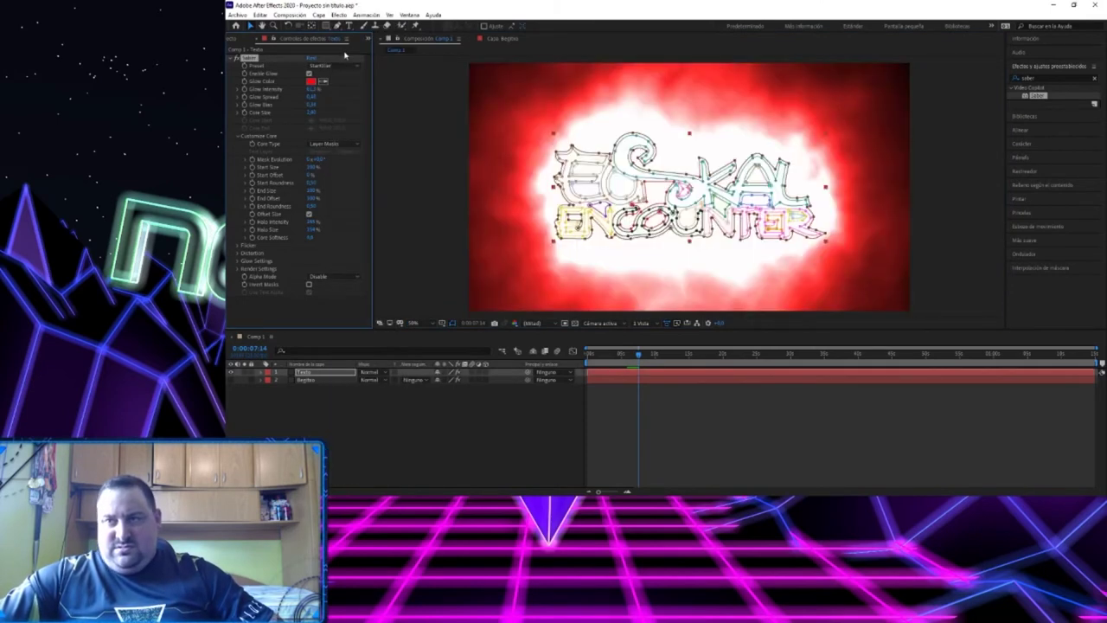
pyautogui.click(350, 69)
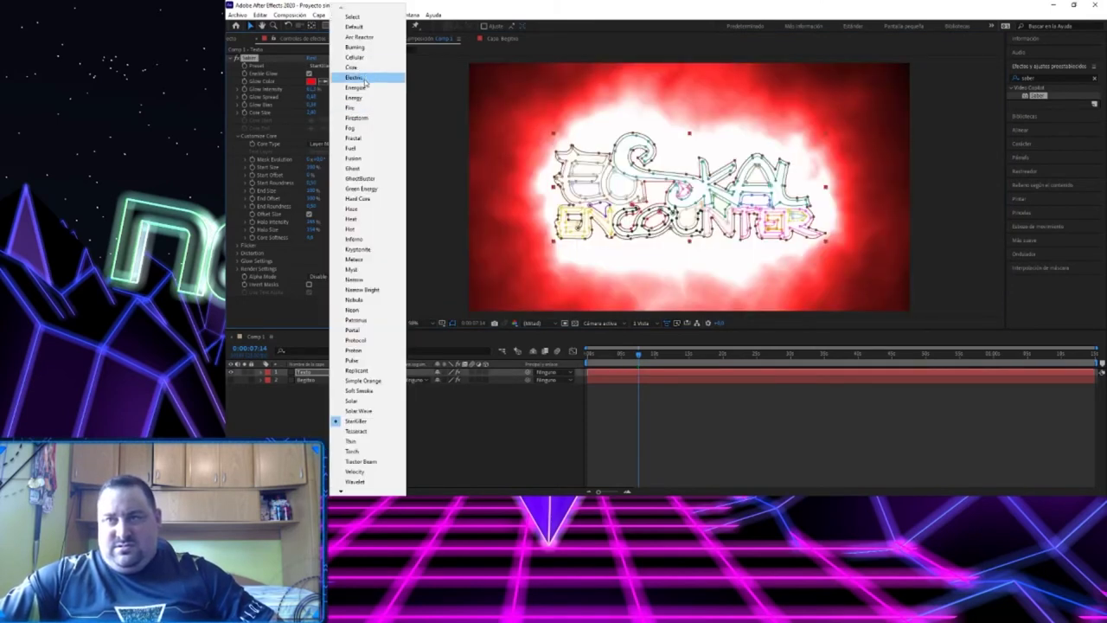
pyautogui.click(363, 77)
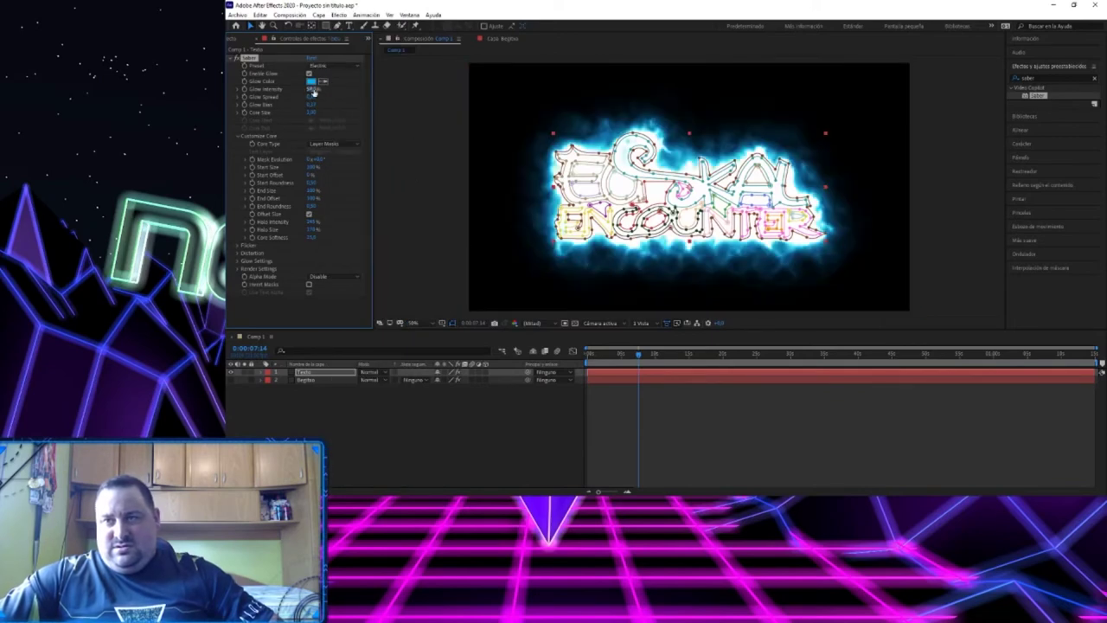
pyautogui.moveTo(311, 89); pyautogui.dragTo(291, 92)
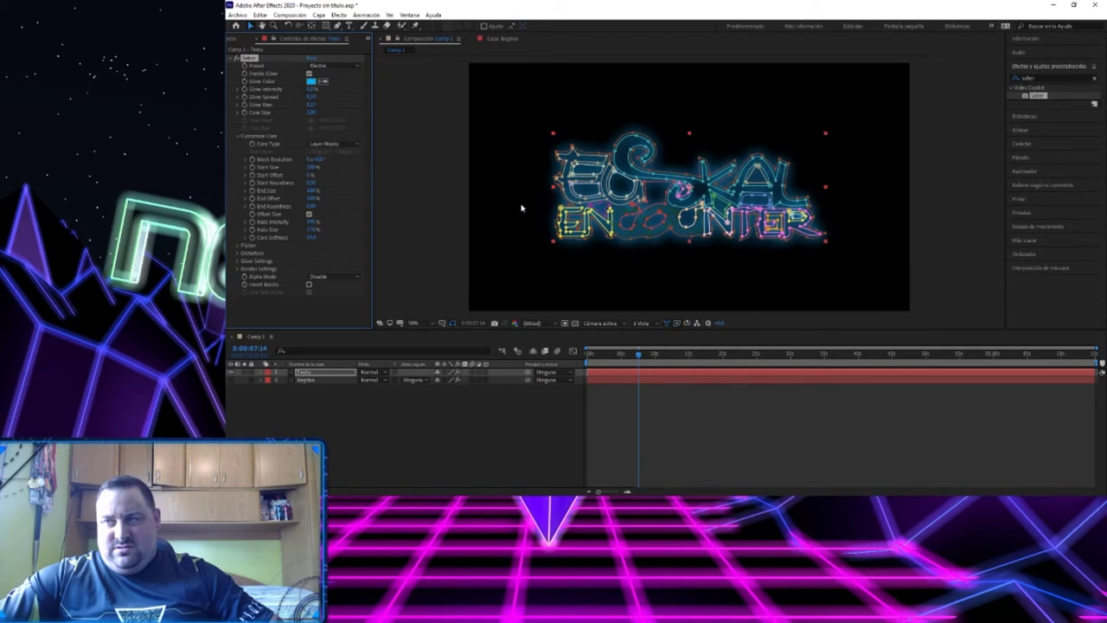
pyautogui.click(342, 67)
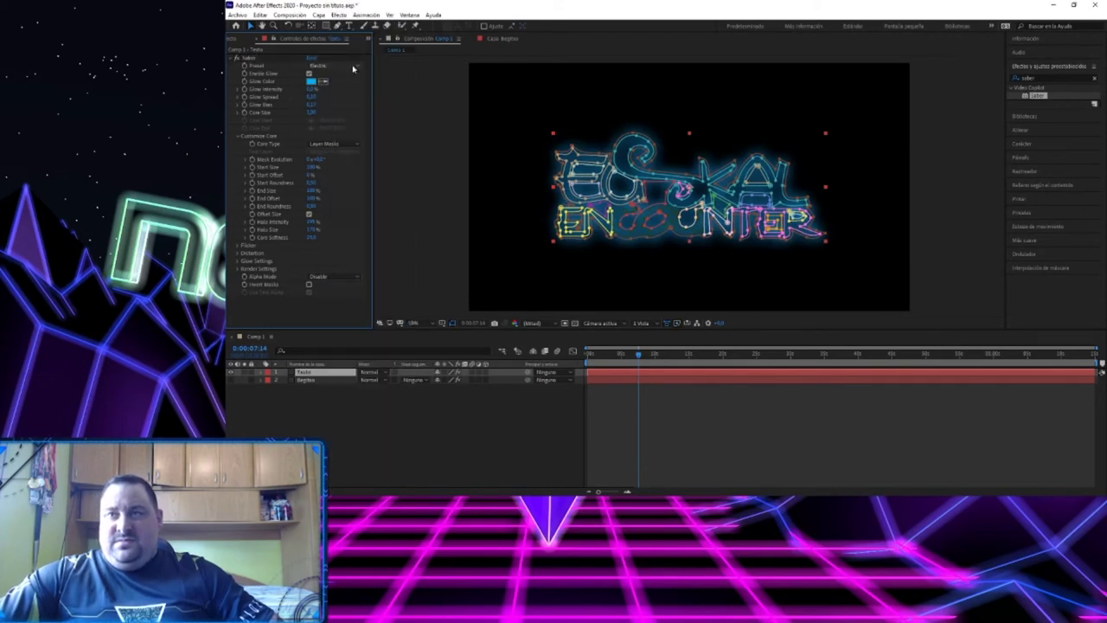
pyautogui.click(352, 70)
pyautogui.click(352, 69)
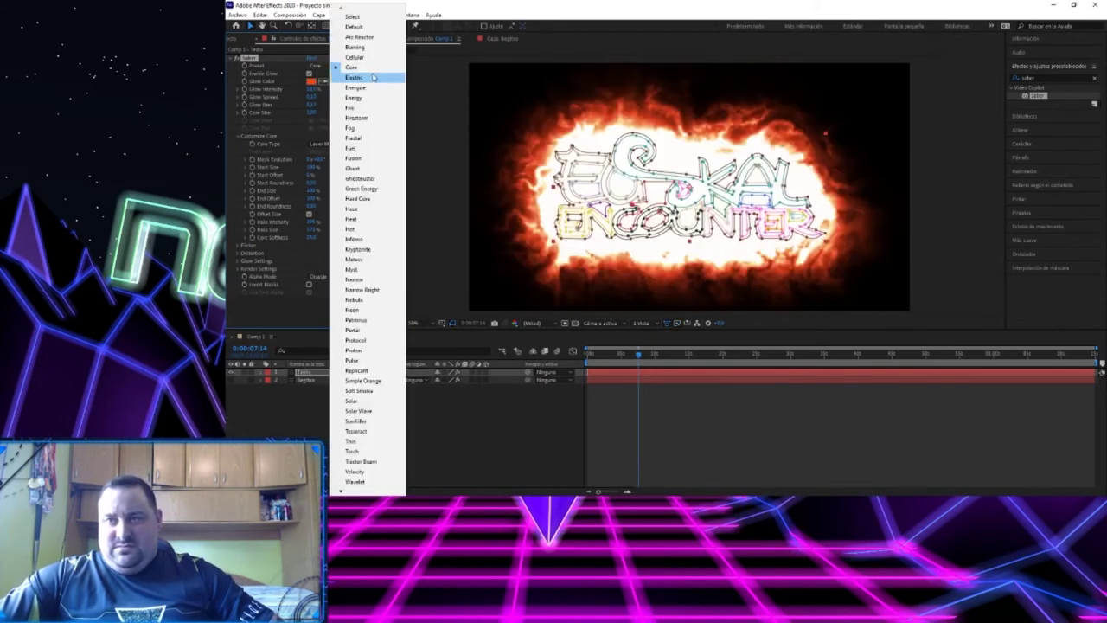
pyautogui.click(373, 87)
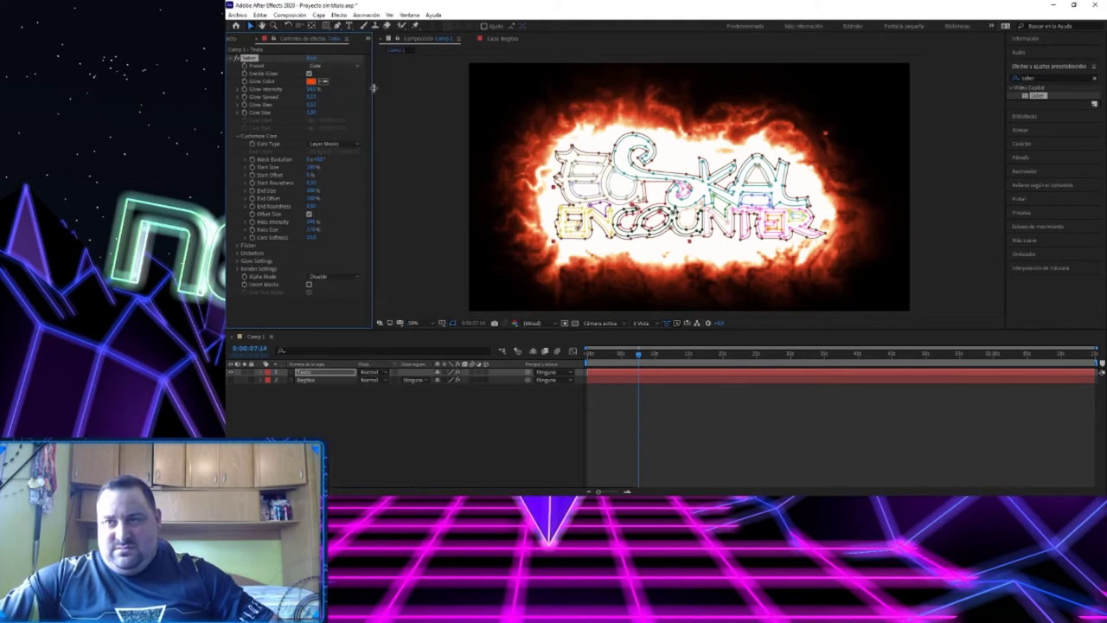
# Try the Energy preset, a dimmed cyan Fog preset, and Fusion as a thin golden outline.
pyautogui.click(356, 65)
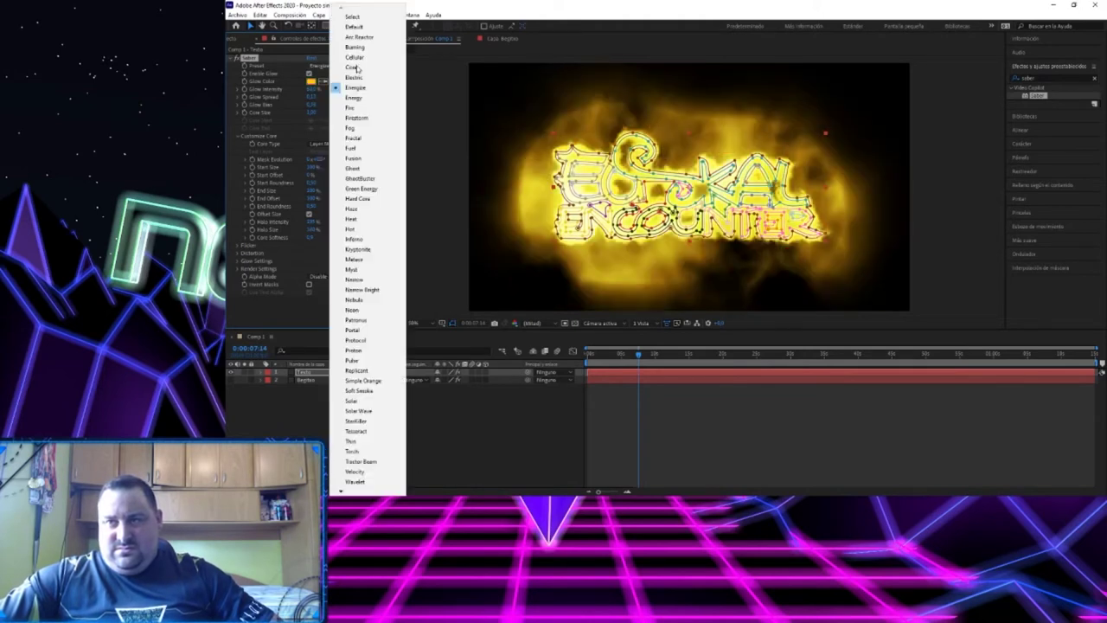
pyautogui.click(362, 98)
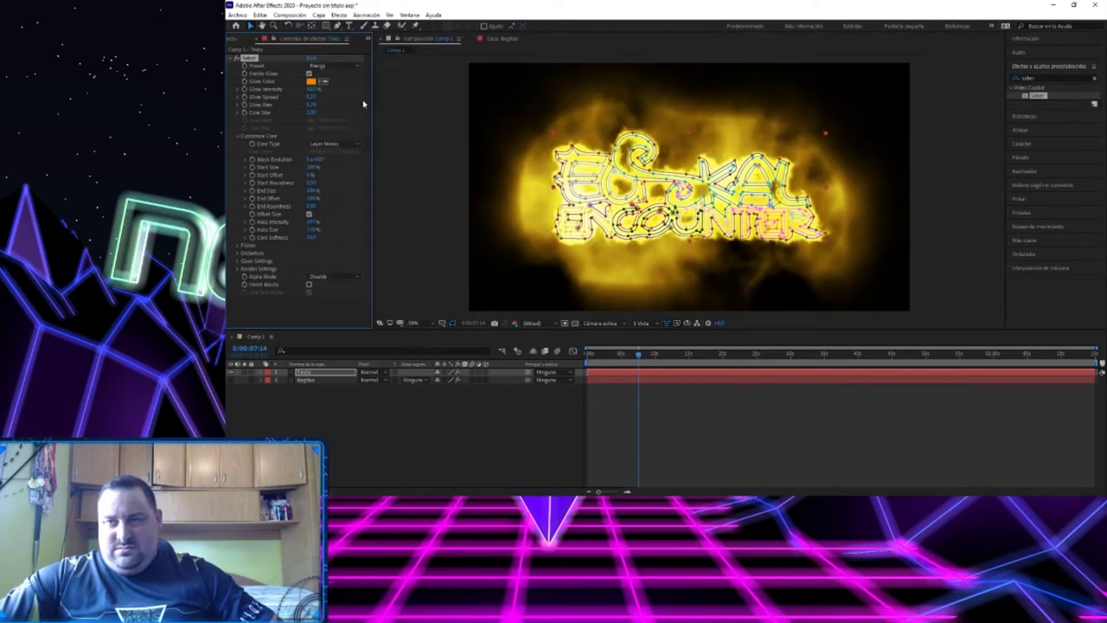
pyautogui.click(360, 69)
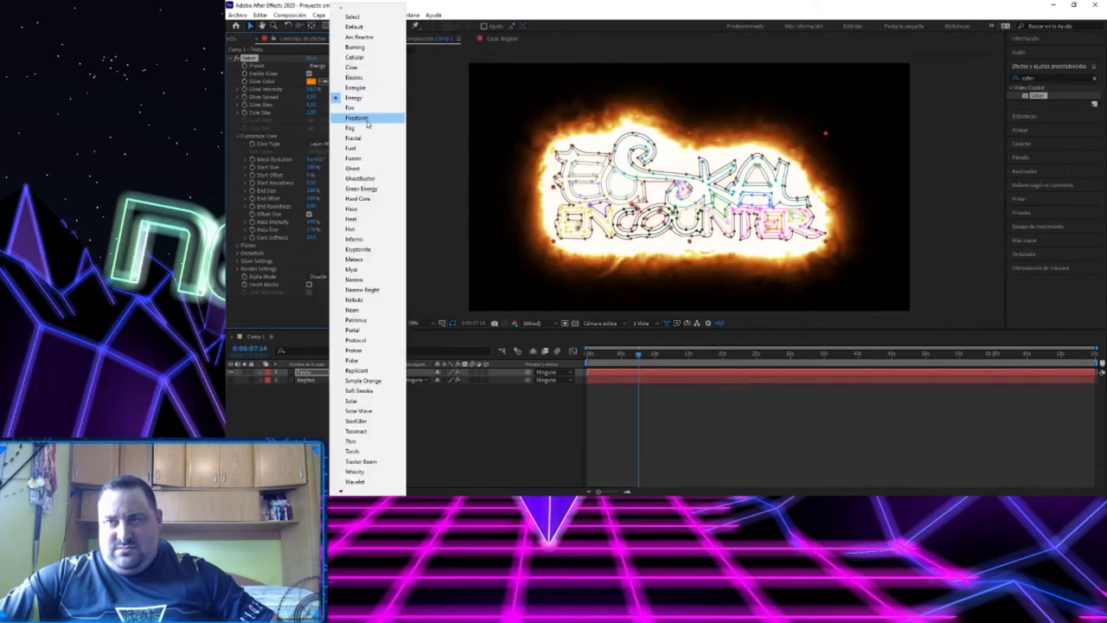
pyautogui.click(367, 129)
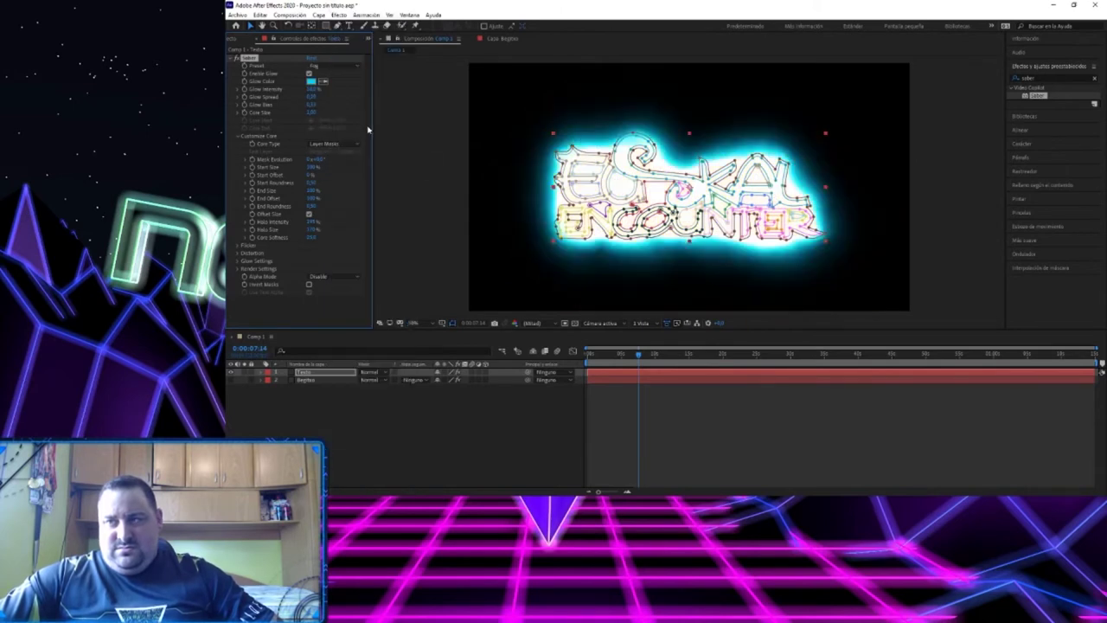
pyautogui.moveTo(311, 90); pyautogui.dragTo(300, 89)
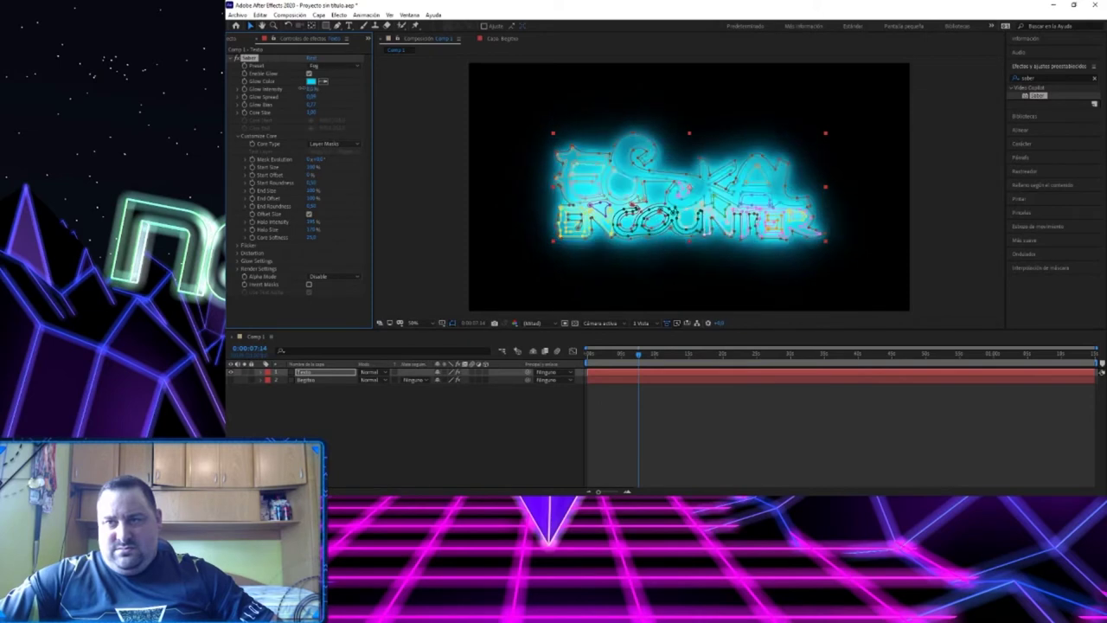
pyautogui.click(448, 194)
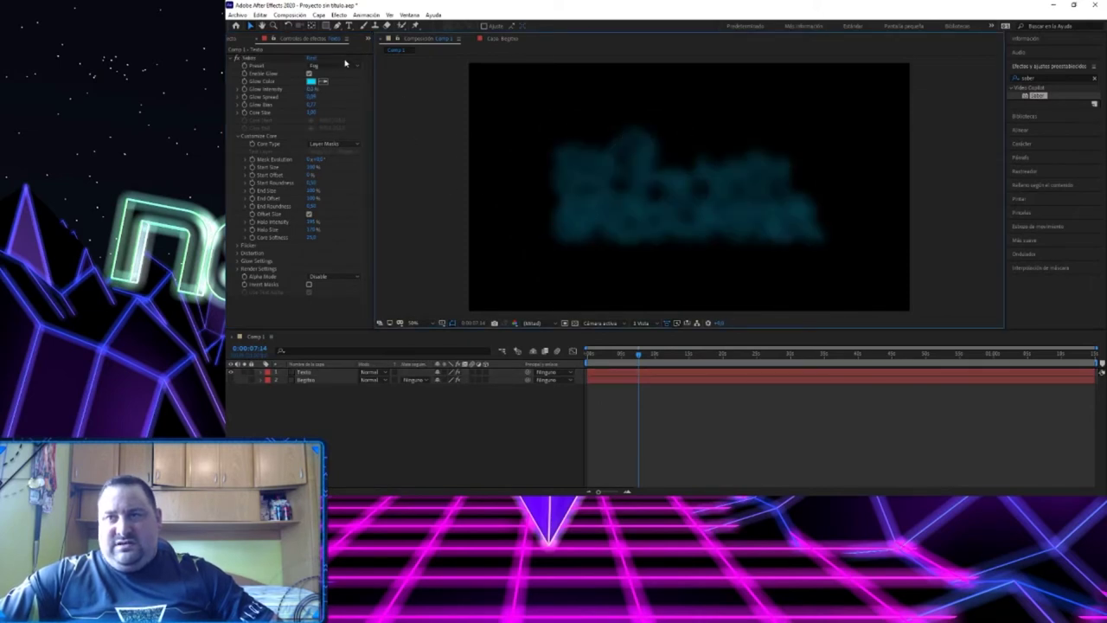
pyautogui.click(350, 66)
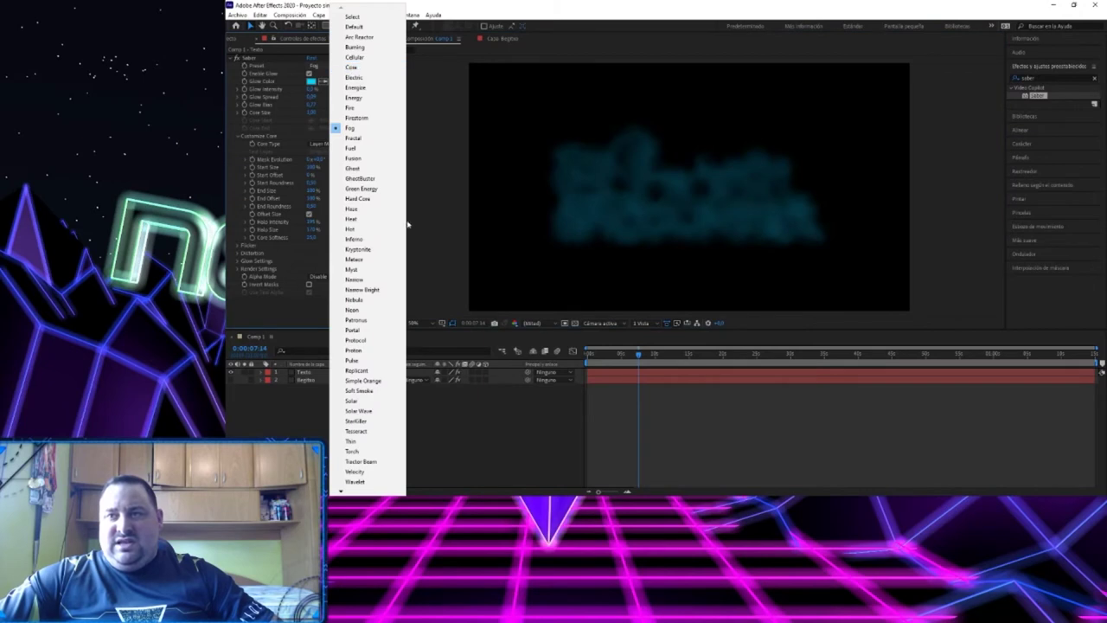
pyautogui.click(368, 159)
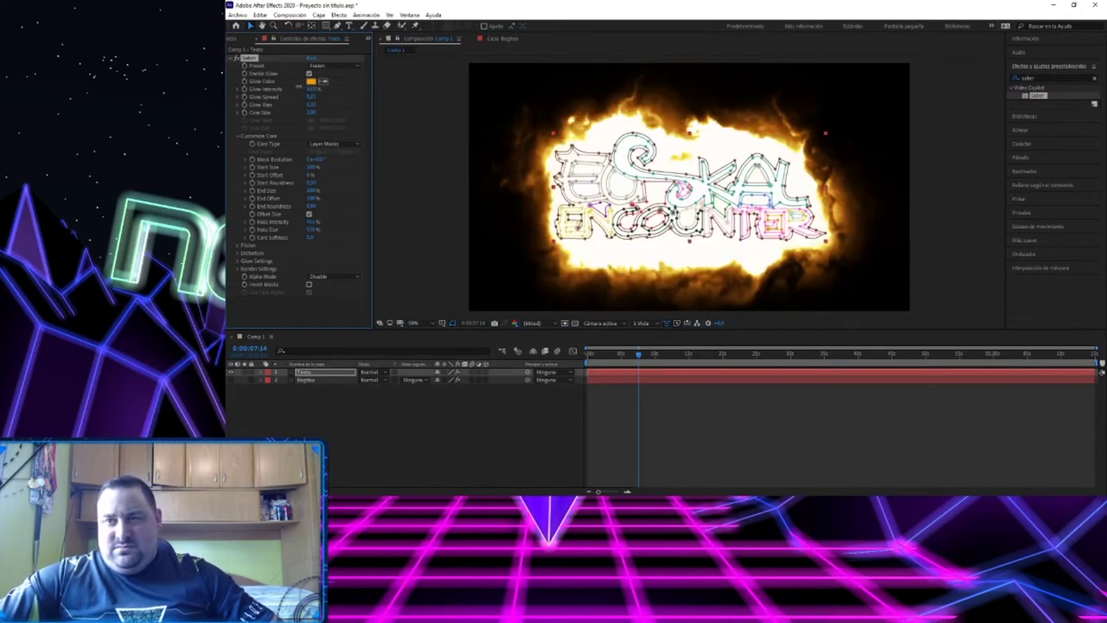
pyautogui.moveTo(299, 87); pyautogui.dragTo(290, 88)
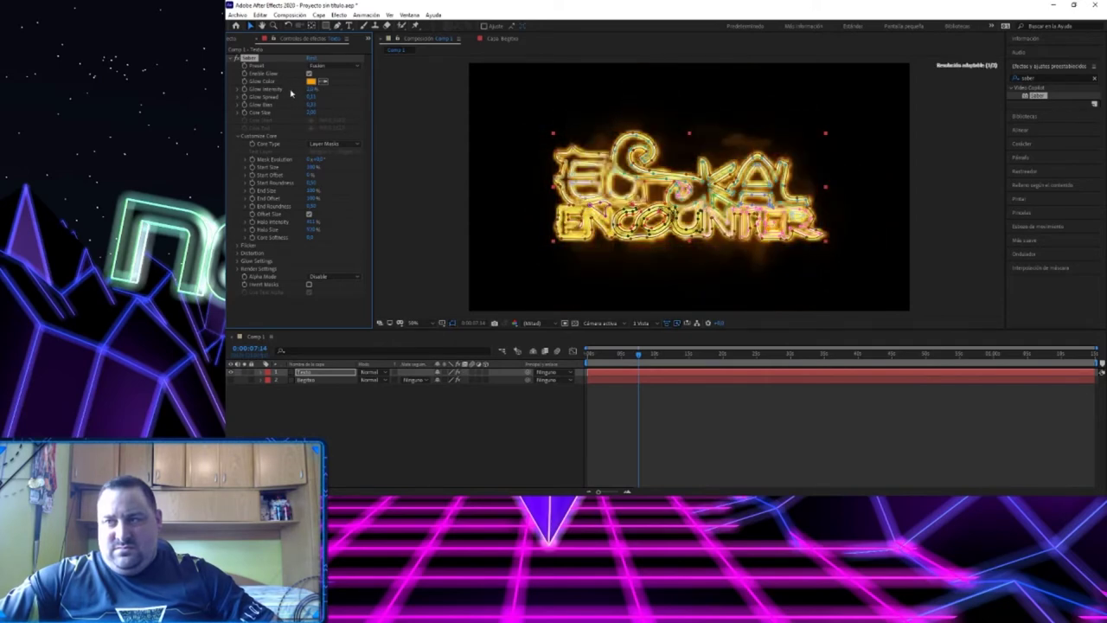
pyautogui.click(441, 188)
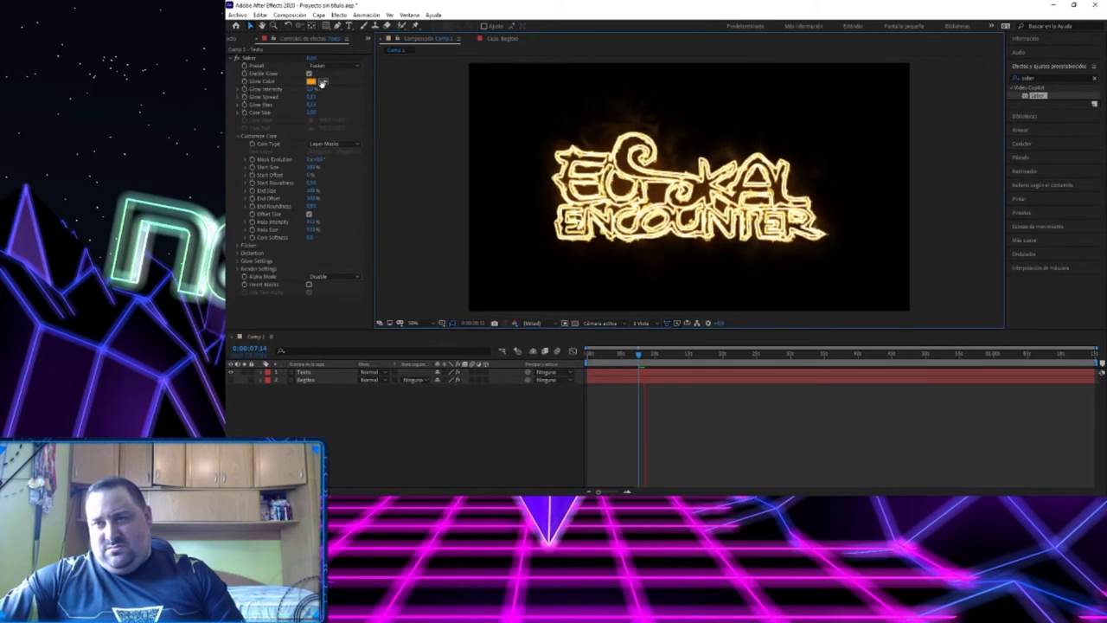
# Return to the Core preset, then apply a dimmed blue Ghost preset.
pyautogui.click(333, 66)
pyautogui.click(341, 86)
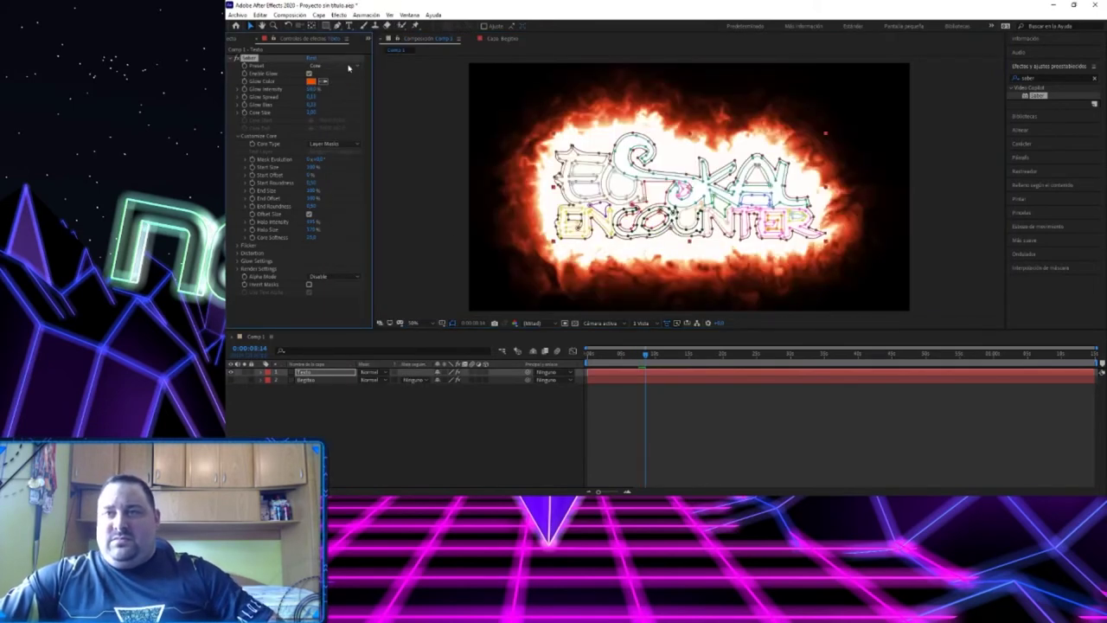
pyautogui.click(349, 67)
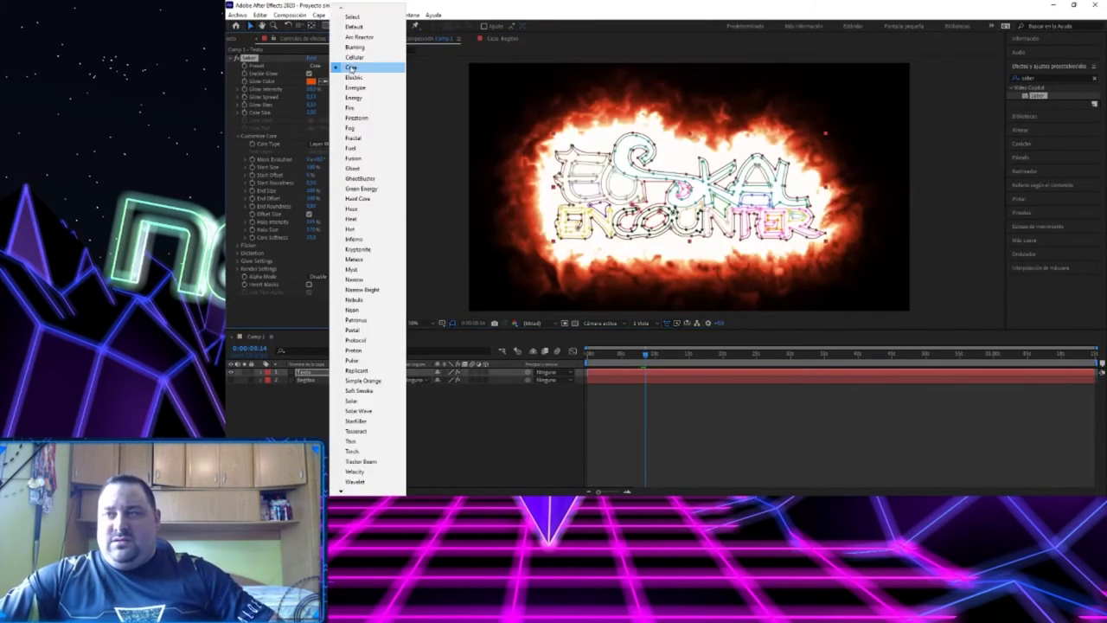
pyautogui.click(377, 170)
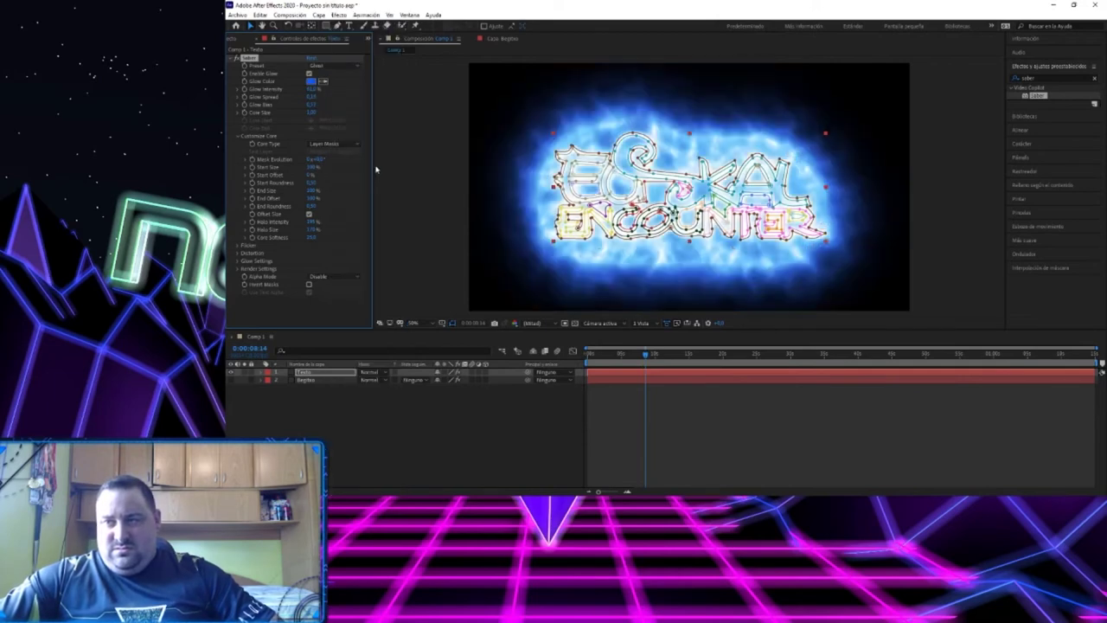
pyautogui.moveTo(312, 88); pyautogui.dragTo(297, 89)
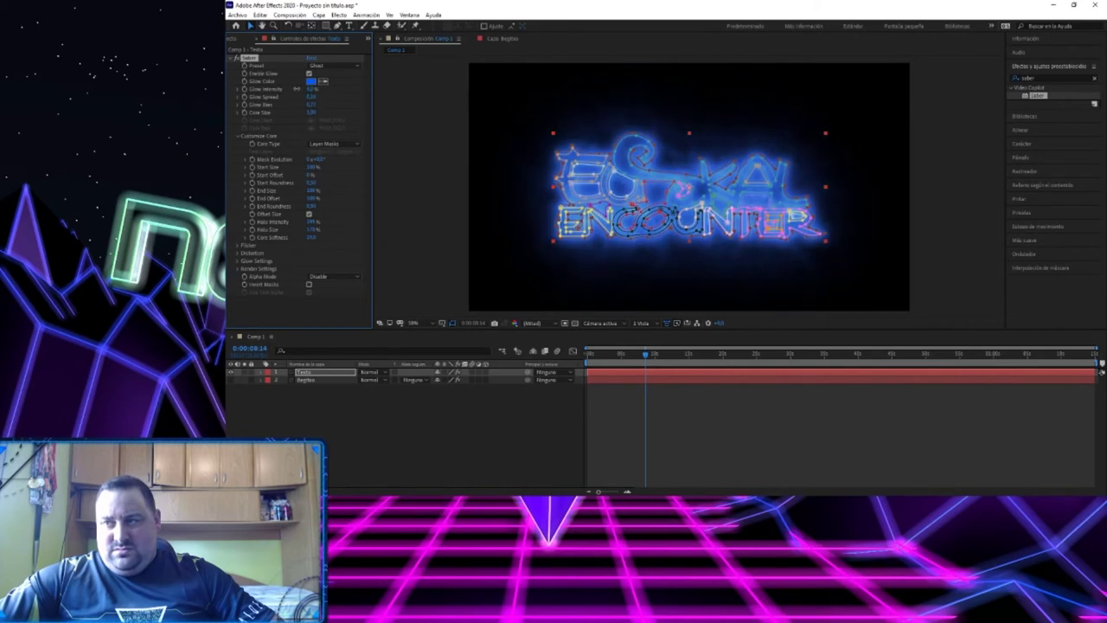
pyautogui.click(439, 188)
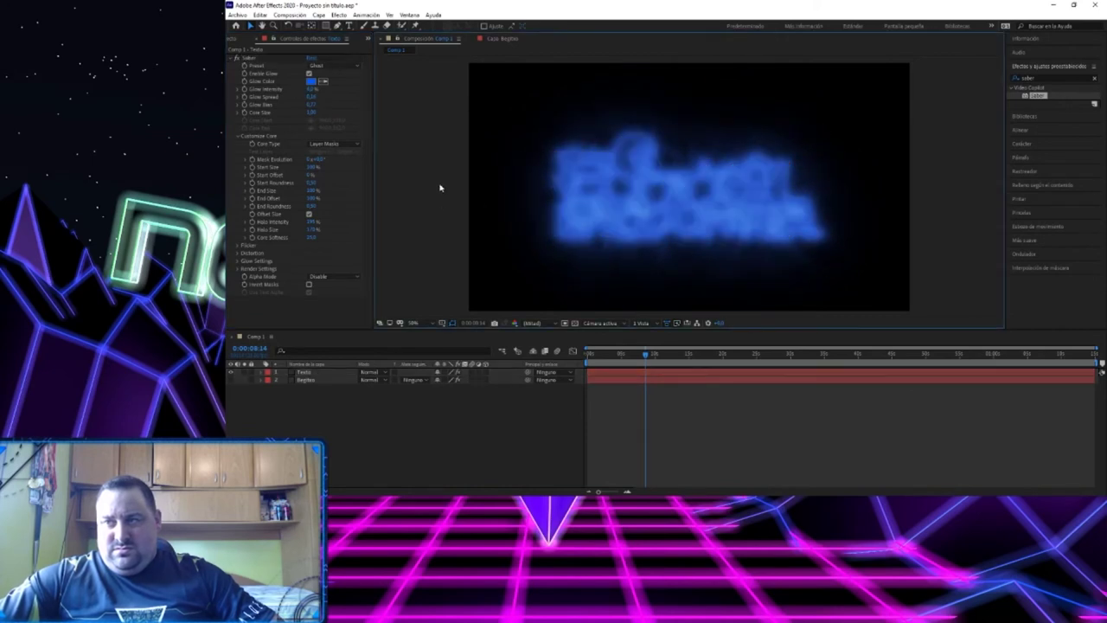
# Apply the Neon preset, dim it, and recolour the glow light cyan.
pyautogui.click(338, 65)
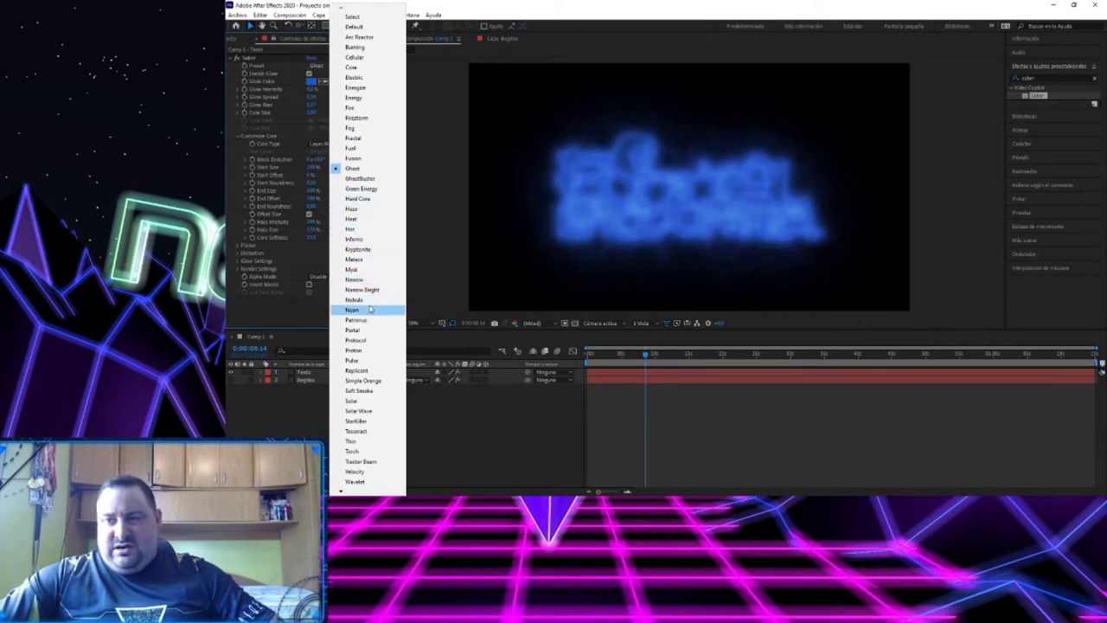
pyautogui.click(370, 309)
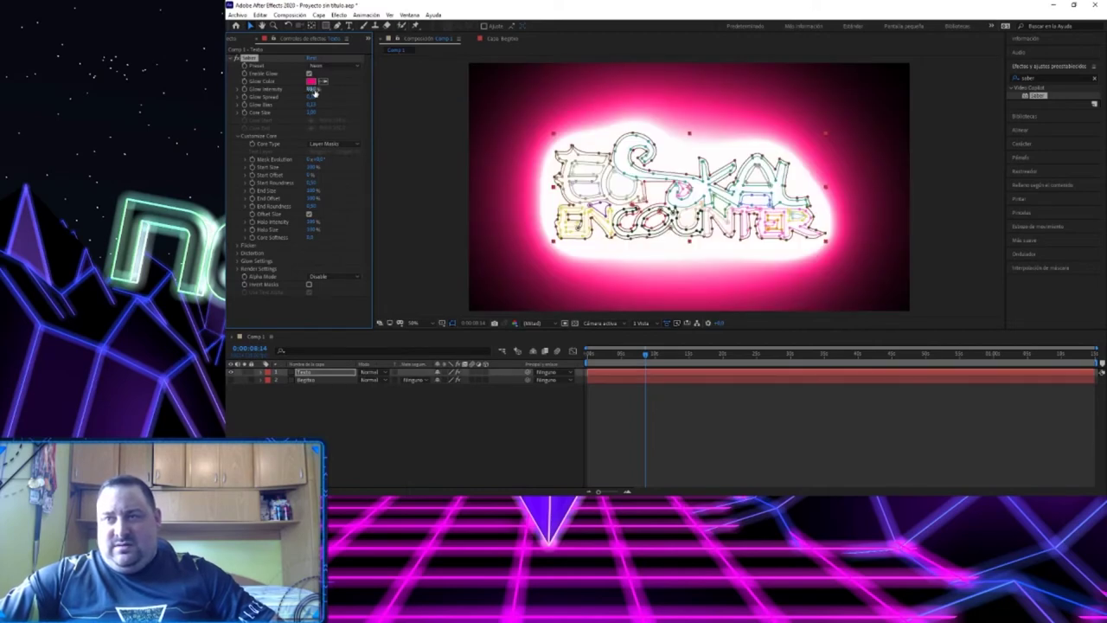
pyautogui.moveTo(313, 90); pyautogui.dragTo(279, 92)
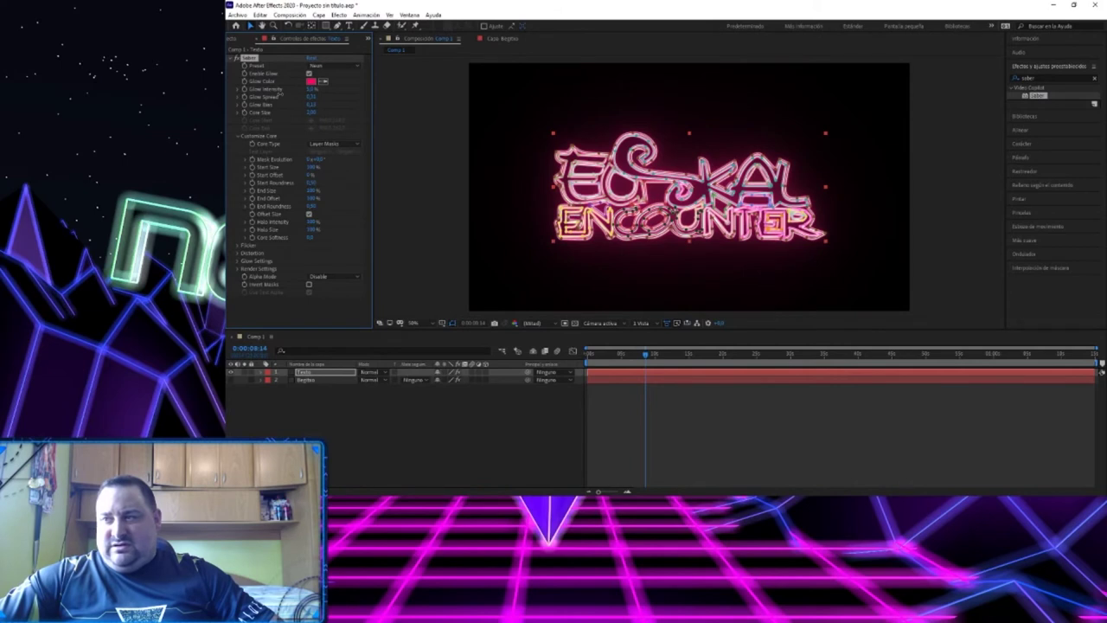
pyautogui.click(313, 83)
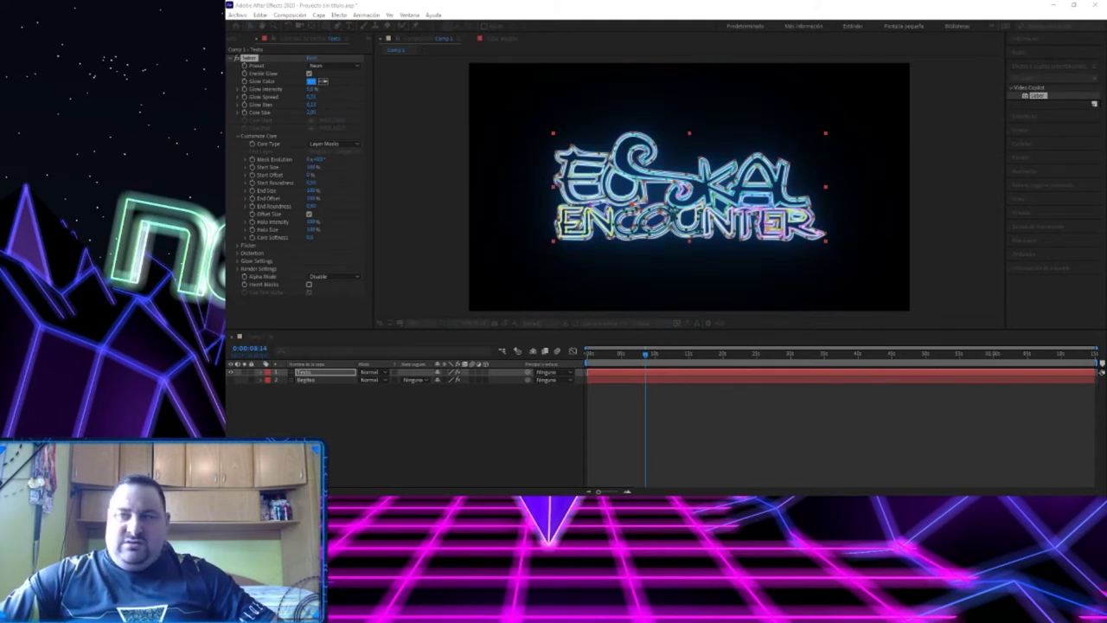
pyautogui.click(411, 175)
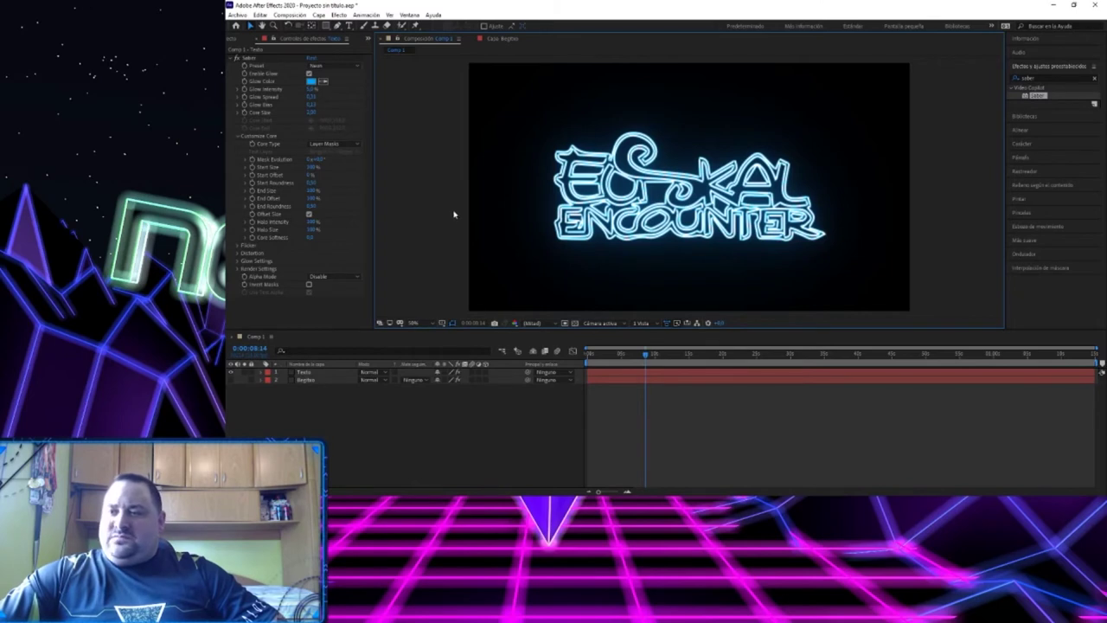
pyautogui.click(571, 195)
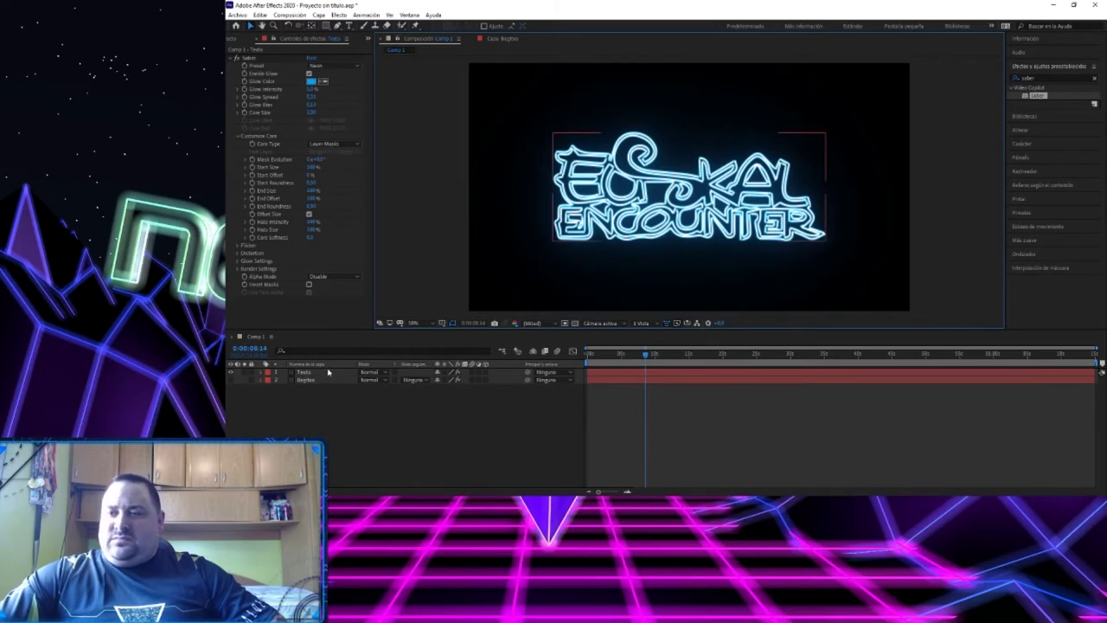
# Hide the text, then enlarge the orange glowing logo and move it to the composition centre.
pyautogui.click(230, 377)
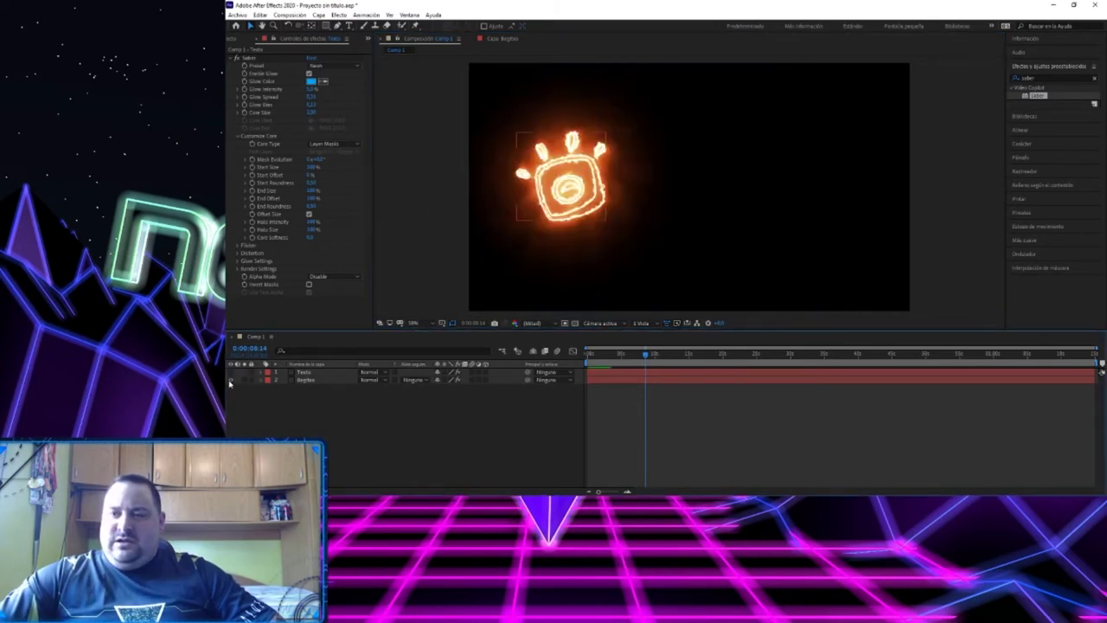
pyautogui.click(230, 380)
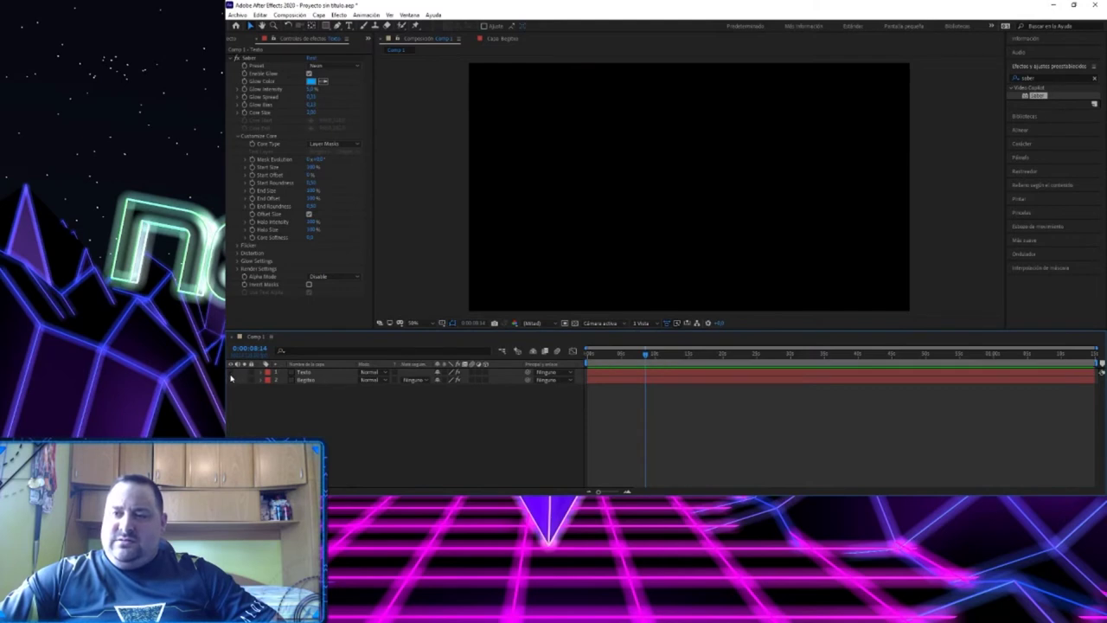
pyautogui.click(231, 374)
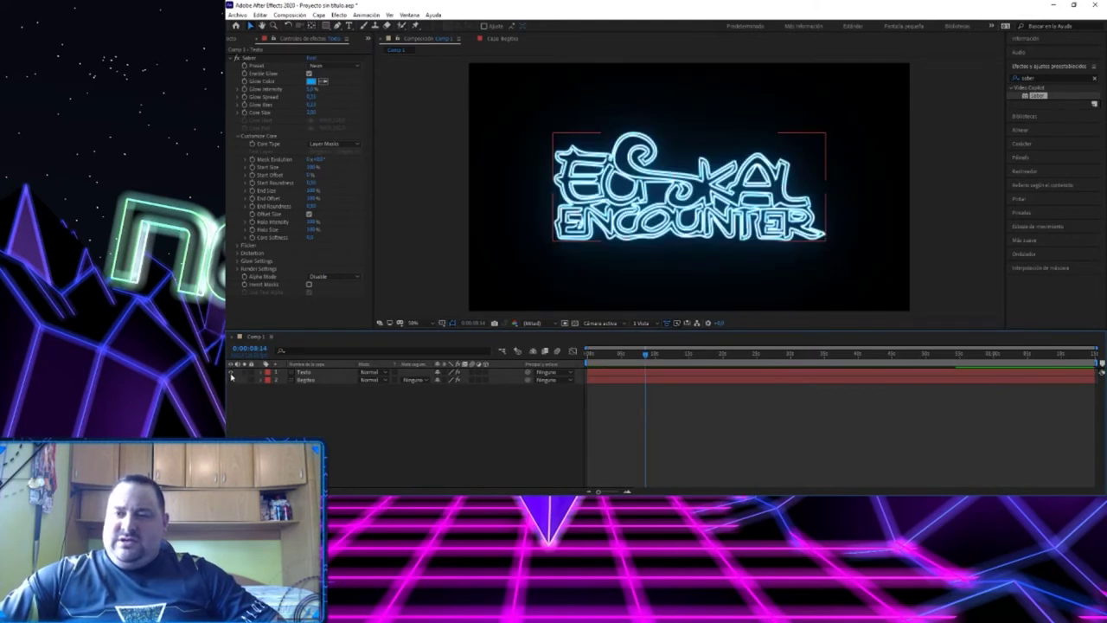
pyautogui.click(231, 382)
pyautogui.click(230, 373)
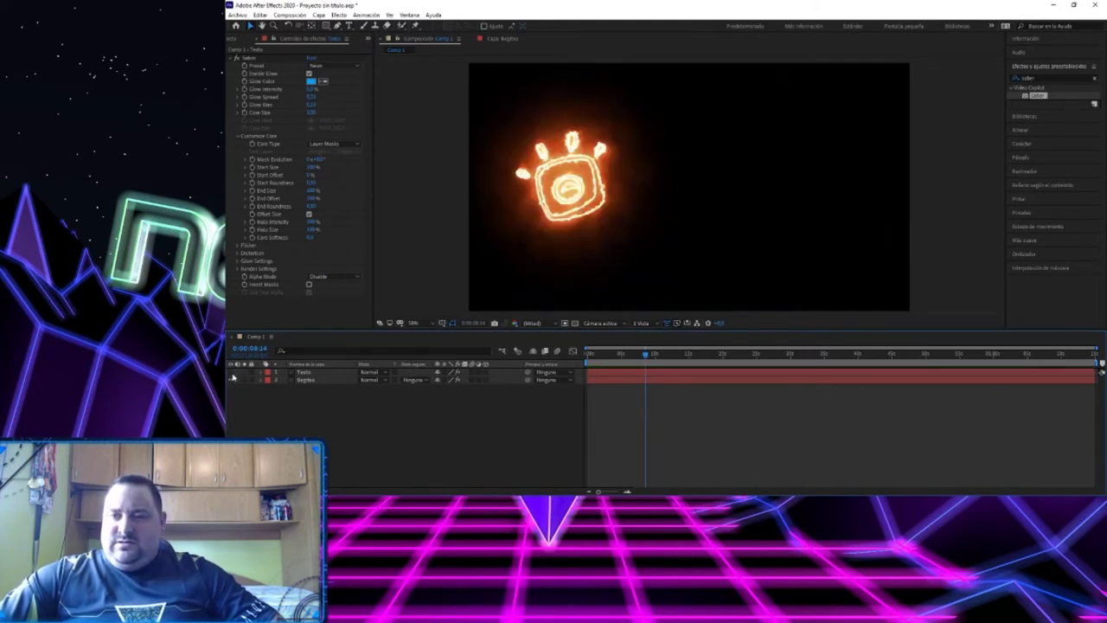
pyautogui.click(600, 217)
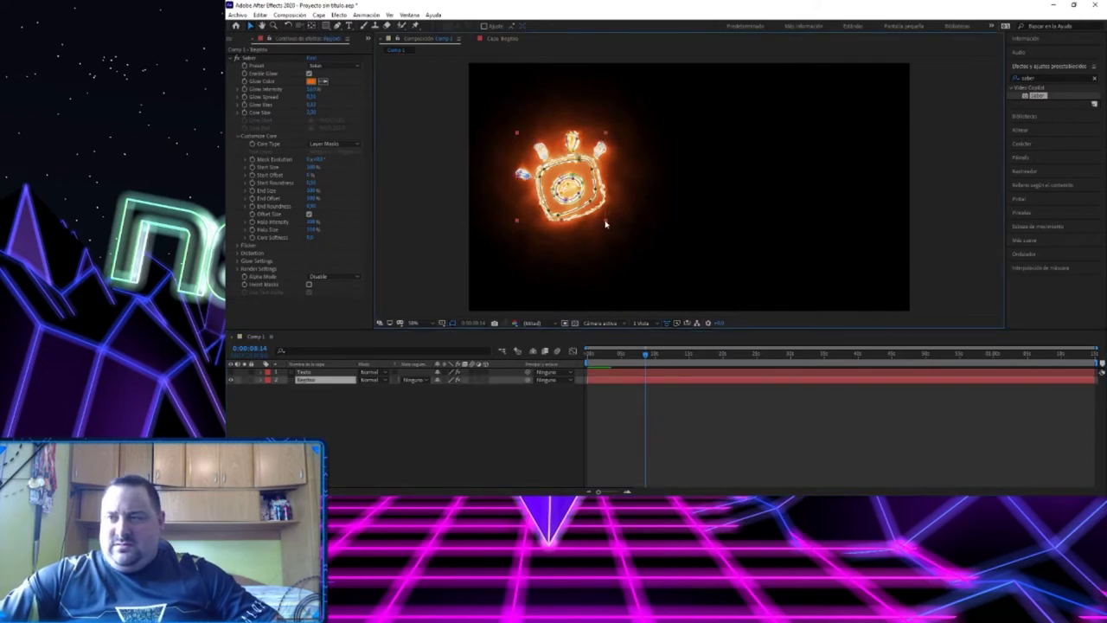
pyautogui.moveTo(606, 224); pyautogui.dragTo(619, 236)
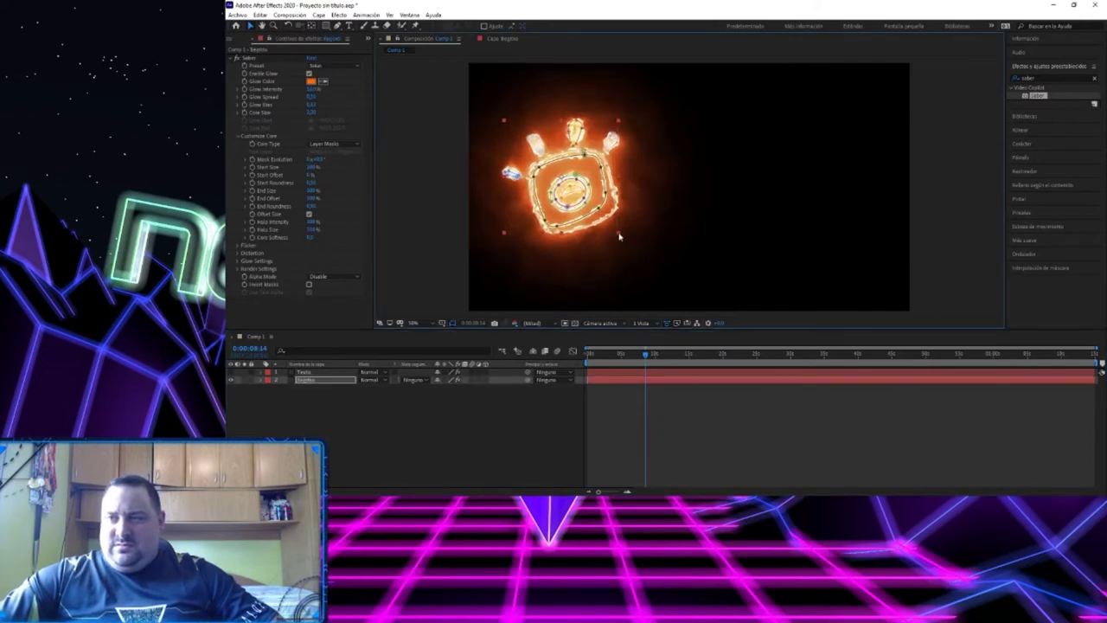
pyautogui.click(296, 404)
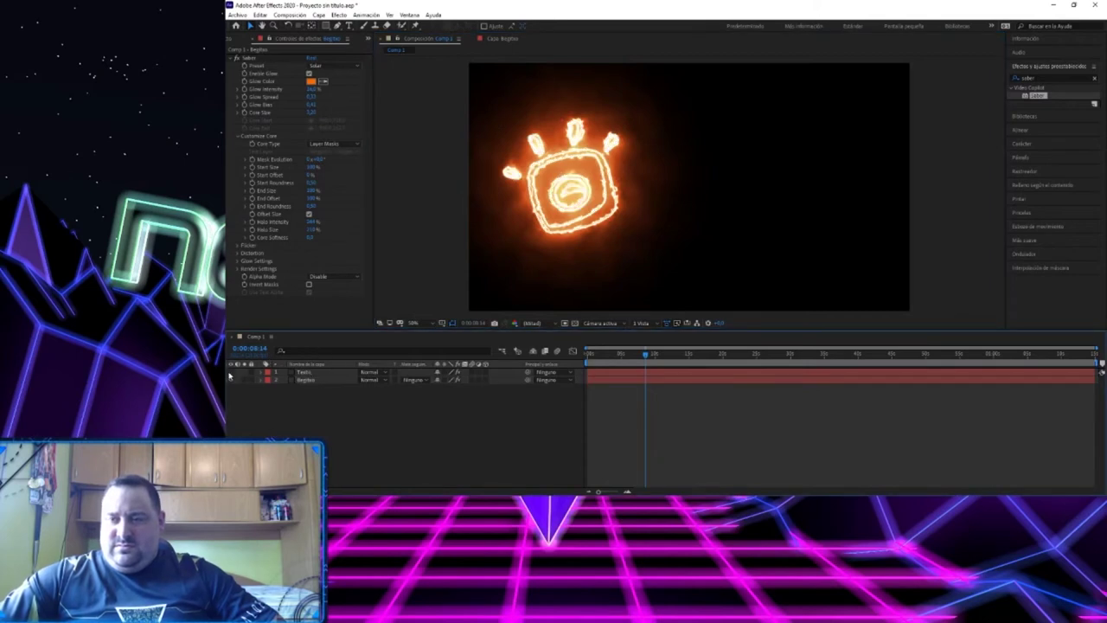
pyautogui.moveTo(556, 189); pyautogui.dragTo(673, 189)
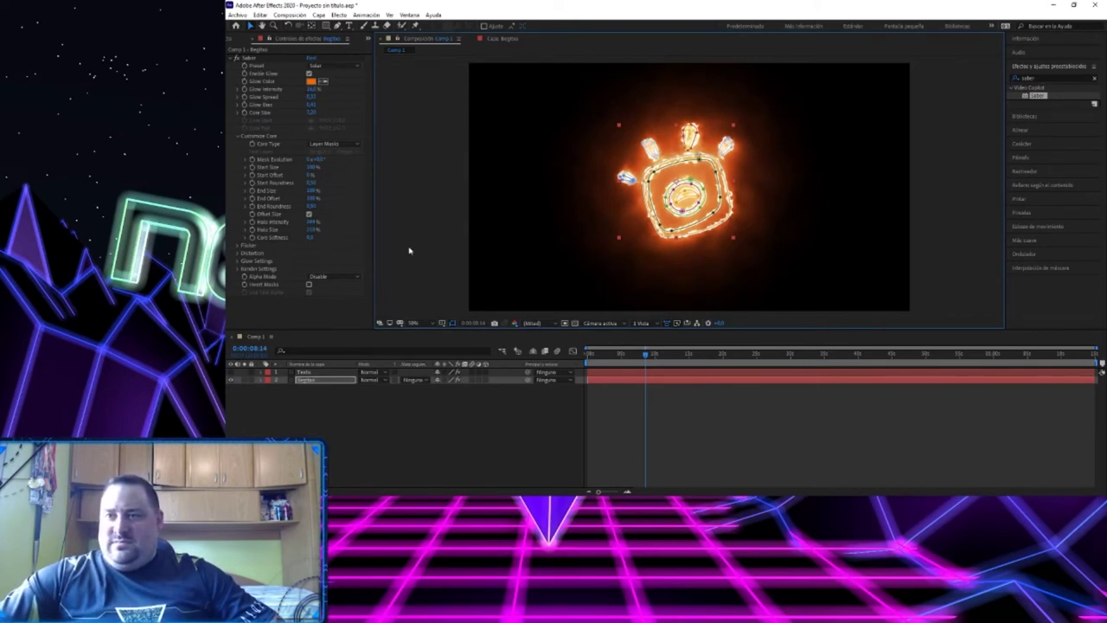
pyautogui.click(434, 245)
# Keep Saber's alpha mode on Disable, hide the logo layer, and show the Texto layer again.
pyautogui.click(328, 278)
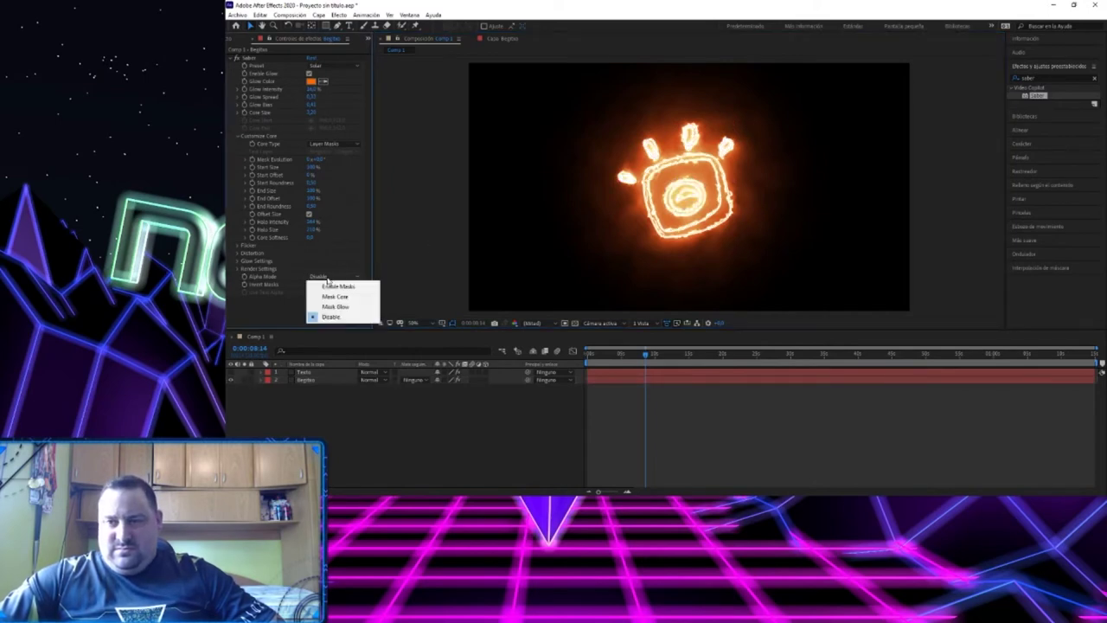
pyautogui.click(311, 378)
pyautogui.click(310, 374)
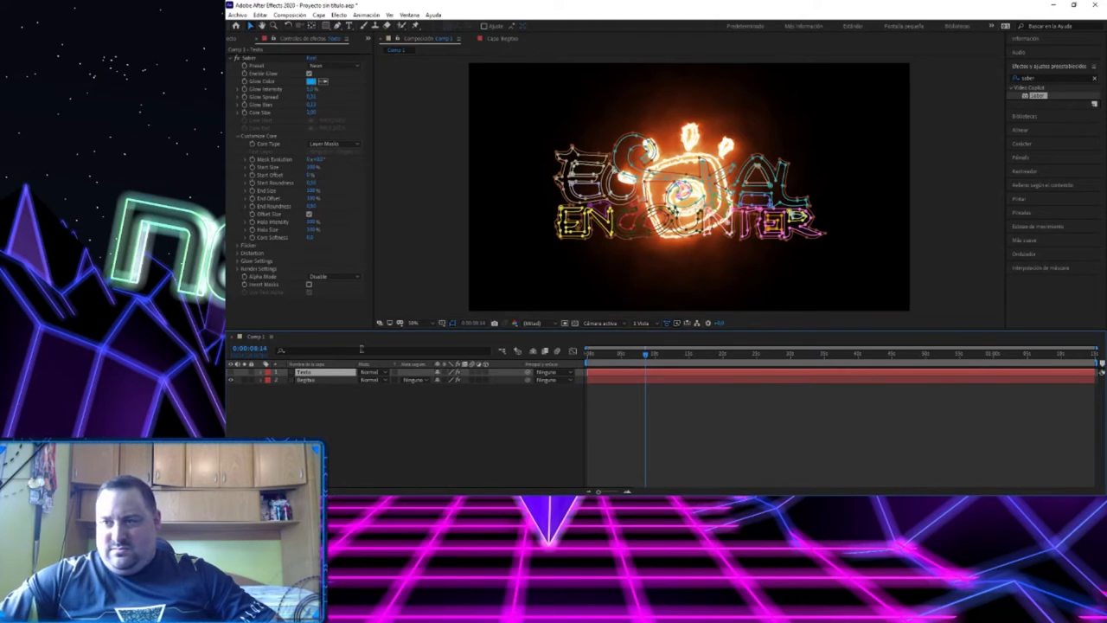
pyautogui.click(343, 436)
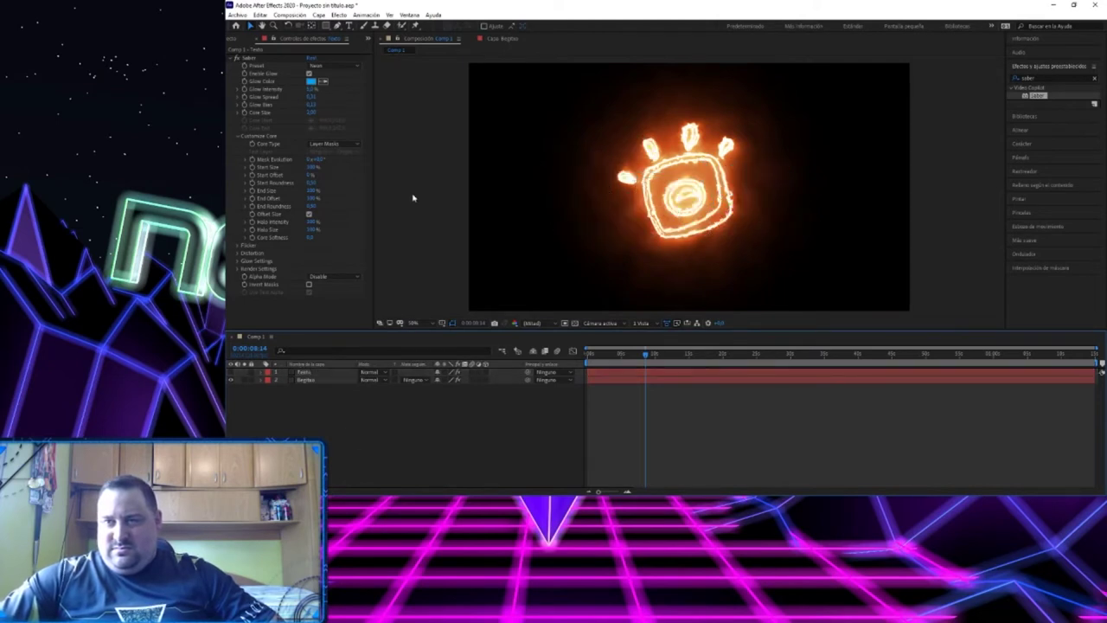
pyautogui.click(230, 381)
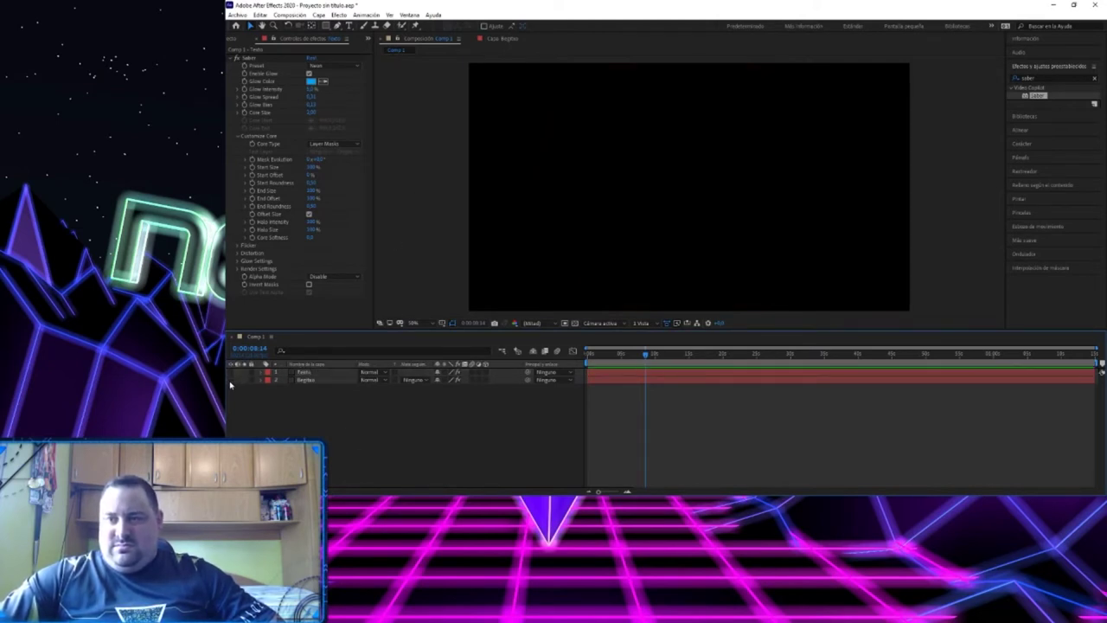
pyautogui.click(232, 372)
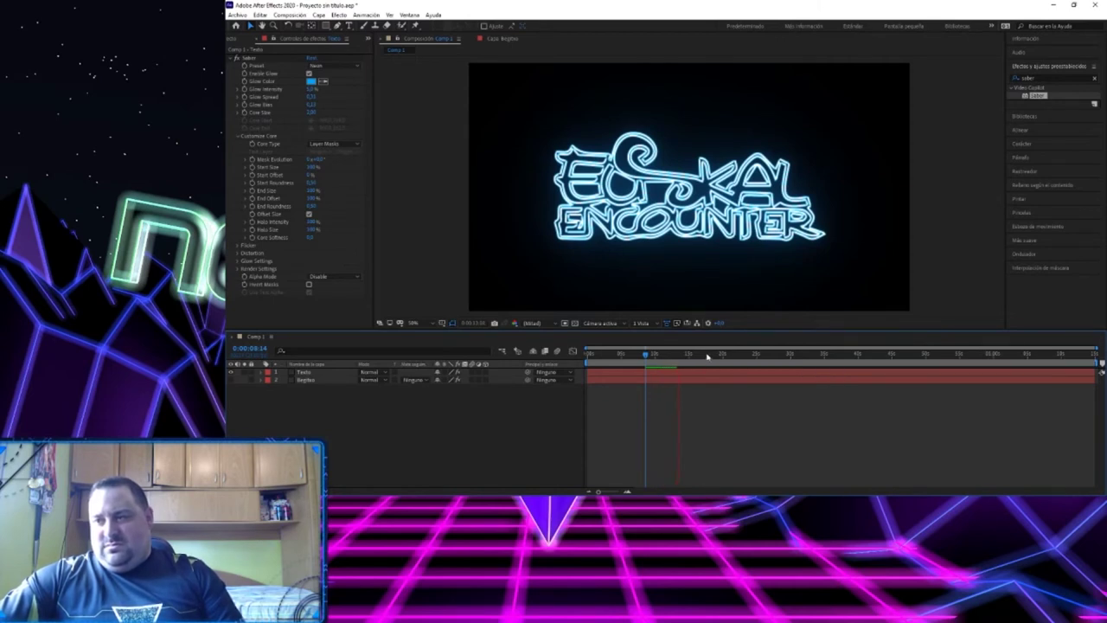
# Set the playhead to 0:00:13:12 and add Comp 1 to the render queue via Archivo > Exportar.
pyautogui.click(679, 354)
pyautogui.click(686, 372)
pyautogui.click(686, 394)
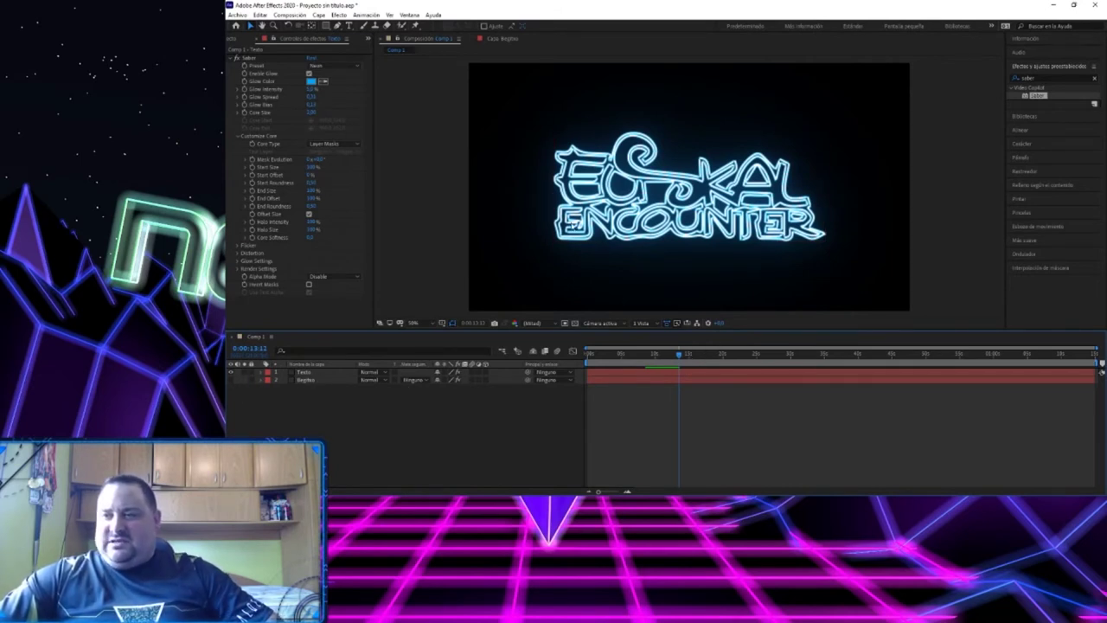
pyautogui.click(237, 15)
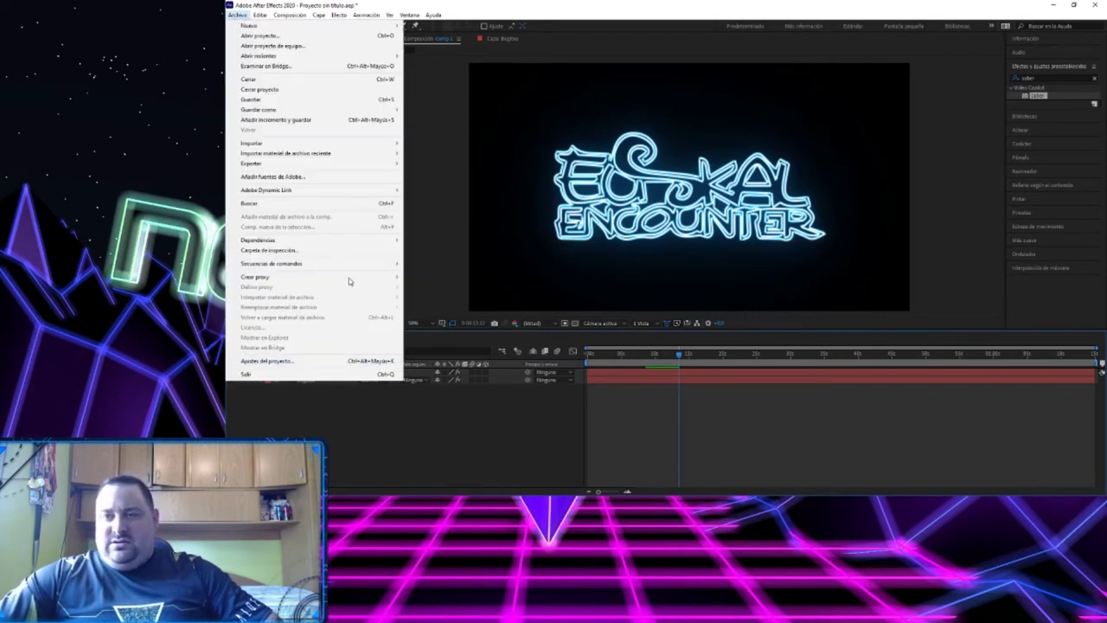
pyautogui.moveTo(372, 164)
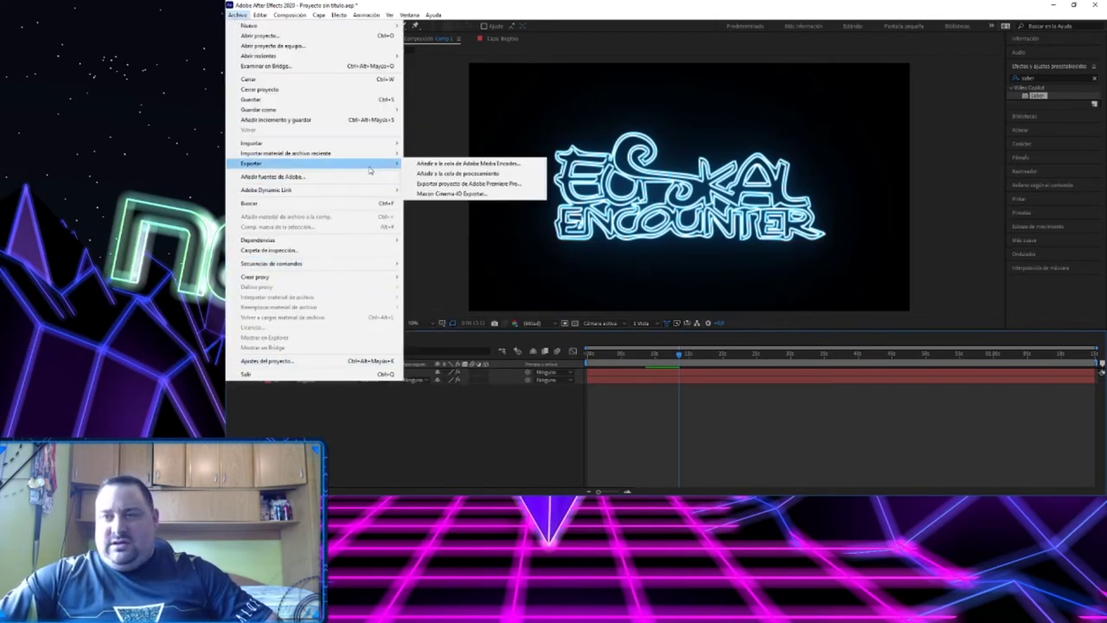
pyautogui.click(443, 174)
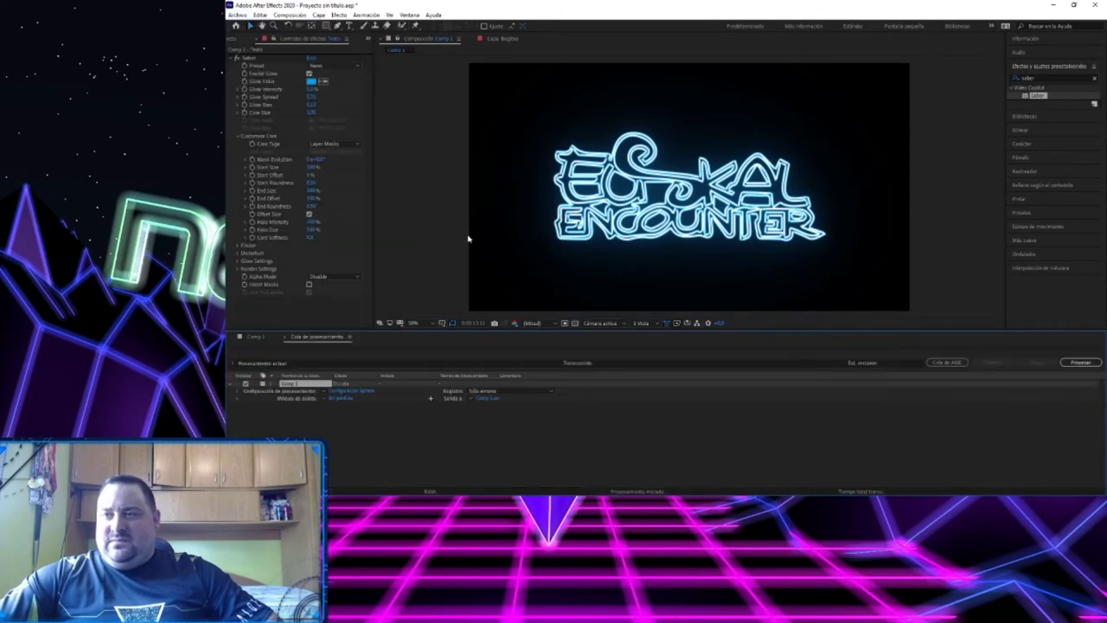
# Set Comp 1's output module to QuickTime format with RGB + Alfa channels.
pyautogui.click(339, 398)
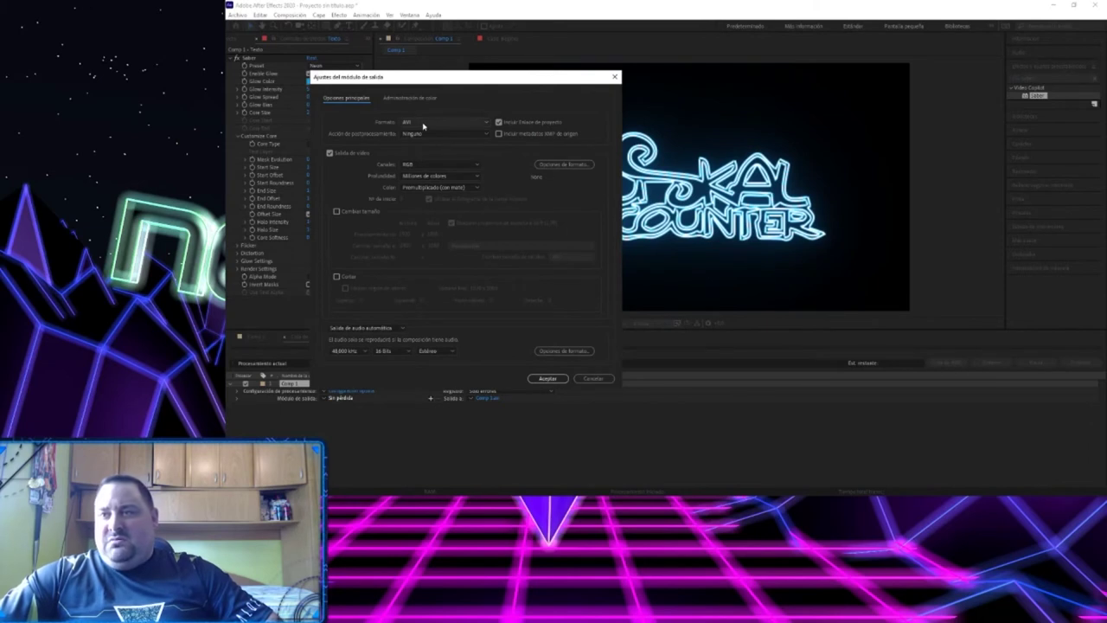
pyautogui.click(422, 122)
pyautogui.click(422, 223)
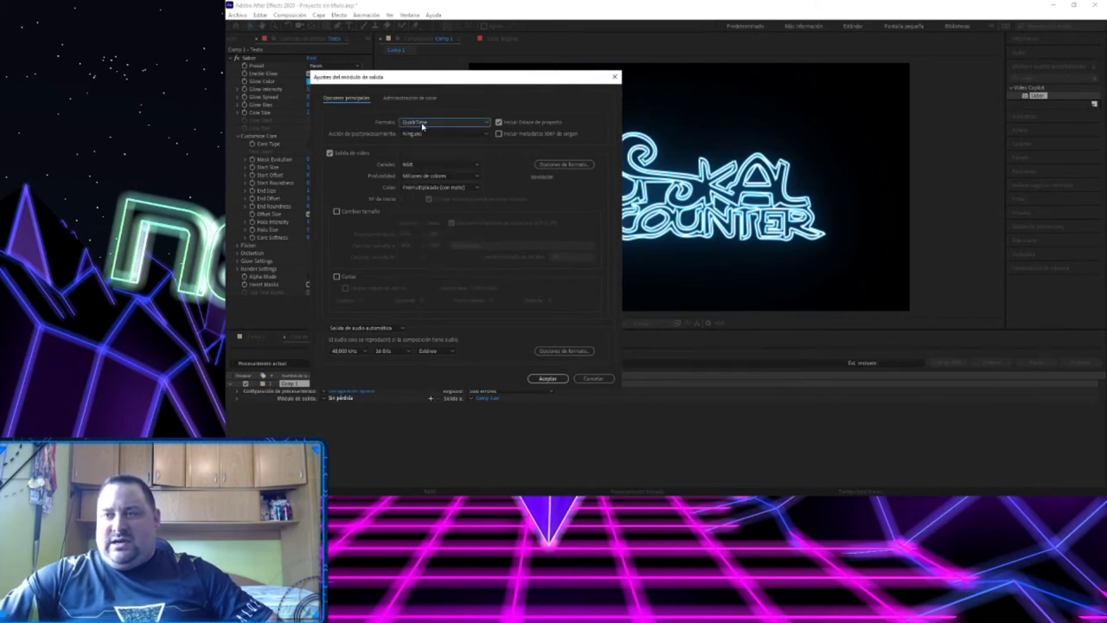
pyautogui.click(426, 164)
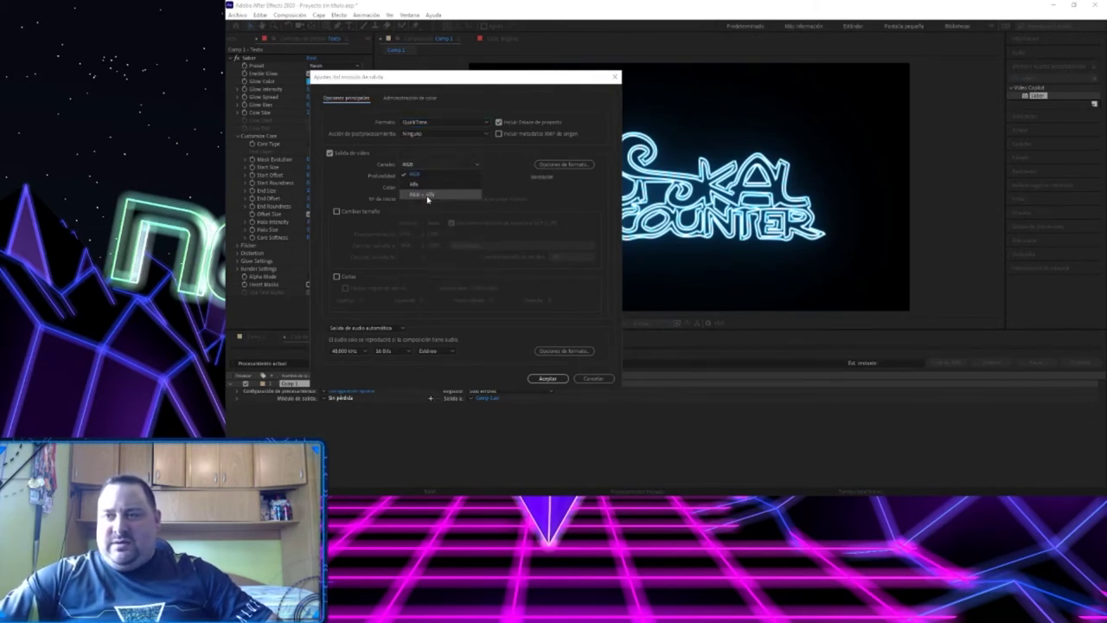
pyautogui.click(424, 194)
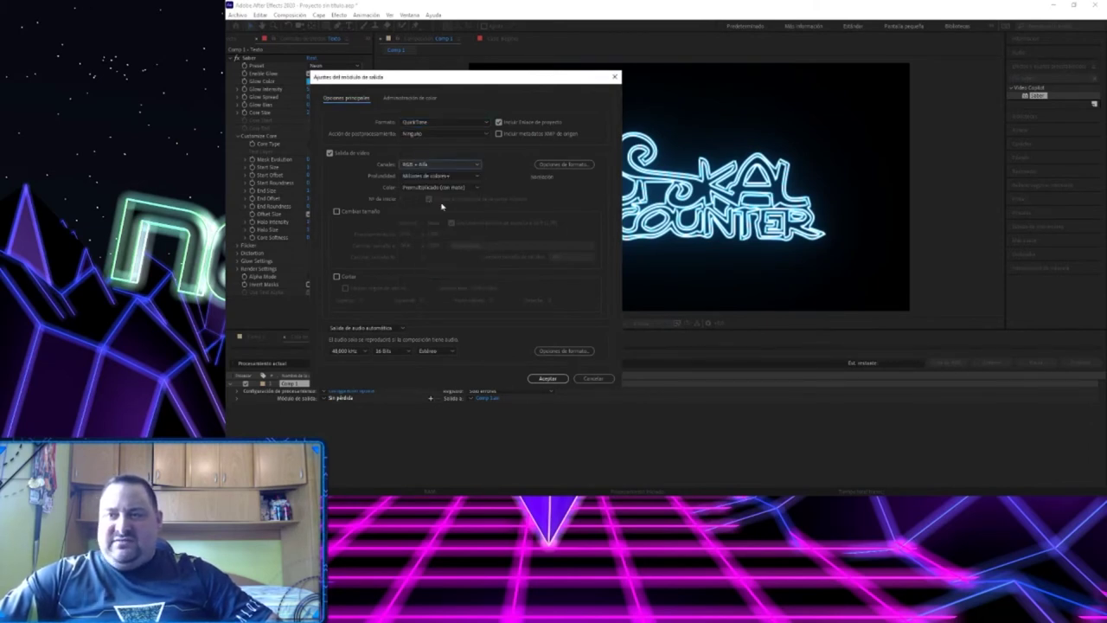
pyautogui.click(541, 378)
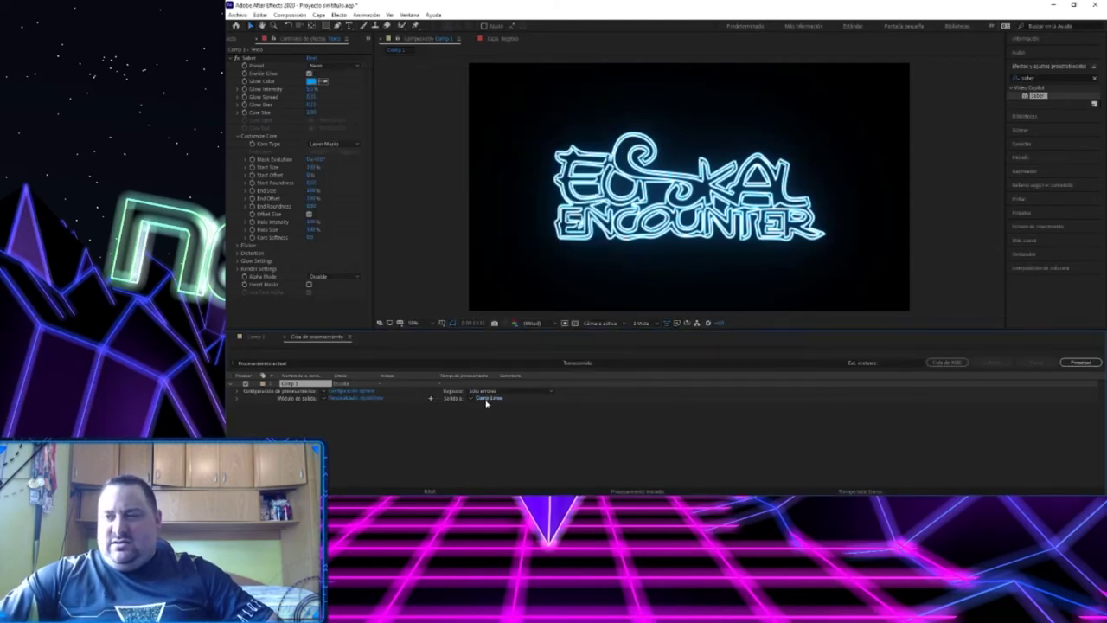
# Save the render output as Comp 1 on the Escritorio and start rendering with Procesar.
pyautogui.click(487, 400)
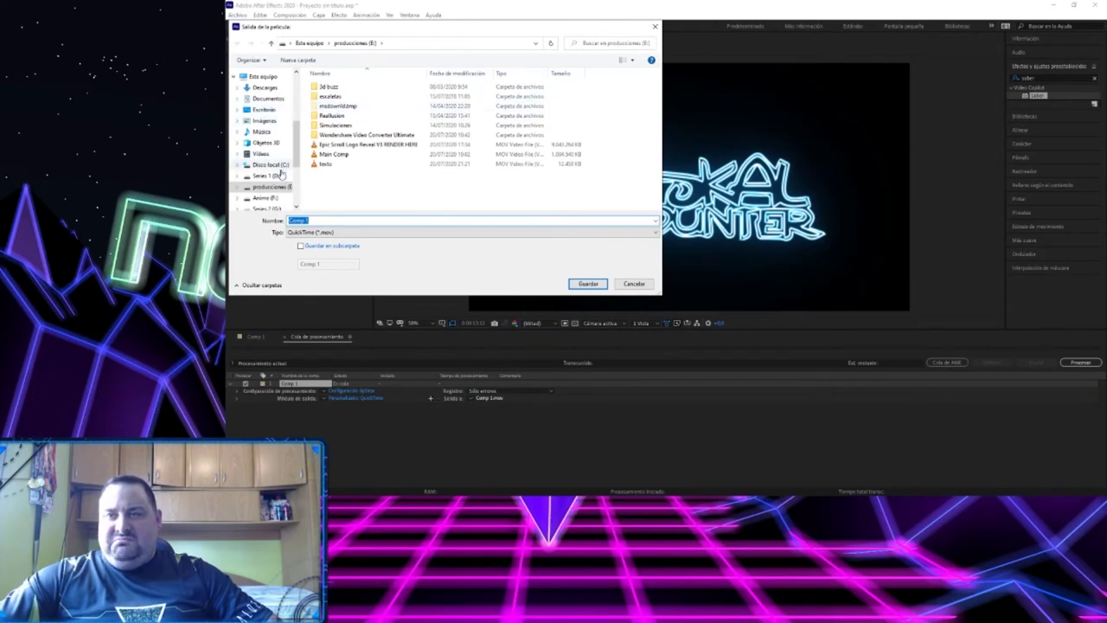
pyautogui.click(265, 110)
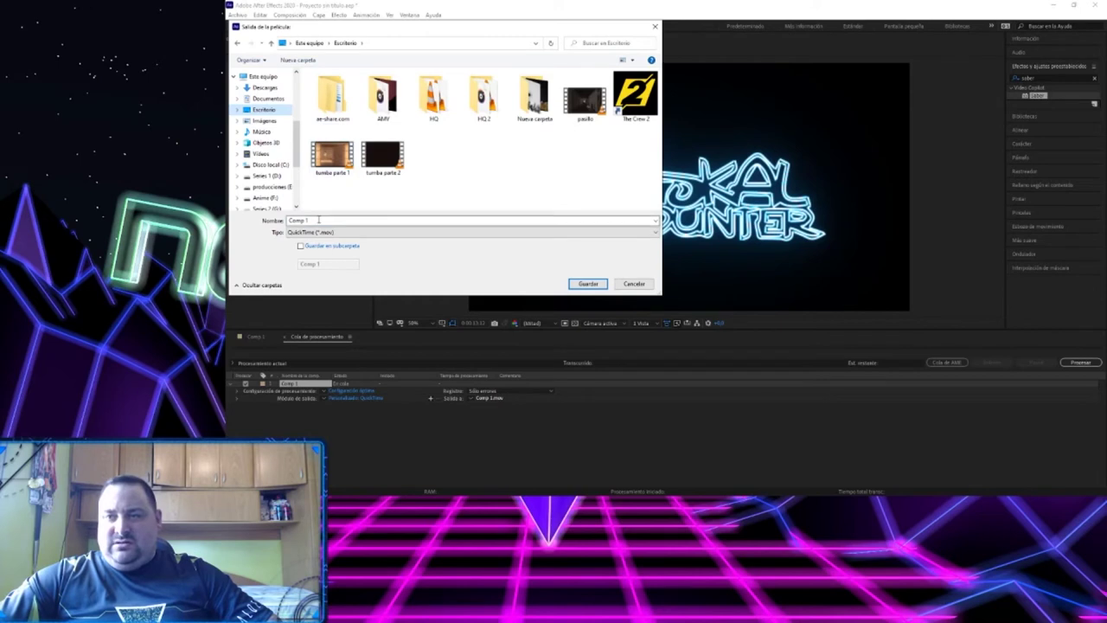
pyautogui.click(588, 288)
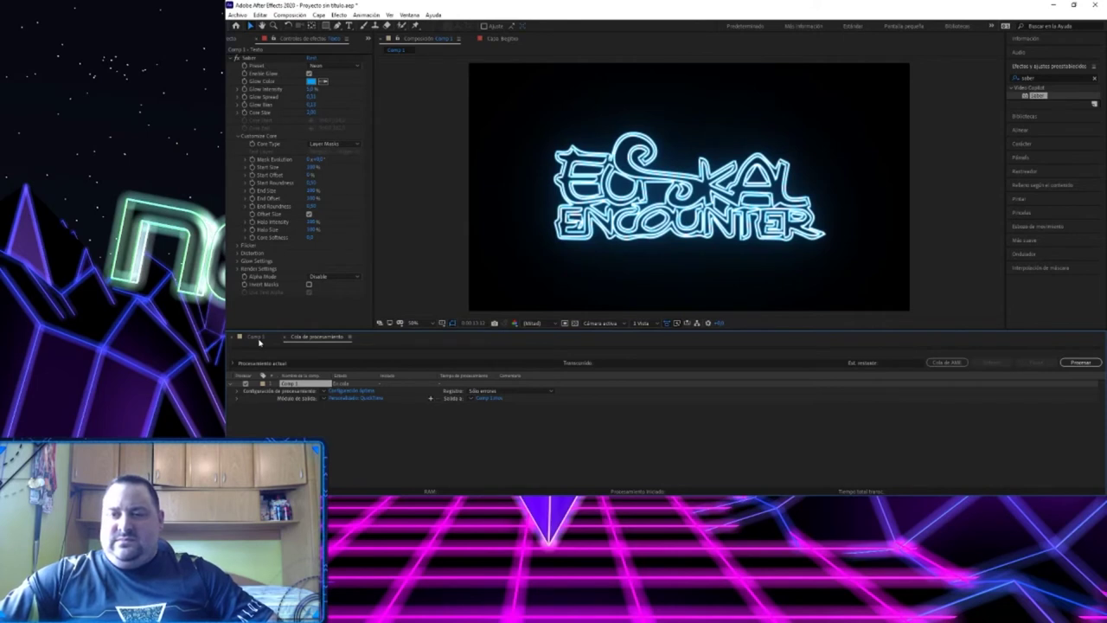
pyautogui.click(1073, 362)
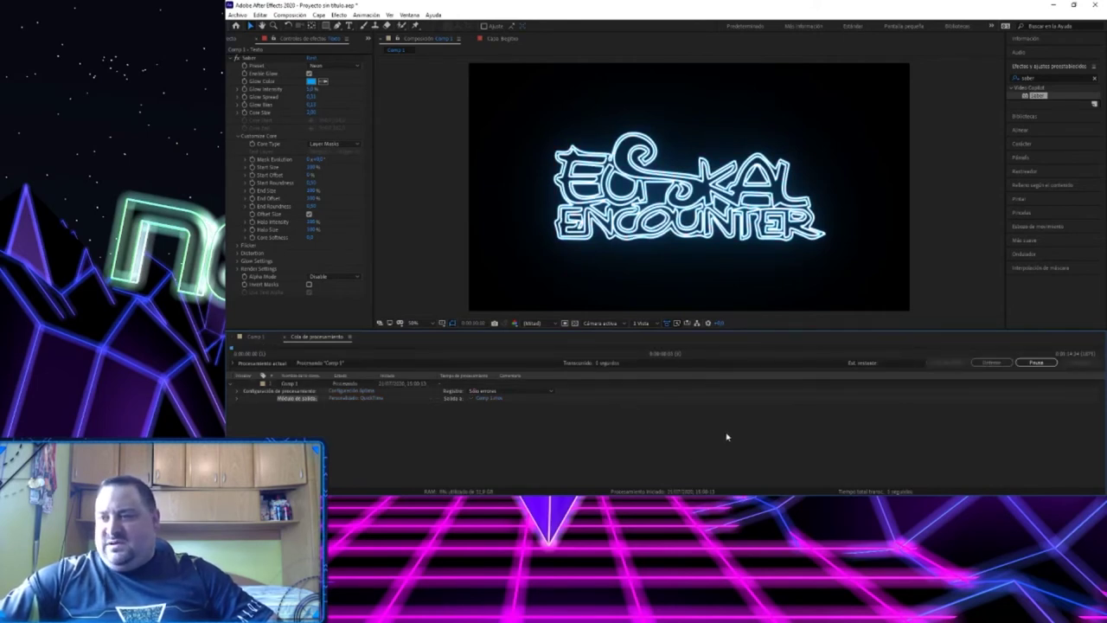
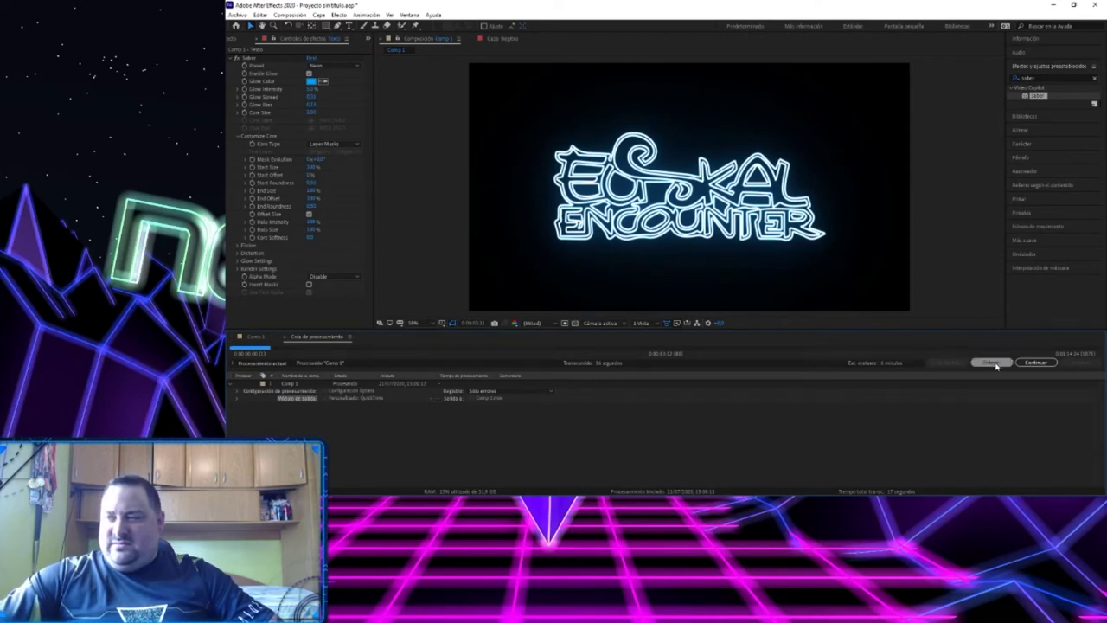
# Halt the failing Comp 1 render, close the error warning, and go back to the Comp 1 timeline.
pyautogui.click(1032, 365)
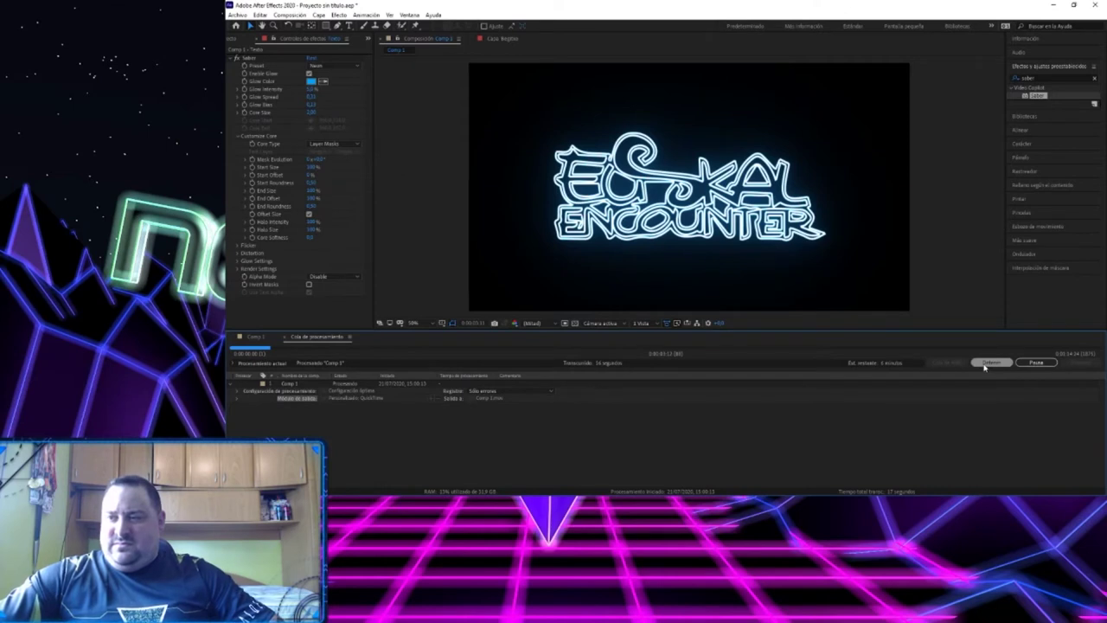
pyautogui.click(988, 362)
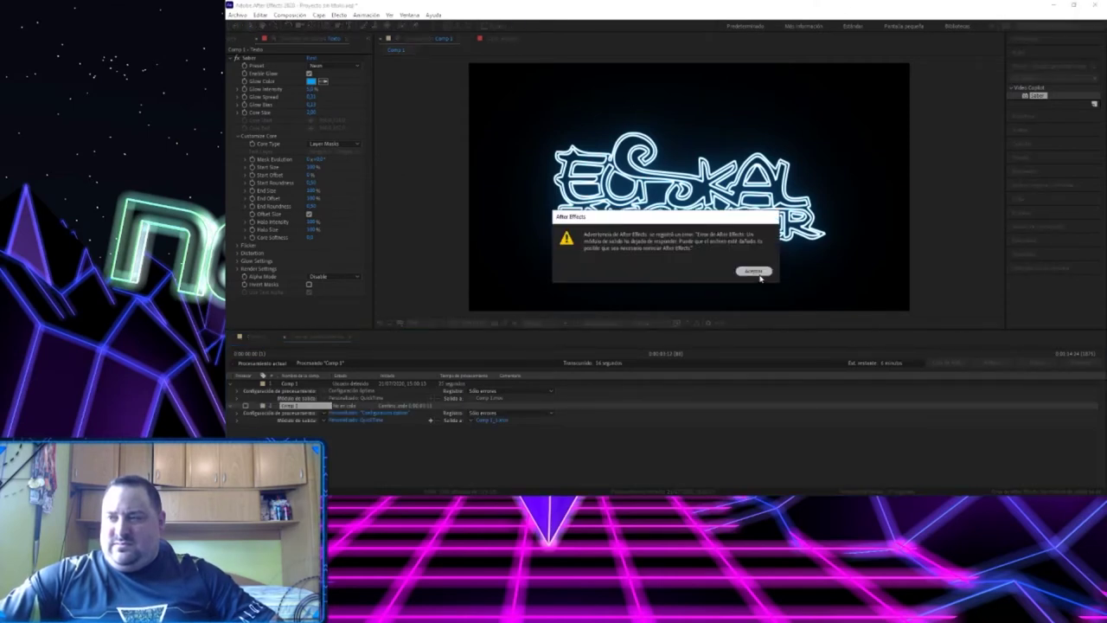
pyautogui.click(753, 270)
pyautogui.click(251, 336)
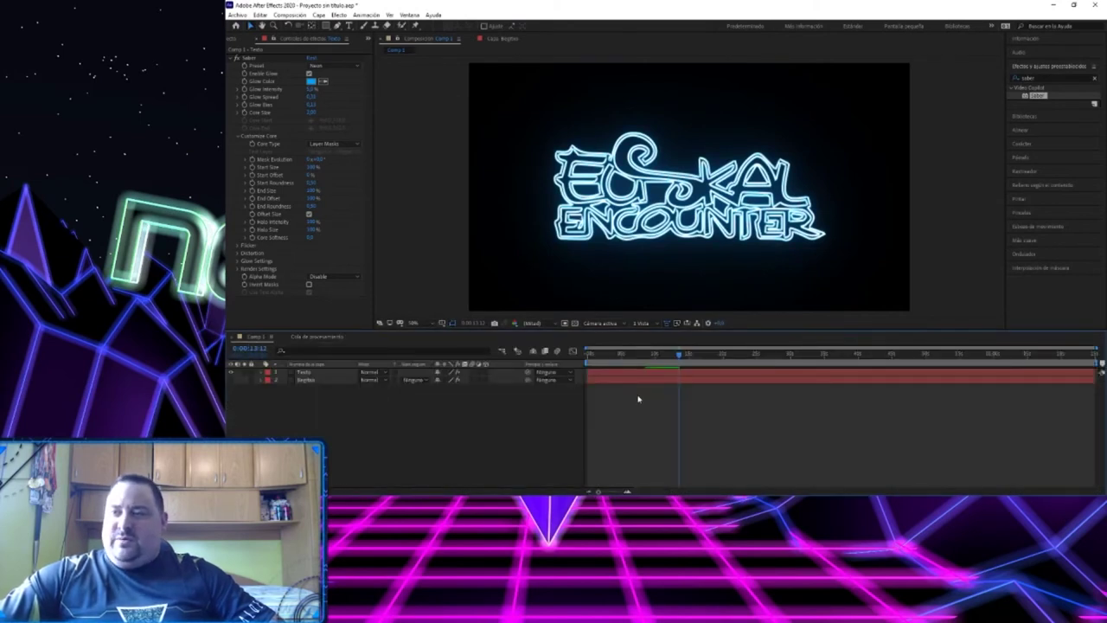
# Review Comp 1's composition settings, then hide the EUSKAL ENCOUNTER Texto layer.
pyautogui.click(290, 15)
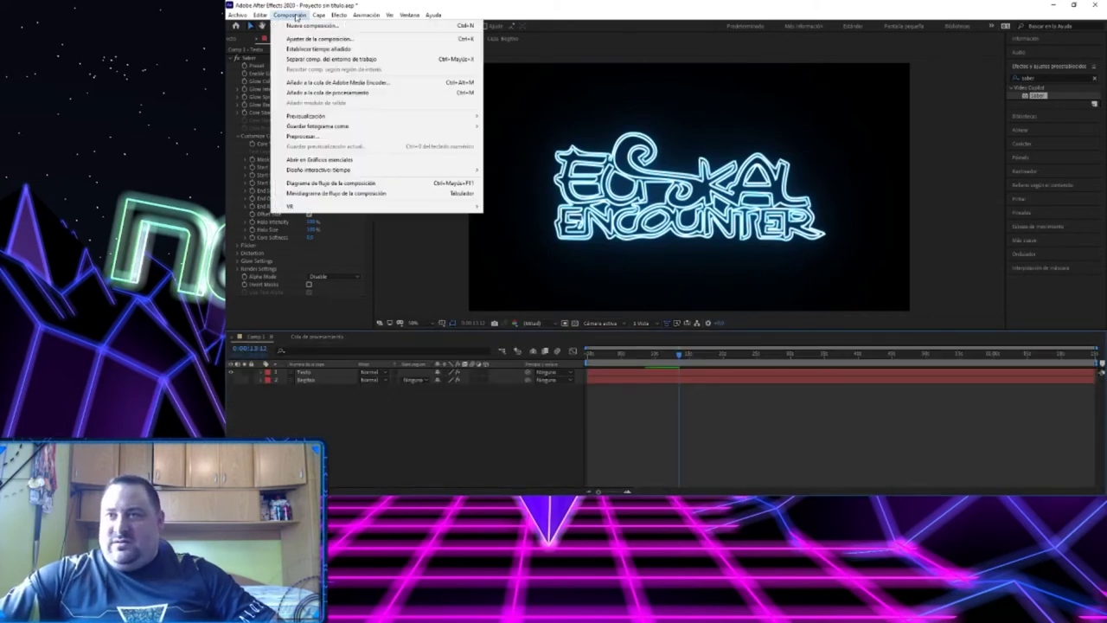
pyautogui.click(303, 40)
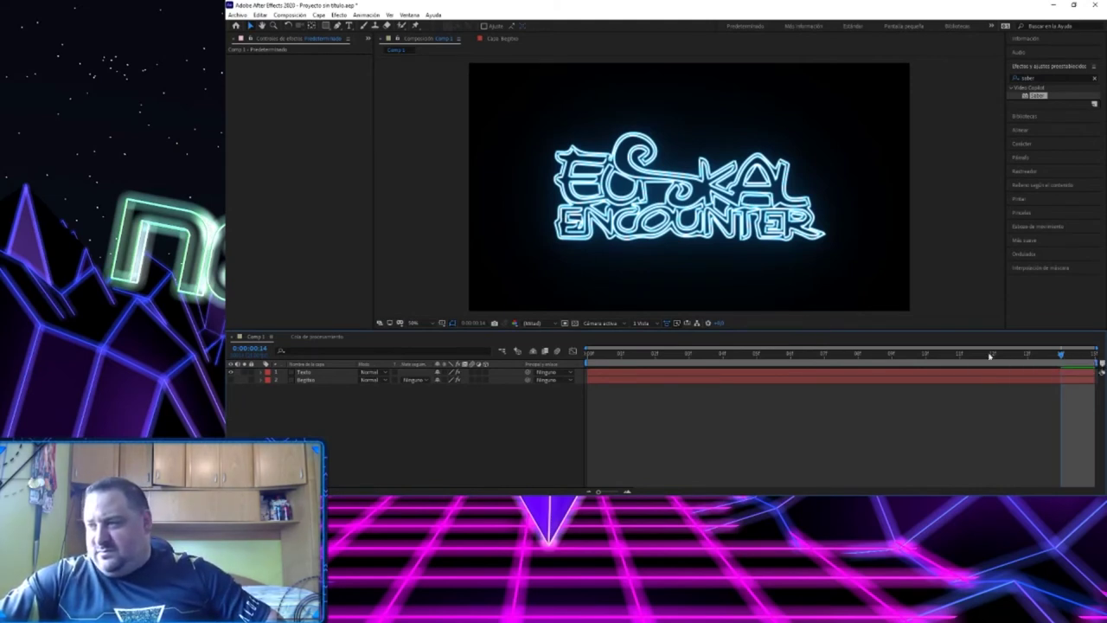
pyautogui.click(289, 14)
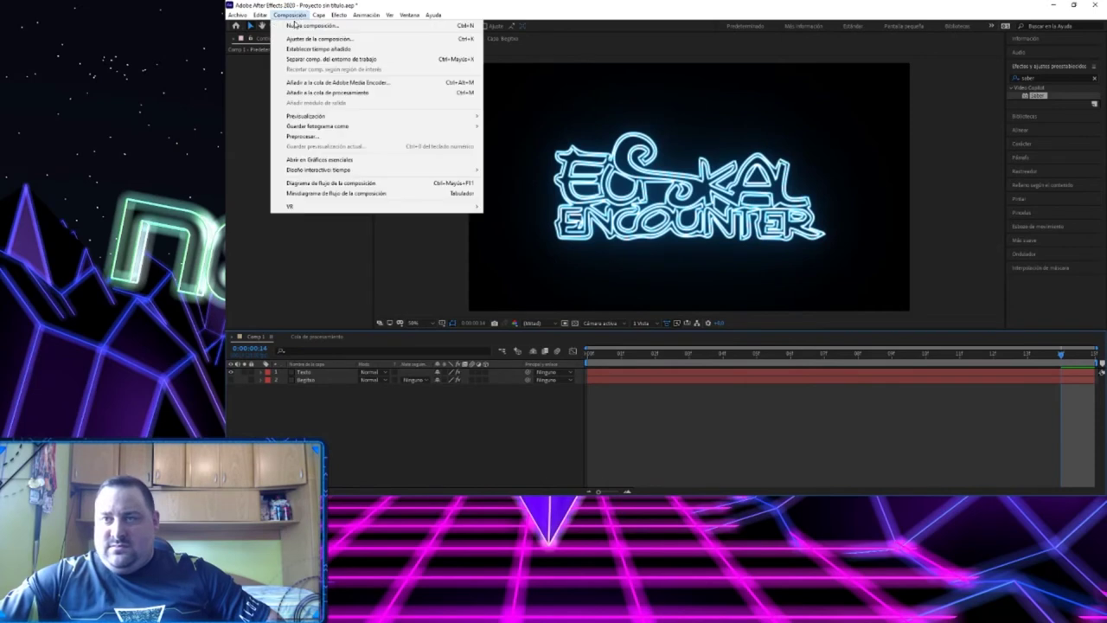
pyautogui.click(303, 38)
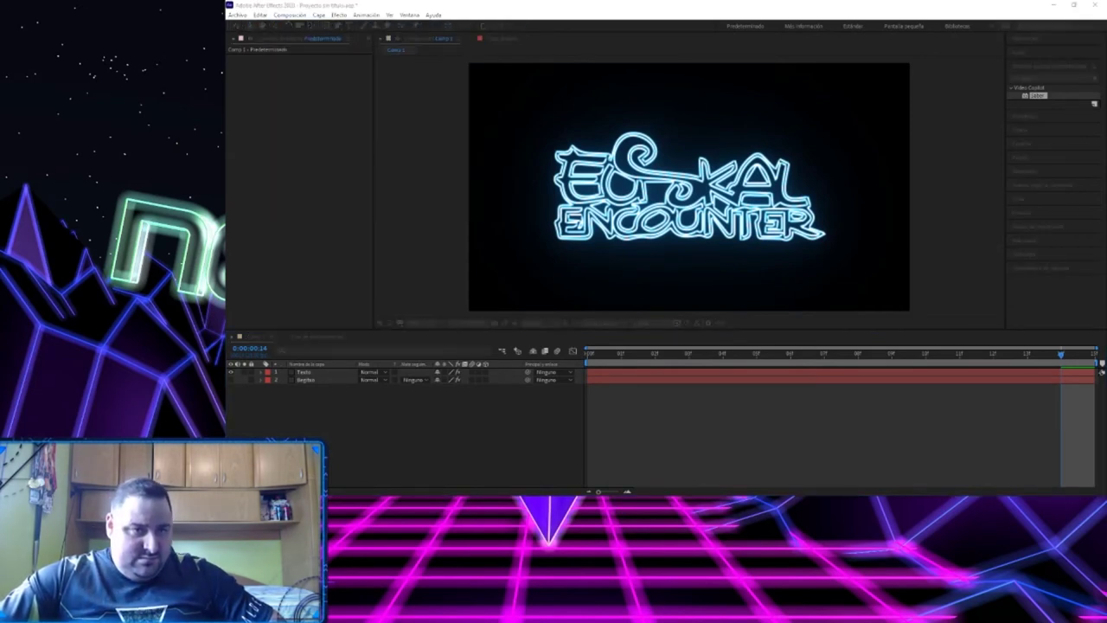
pyautogui.press('Return')
pyautogui.click(304, 390)
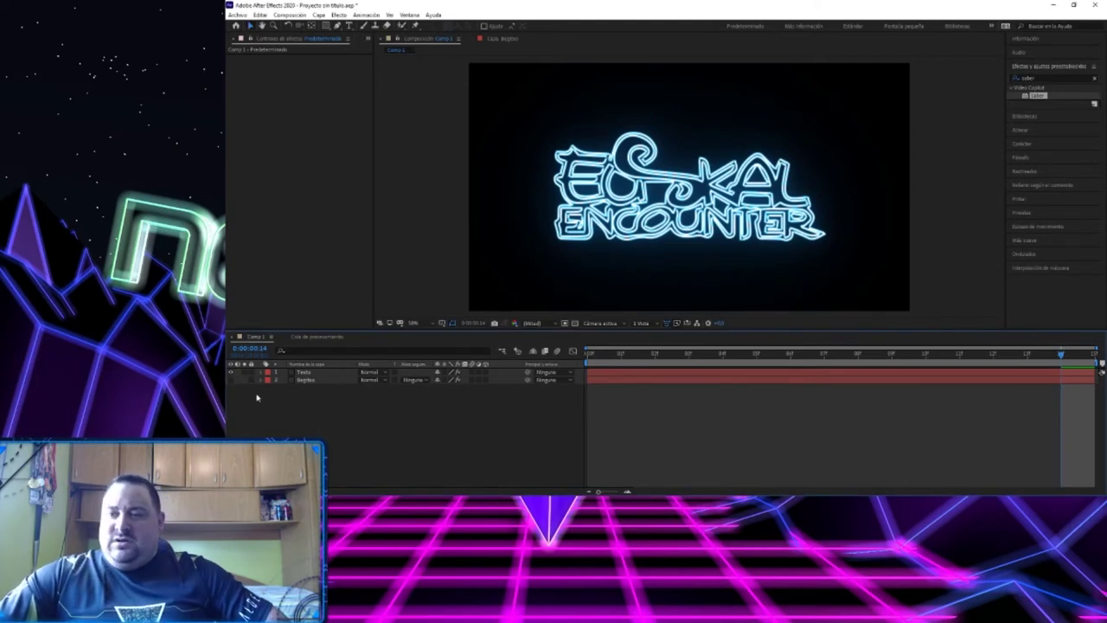
pyautogui.click(230, 373)
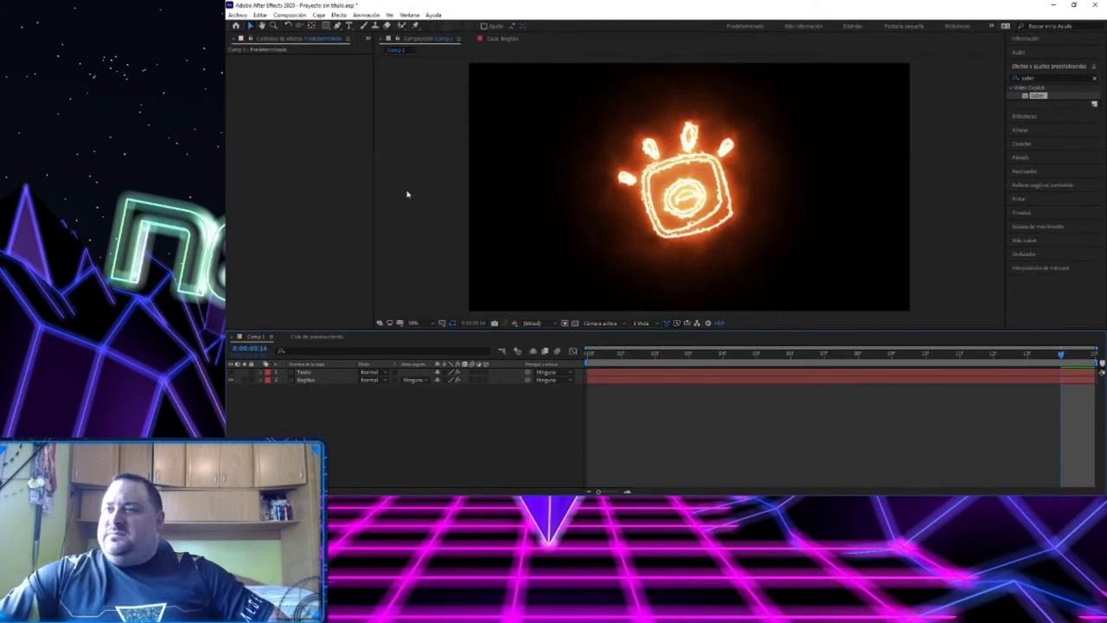
# Select the Brillos layer, preview its glow from frame 0, and expand layer 2's properties.
pyautogui.click(581, 177)
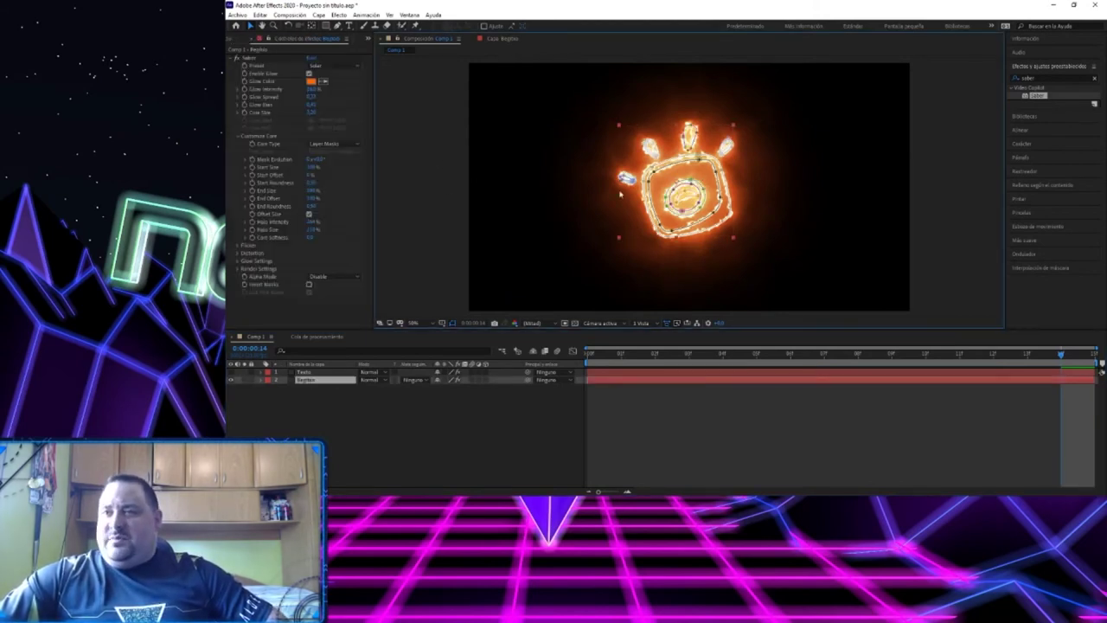
pyautogui.click(603, 355)
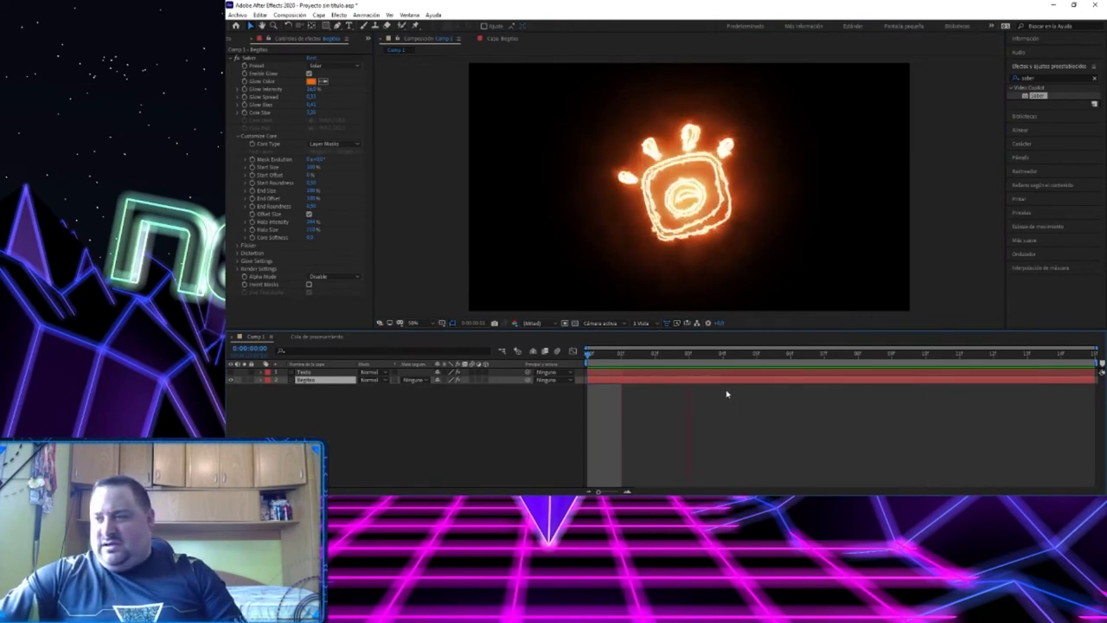
pyautogui.press('space')
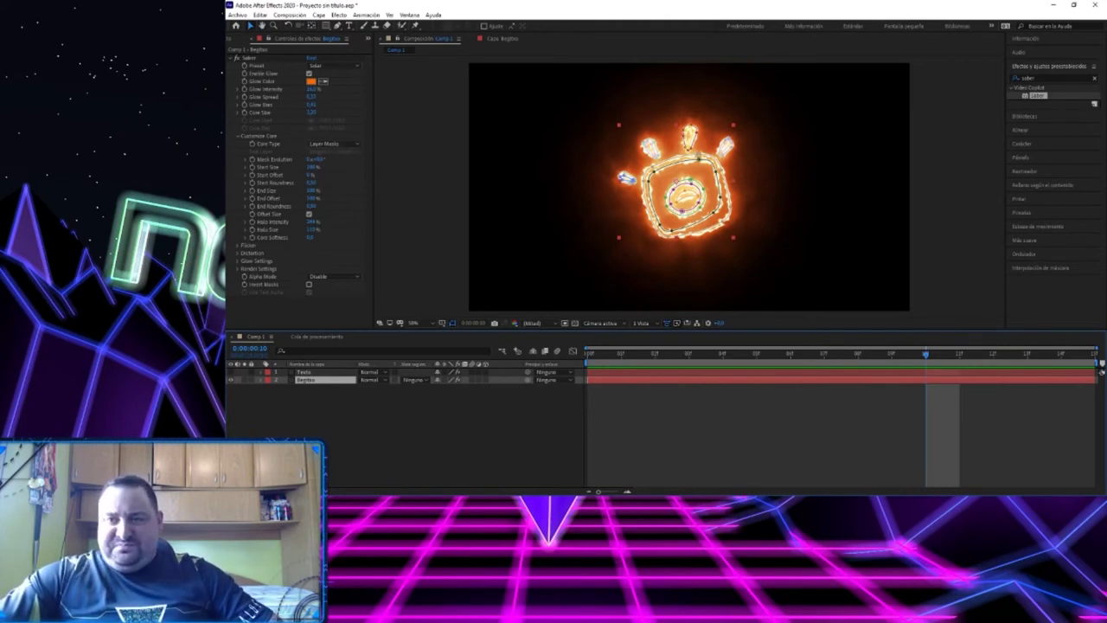
pyautogui.click(276, 198)
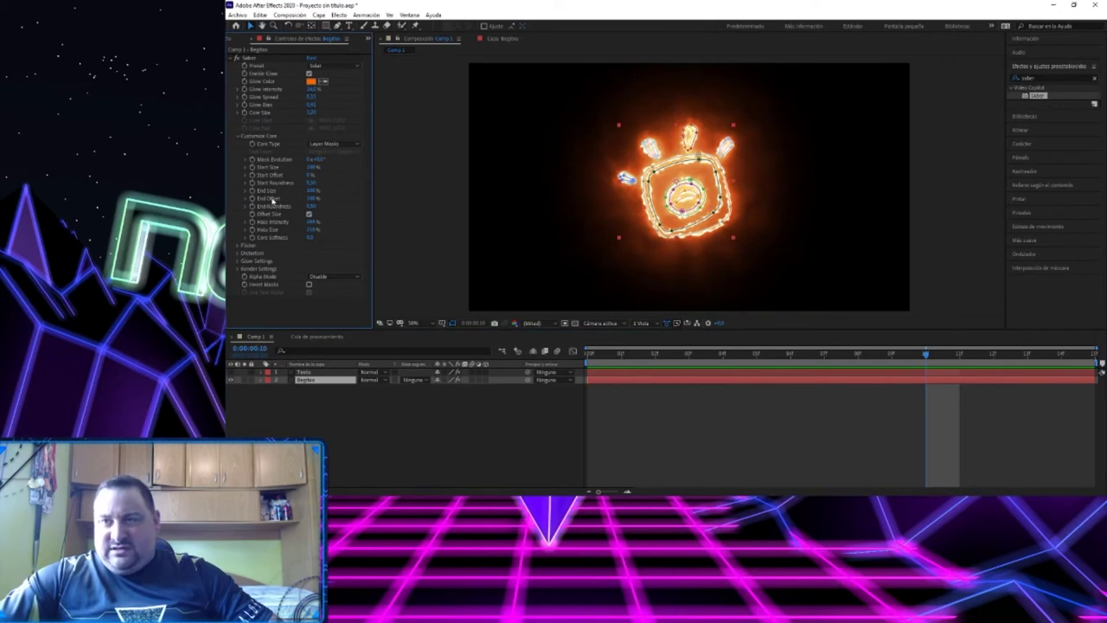
pyautogui.click(264, 380)
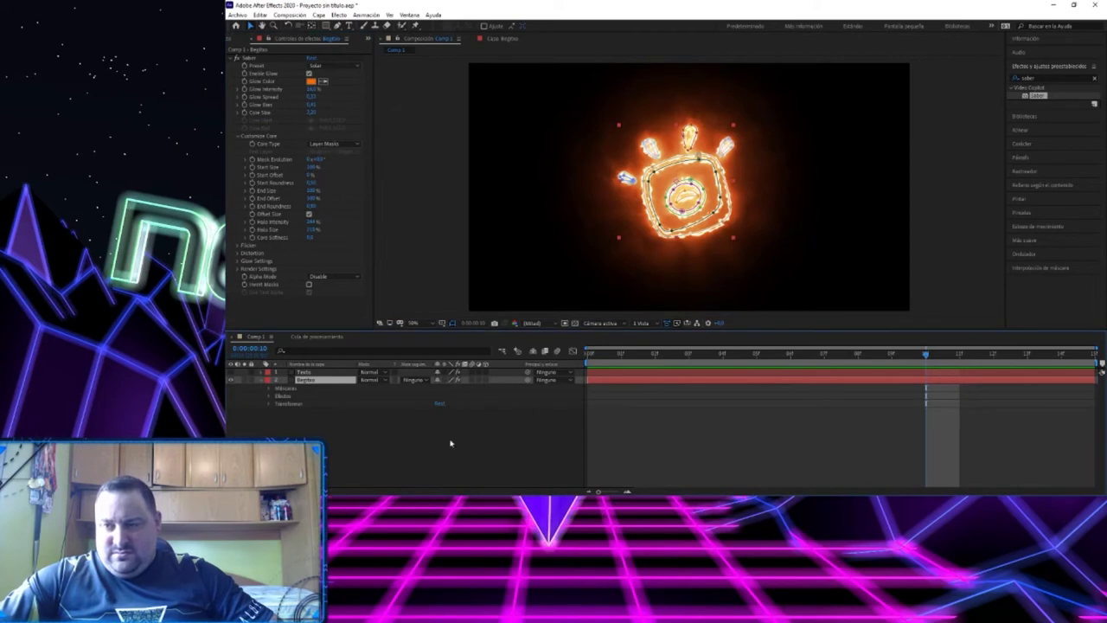
# Set the Brillos Saber End Offset to 0% at frame 0 and keyframe it.
pyautogui.click(268, 396)
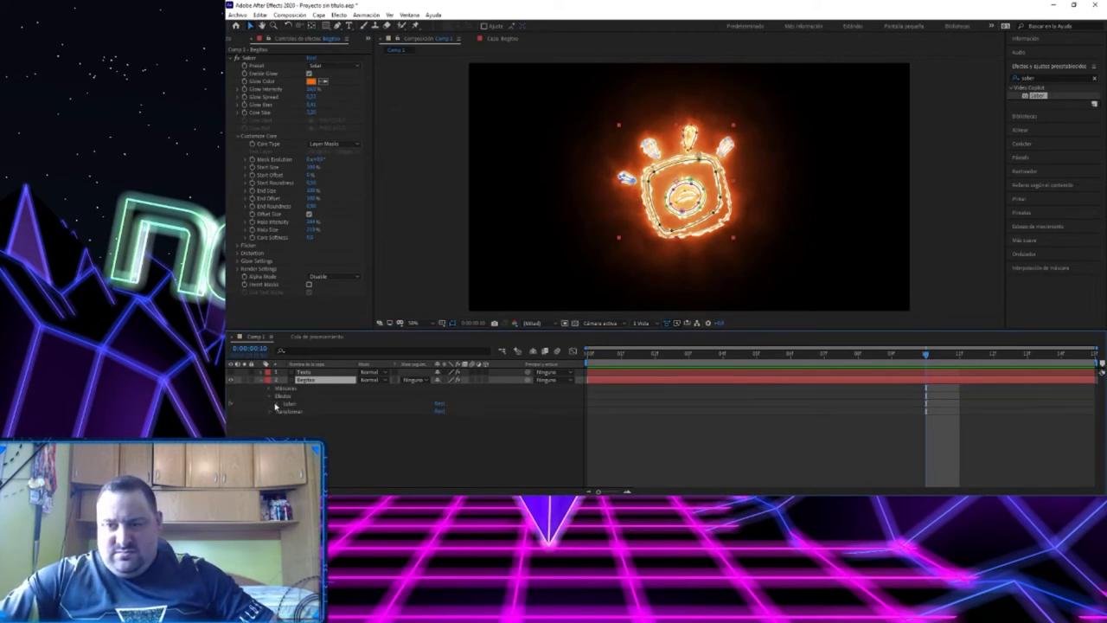
pyautogui.click(275, 404)
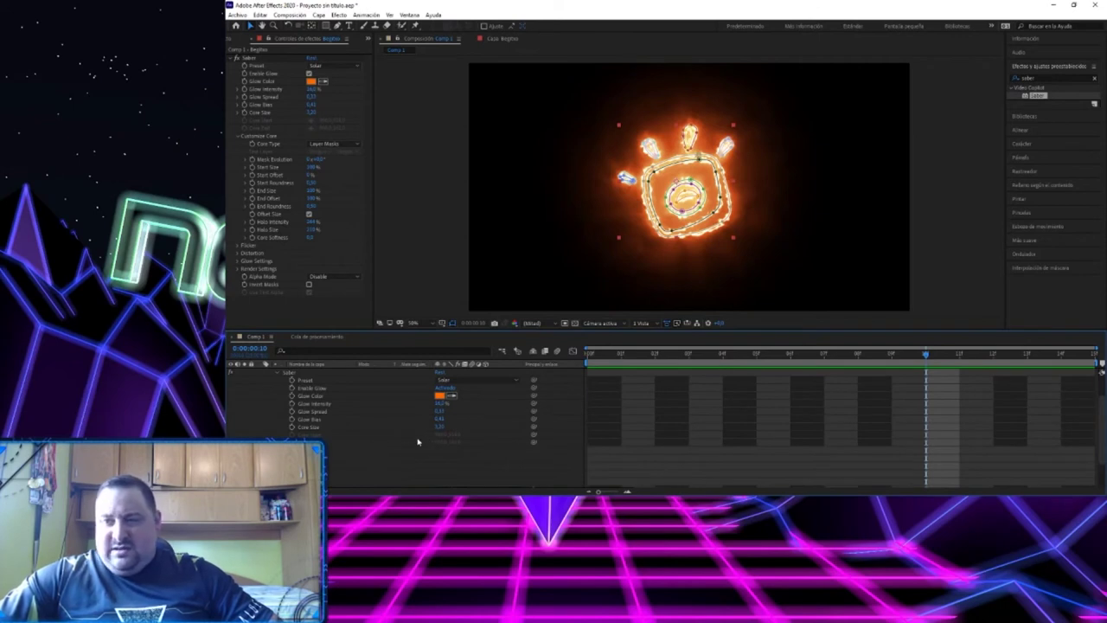
pyautogui.scroll(-1, 318, 430)
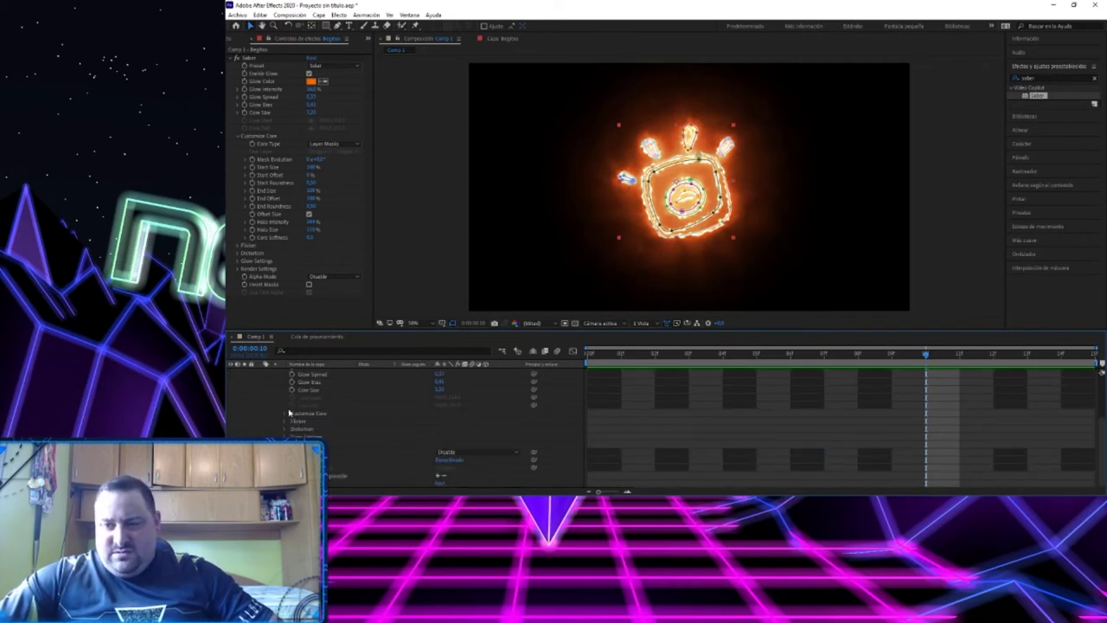
pyautogui.click(286, 415)
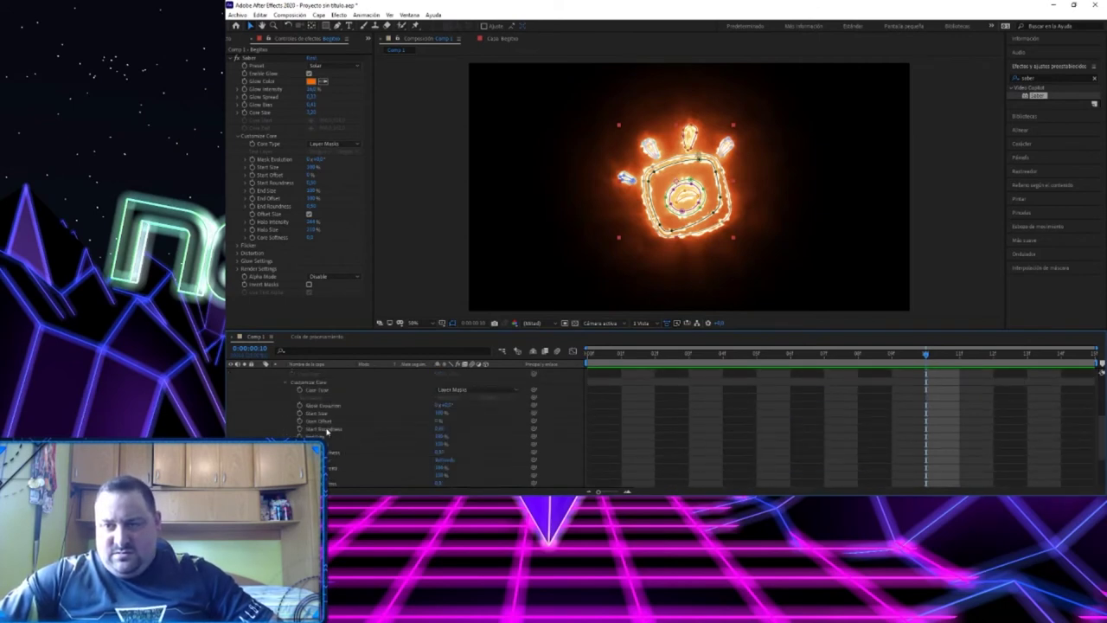
pyautogui.scroll(-1, 336, 430)
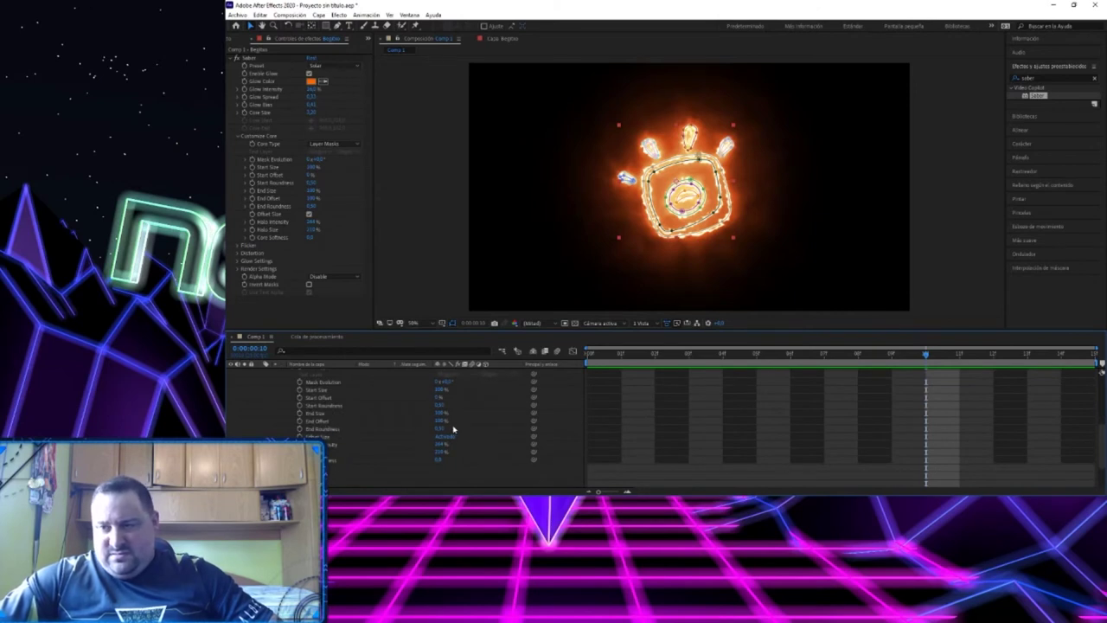
pyautogui.click(585, 355)
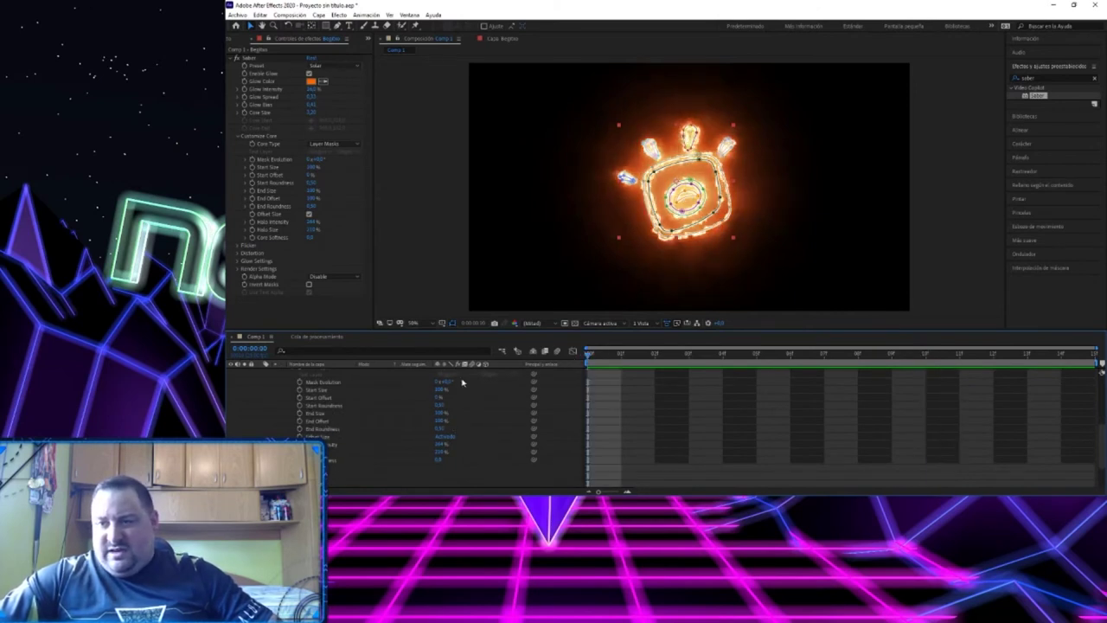
pyautogui.moveTo(442, 424); pyautogui.dragTo(407, 423)
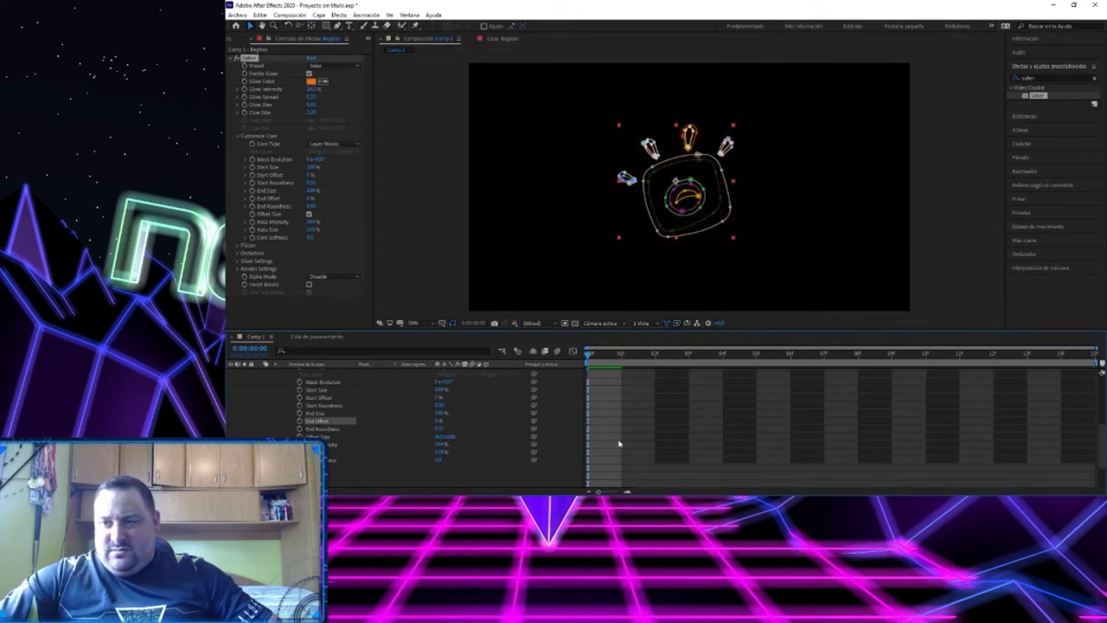
pyautogui.click(300, 421)
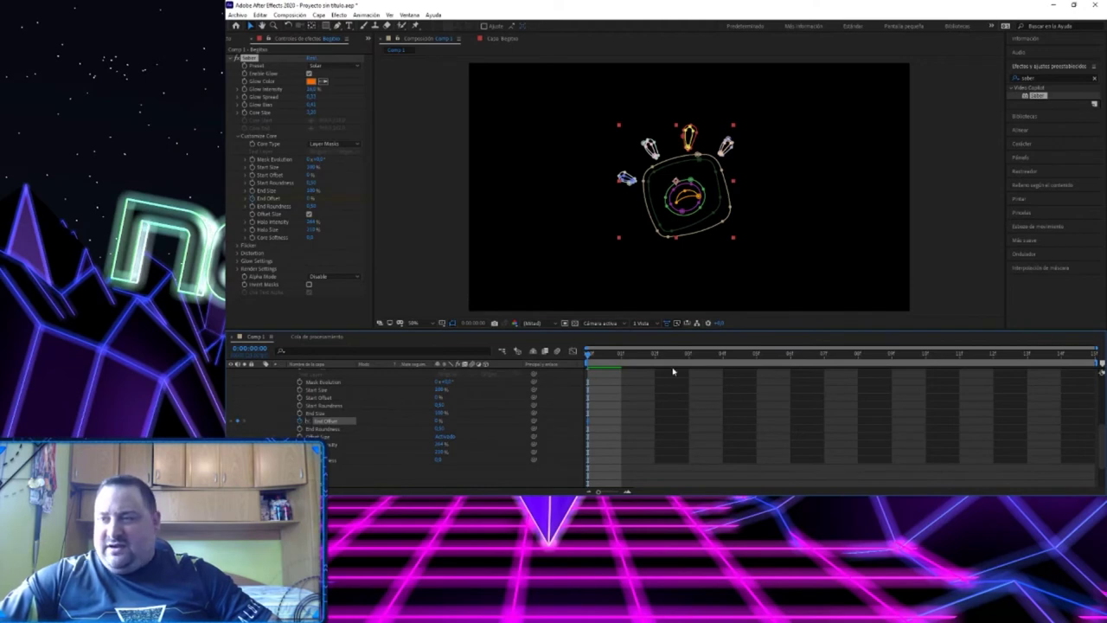
# Check the composition settings, zoom the timeline out, and move the time to about 7 seconds.
pyautogui.moveTo(722, 359); pyautogui.dragTo(959, 367)
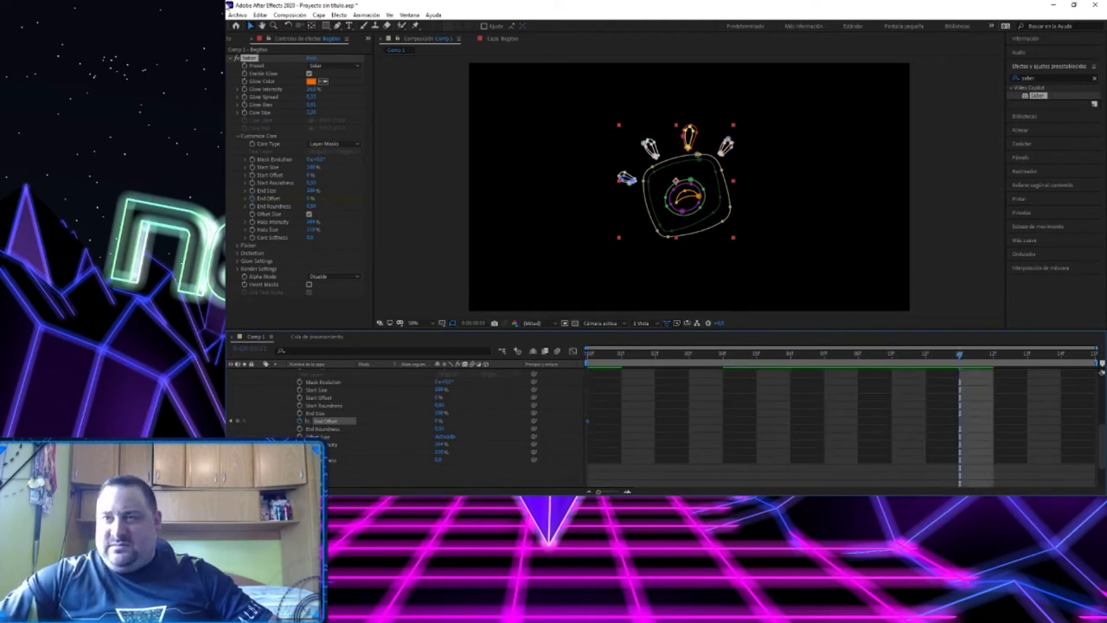
pyautogui.click(291, 15)
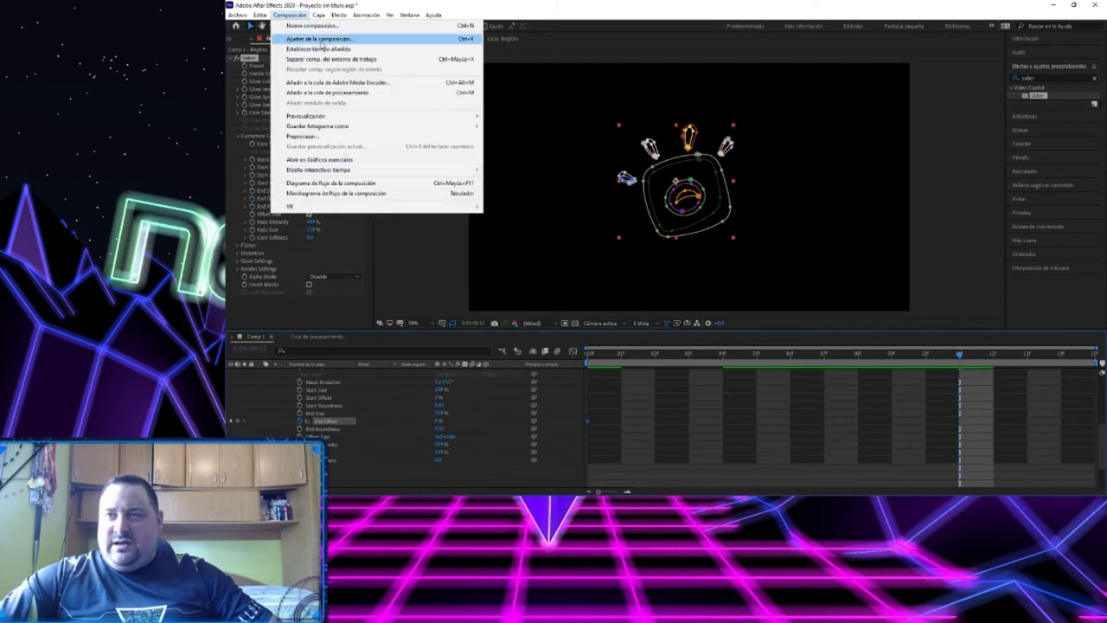
pyautogui.click(319, 39)
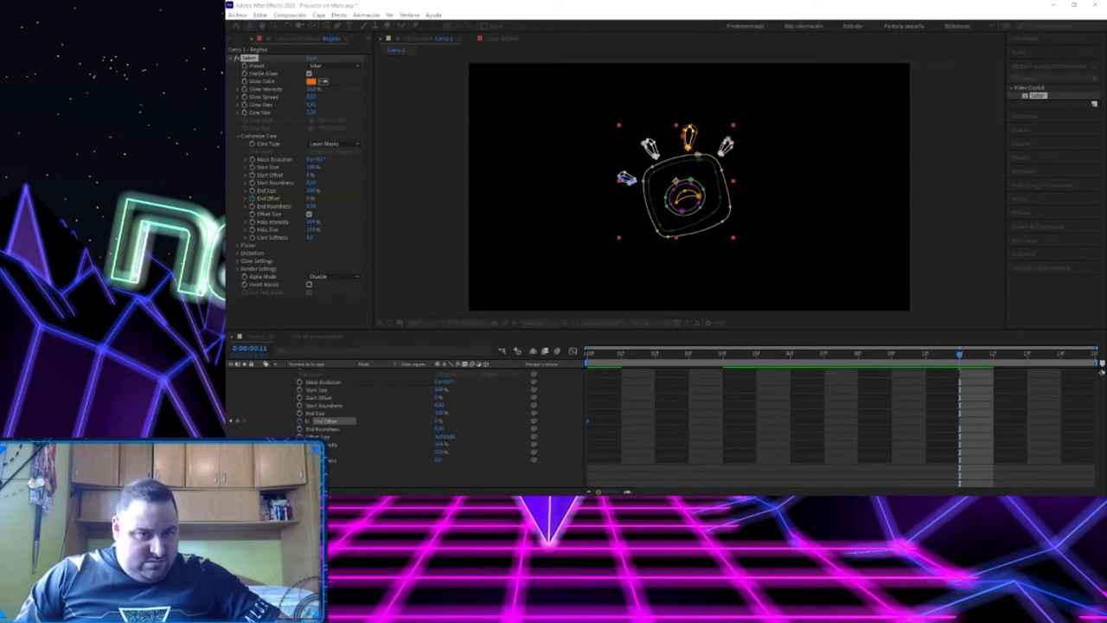
pyautogui.click(270, 354)
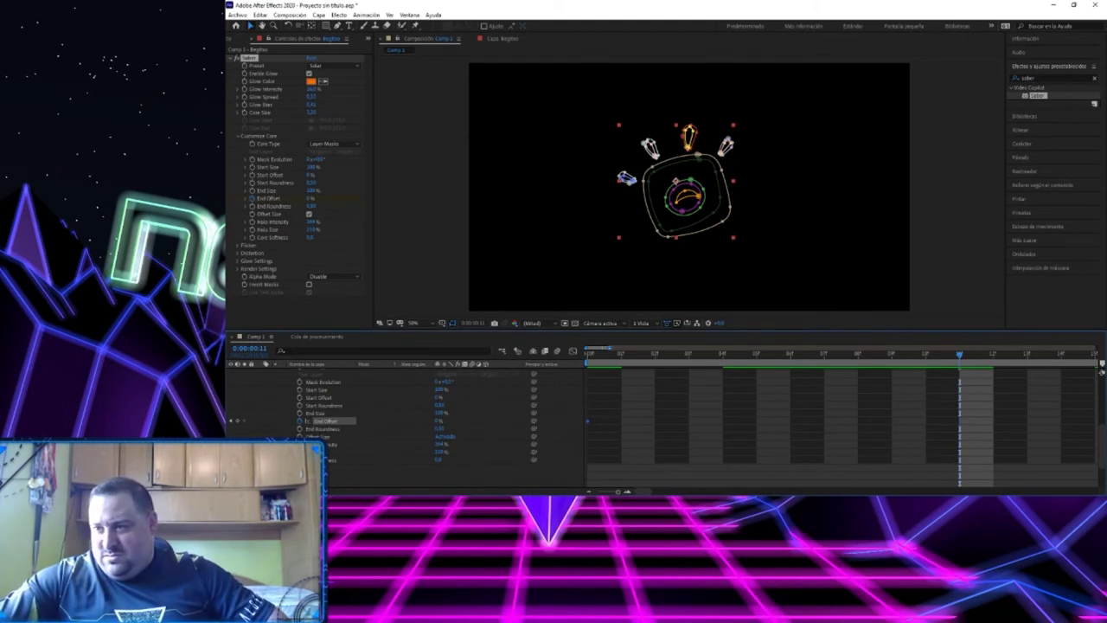
pyautogui.press('-')
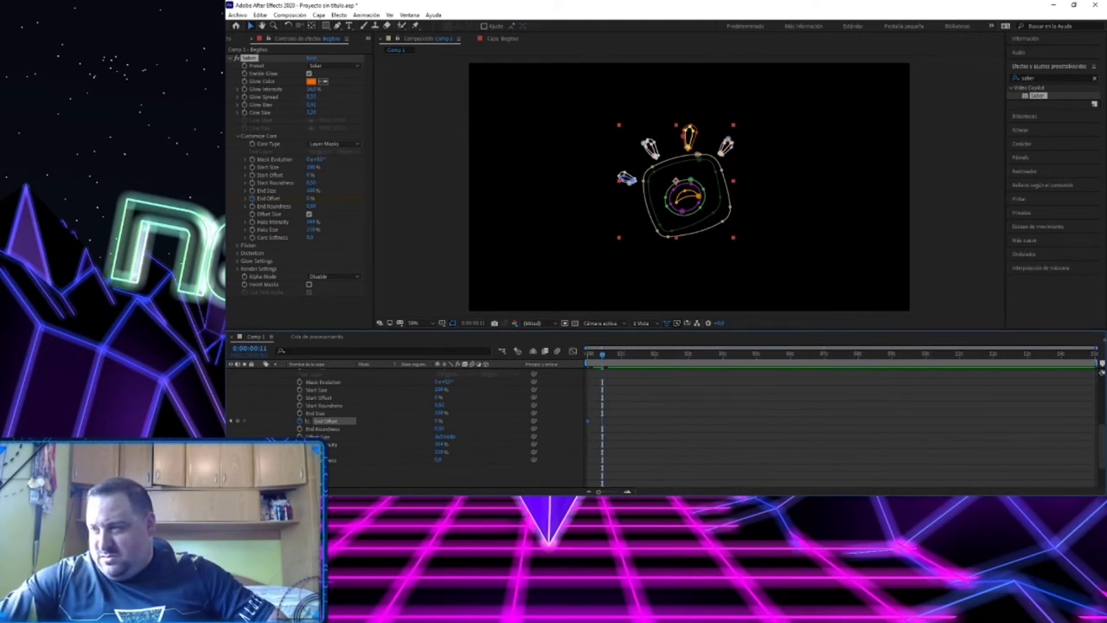
pyautogui.click(829, 360)
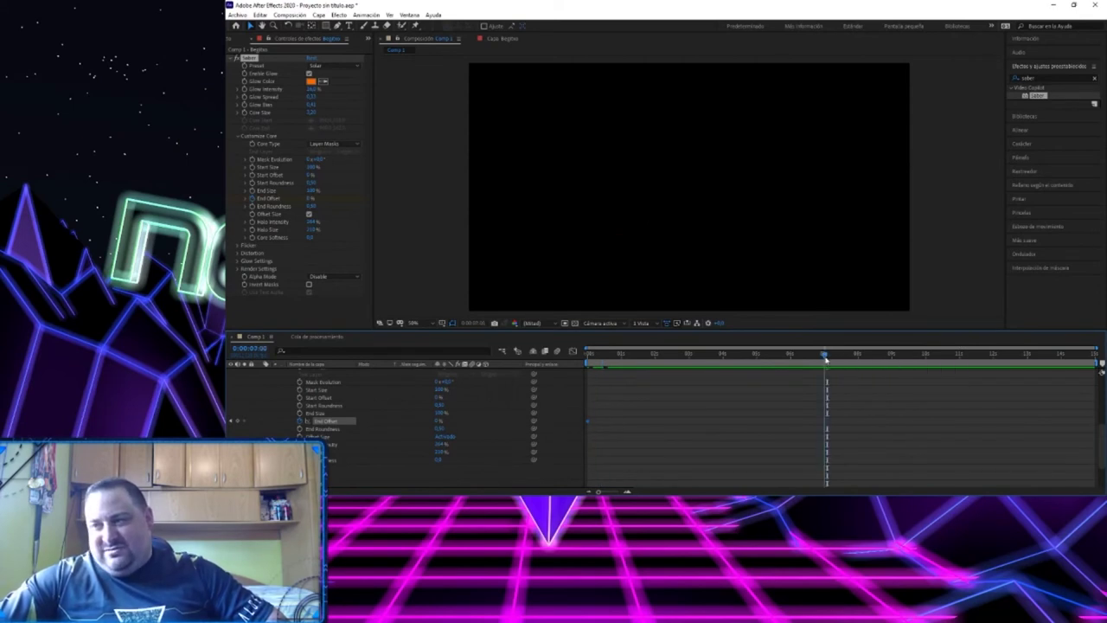
# Raise the icon's Saber End Offset to 100% at 0:00:07:00, then scrub from the start to check.
pyautogui.moveTo(823, 359); pyautogui.dragTo(826, 360)
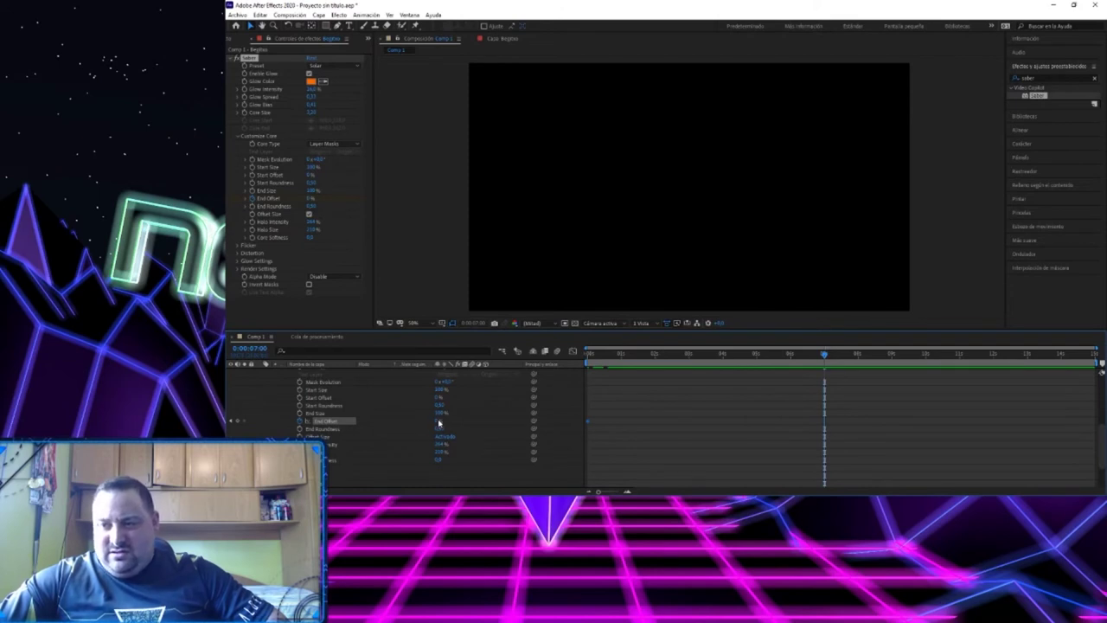
pyautogui.moveTo(437, 422); pyautogui.dragTo(450, 423)
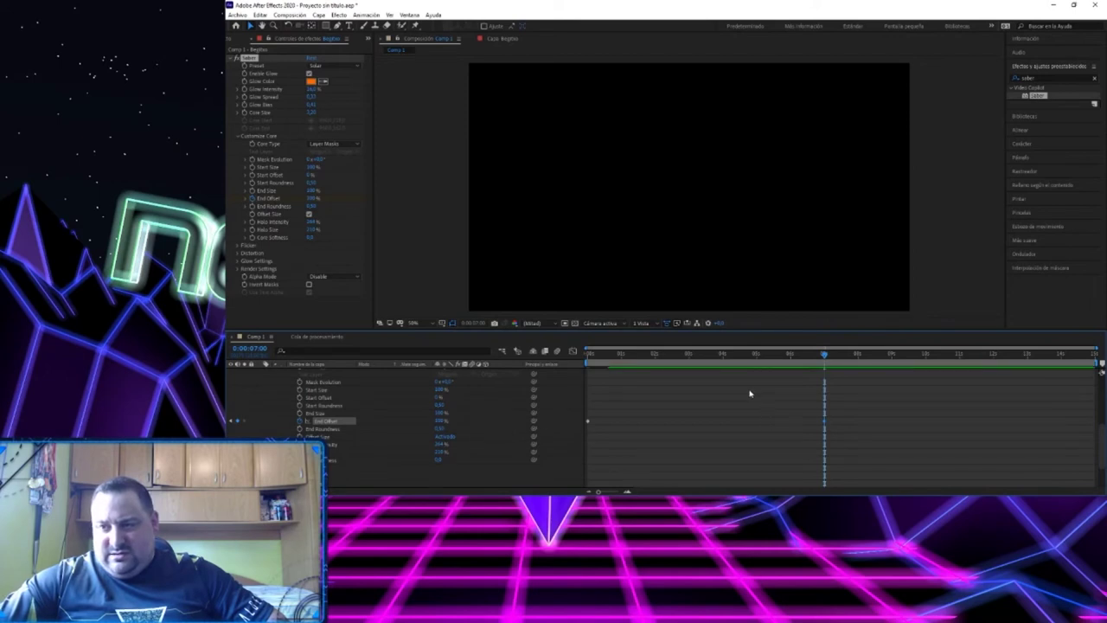
pyautogui.scroll(10, 403, 415)
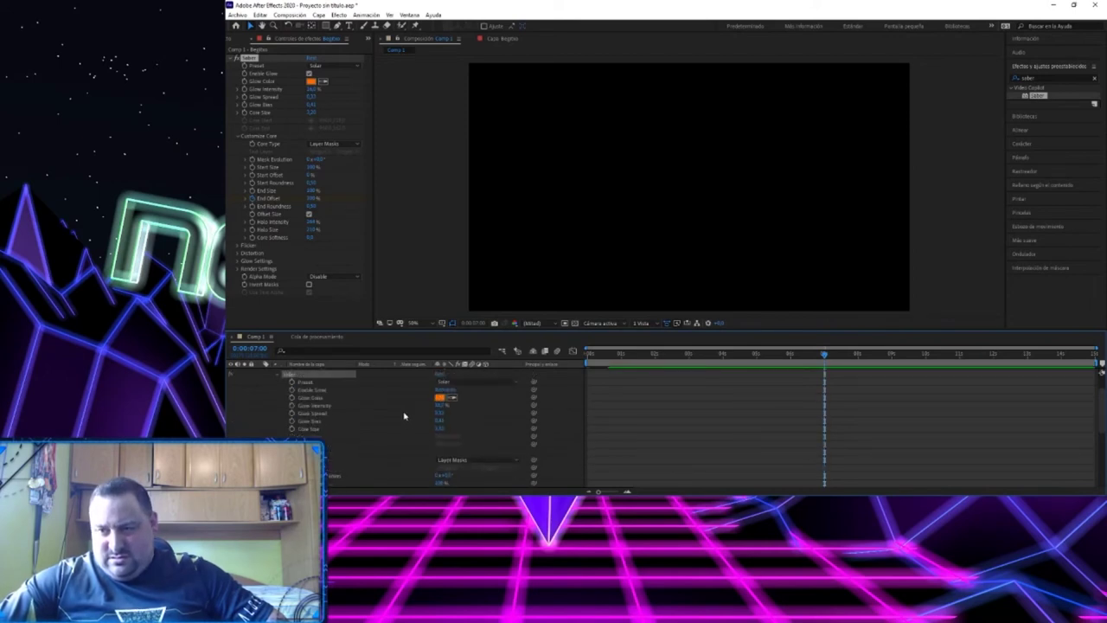
pyautogui.moveTo(606, 354); pyautogui.dragTo(571, 367)
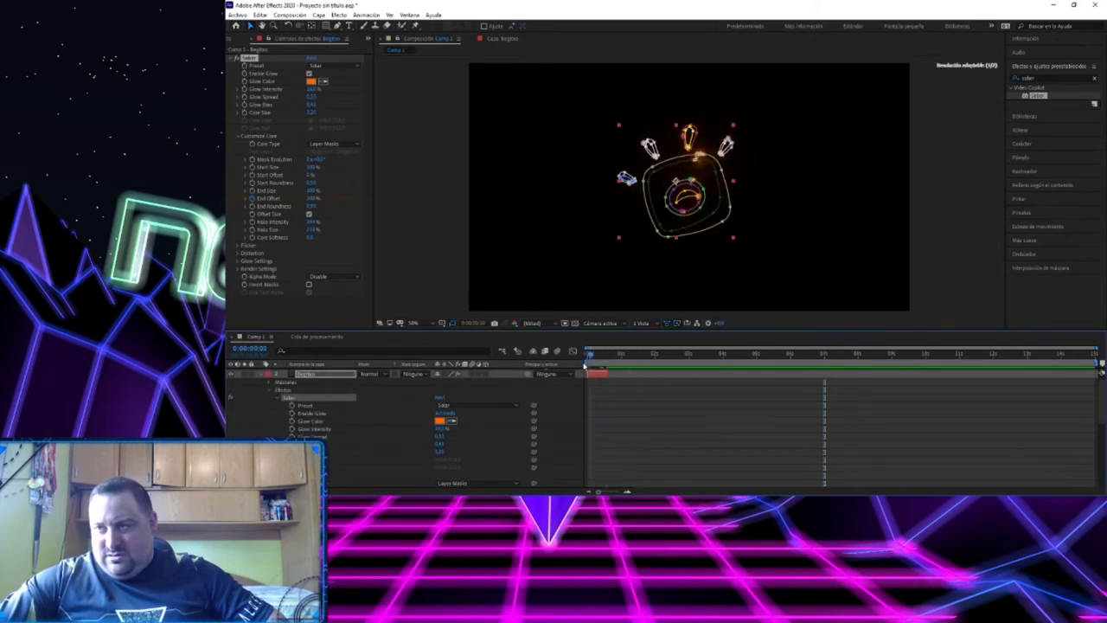
pyautogui.scroll(-3, 499, 424)
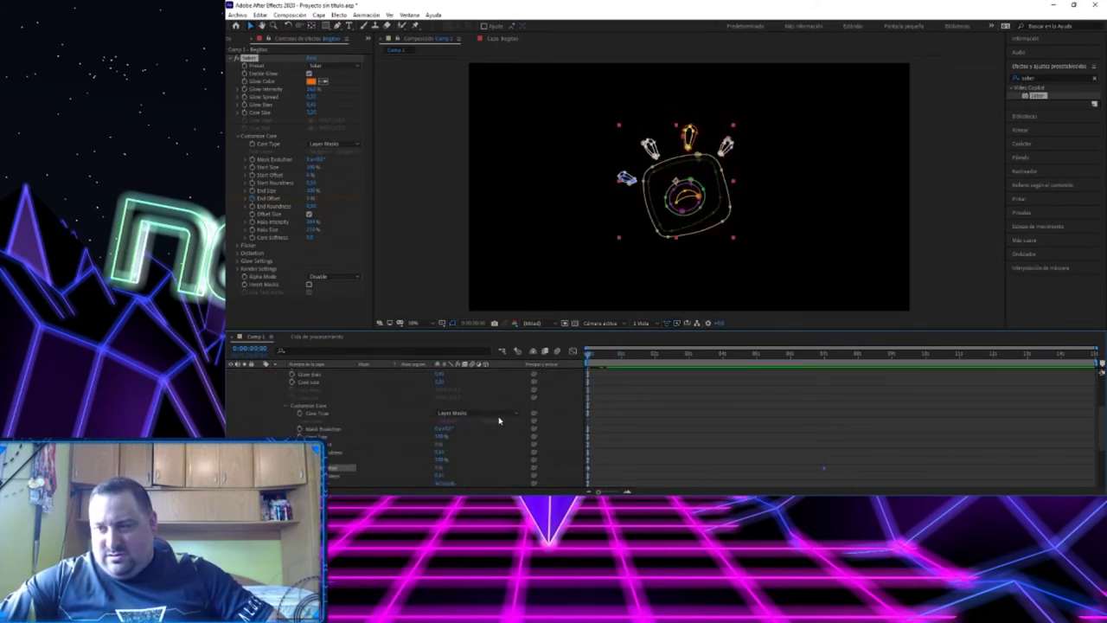
pyautogui.scroll(-2, 498, 420)
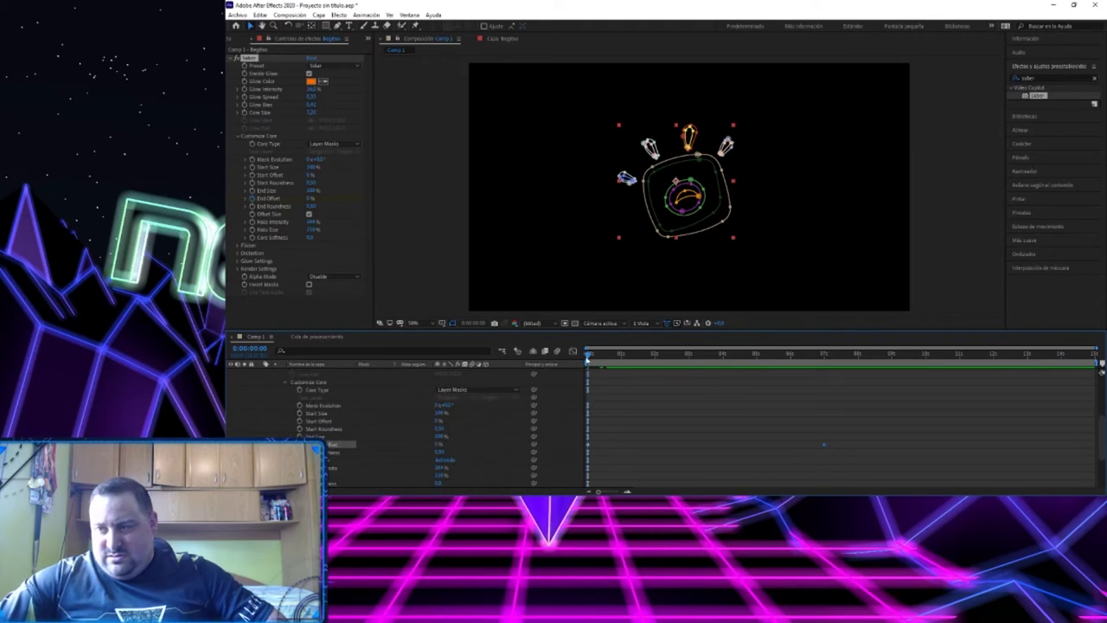
pyautogui.moveTo(589, 359)
pyautogui.mouseDown()
pyautogui.moveTo(652, 367)
pyautogui.moveTo(571, 364)
pyautogui.mouseUp()
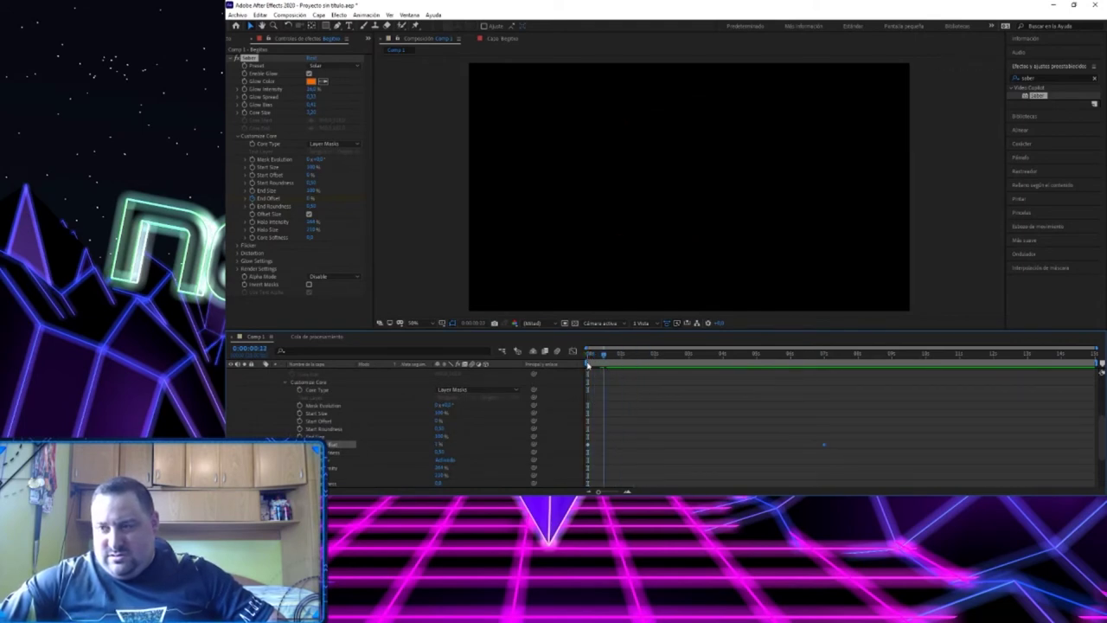
pyautogui.scroll(5, 459, 381)
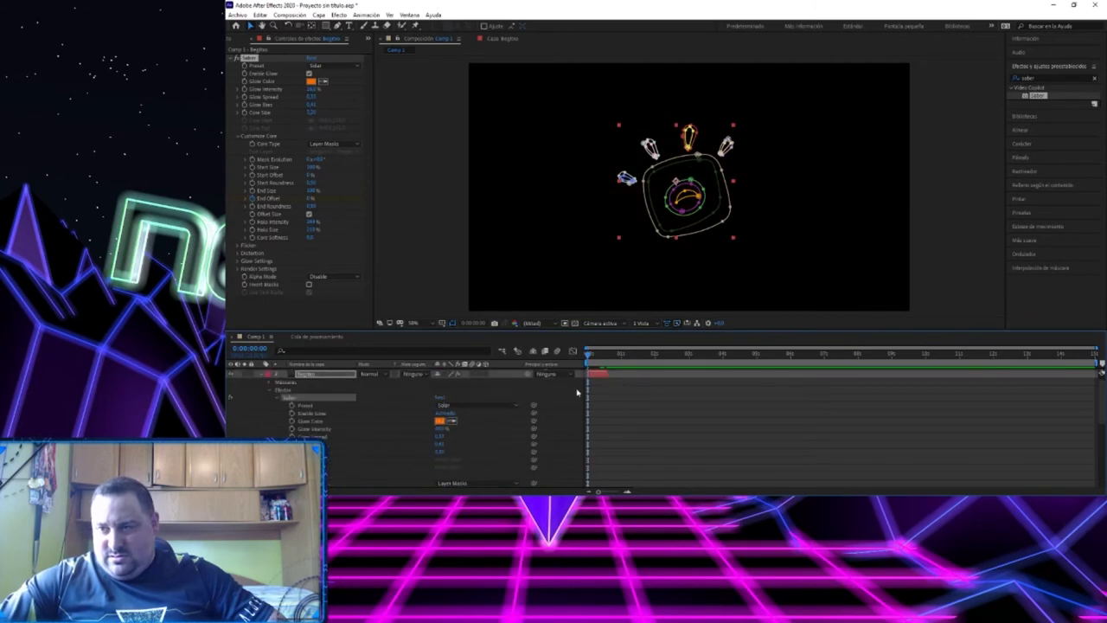
# Scrub through the orange saber glow tracing the logo, then collapse the Brillos layer.
pyautogui.click(735, 406)
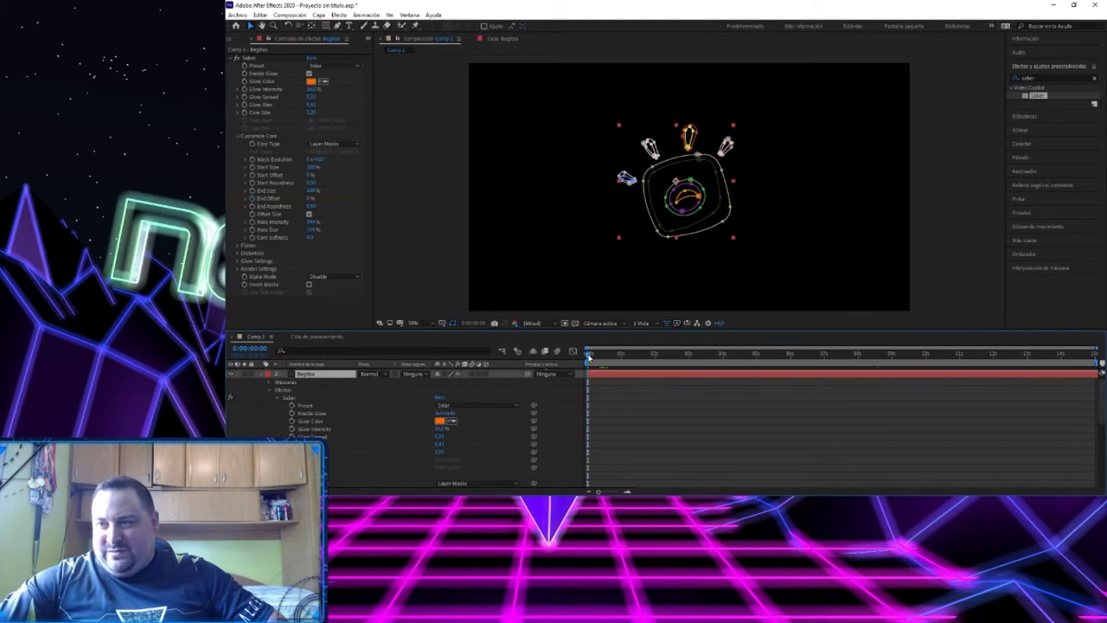
pyautogui.moveTo(589, 355); pyautogui.dragTo(718, 352)
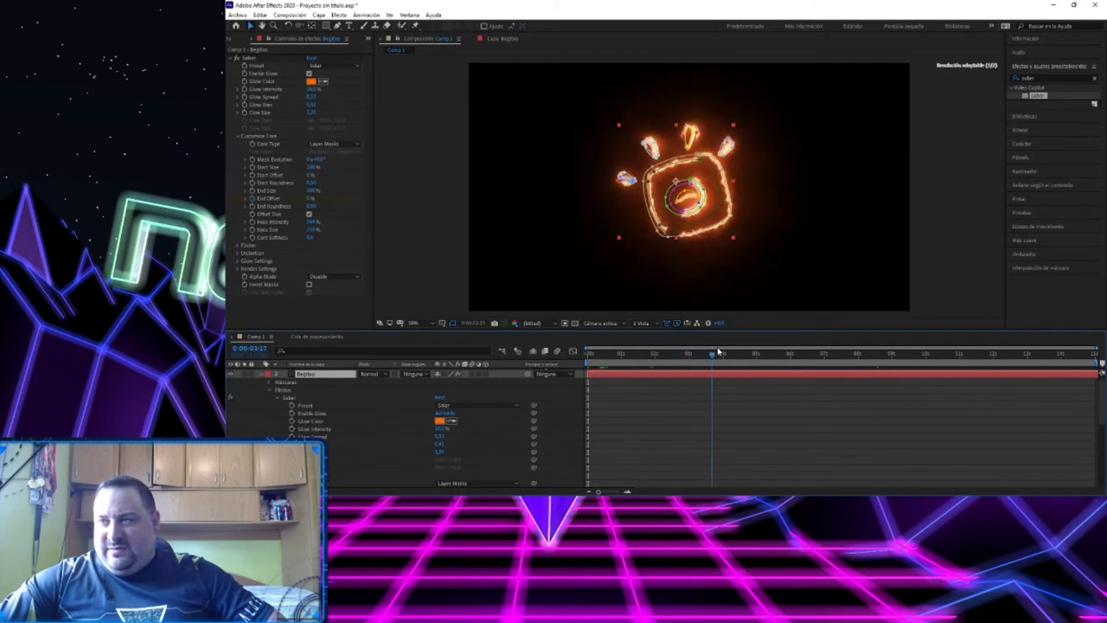
pyautogui.moveTo(718, 352); pyautogui.dragTo(841, 315)
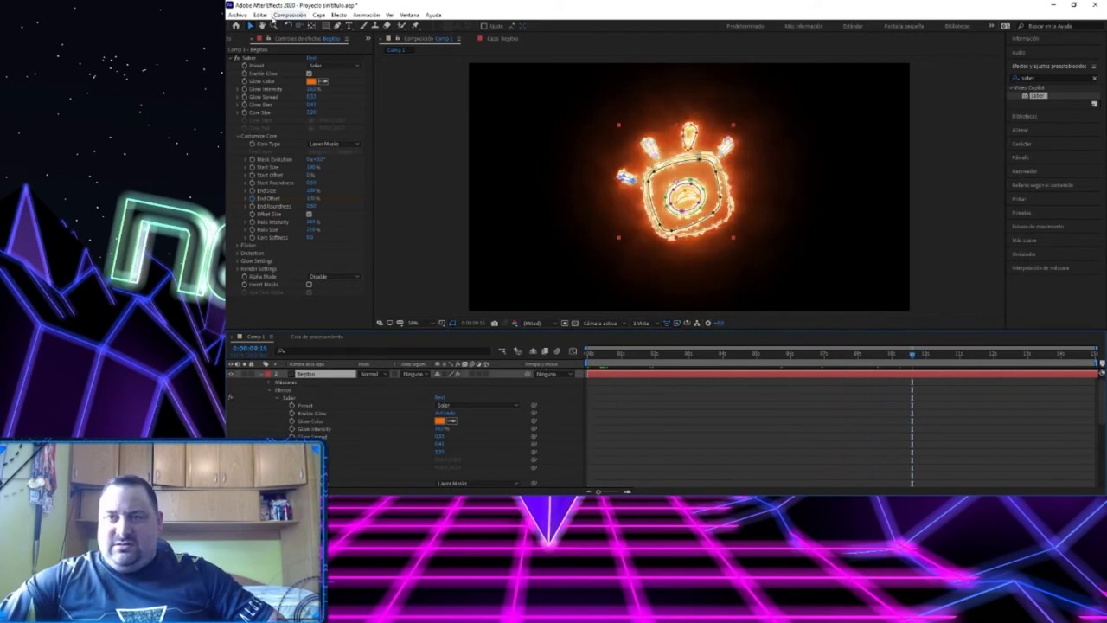
pyautogui.click(262, 374)
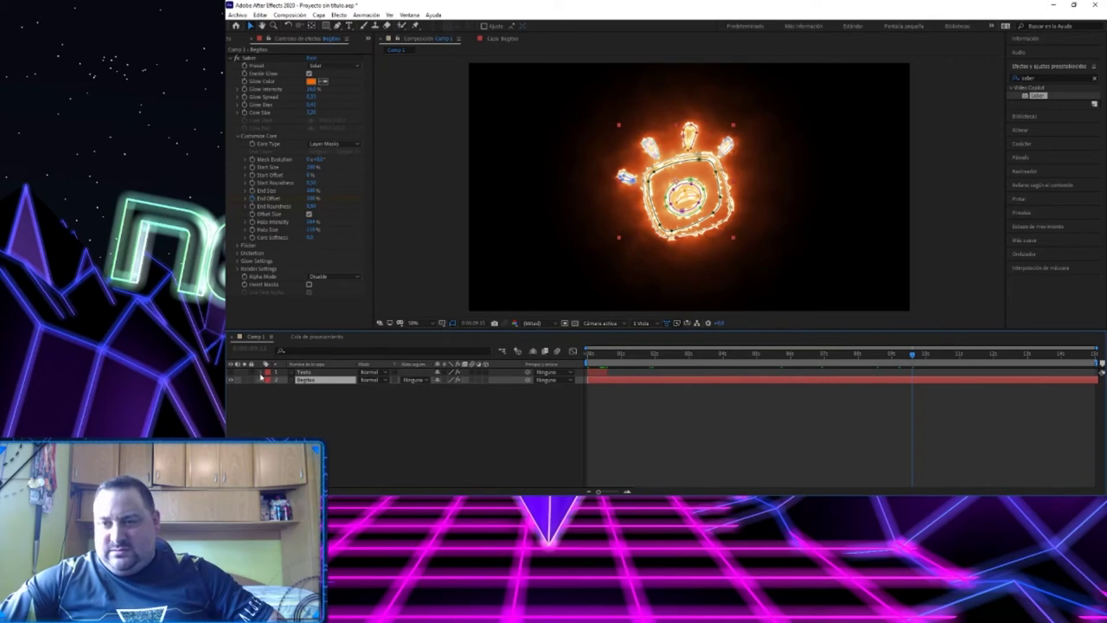
# Hide the orange icon layer and reveal the Texto layer's Saber settings at the composition start.
pyautogui.click(262, 373)
pyautogui.click(231, 404)
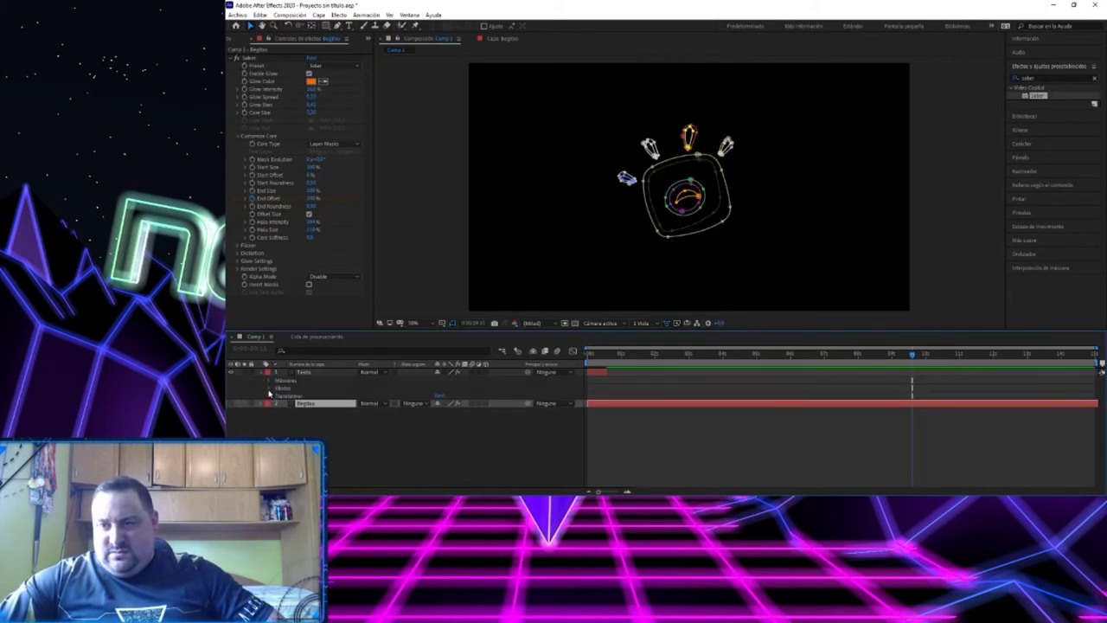
pyautogui.click(268, 390)
pyautogui.click(276, 397)
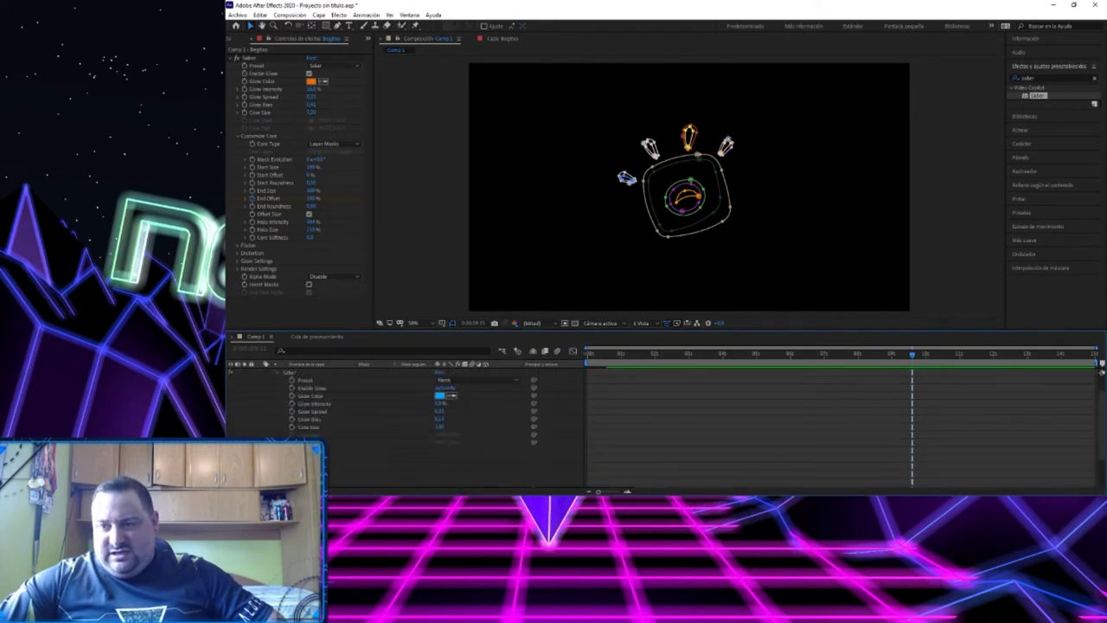
pyautogui.scroll(-3, 390, 415)
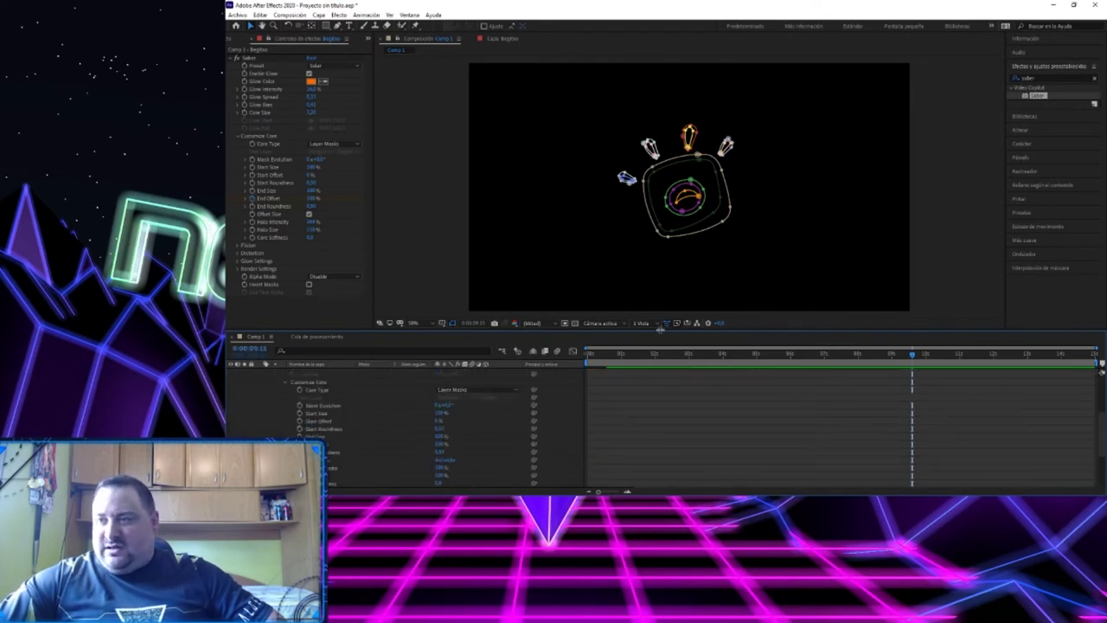
pyautogui.press('Home')
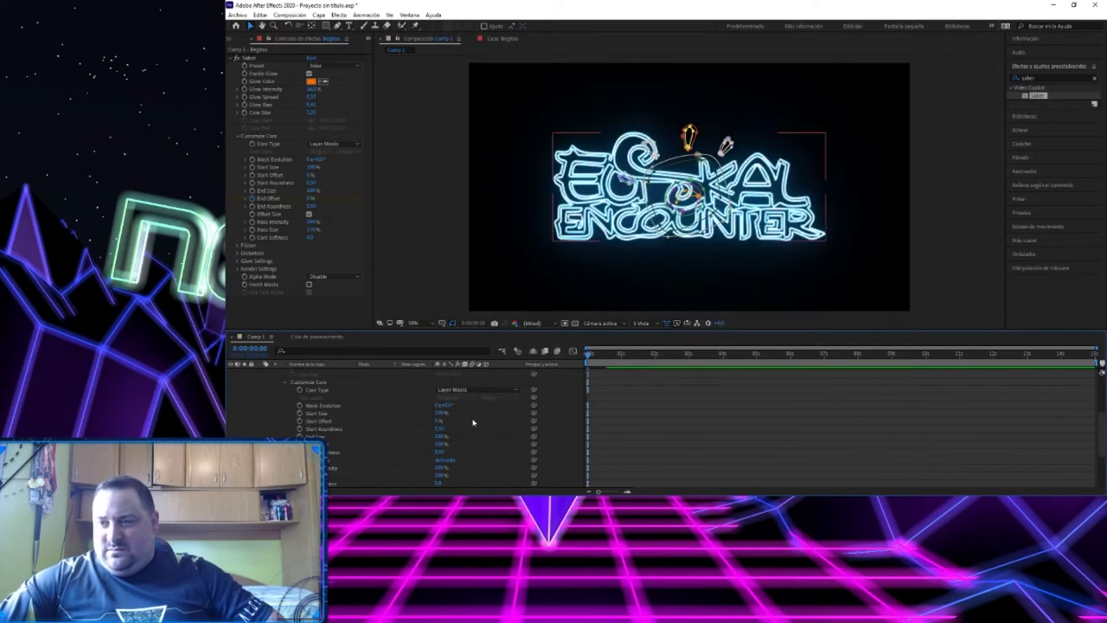
pyautogui.scroll(5, 475, 422)
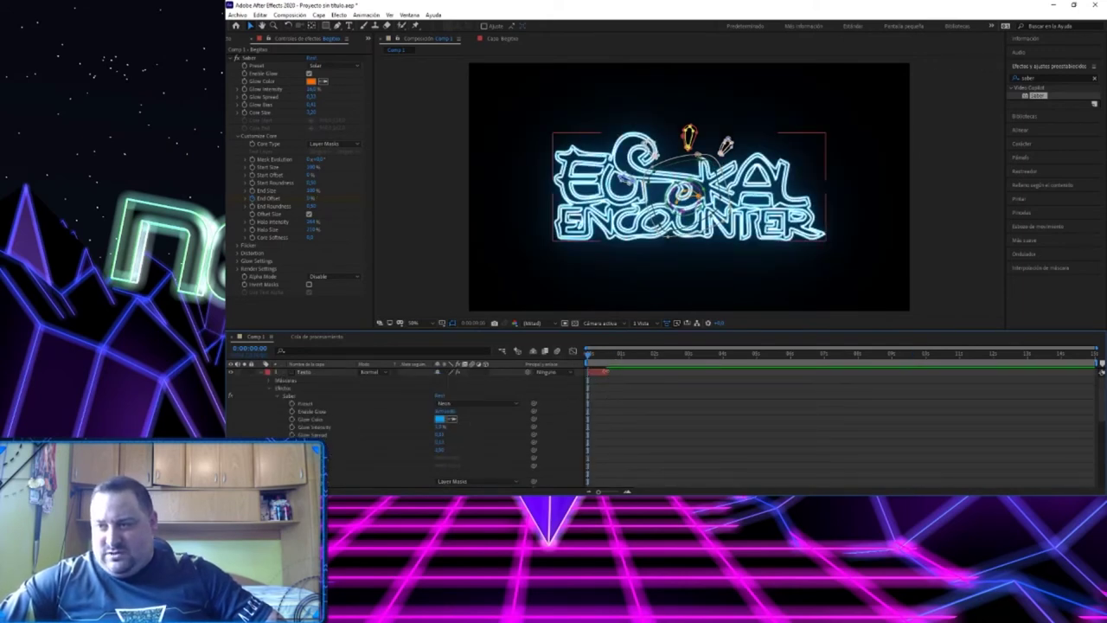
# Select the Texto layer and set a starting keyframe on its Saber End Offset.
pyautogui.click(324, 371)
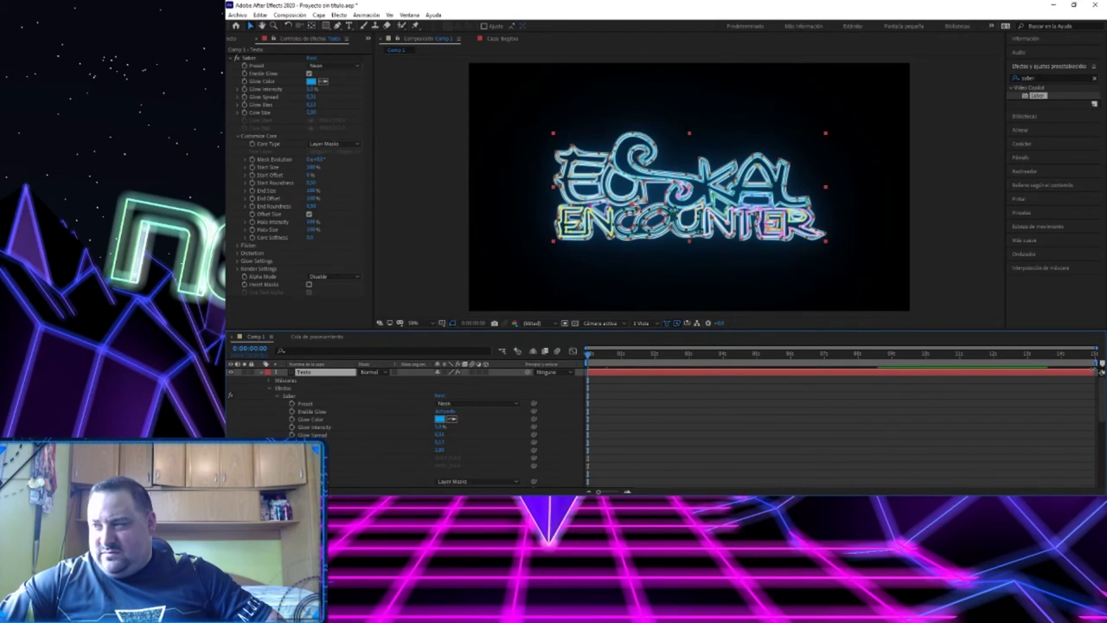
pyautogui.click(269, 389)
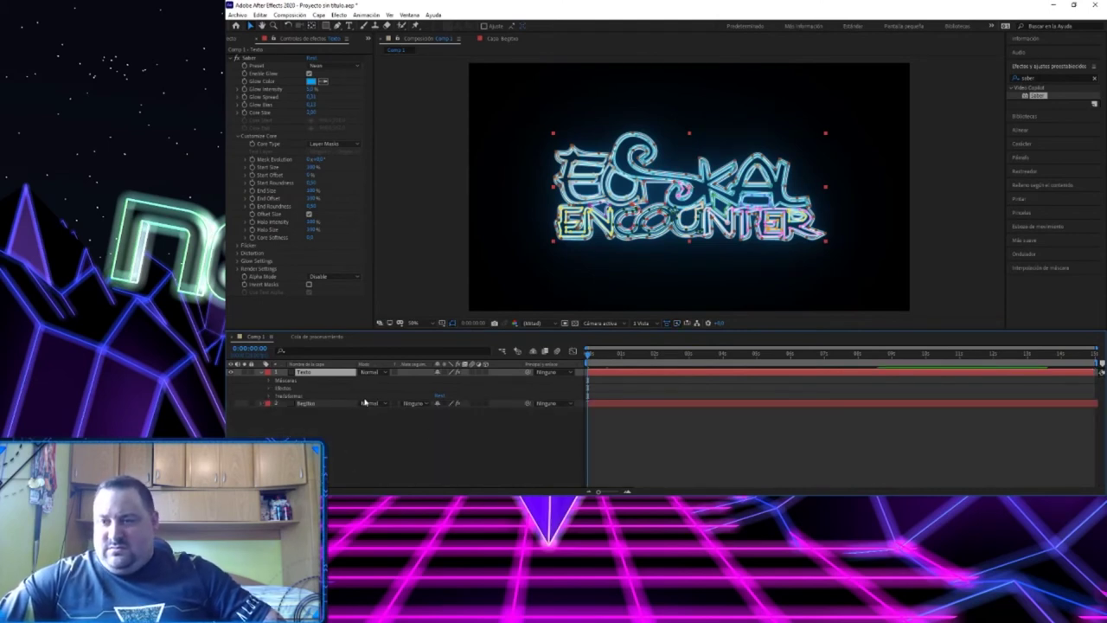
pyautogui.click(270, 389)
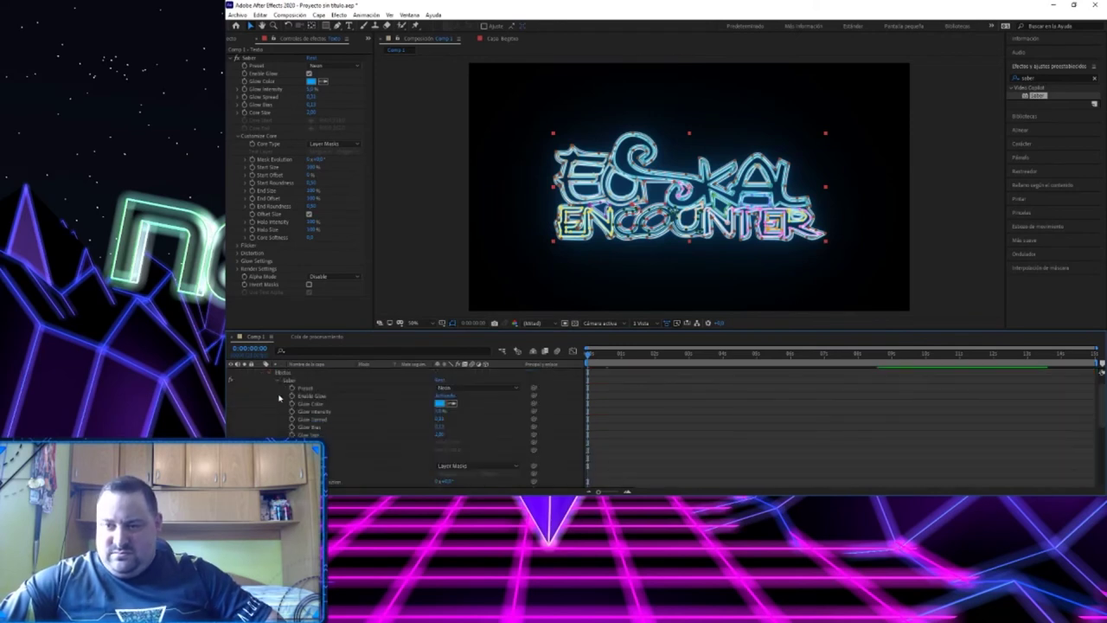
pyautogui.scroll(-1, 381, 424)
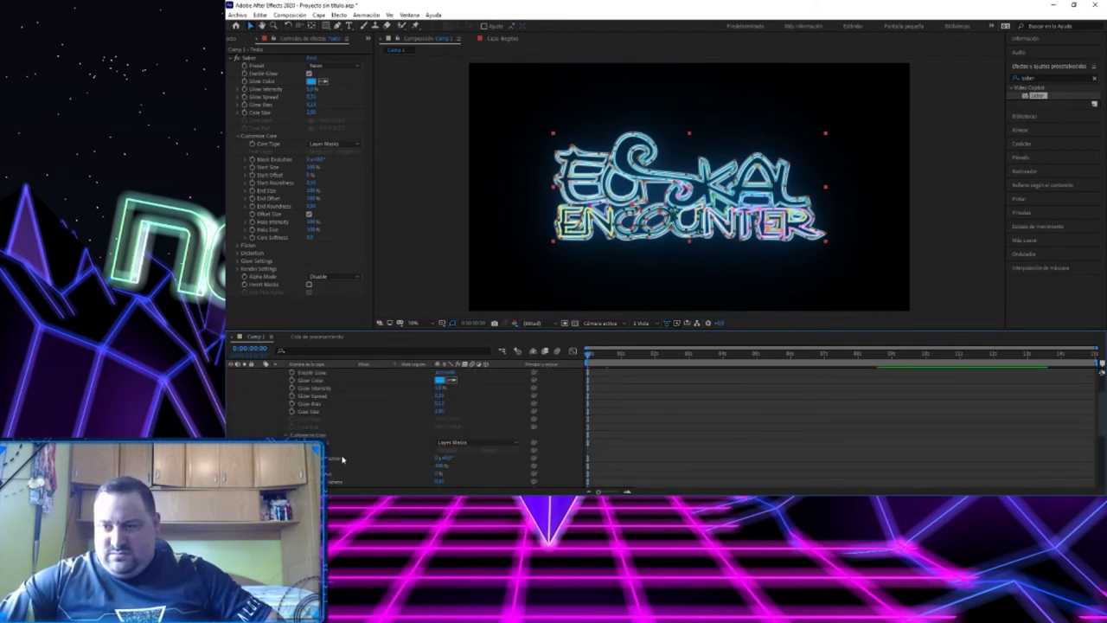
pyautogui.scroll(-1, 341, 459)
pyautogui.scroll(-1, 350, 451)
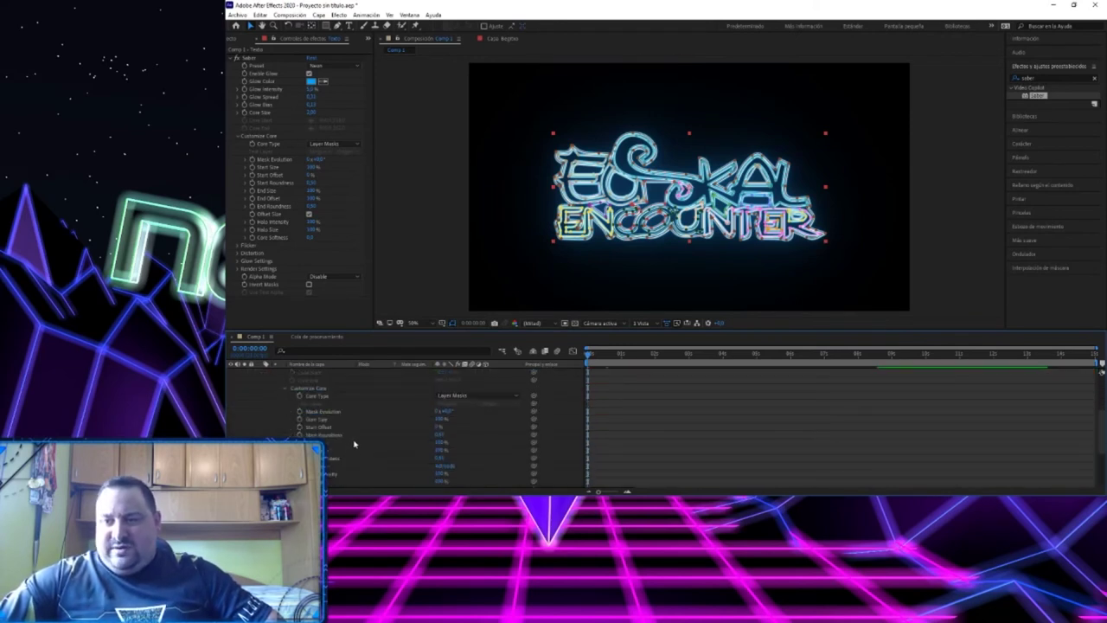
pyautogui.scroll(-1, 355, 441)
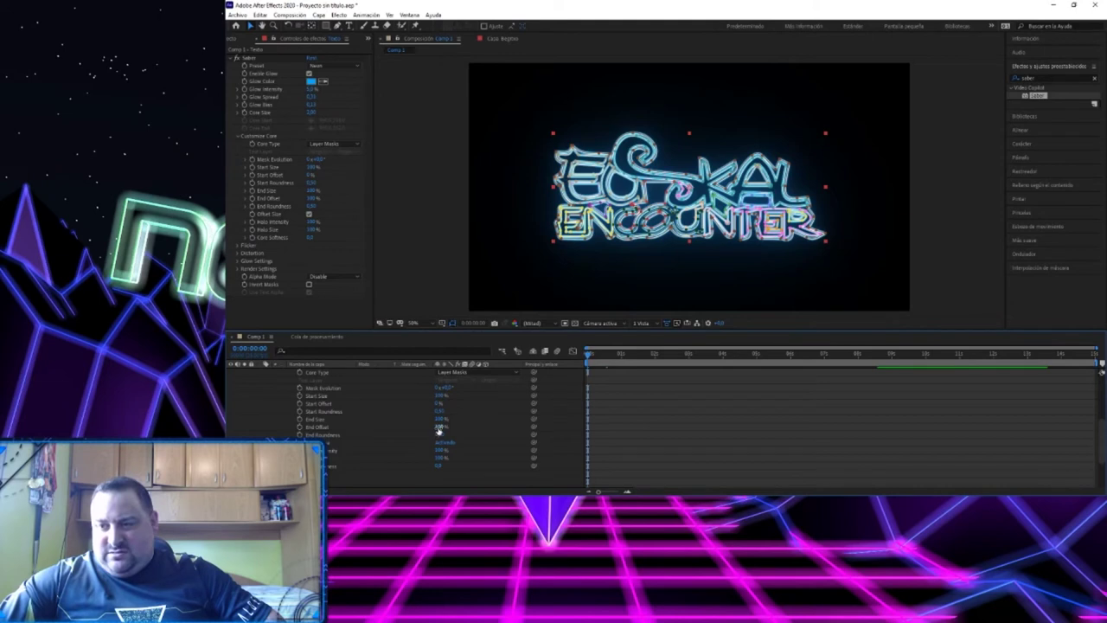
pyautogui.click(317, 426)
pyautogui.click(316, 427)
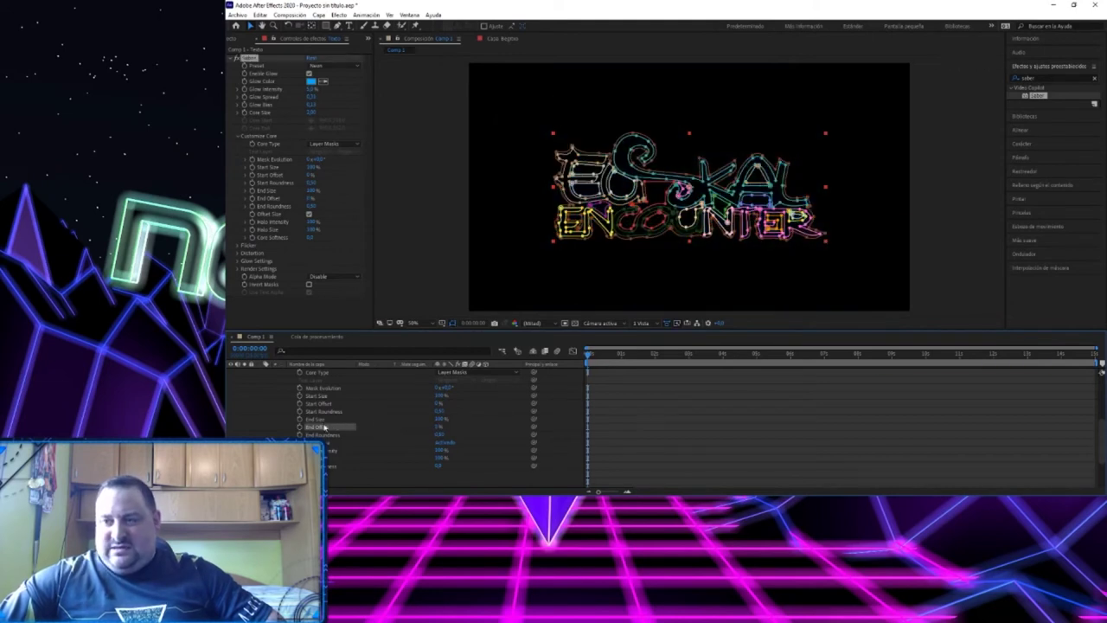
pyautogui.click(300, 426)
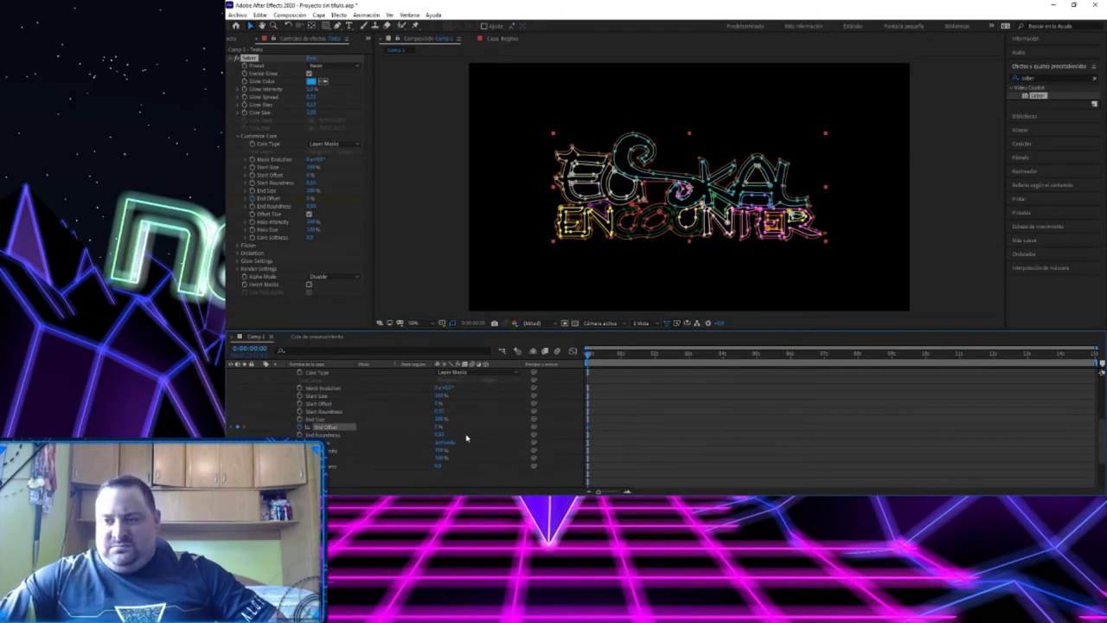
# At 7 seconds, raise the text's End Offset to 100%, then collapse the layer.
pyautogui.click(824, 354)
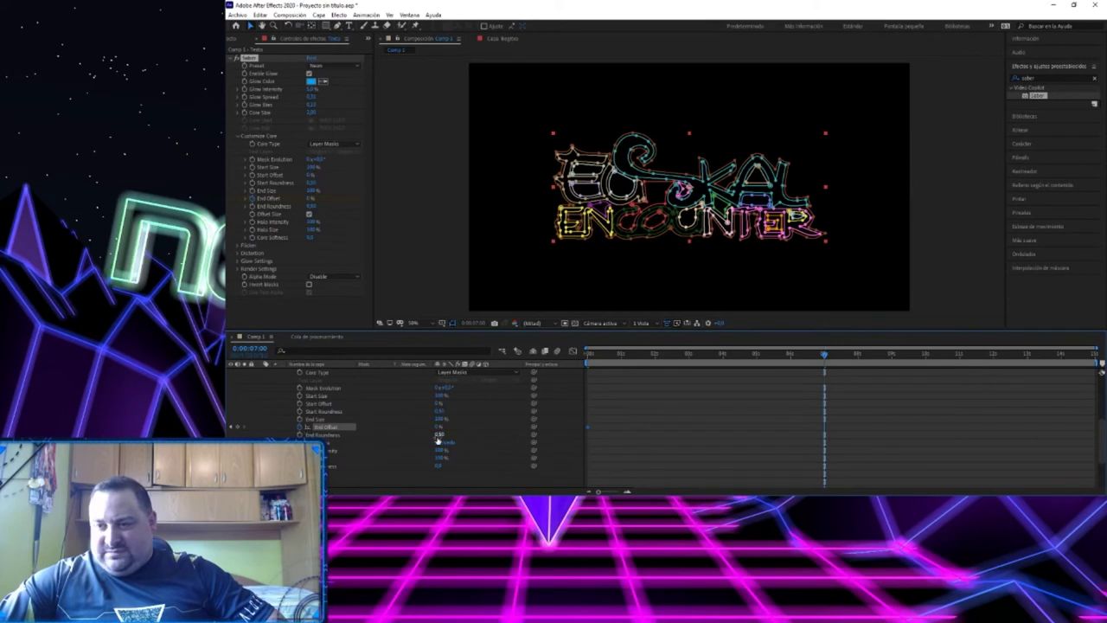
pyautogui.moveTo(439, 427); pyautogui.dragTo(494, 426)
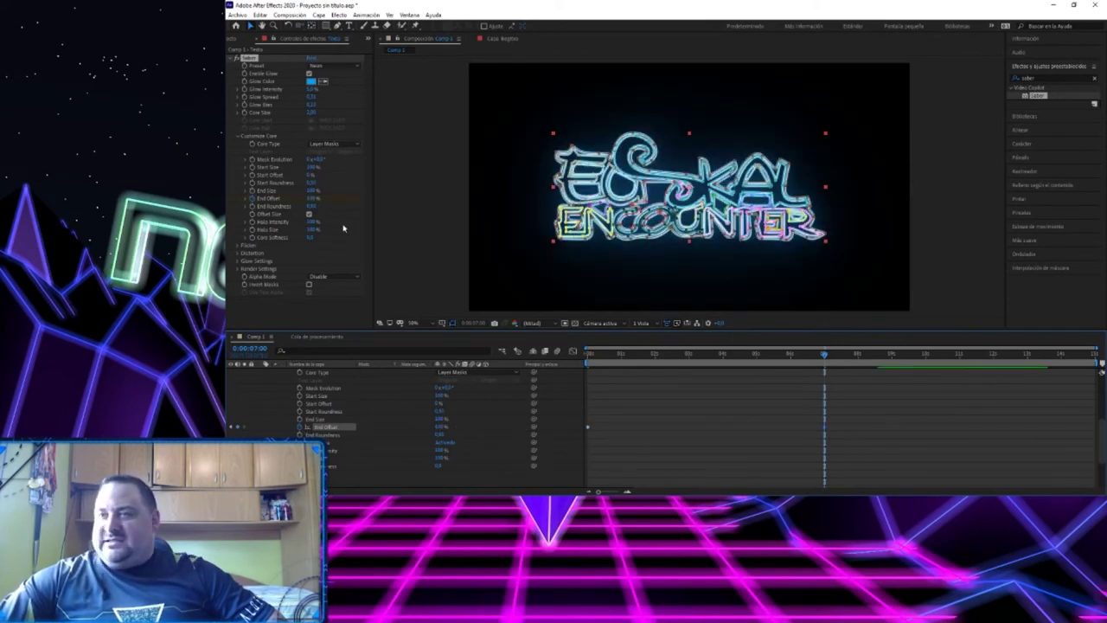
pyautogui.scroll(1, 254, 388)
pyautogui.scroll(2, 259, 387)
pyautogui.scroll(2, 269, 389)
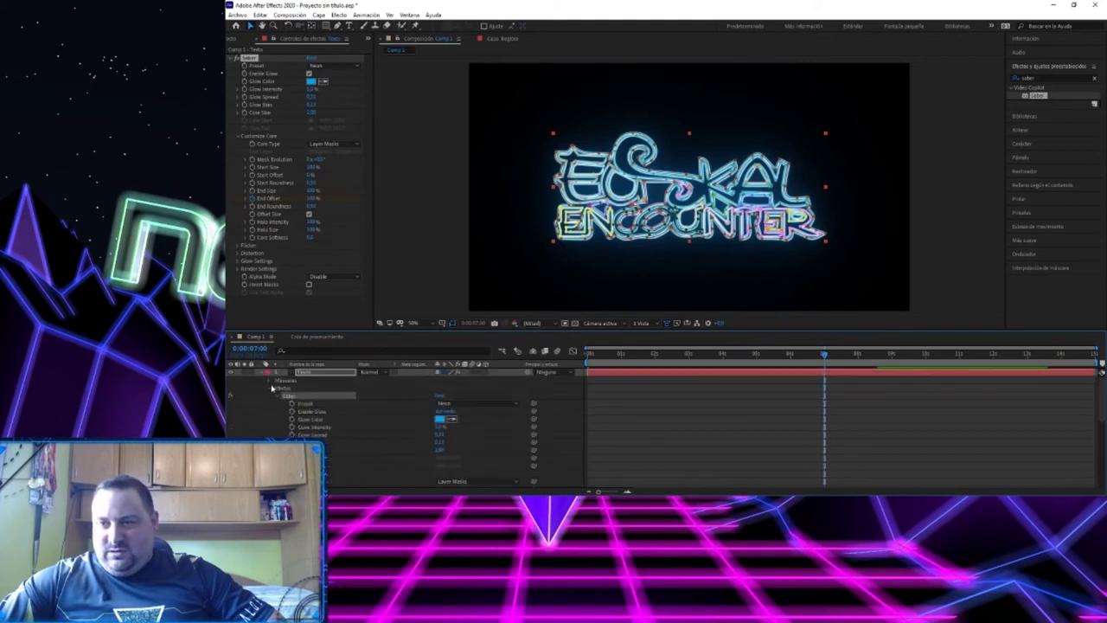
pyautogui.click(263, 374)
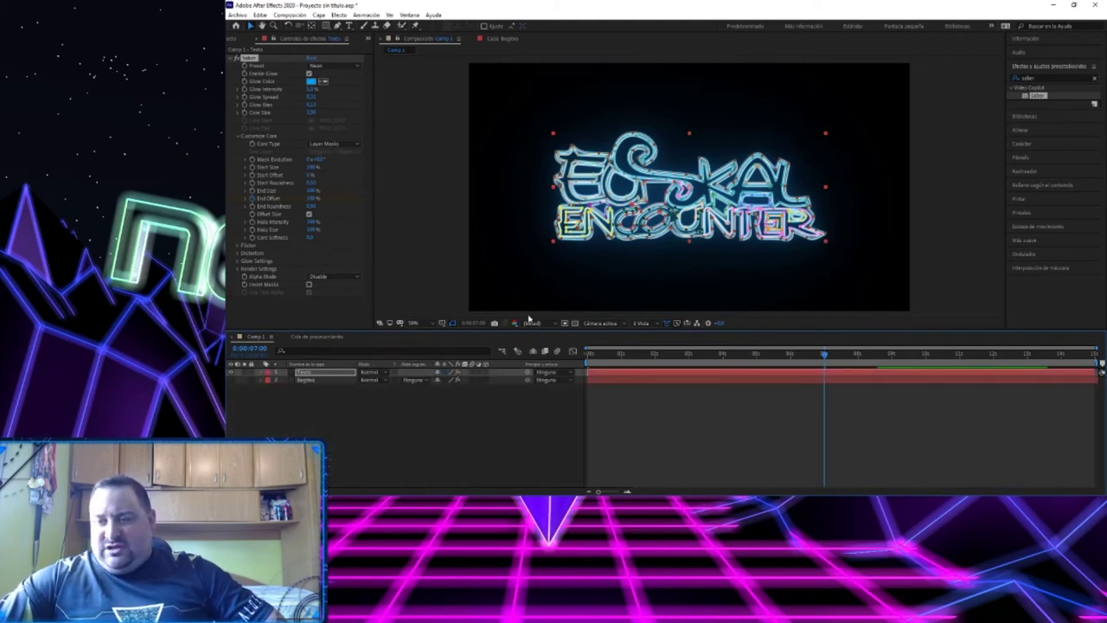
# Add Comp 1 to the Render Queue with QuickTime format and RGB + Alpha channels.
pyautogui.click(237, 15)
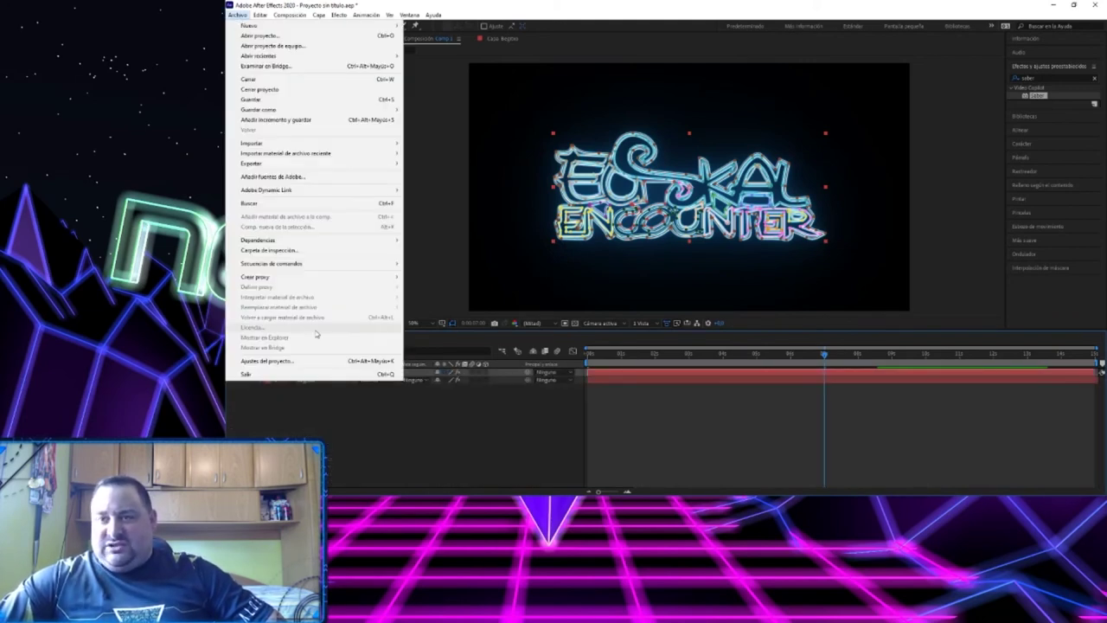
pyautogui.moveTo(384, 163)
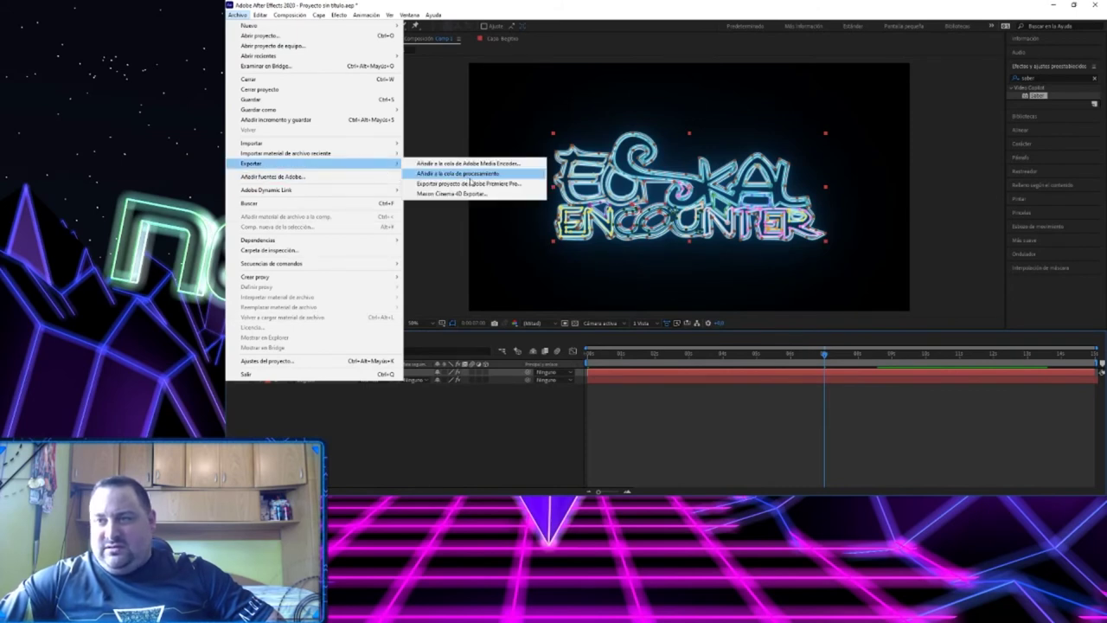
pyautogui.click(470, 175)
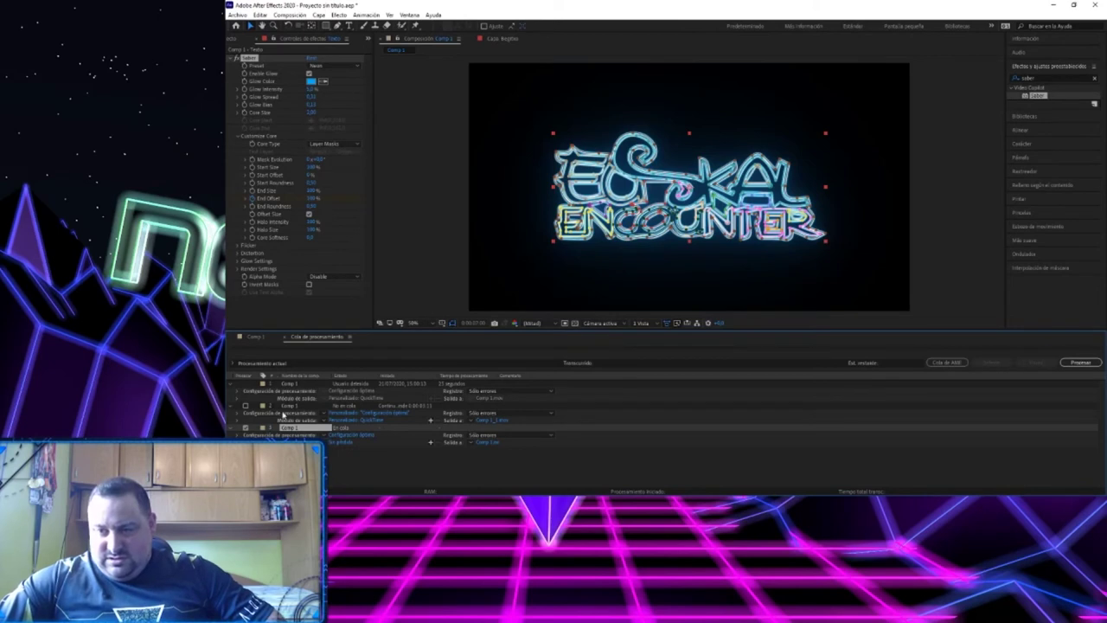
pyautogui.click(344, 443)
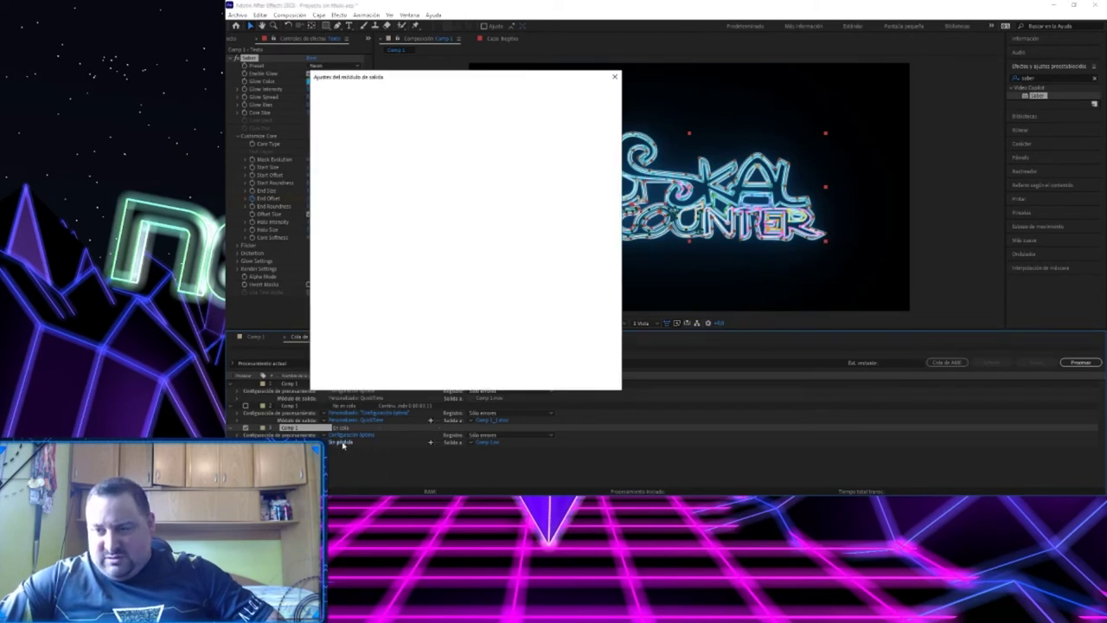
pyautogui.click(441, 122)
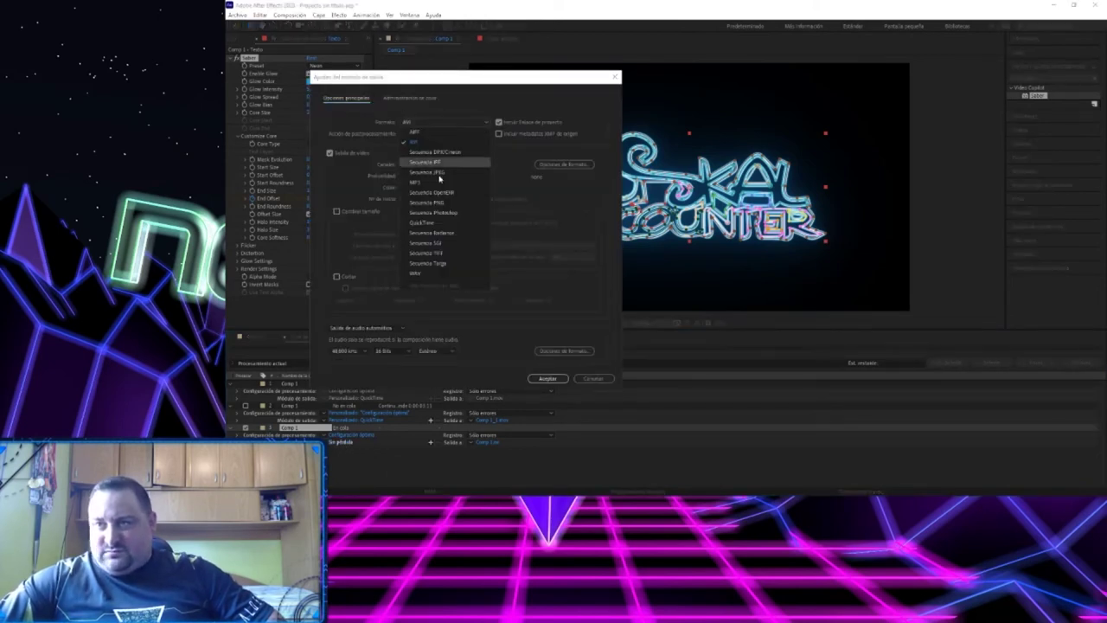
pyautogui.click(435, 226)
pyautogui.click(437, 165)
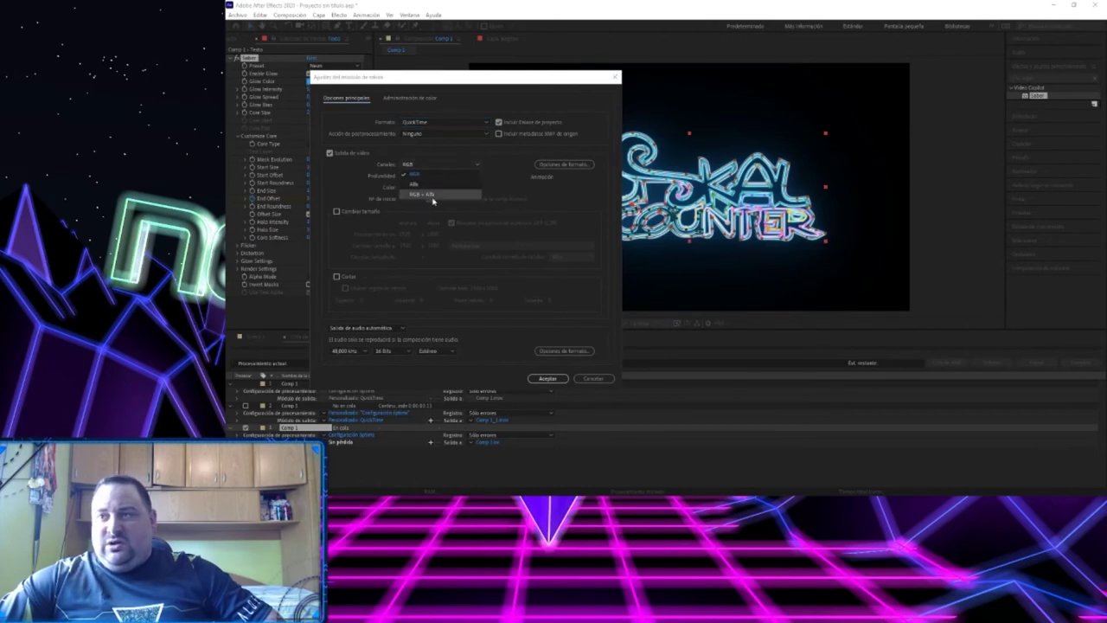
pyautogui.click(439, 192)
pyautogui.click(547, 378)
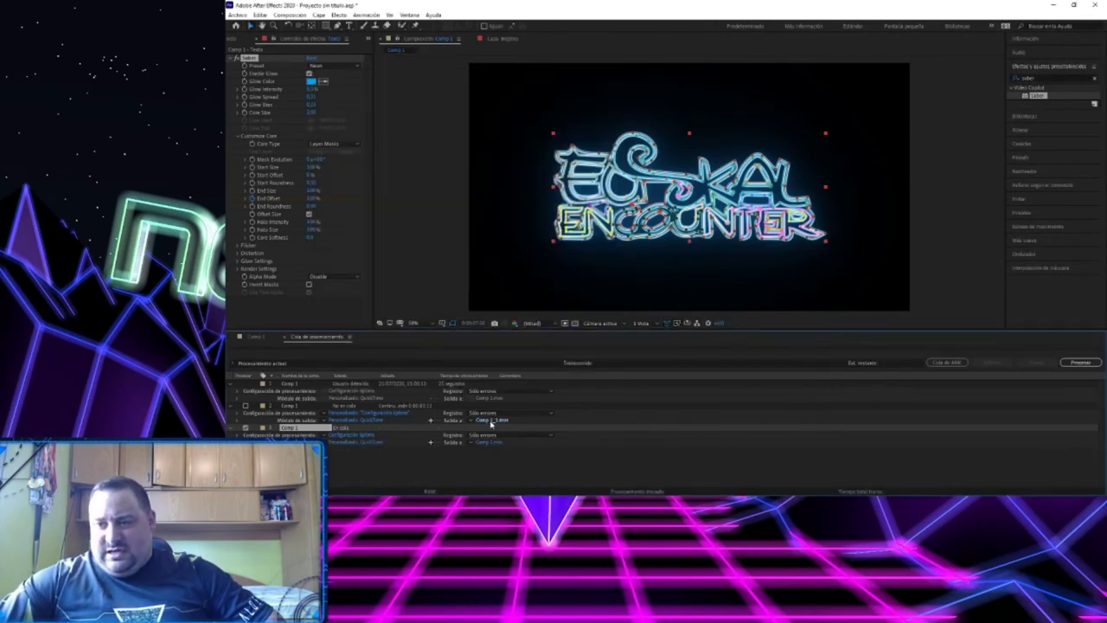
# Name the two render output files logotipo and tronon.
pyautogui.click(490, 421)
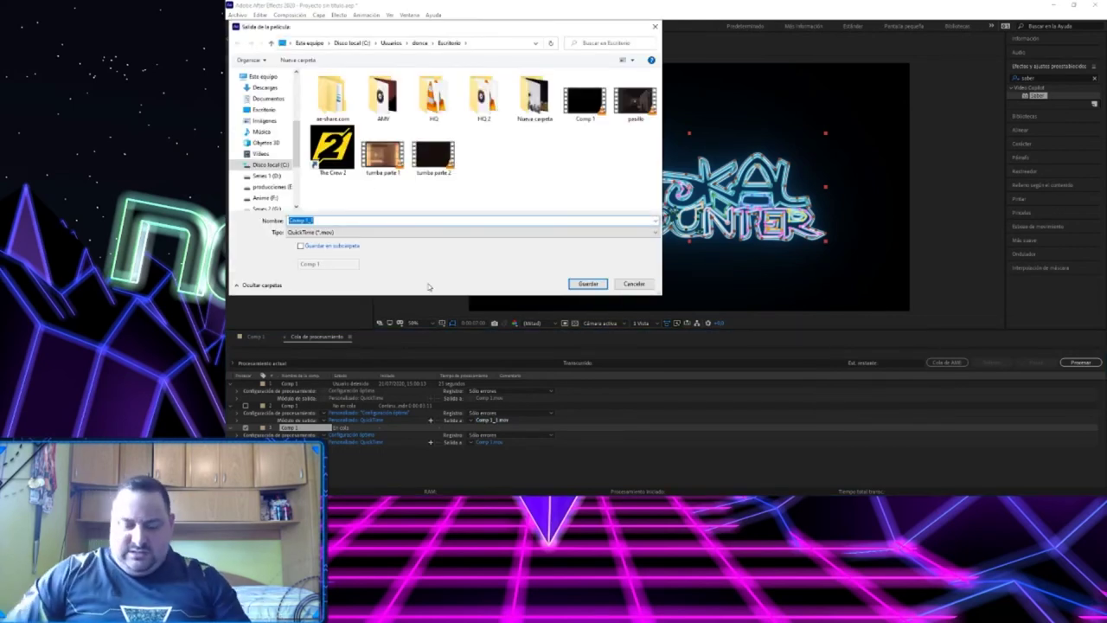
pyautogui.write('logotipo')
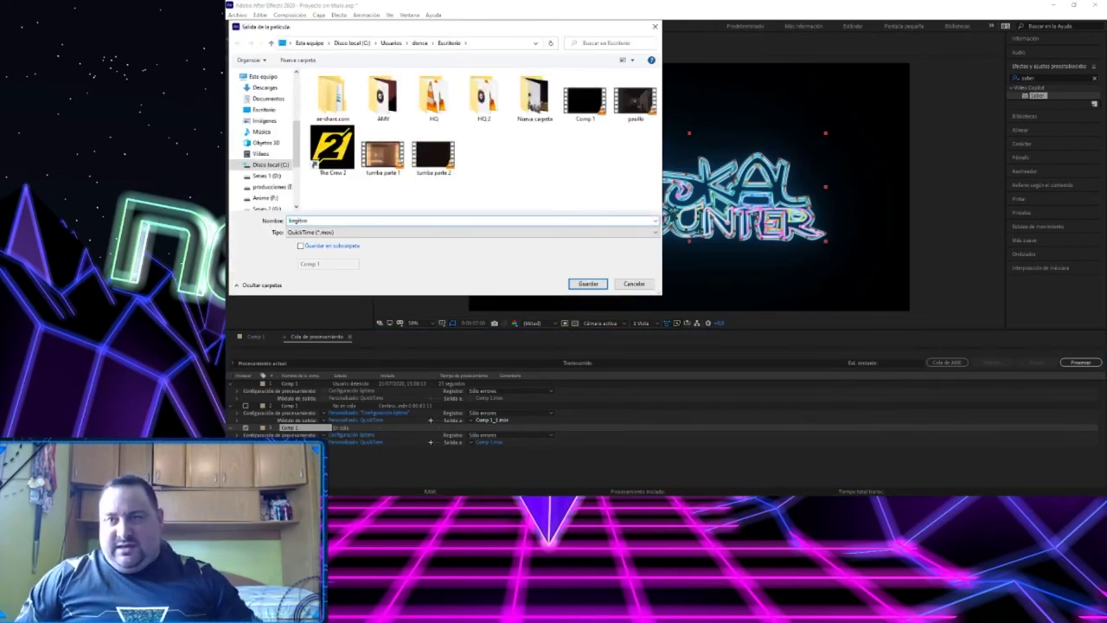
pyautogui.press('Return')
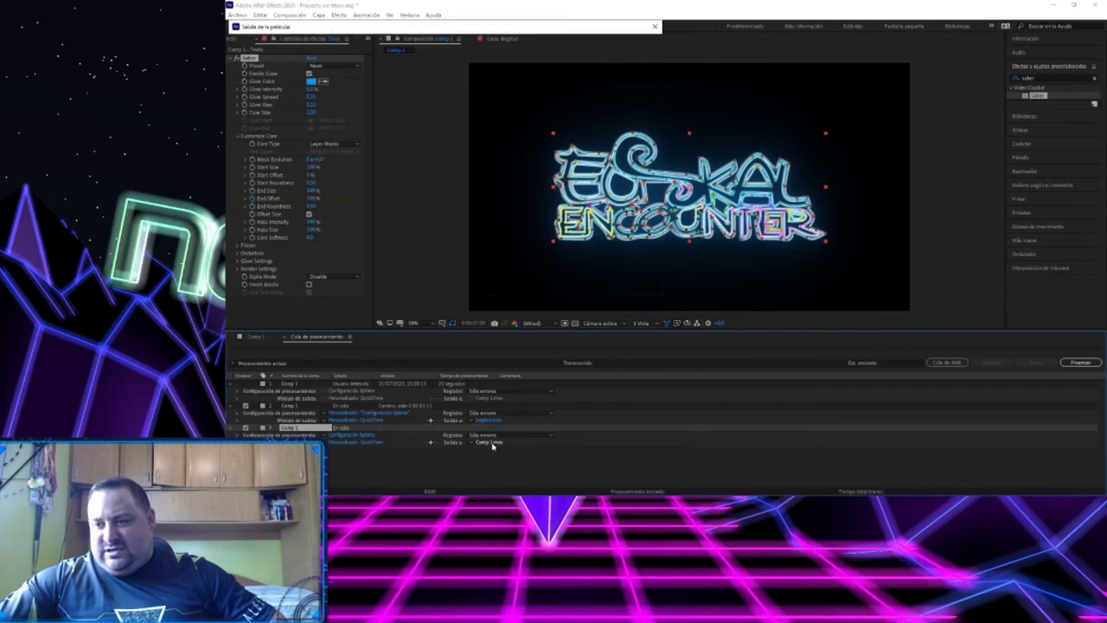
pyautogui.click(490, 443)
pyautogui.write('tron')
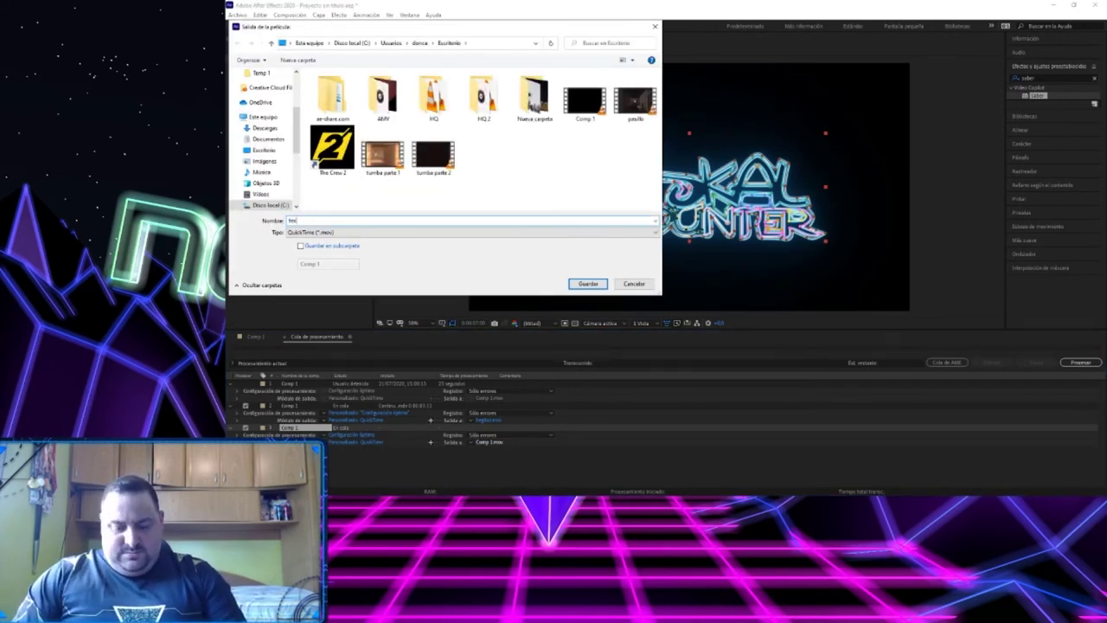
pyautogui.write('on')
pyautogui.press('Return')
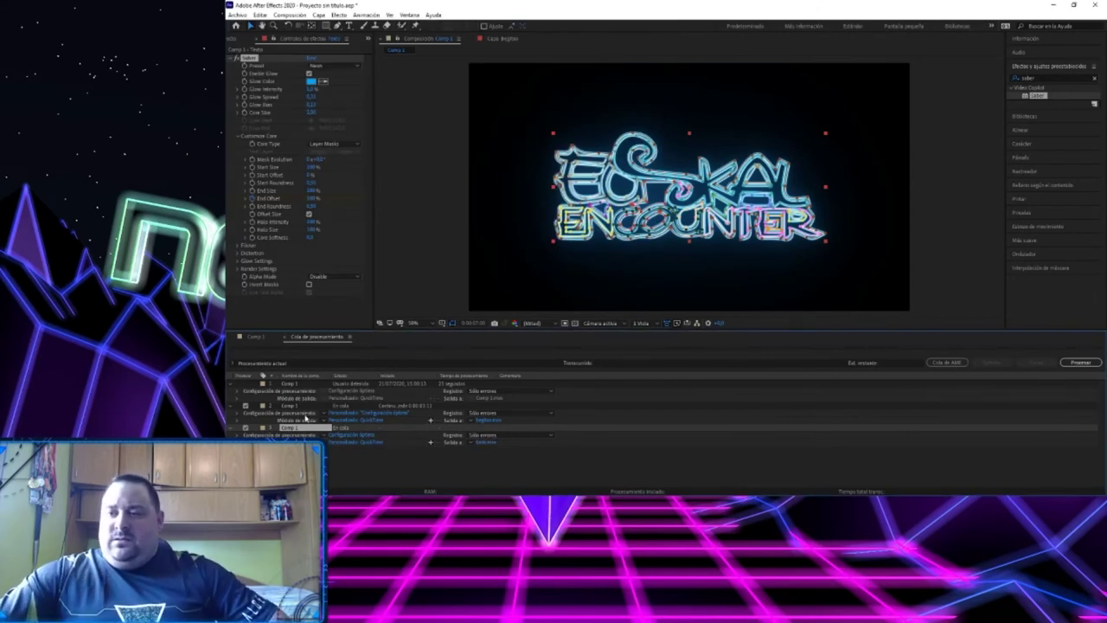
# Render the queued Comp 1 items until done, then minimize After Effects.
pyautogui.click(1081, 361)
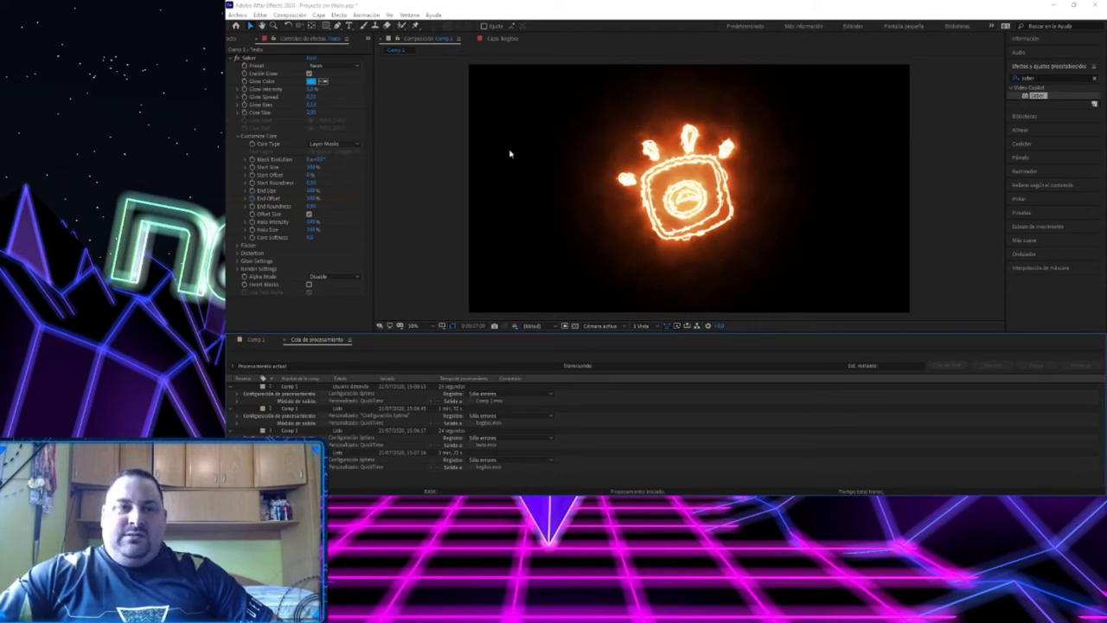
pyautogui.click(700, 214)
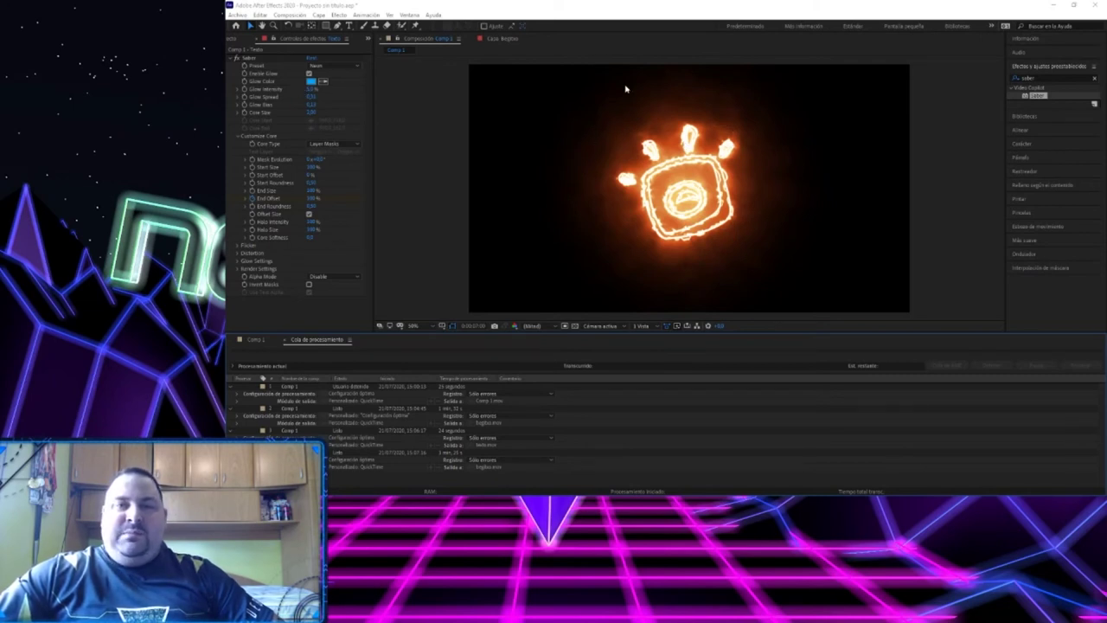
pyautogui.click(1053, 6)
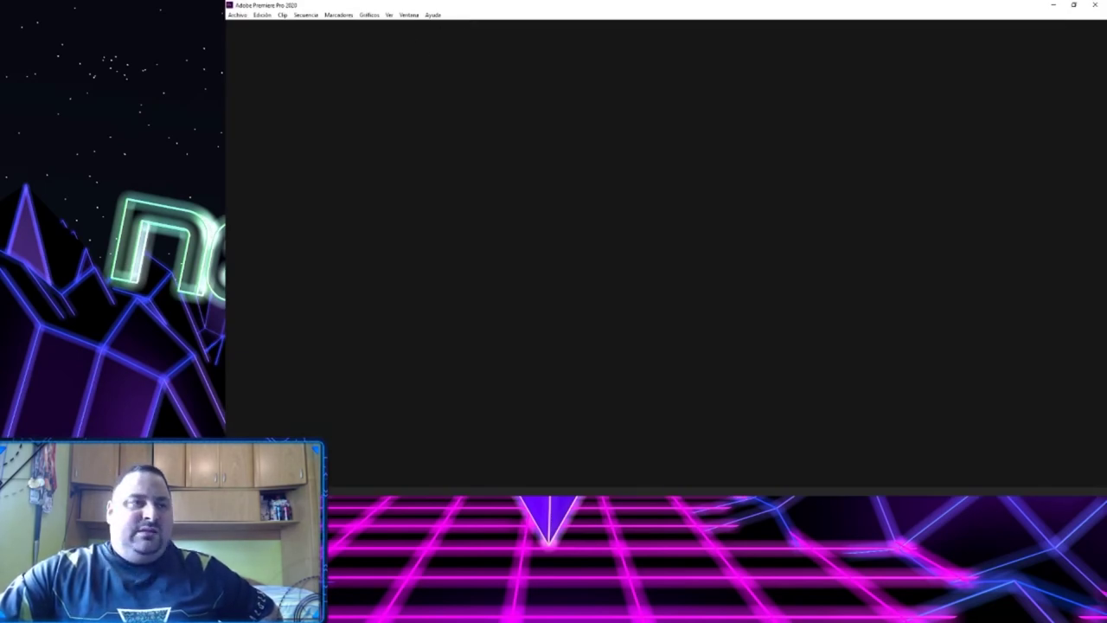
# Create a new Premiere Pro project named charla instead of overwriting the existing one.
pyautogui.hotkey('ctrl', 'alt', 'n')
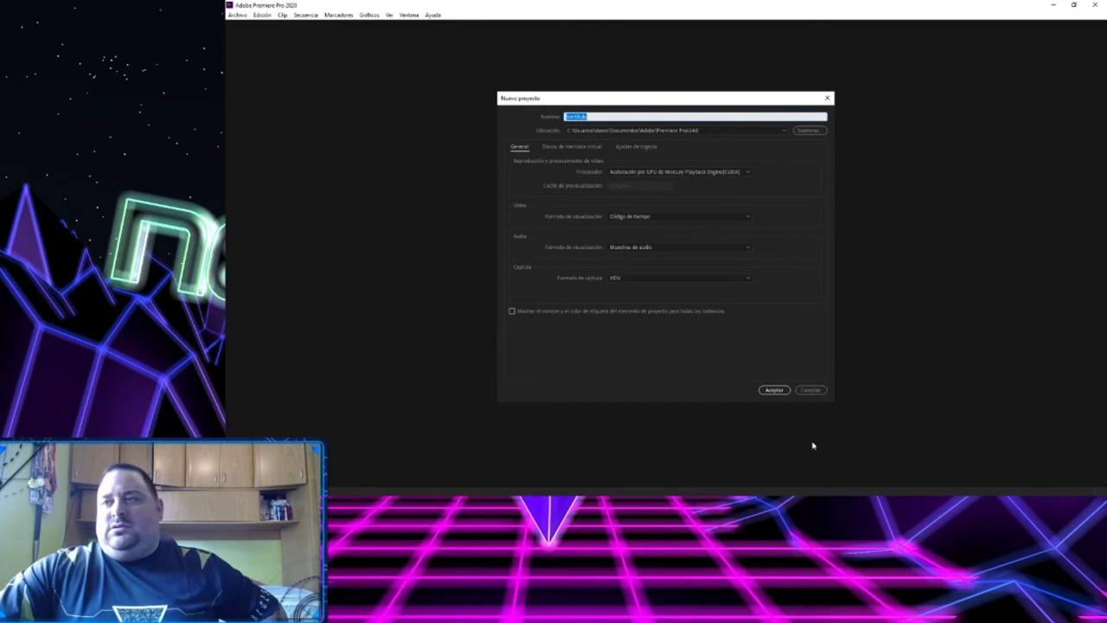
pyautogui.click(774, 390)
pyautogui.click(741, 263)
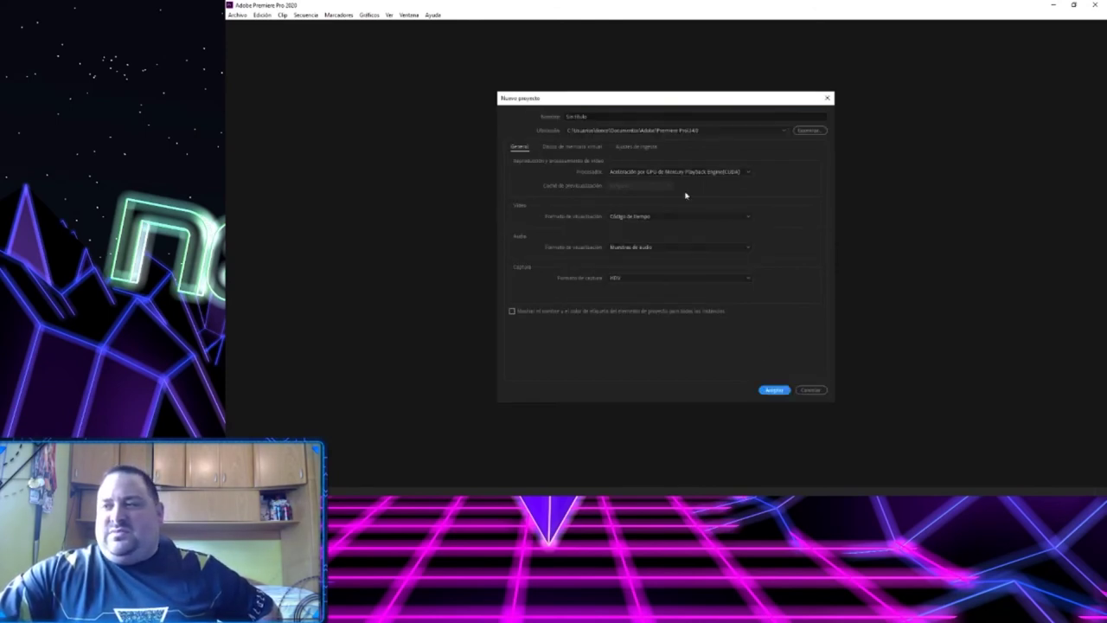
pyautogui.click(637, 114)
pyautogui.write('d')
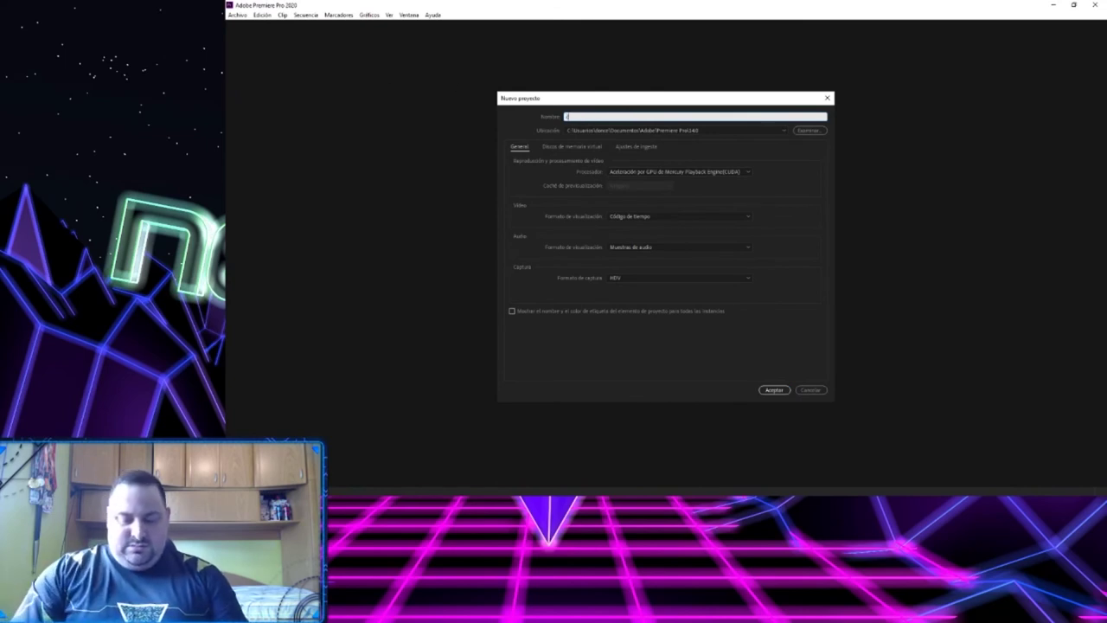
pyautogui.write('charla')
pyautogui.press('Return')
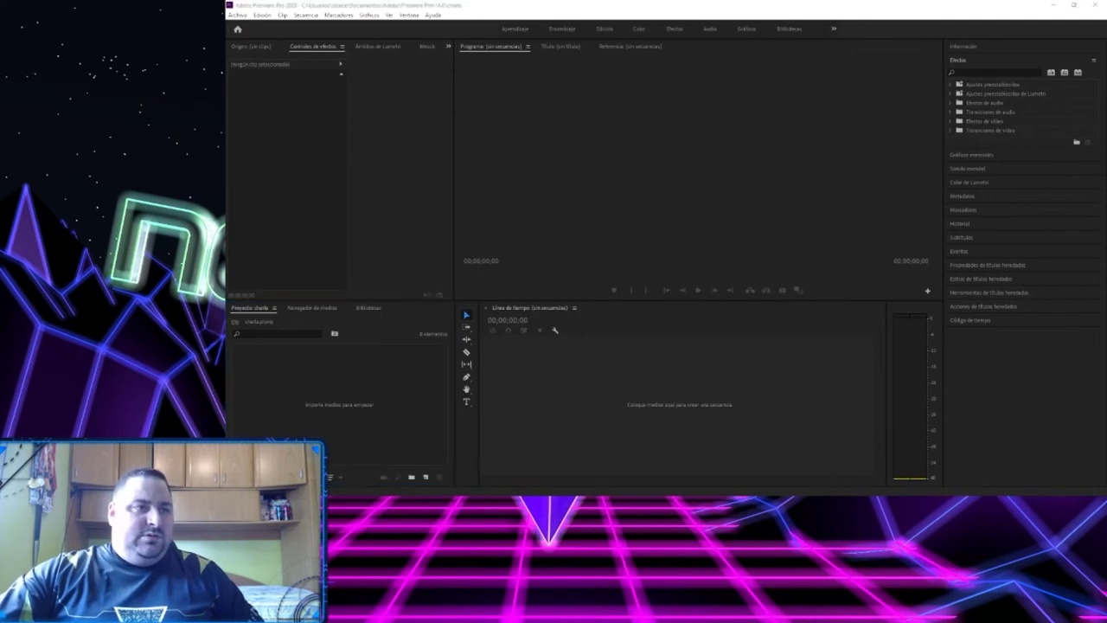
# Import the rendered clips, make a sequence from the begitos clip, and scrub and play it.
pyautogui.doubleClick(363, 375)
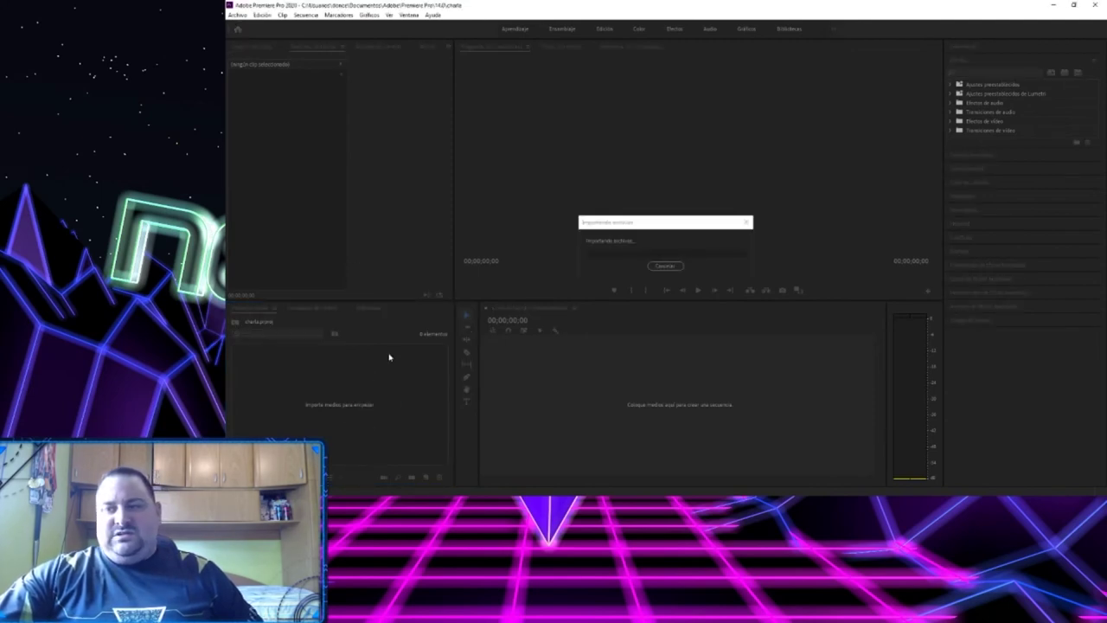
pyautogui.click(351, 433)
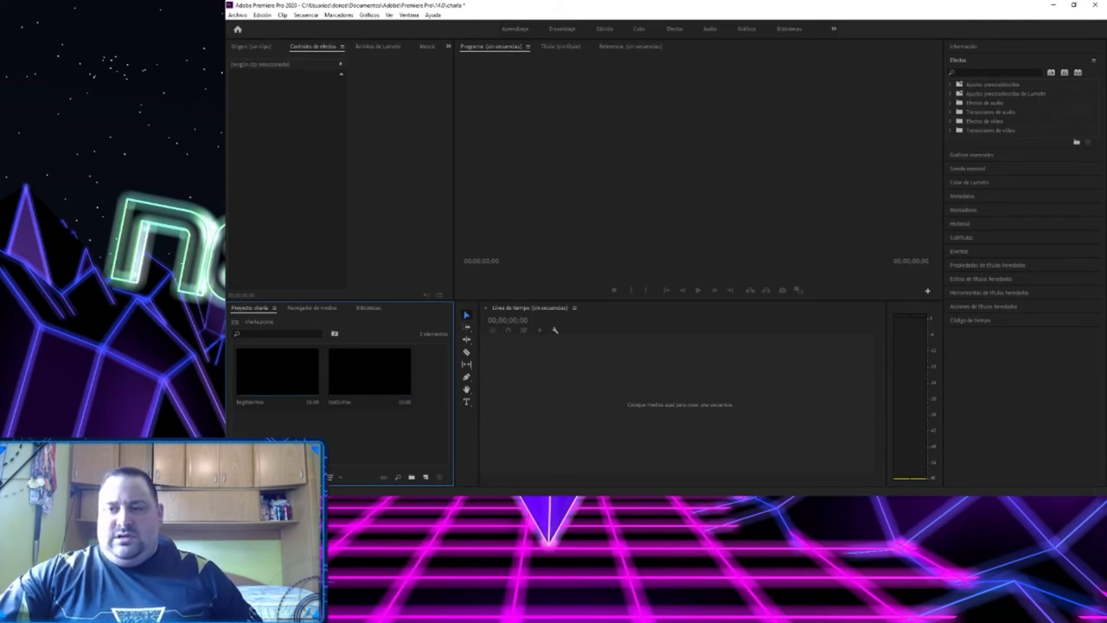
pyautogui.moveTo(268, 401); pyautogui.dragTo(515, 378)
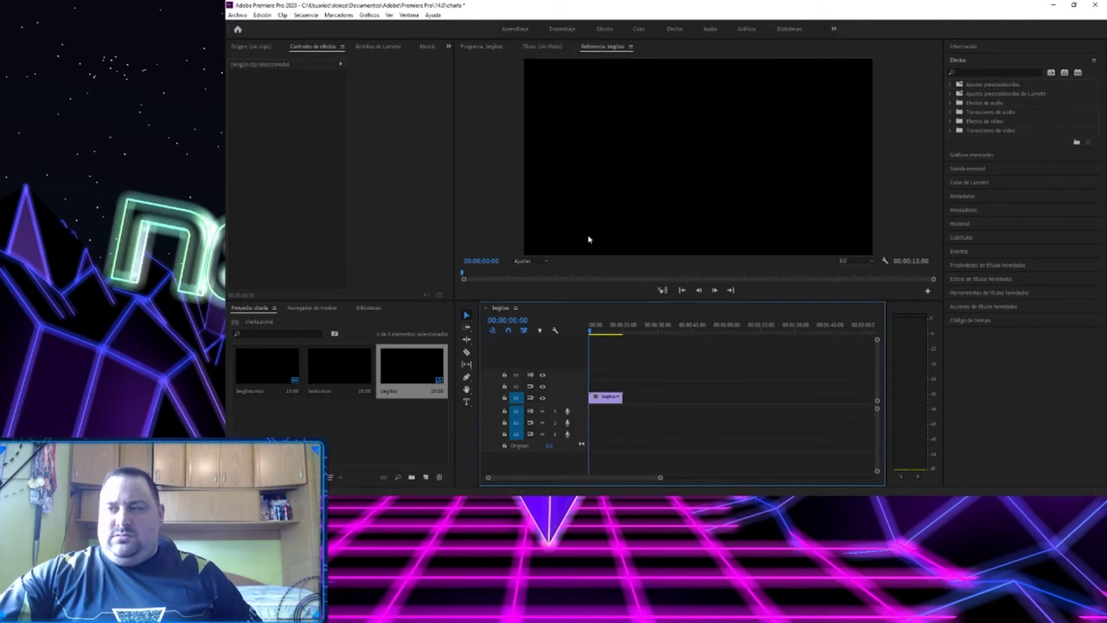
pyautogui.moveTo(593, 333)
pyautogui.mouseDown()
pyautogui.moveTo(618, 333)
pyautogui.moveTo(577, 332)
pyautogui.mouseUp()
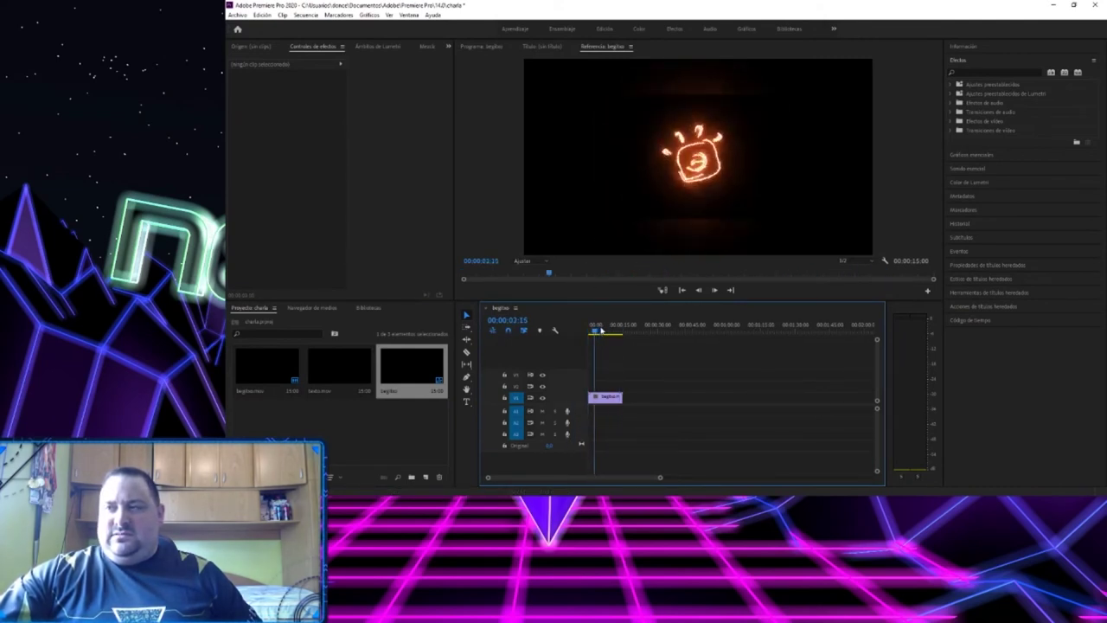
pyautogui.press('space')
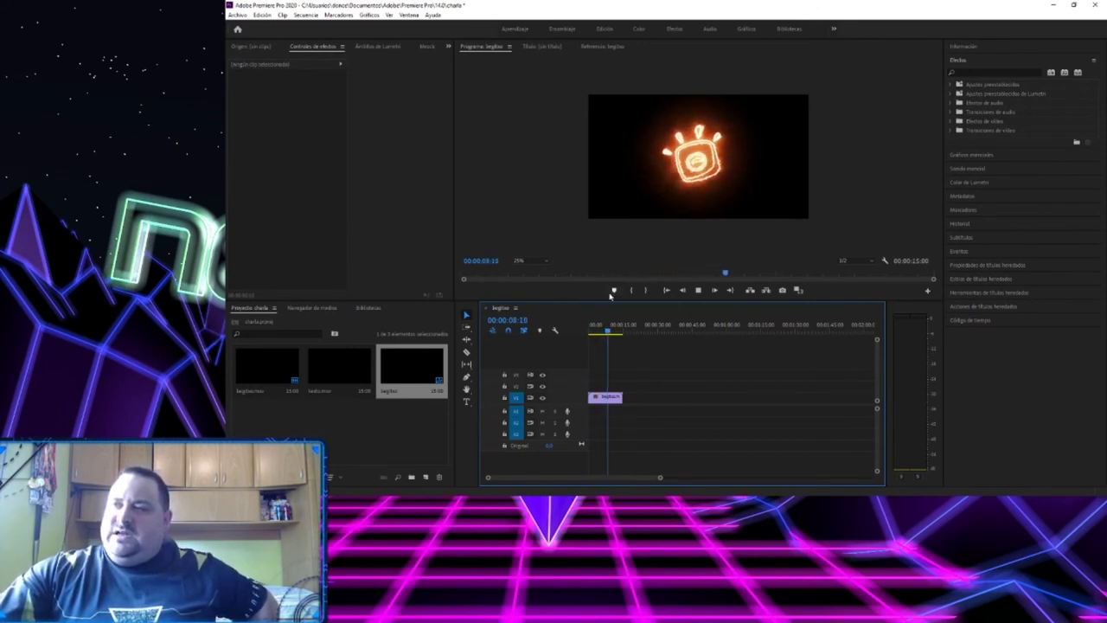
# Set the begitos clip's Opacidad blend mode to Color más claro.
pyautogui.click(711, 295)
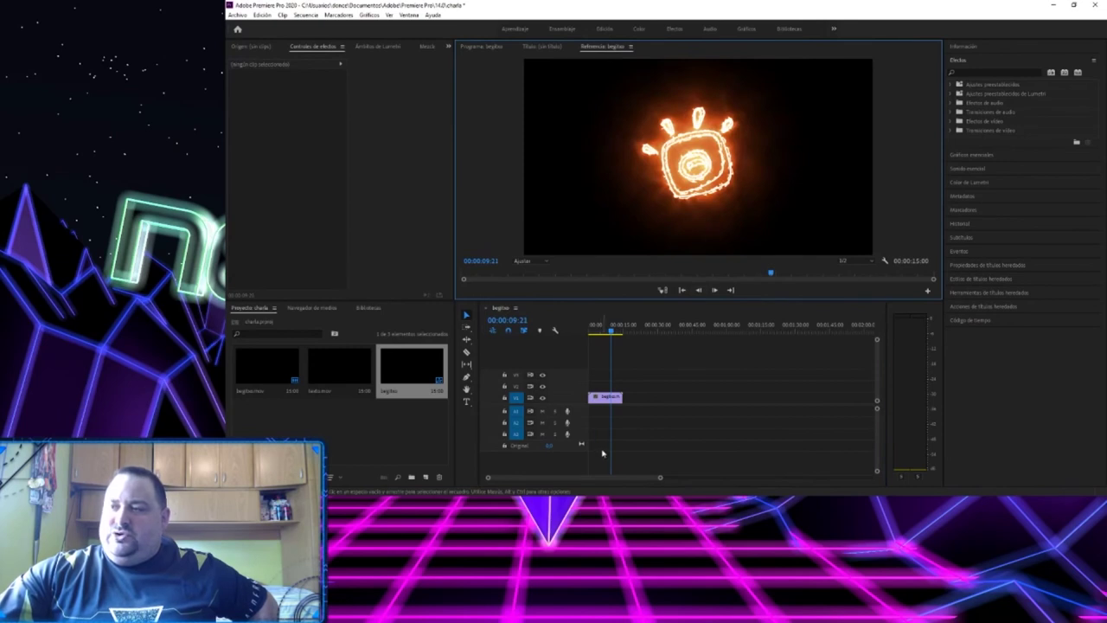
pyautogui.click(605, 397)
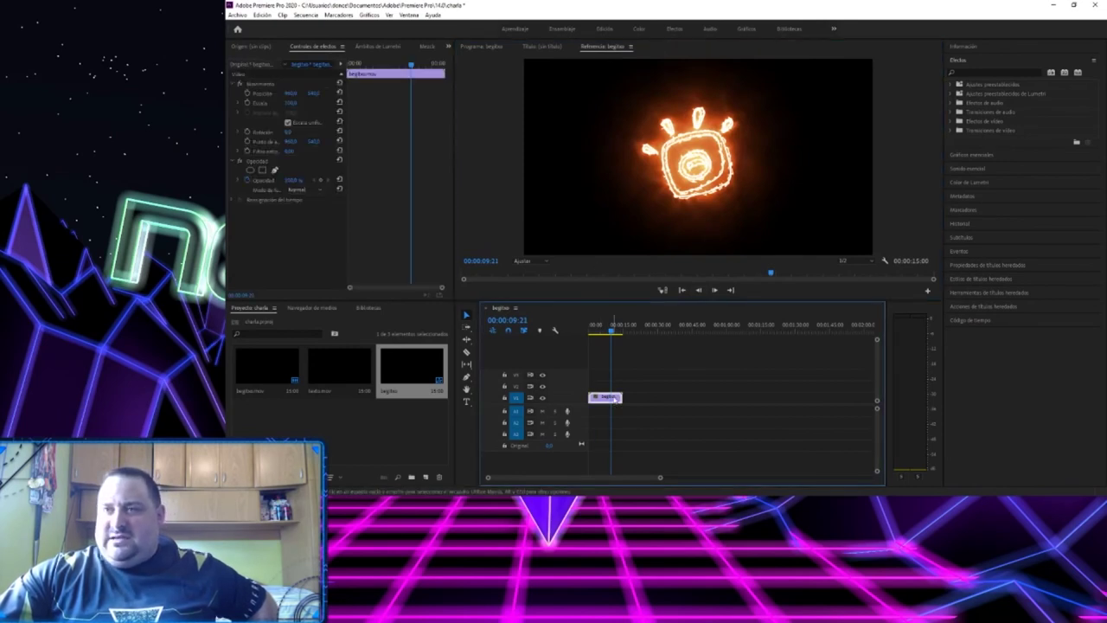
pyautogui.click(298, 189)
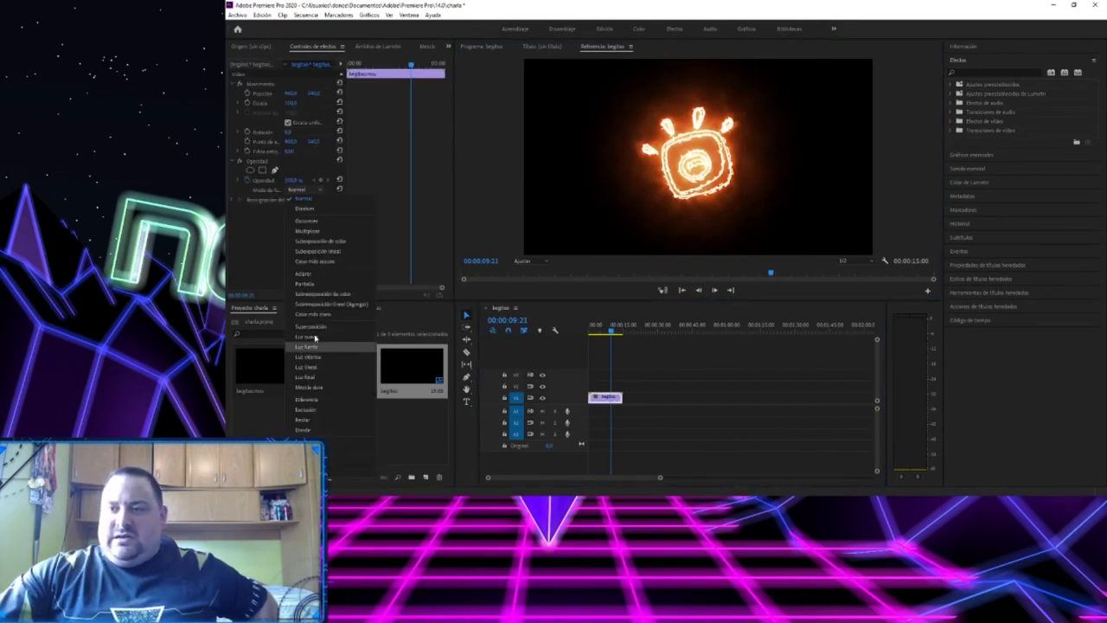
pyautogui.click(325, 317)
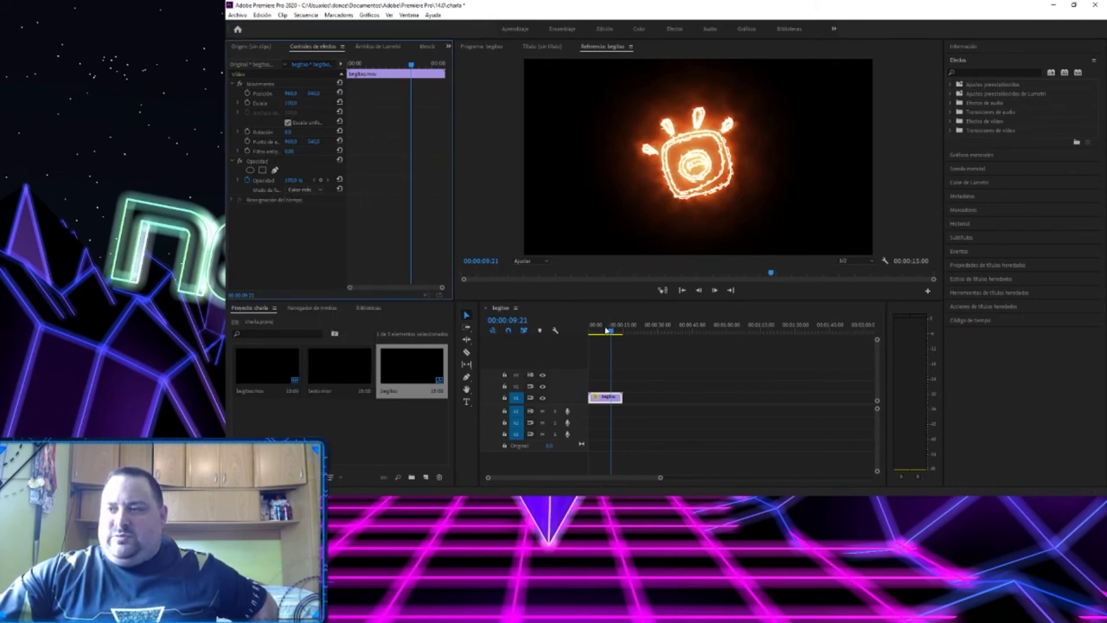
# Select the clip's Movimiento properties and open the Program monitor zoom levels.
pyautogui.click(706, 160)
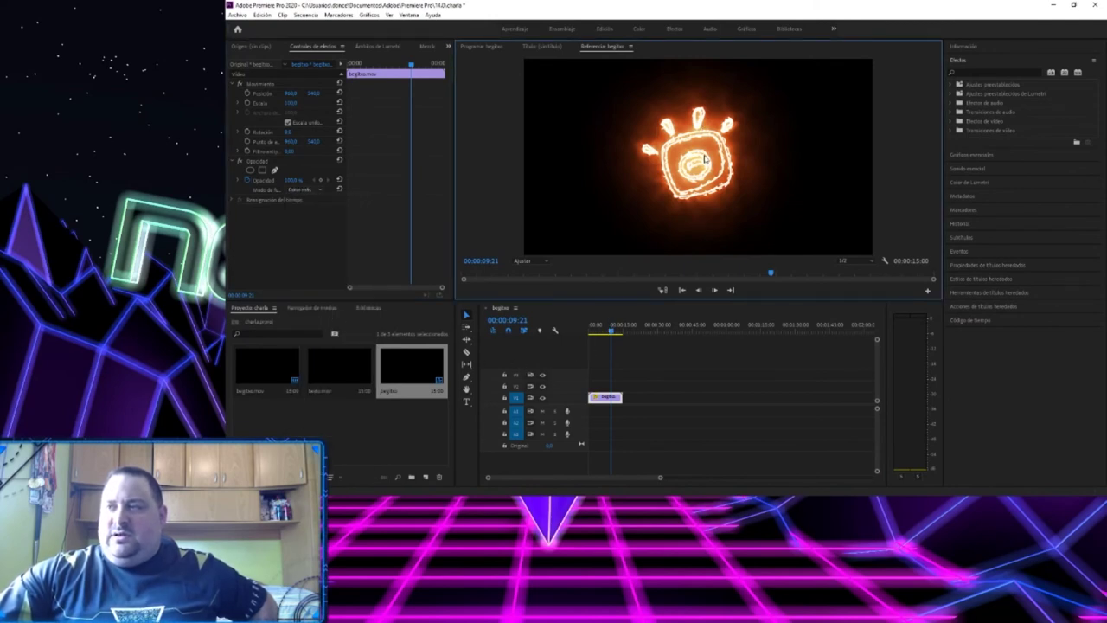
pyautogui.click(264, 86)
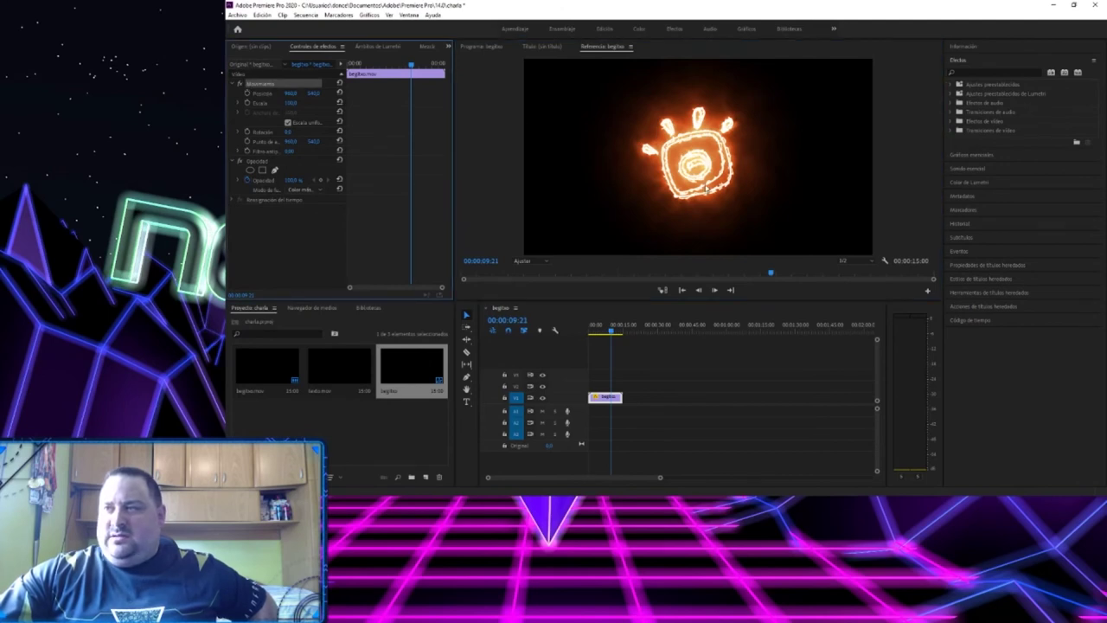
pyautogui.click(684, 173)
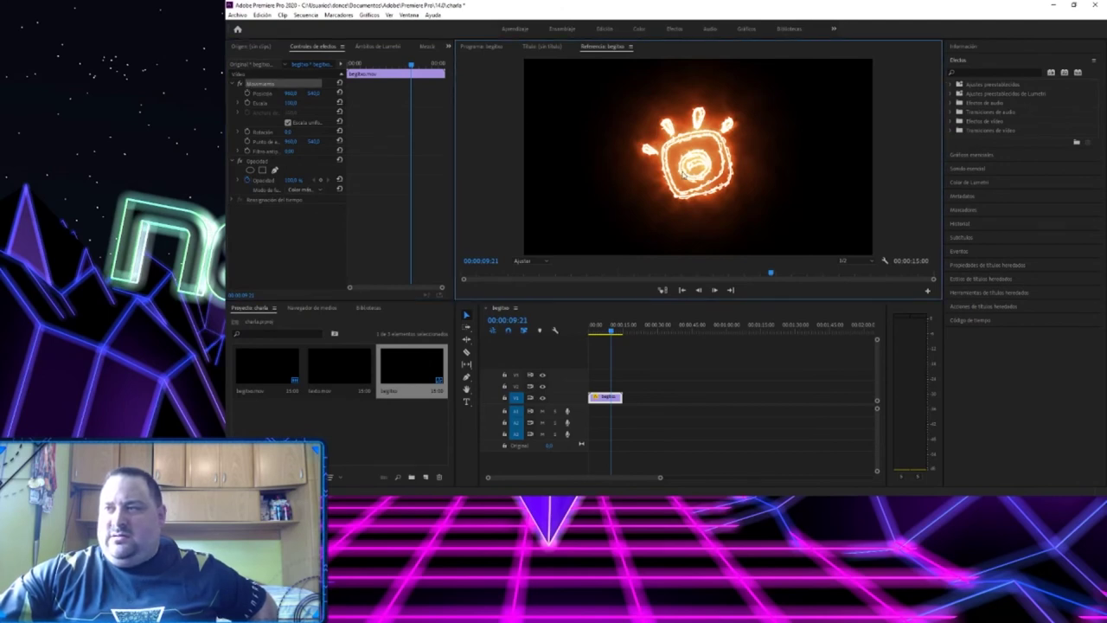
pyautogui.click(267, 86)
pyautogui.click(265, 97)
pyautogui.click(266, 87)
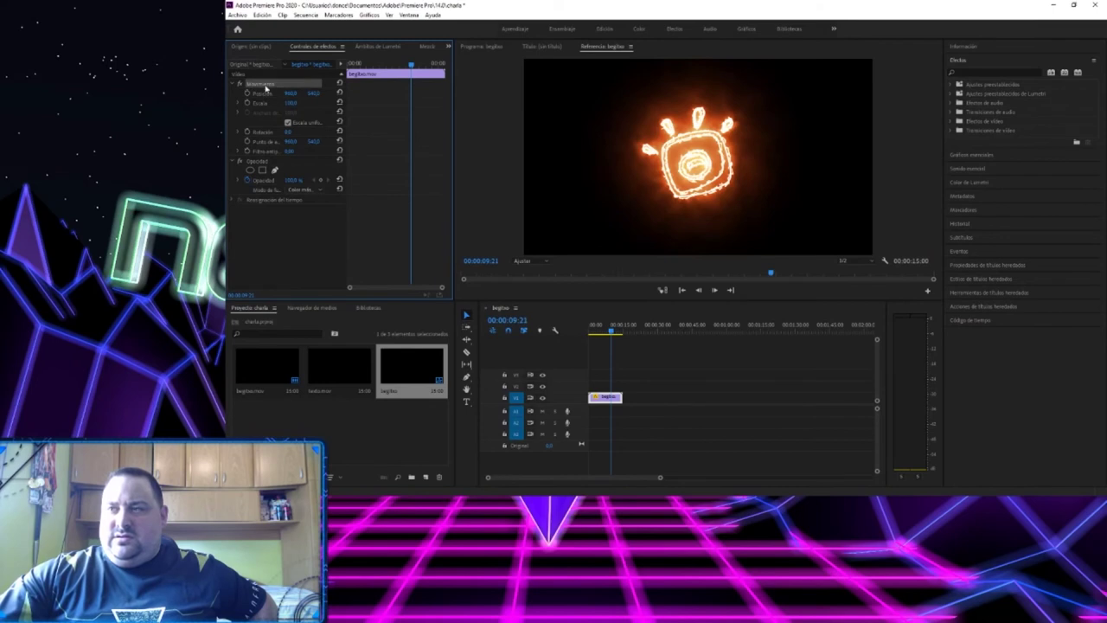
pyautogui.click(540, 261)
# Enlarge the reference preview to 75%, then shrink it back to 25%.
pyautogui.click(533, 312)
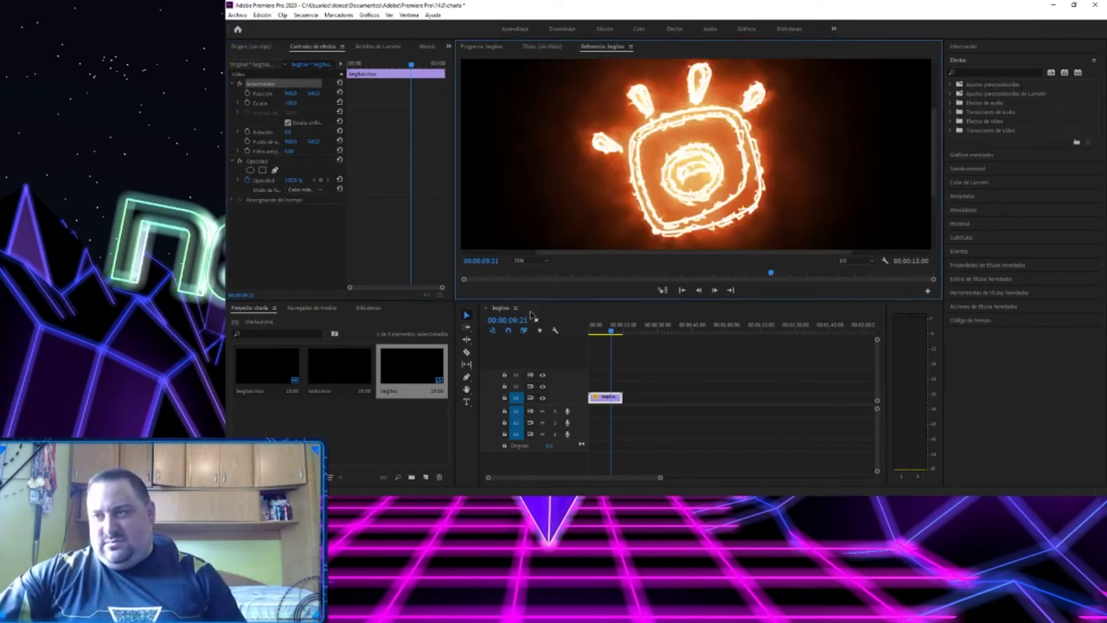
pyautogui.click(524, 260)
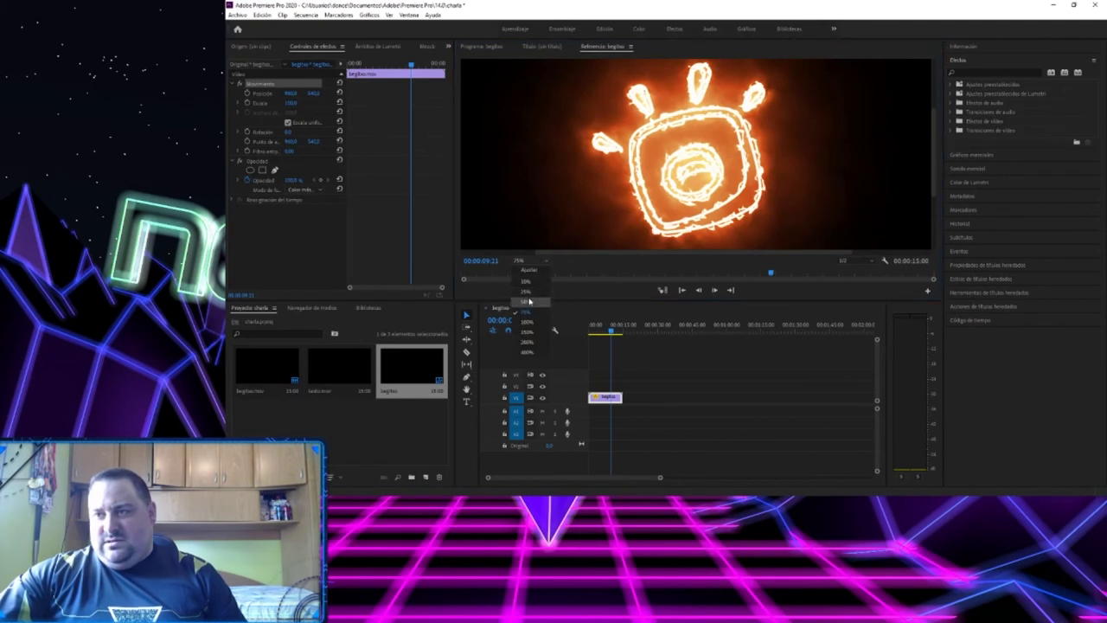
pyautogui.click(534, 292)
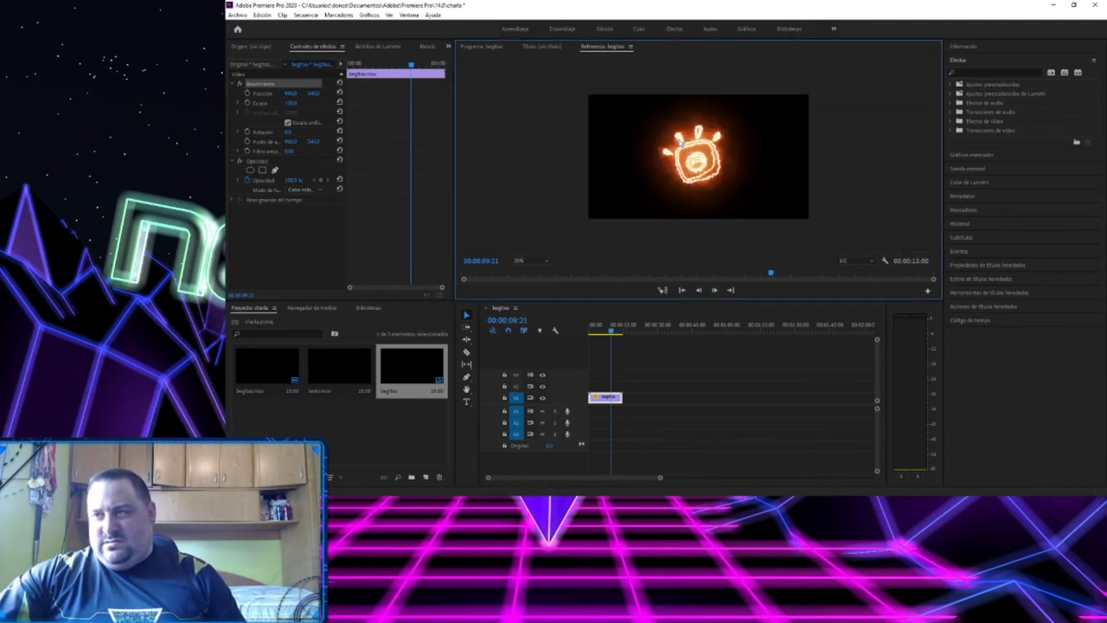
pyautogui.click(578, 372)
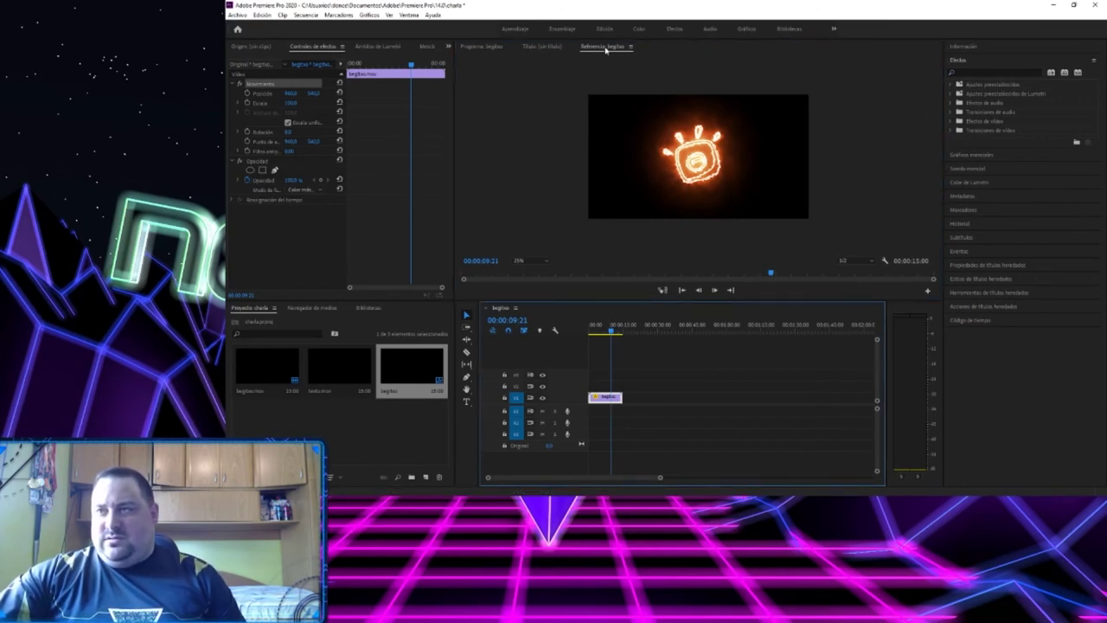
# Shift the begitos icon slightly left and place textos.mov on V2 above it.
pyautogui.click(541, 48)
pyautogui.click(486, 47)
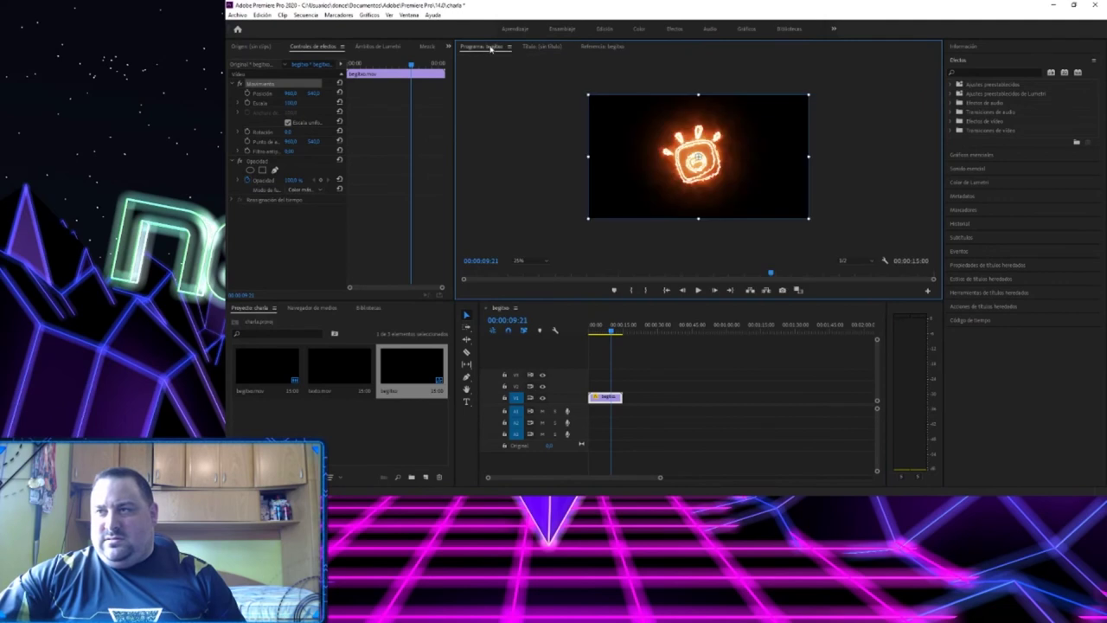
pyautogui.moveTo(705, 179); pyautogui.dragTo(653, 178)
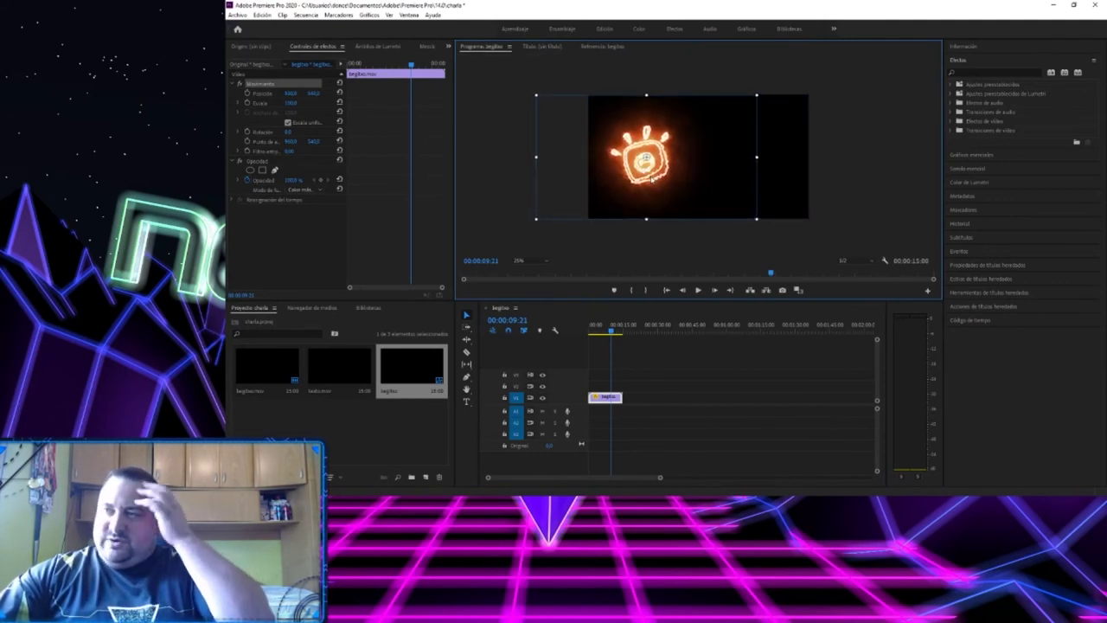
pyautogui.click(482, 229)
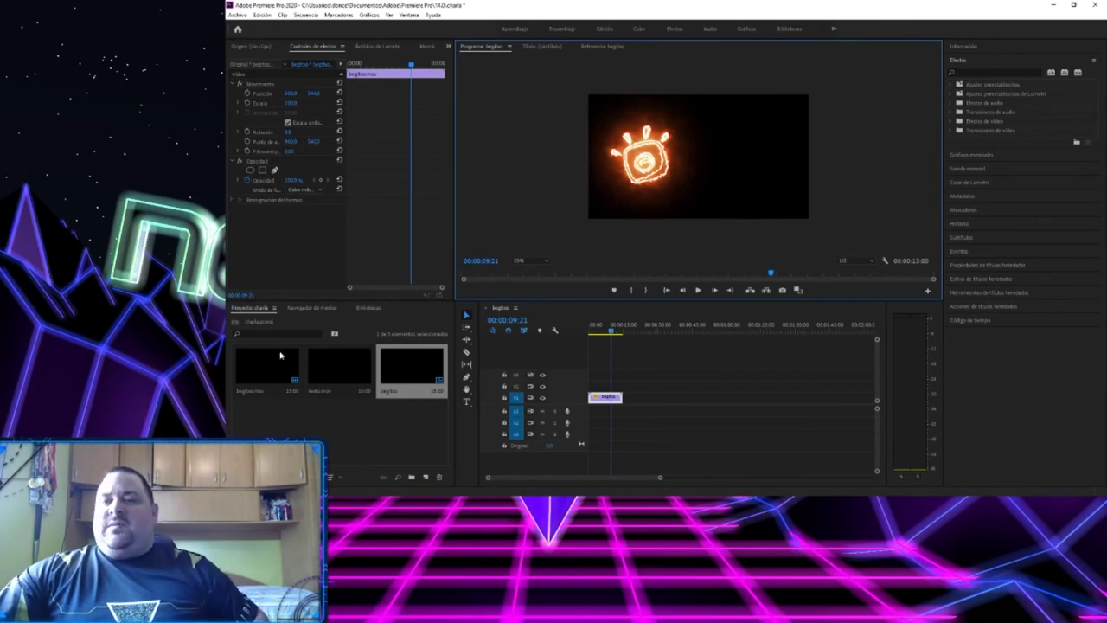
pyautogui.moveTo(342, 370); pyautogui.dragTo(595, 386)
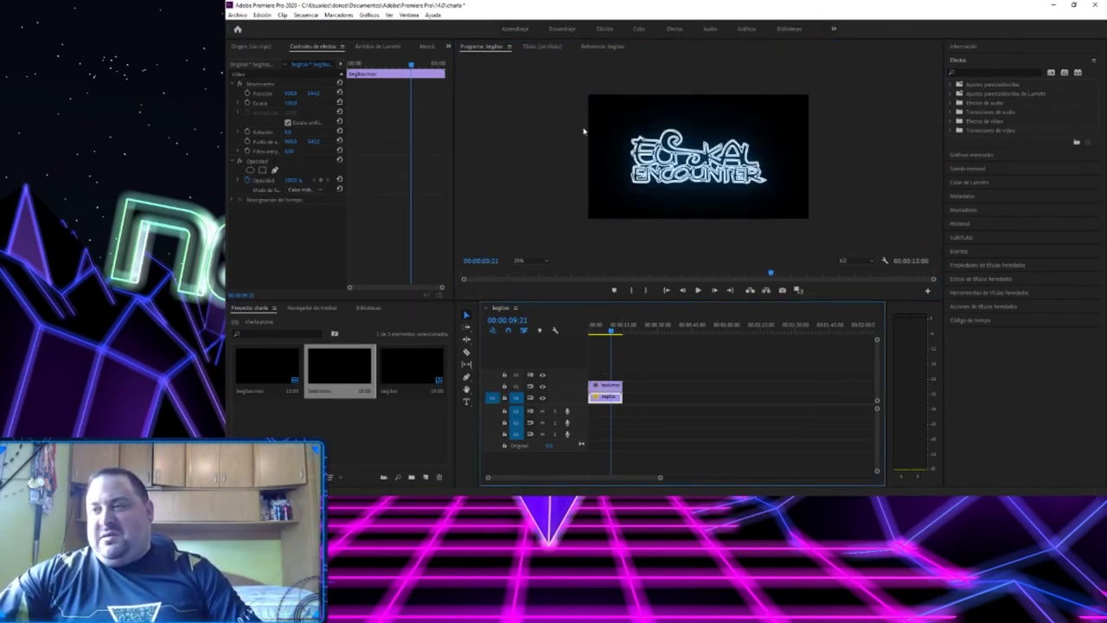
# Set the textos clip's Opacidad blend mode to Color más claro.
pyautogui.click(657, 145)
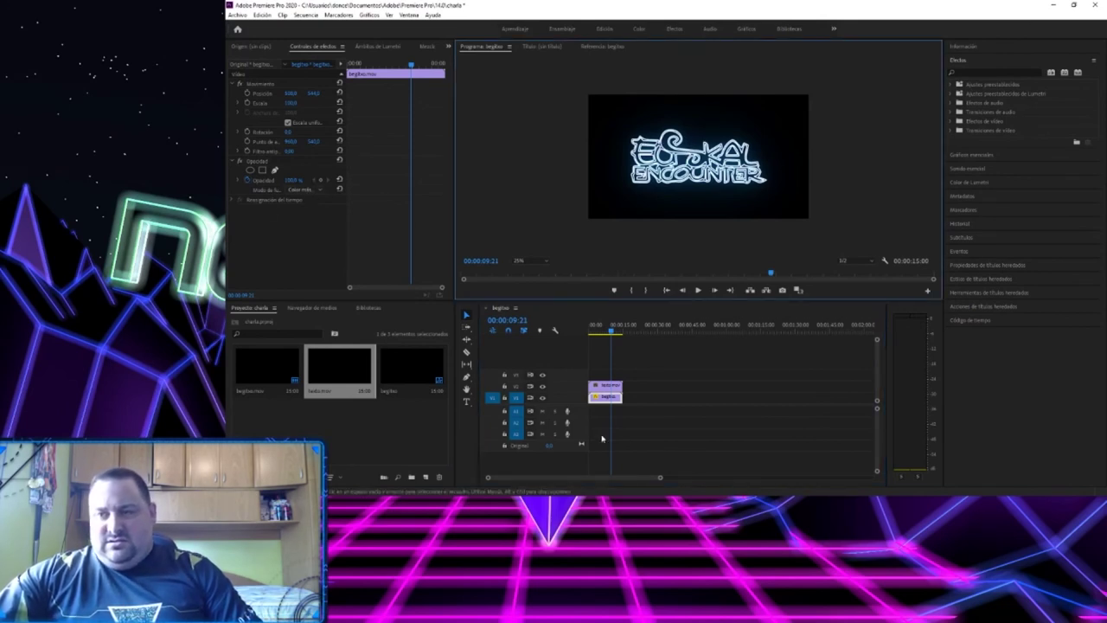
pyautogui.click(595, 384)
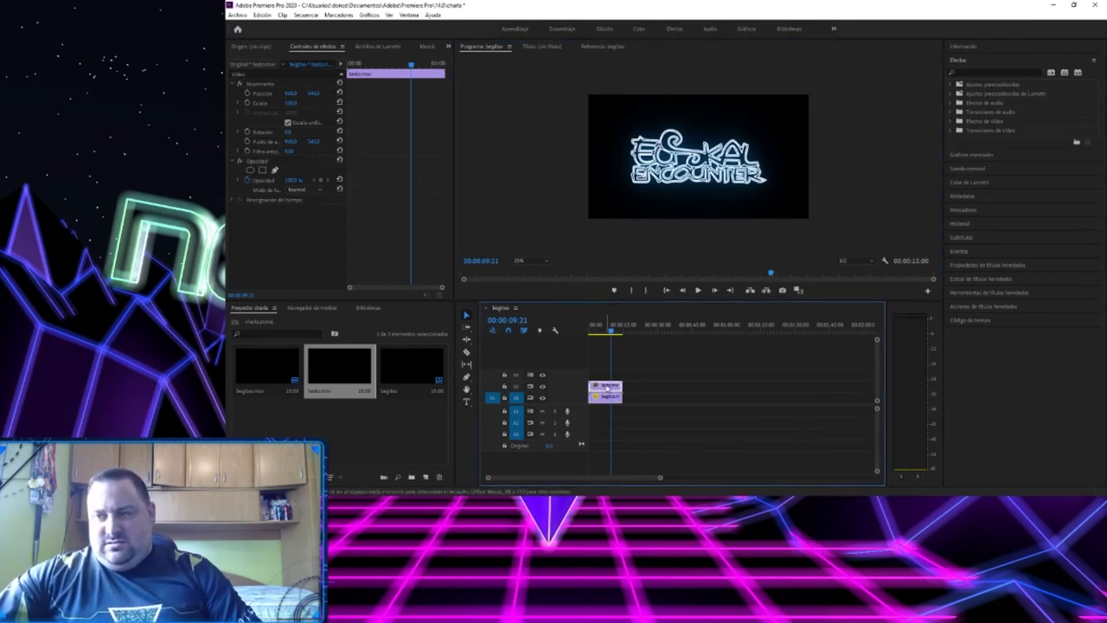
pyautogui.click(322, 194)
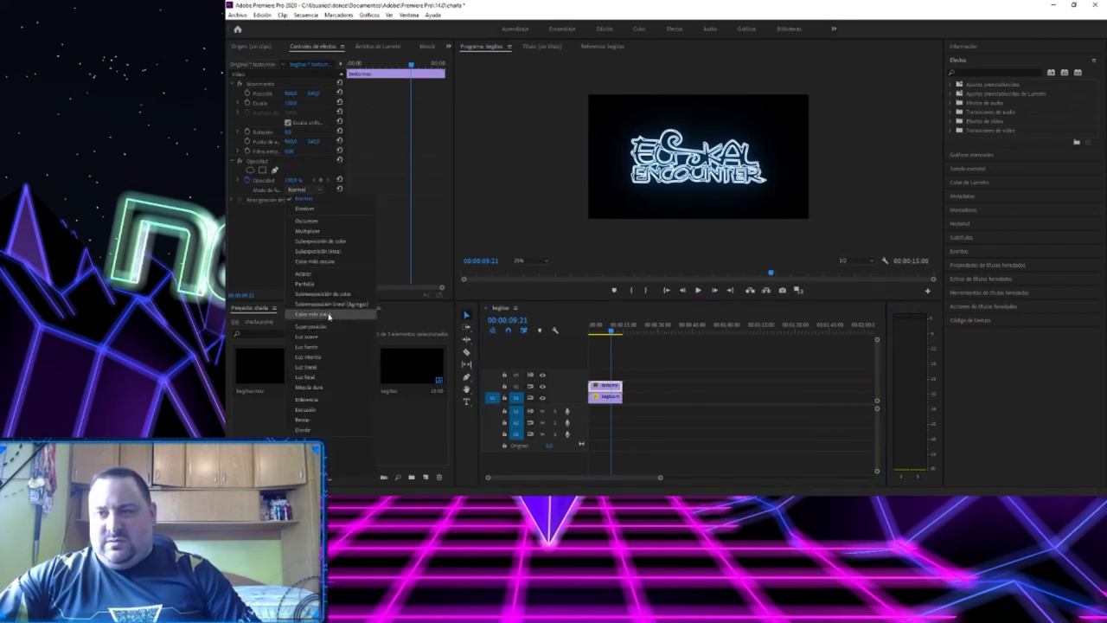
pyautogui.click(329, 310)
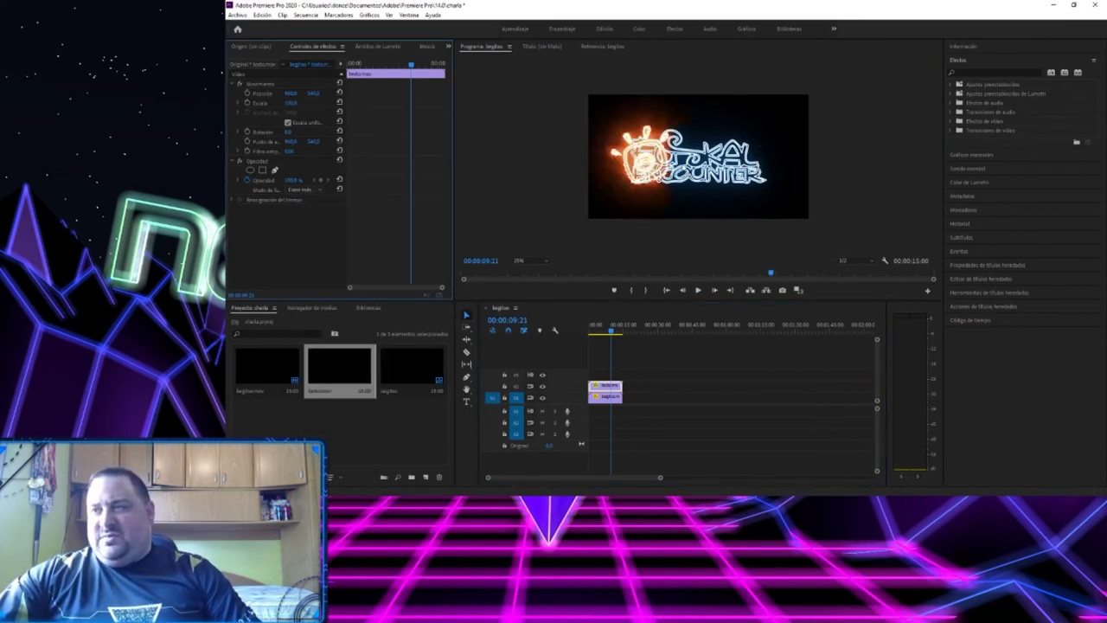
# Move the text right and scale it down beside the icon, then return to the sequence start.
pyautogui.click(724, 162)
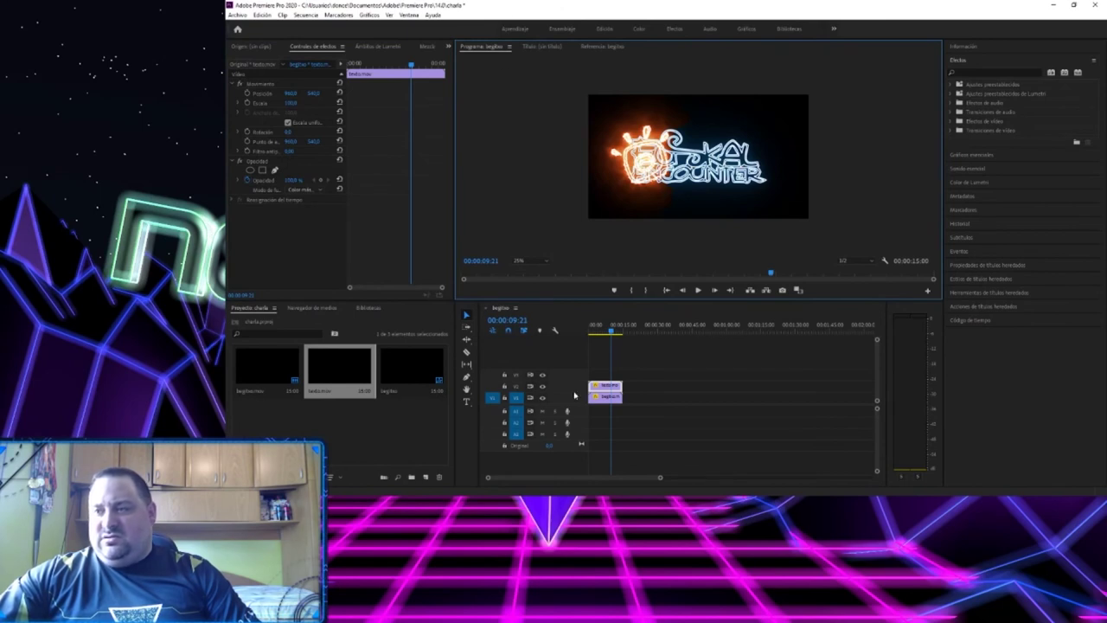
pyautogui.click(260, 84)
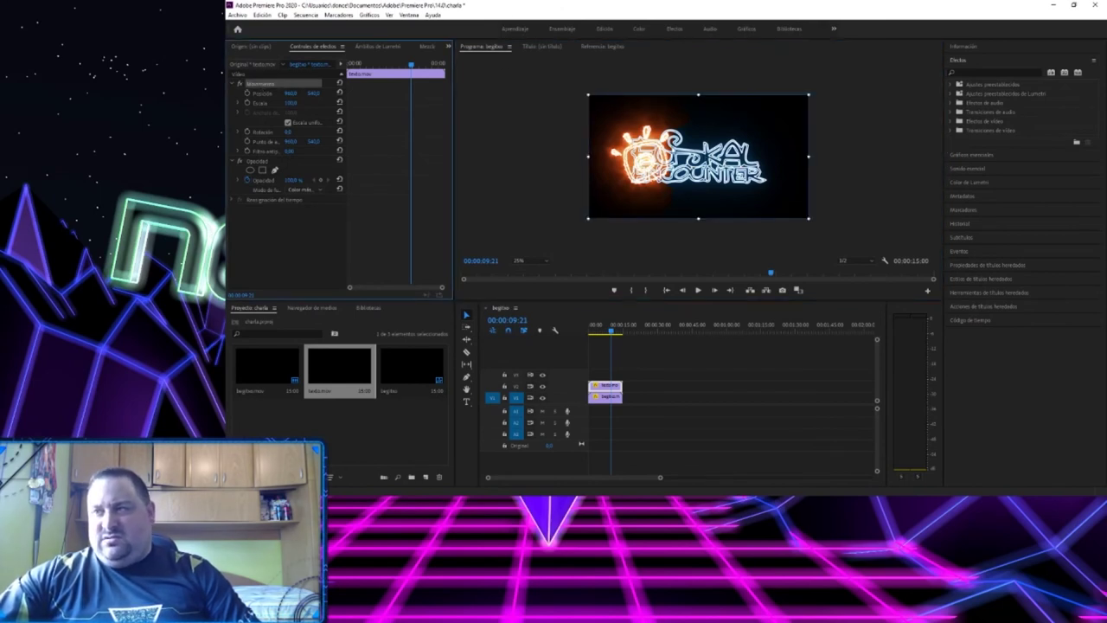
pyautogui.moveTo(678, 153); pyautogui.dragTo(716, 154)
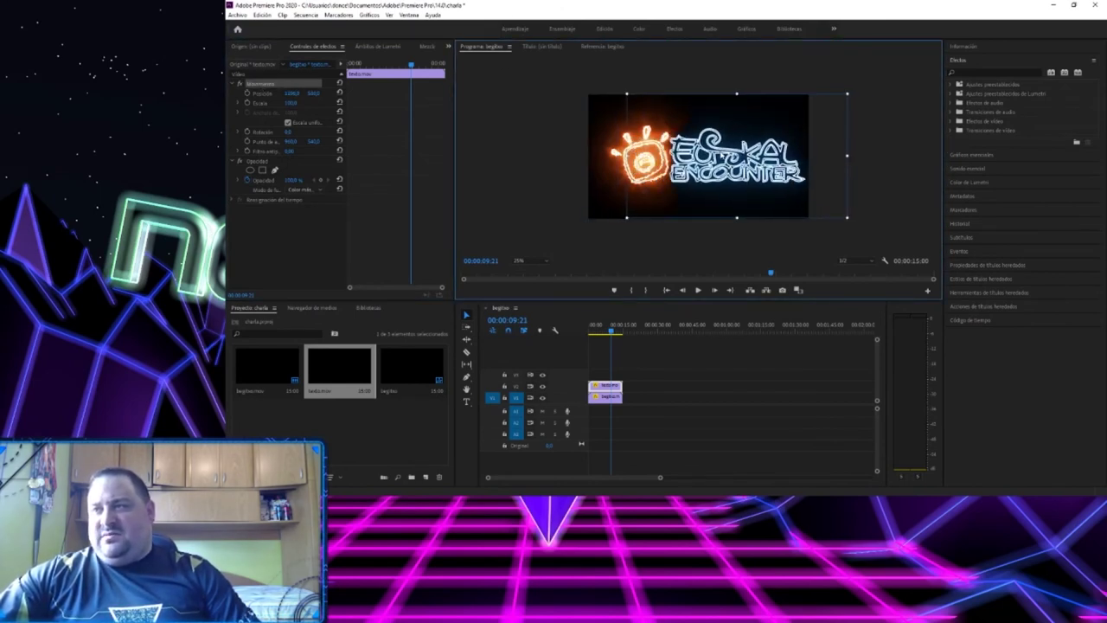
pyautogui.moveTo(628, 92); pyautogui.dragTo(650, 106)
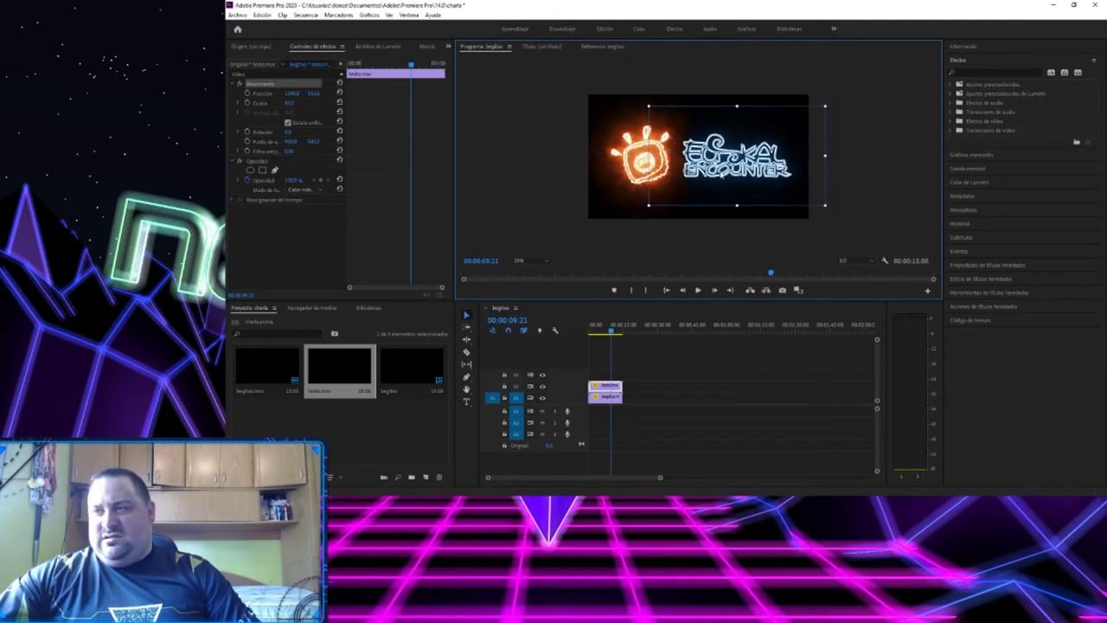
pyautogui.moveTo(723, 165); pyautogui.dragTo(715, 174)
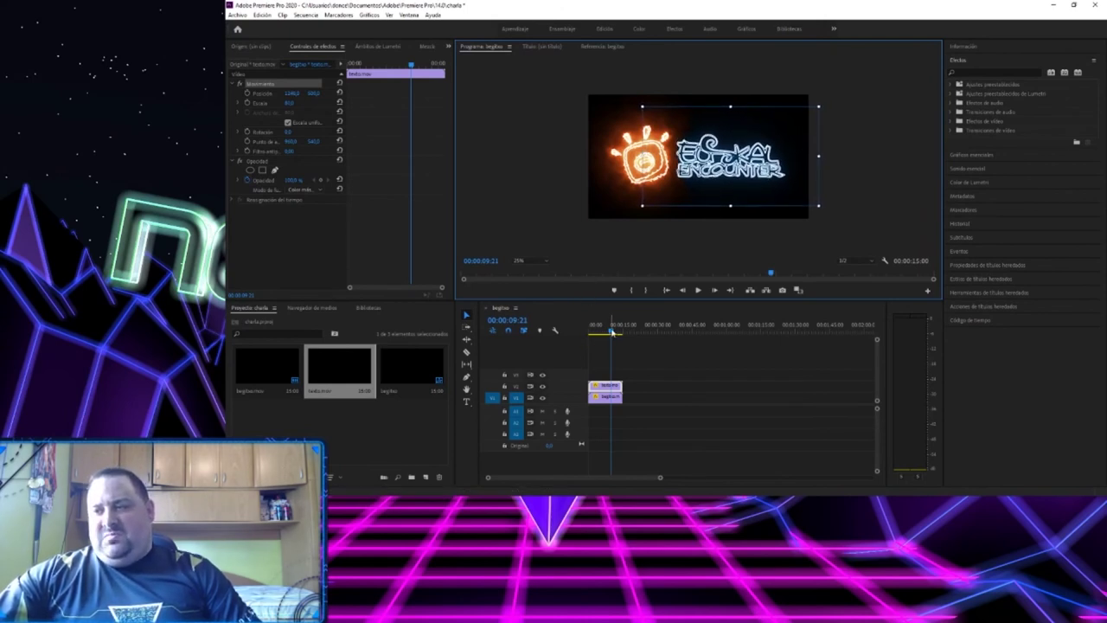
pyautogui.moveTo(612, 332); pyautogui.dragTo(589, 332)
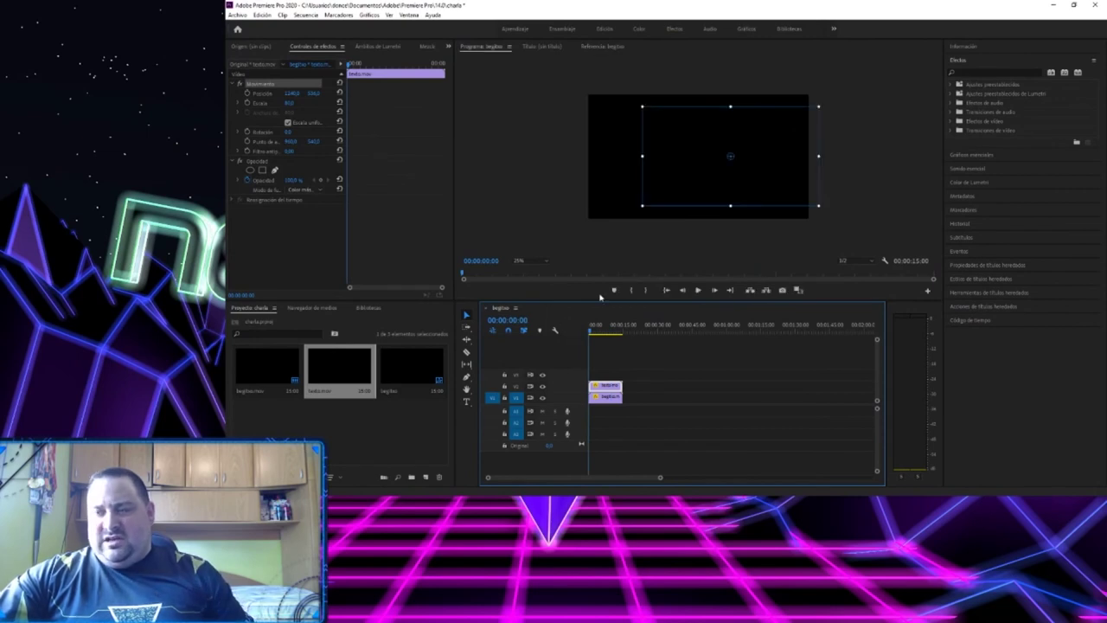
# Play the sequence, step back one frame to 00:00:14:24, and switch to the browser.
pyautogui.click(508, 174)
pyautogui.press('space')
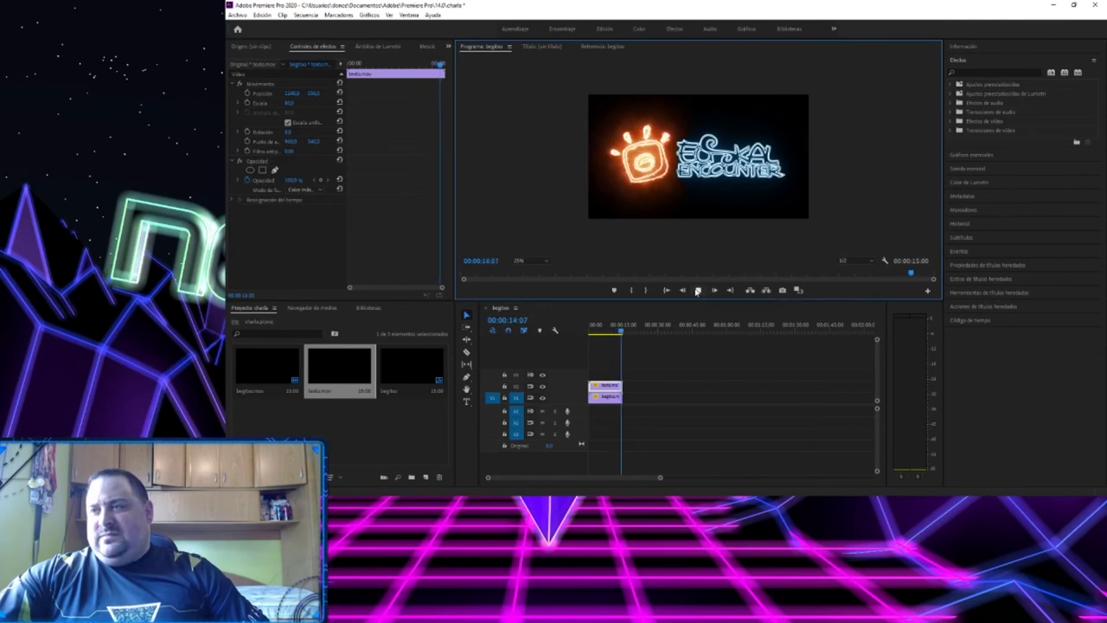
pyautogui.click(699, 291)
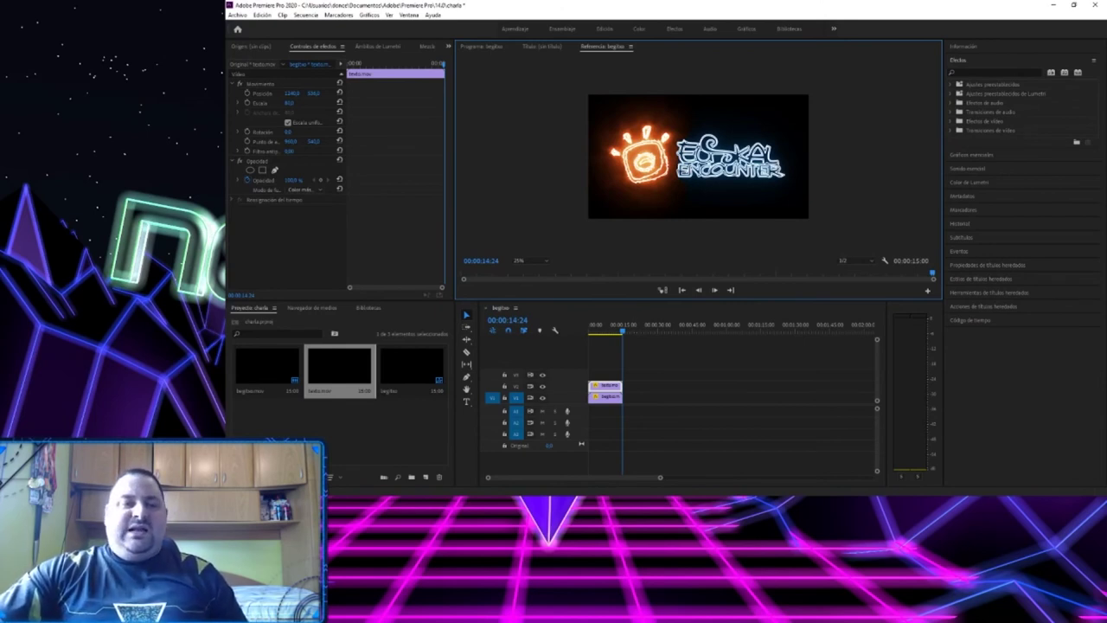
pyautogui.hotkey('alt', 'Tab')
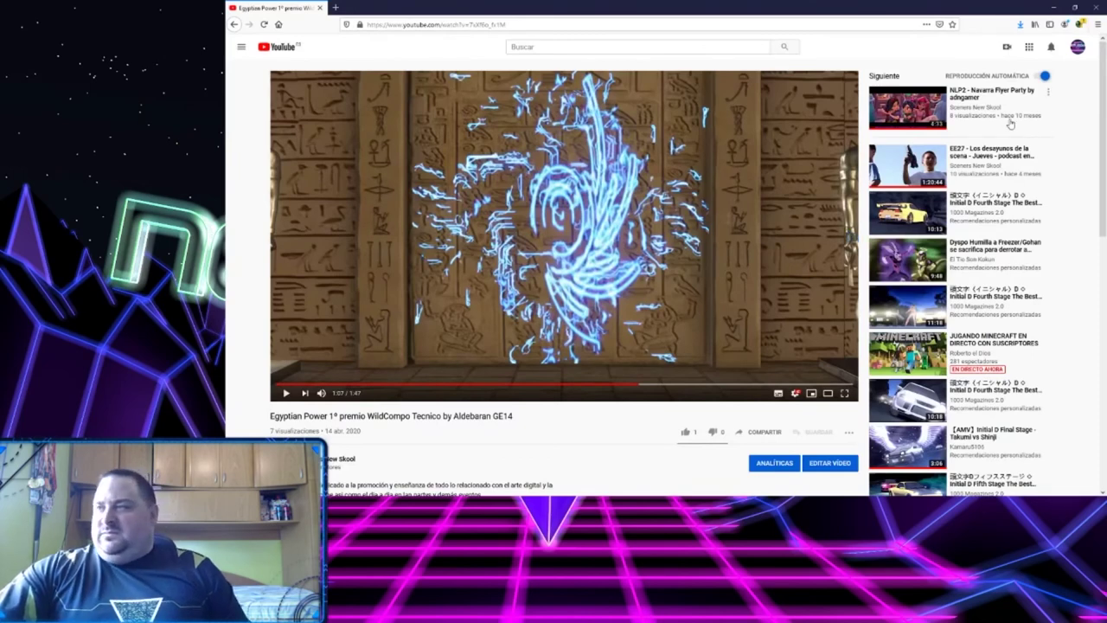
# From the account menu, go to Tu canal's VÍDEOS list and open the first-prize Wild Compy video.
pyautogui.click(1077, 47)
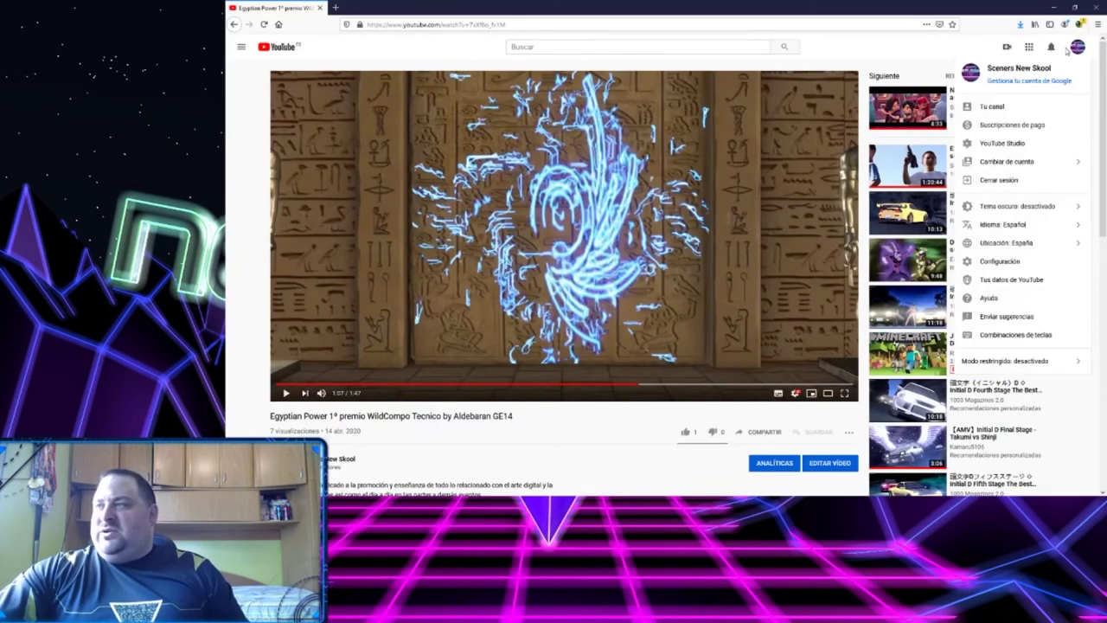
pyautogui.click(993, 108)
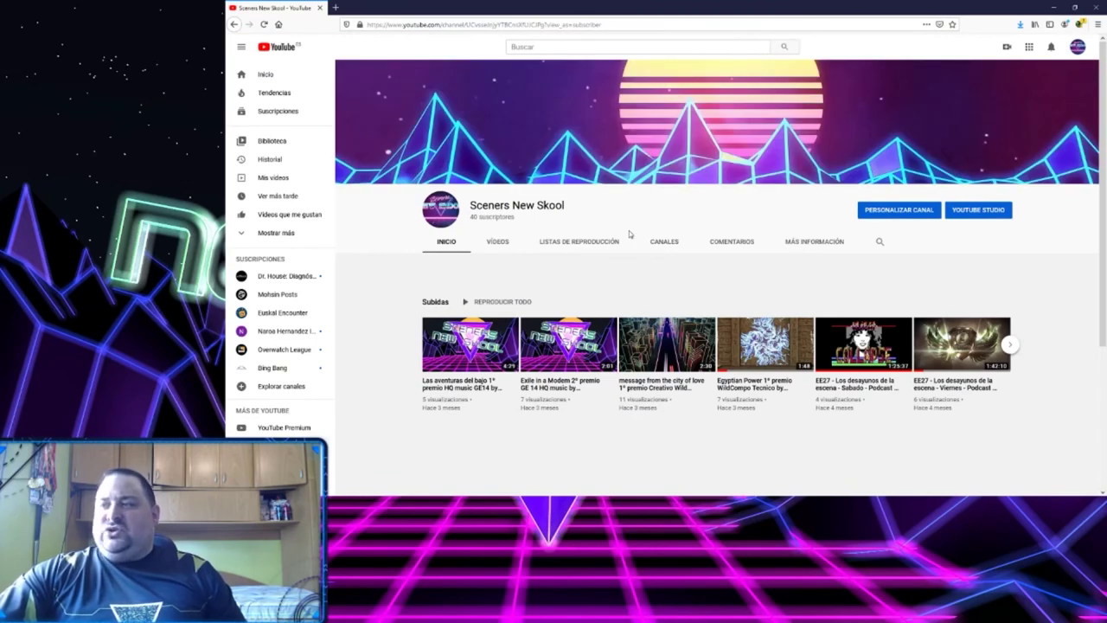
pyautogui.click(494, 243)
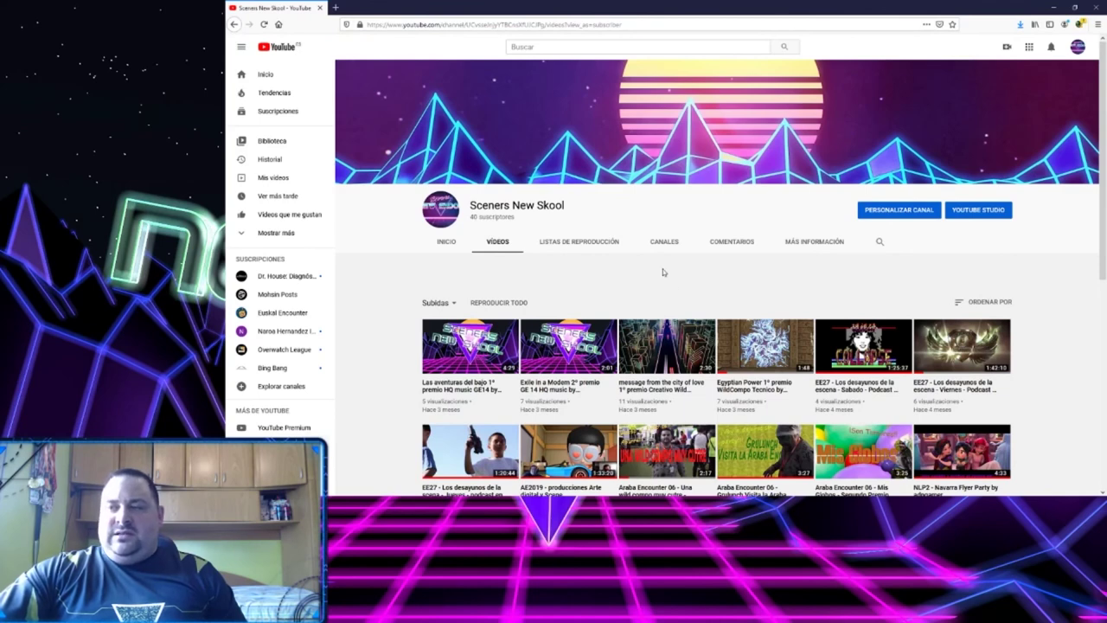
pyautogui.scroll(-5, 665, 269)
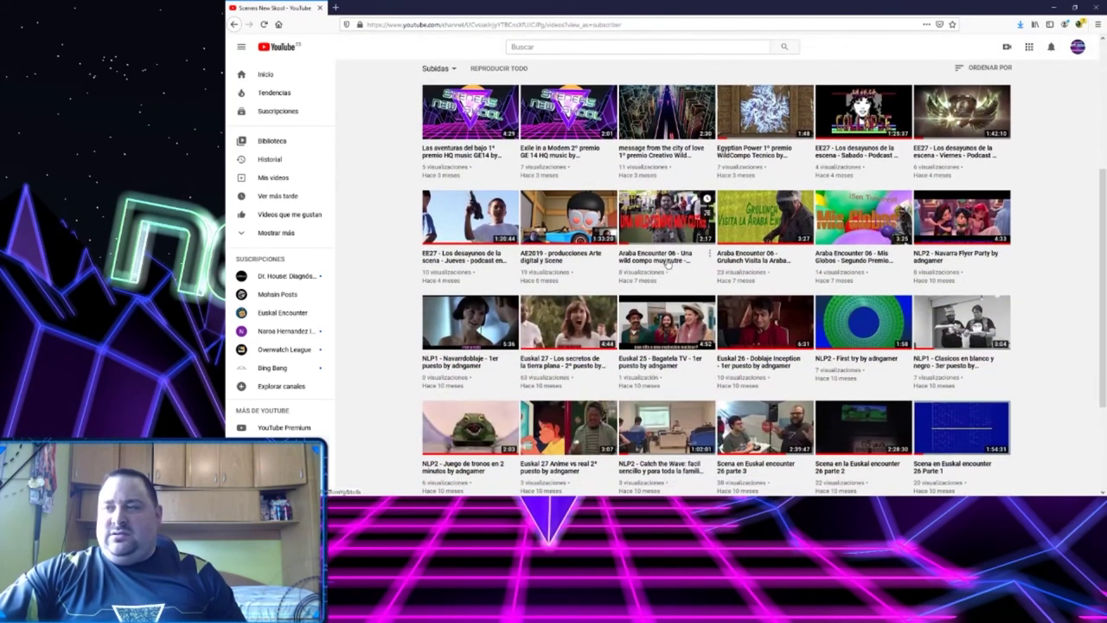
pyautogui.scroll(-3, 685, 280)
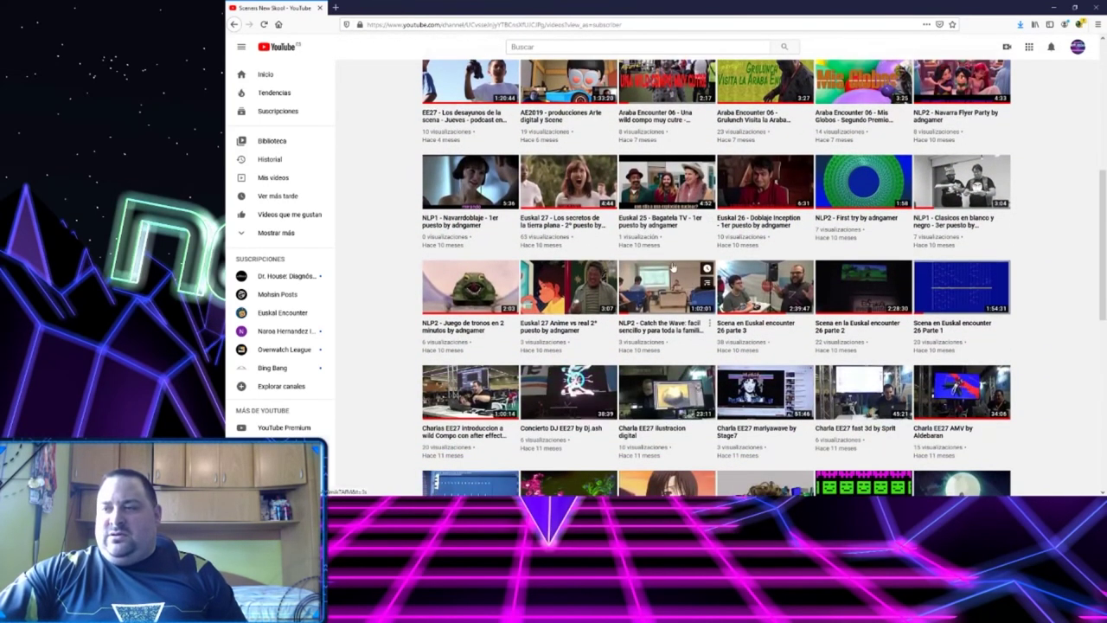
pyautogui.scroll(-5, 673, 268)
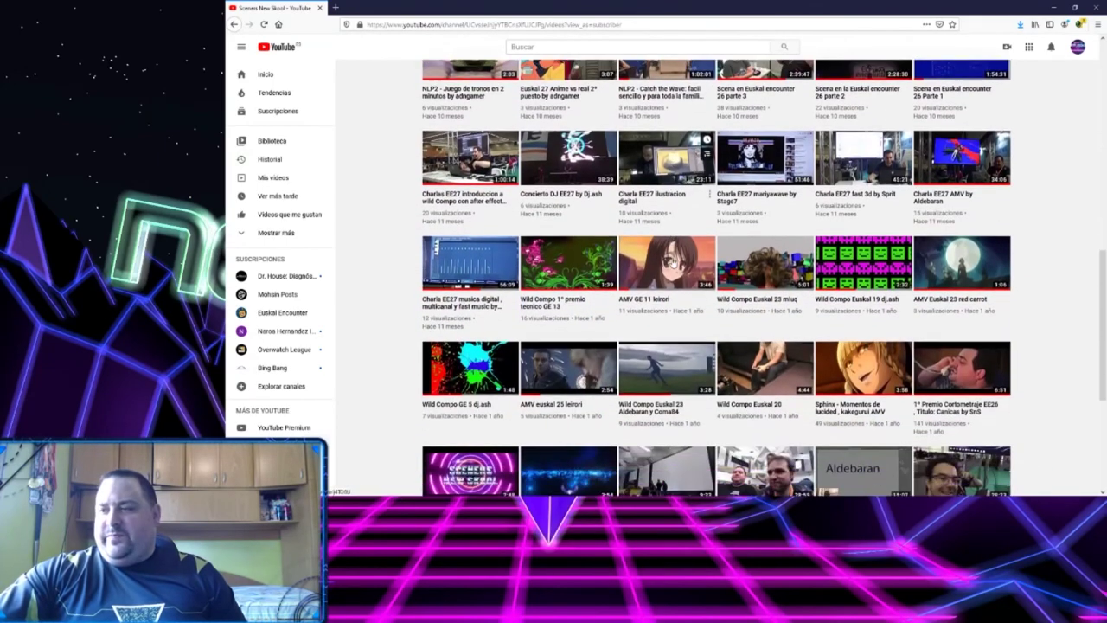
pyautogui.scroll(-2, 683, 264)
pyautogui.scroll(-2, 704, 268)
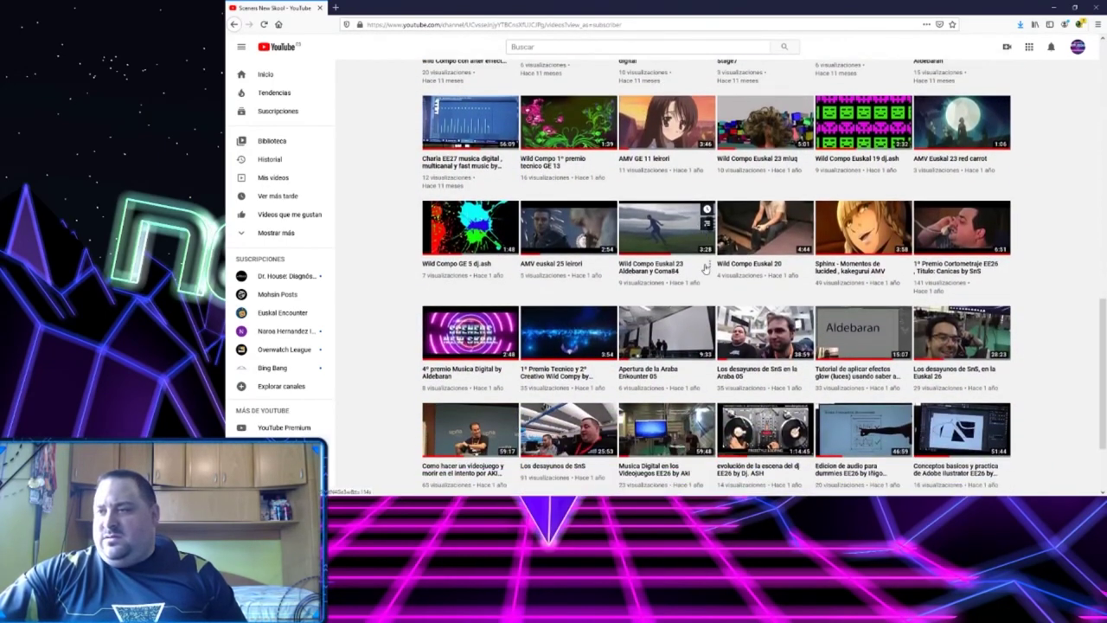
pyautogui.click(563, 330)
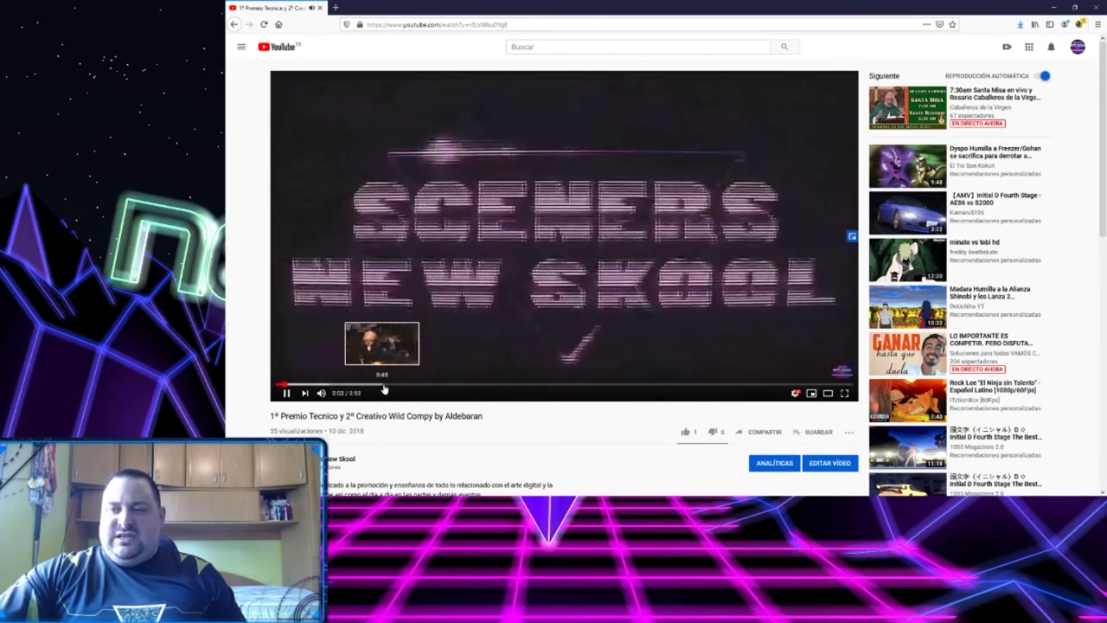
# Skip through the video at 0:42, 1:17, 1:44 and 2:05, then return to the videos list.
pyautogui.click(380, 385)
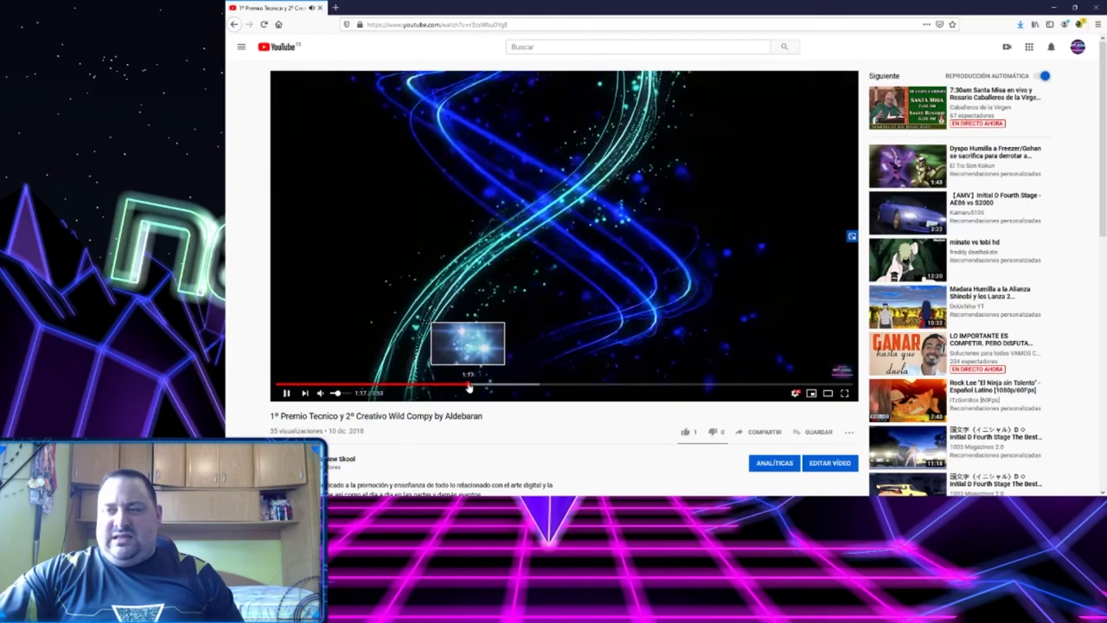
pyautogui.click(468, 387)
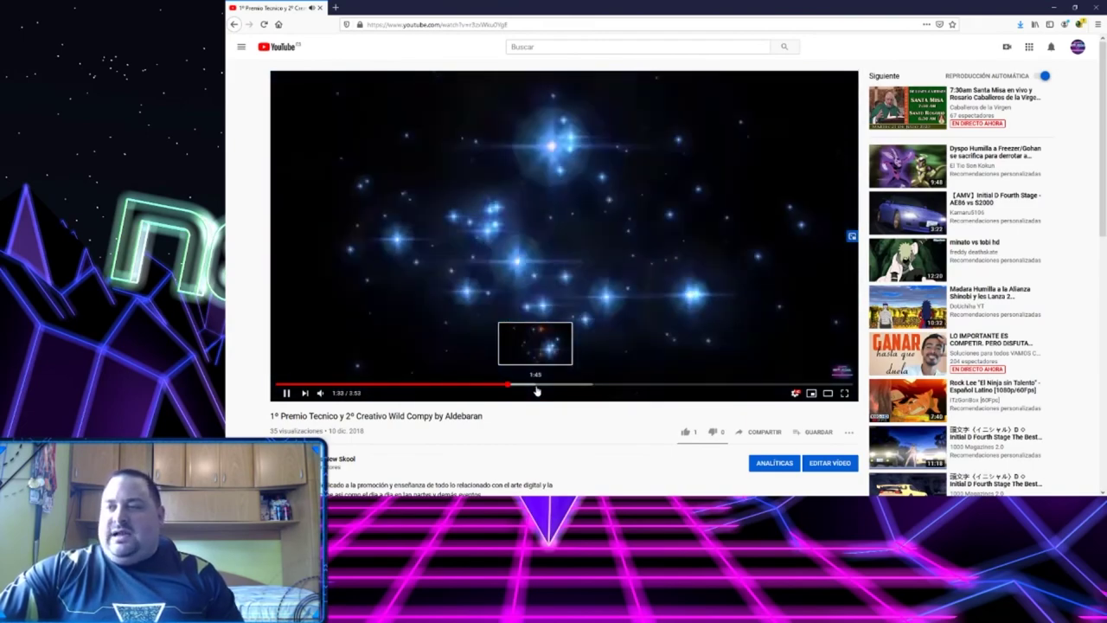
pyautogui.click(541, 388)
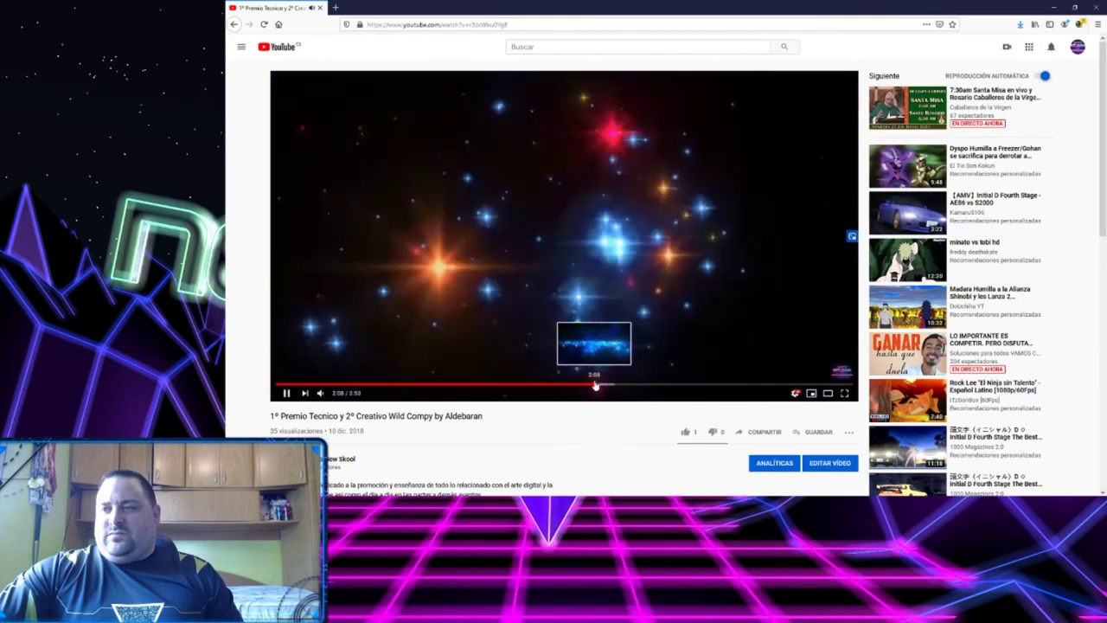
pyautogui.click(587, 385)
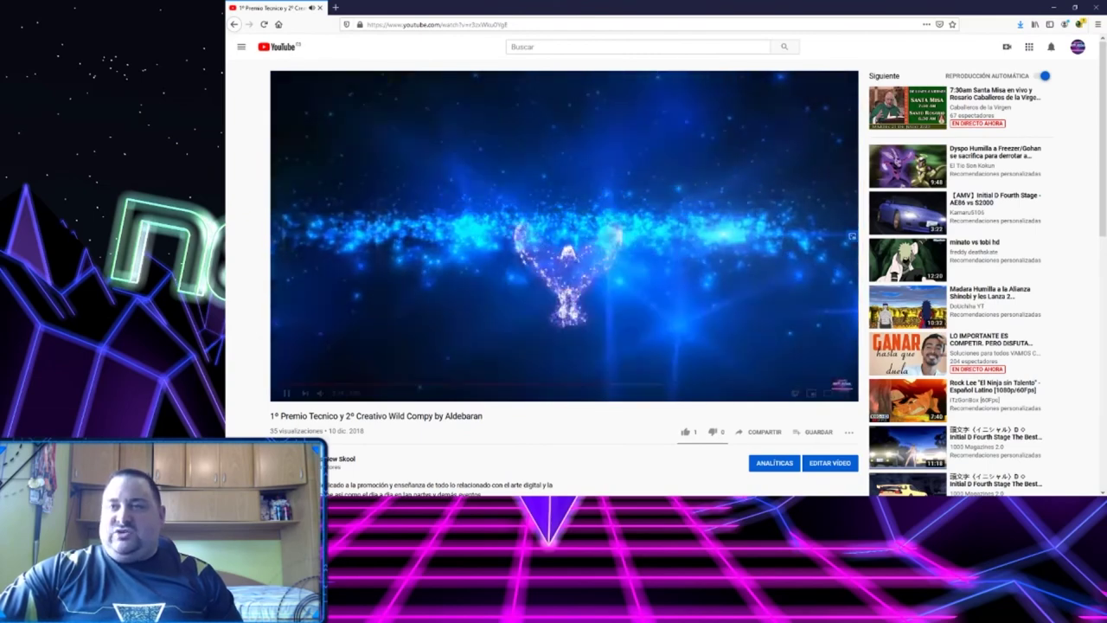
pyautogui.click(235, 27)
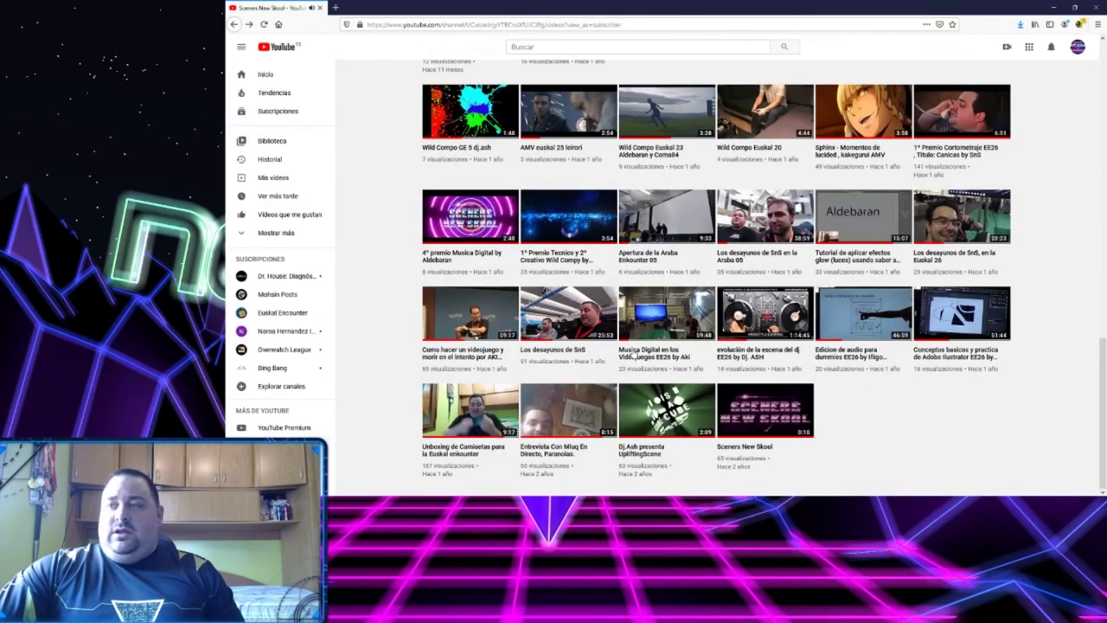
# Open the Wild Compo 1º premio tecnico GE 13 video from the list.
pyautogui.scroll(2, 634, 354)
pyautogui.scroll(1, 622, 329)
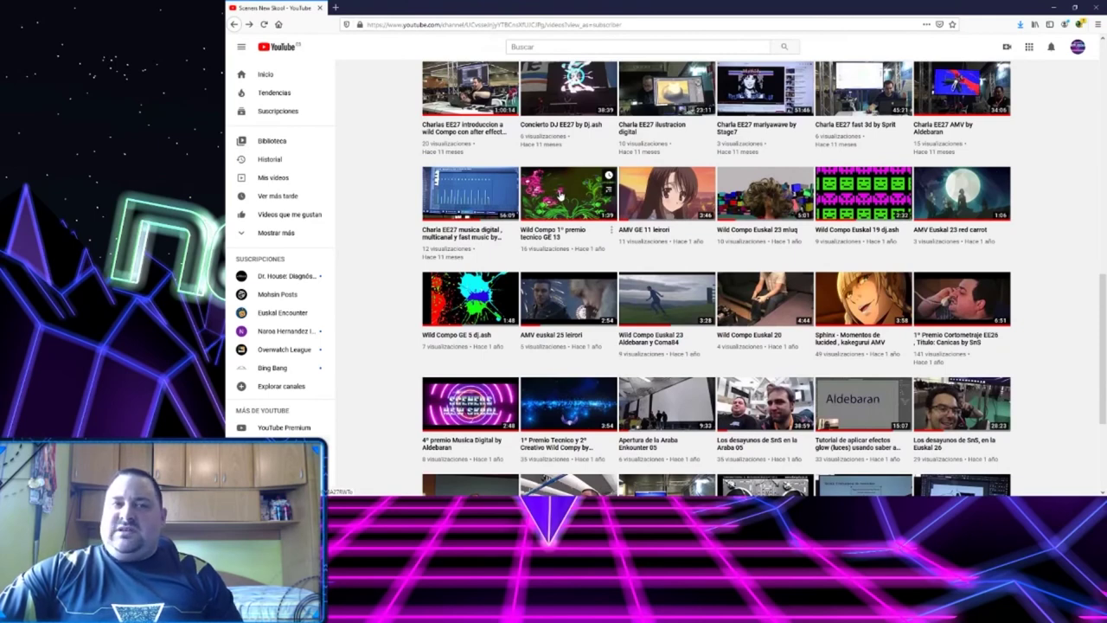
pyautogui.click(562, 195)
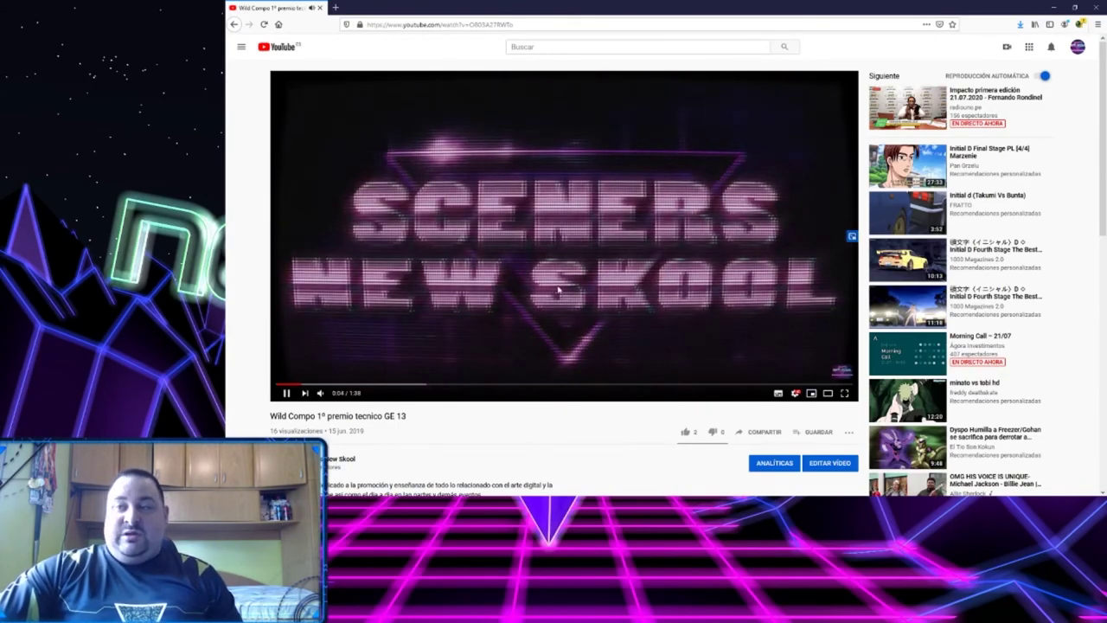
# Skim the video at about 0:10, 0:46, 1:18 and 1:25 to its end.
pyautogui.click(336, 385)
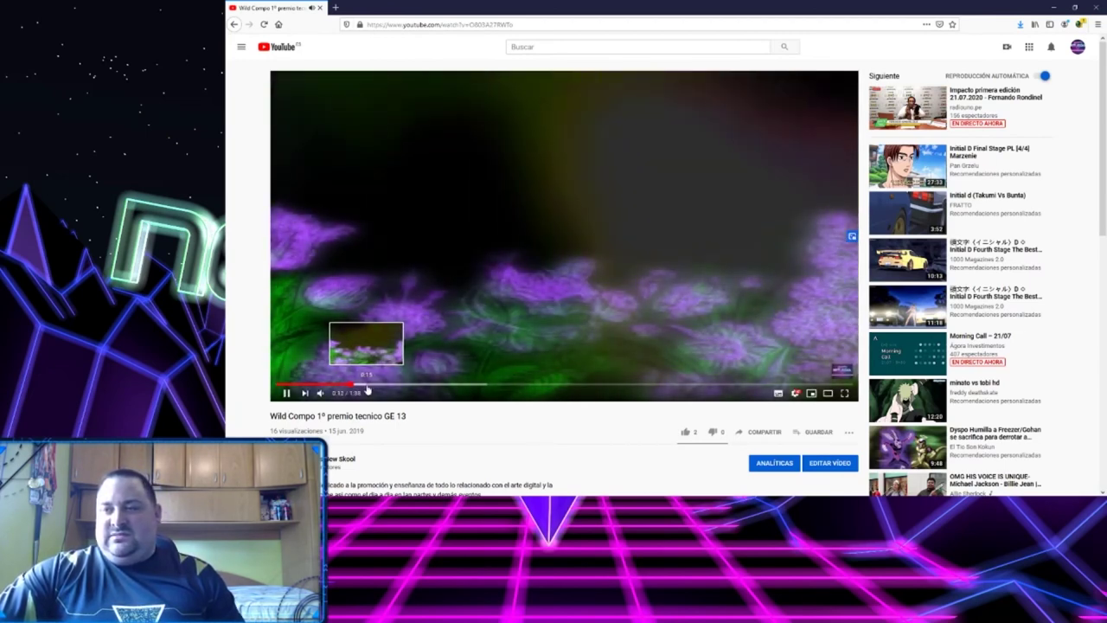
pyautogui.click(369, 387)
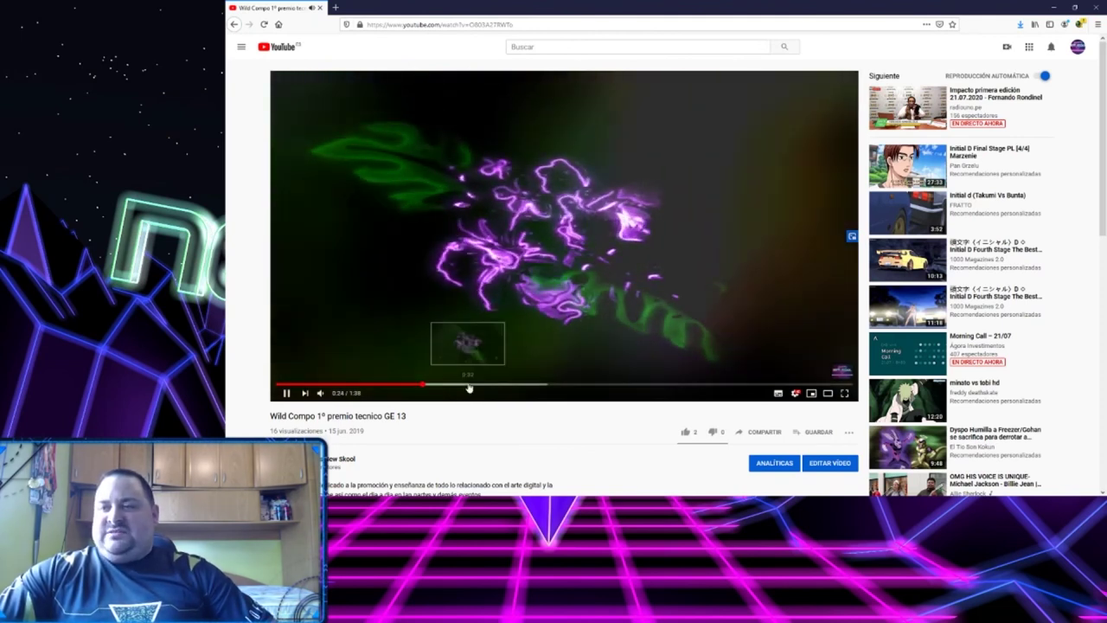
pyautogui.click(546, 386)
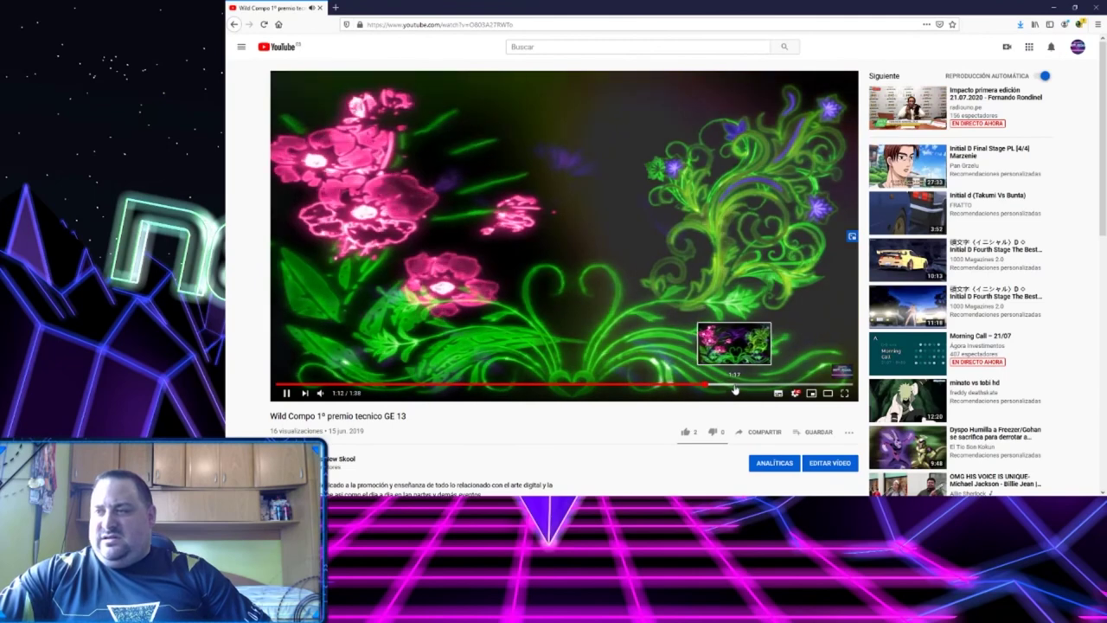
pyautogui.click(738, 388)
pyautogui.click(756, 384)
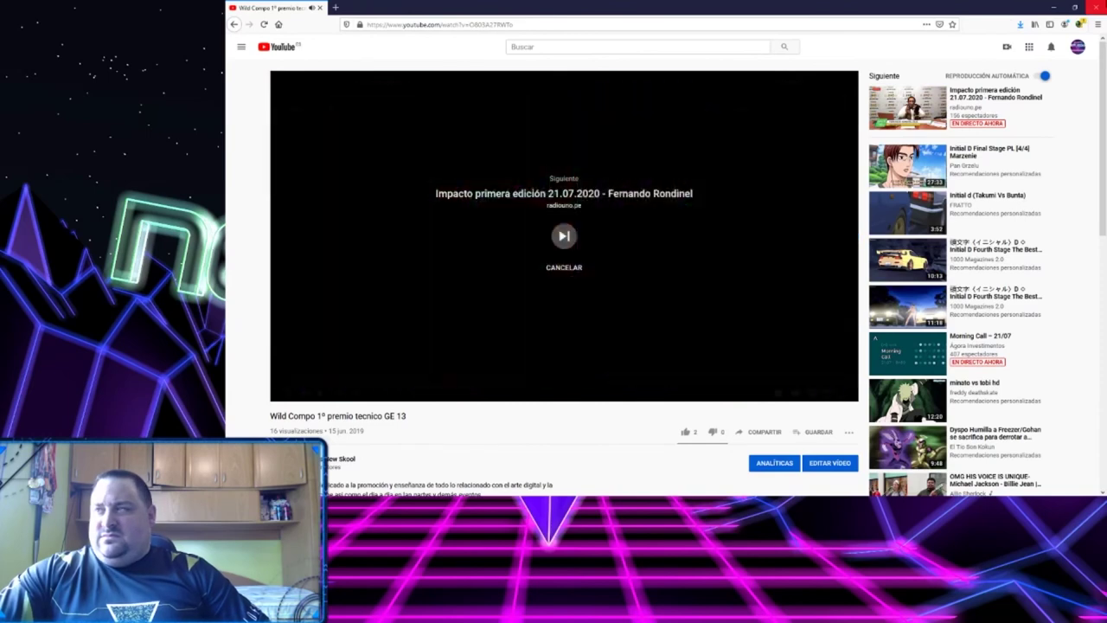
# Close the browser, then cancel Premiere's close prompt to keep the charla project open.
pyautogui.click(1095, 8)
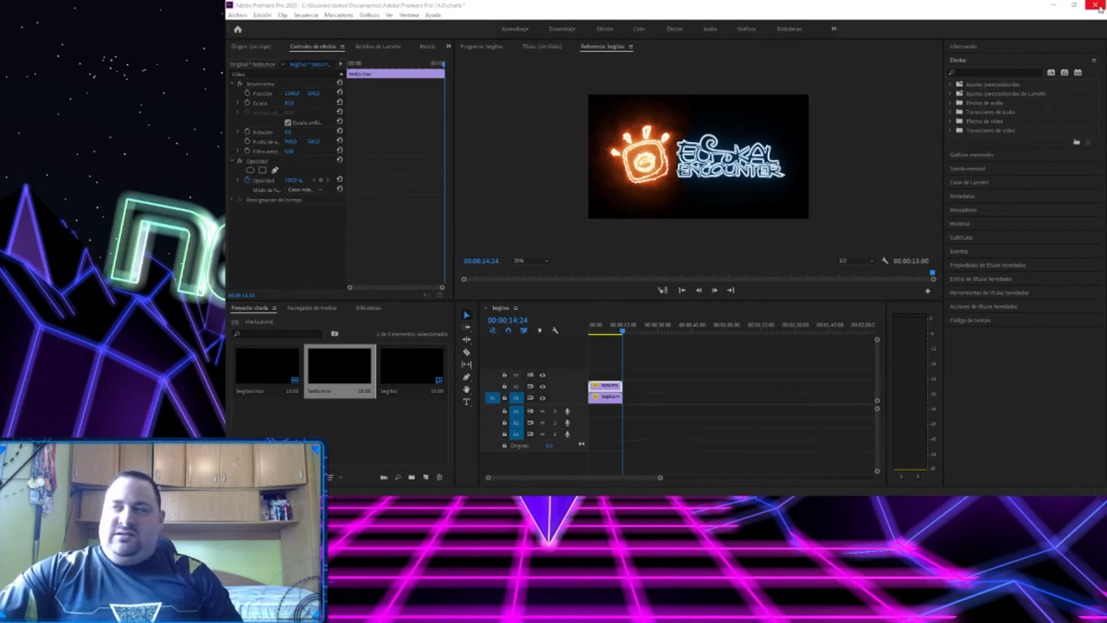
pyautogui.click(1100, 5)
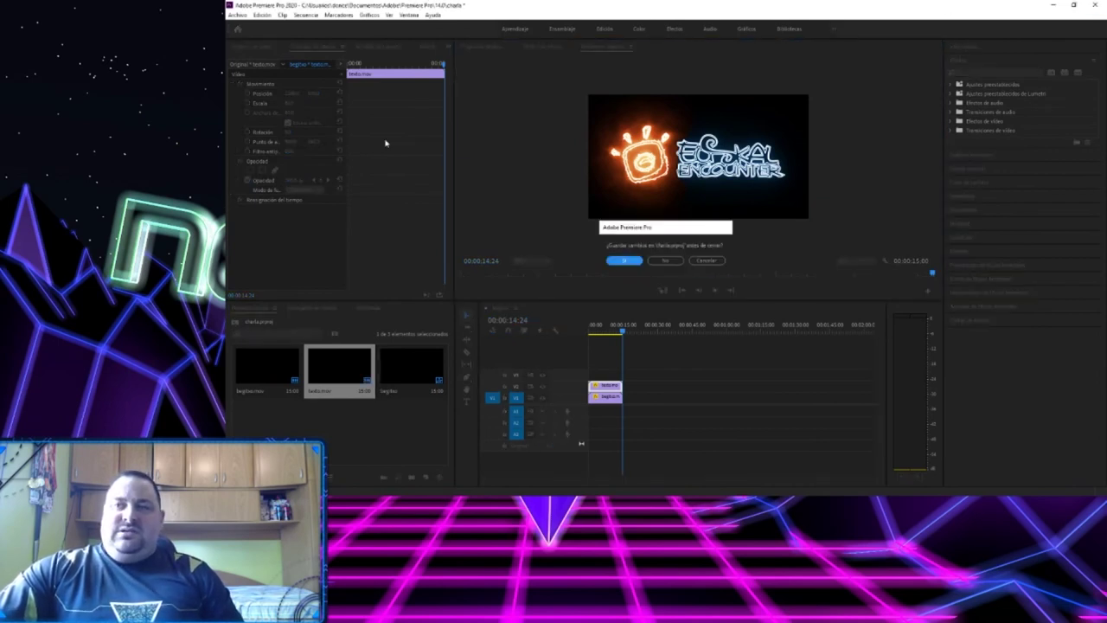
pyautogui.click(704, 261)
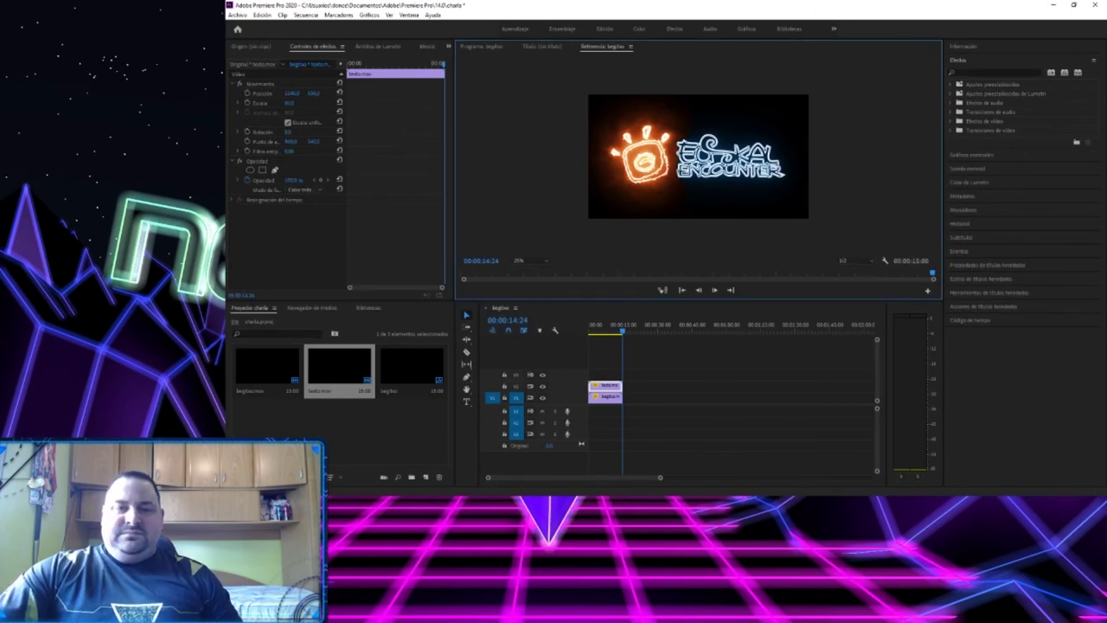